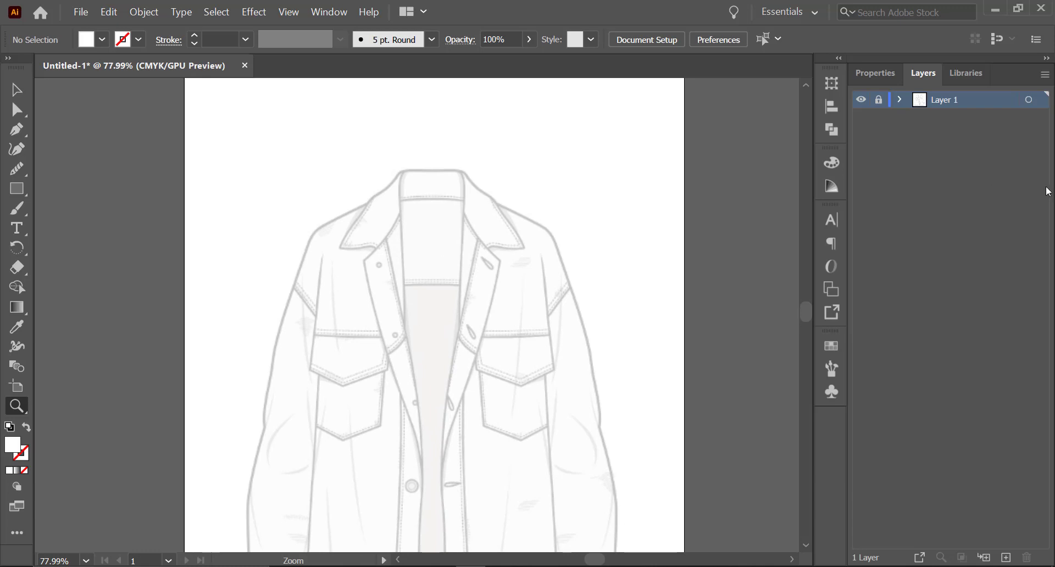
Step: Add a new layer and draw a Pen curve down the left collar's inner edge, starting at the neck top
click(1007, 558)
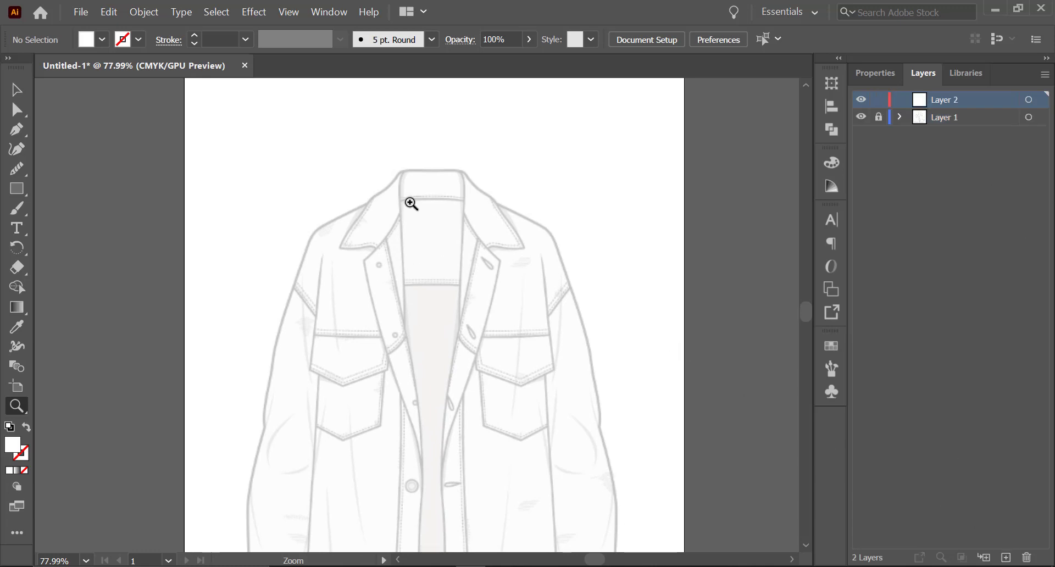
drag(360, 207, 443, 214)
drag(443, 213, 442, 305)
click(17, 130)
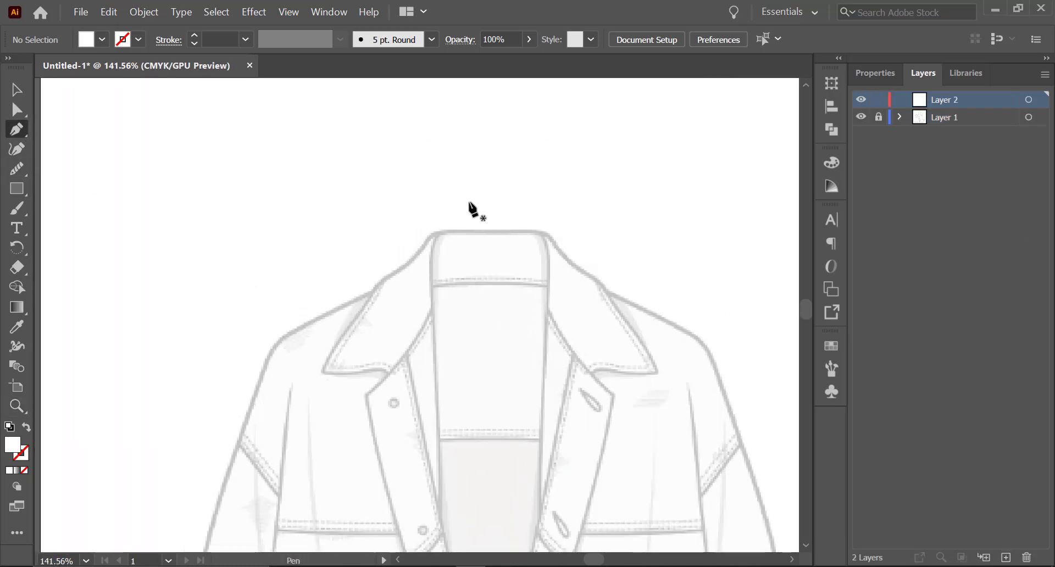
click(440, 231)
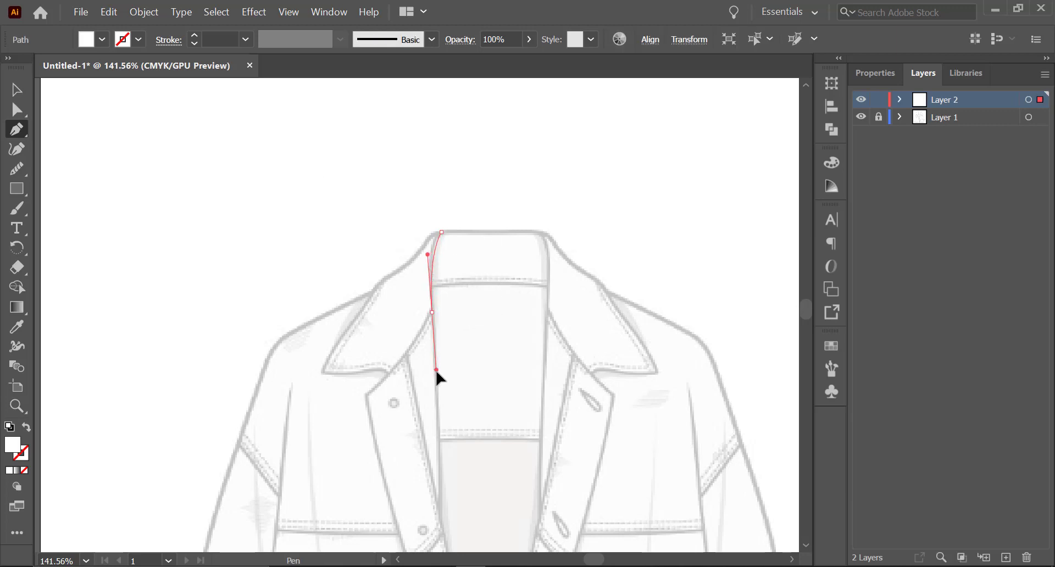
click(16, 90)
drag(407, 212, 489, 278)
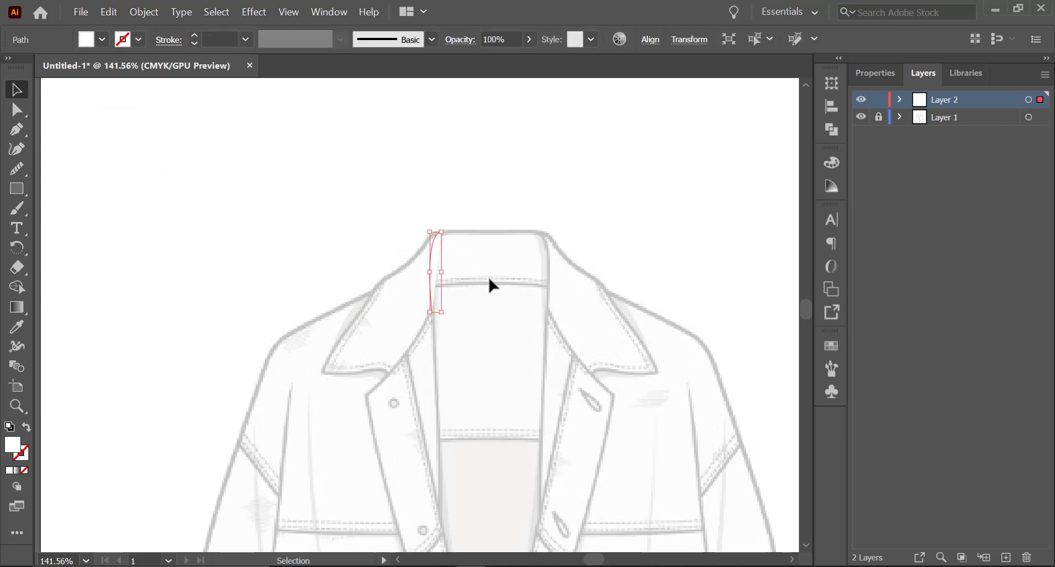
Step: Set the collar path's fill to none and its stroke to black
click(103, 47)
click(11, 67)
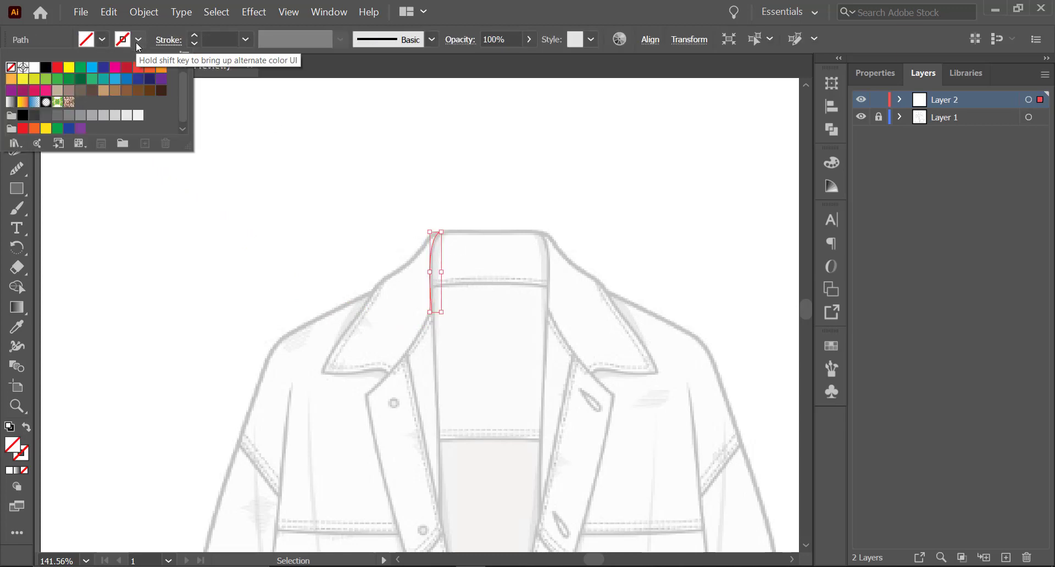
click(46, 67)
click(471, 129)
click(500, 170)
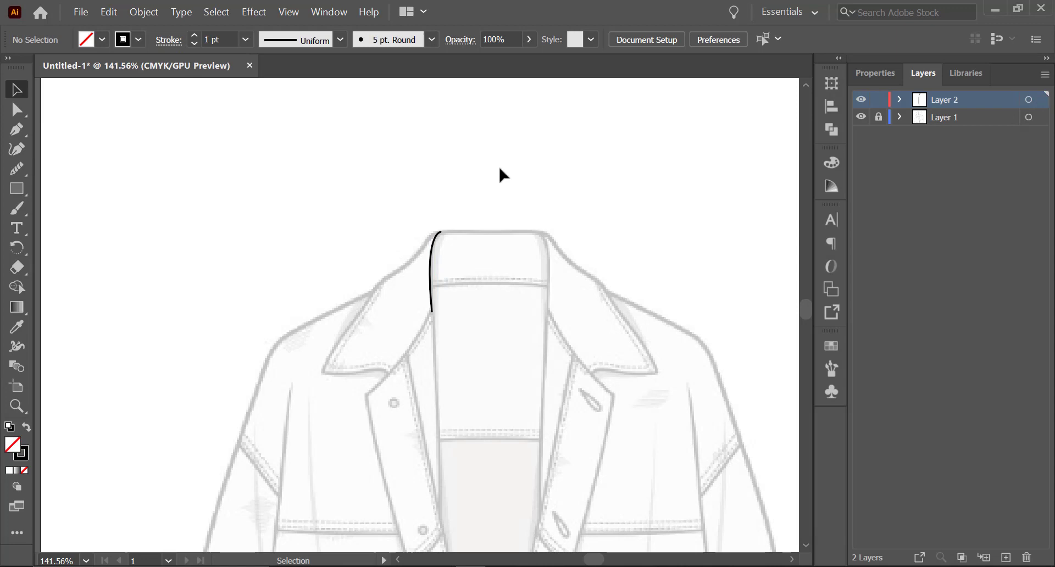
Step: Continue the collar path from its lower end down the inner edge and along the bottom edge to the left collar tip
click(434, 290)
click(17, 130)
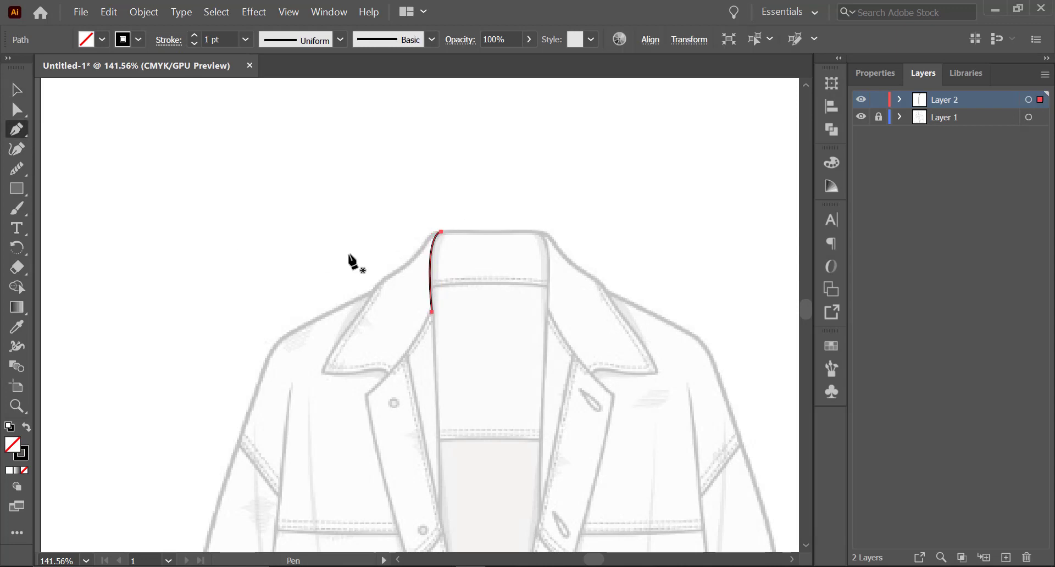
click(432, 312)
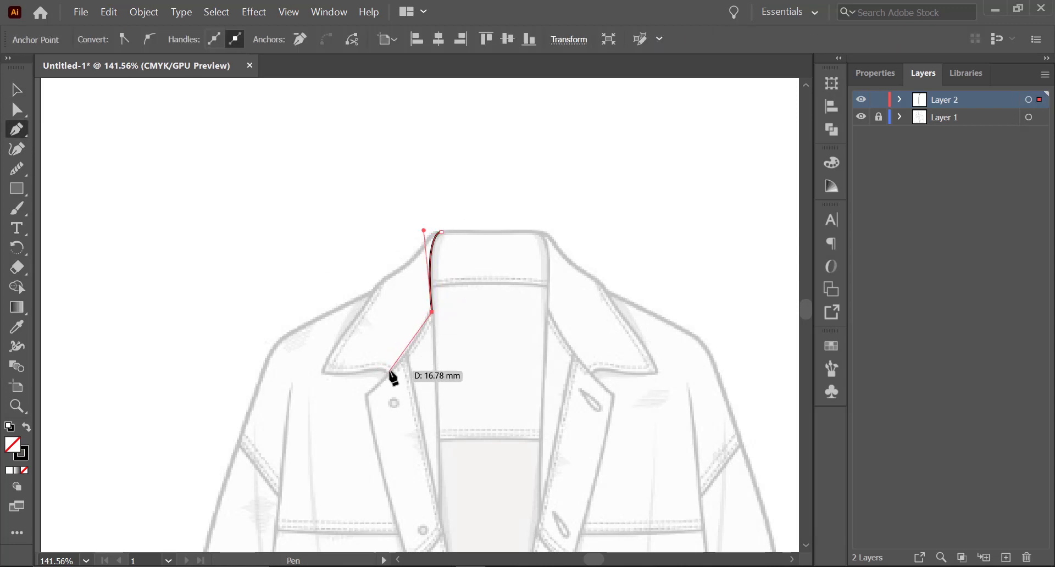
key(z)
drag(393, 370, 503, 334)
drag(474, 257, 484, 339)
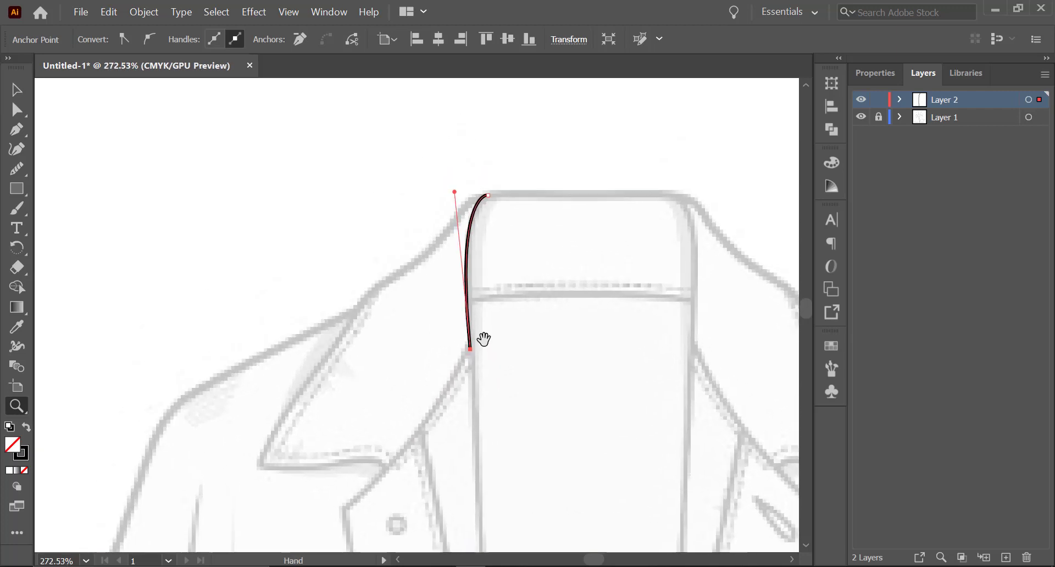
click(13, 129)
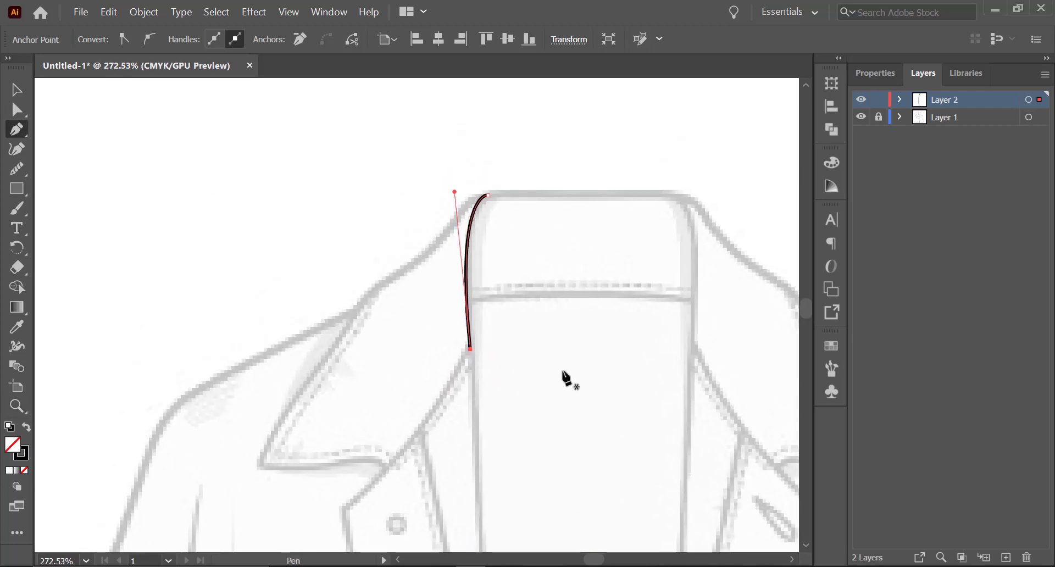
click(470, 349)
mouse_move(386, 468)
mouse_down()
mouse_move(348, 493)
mouse_move(311, 476)
mouse_move(259, 488)
mouse_move(249, 463)
mouse_up()
click(385, 467)
click(319, 468)
click(258, 467)
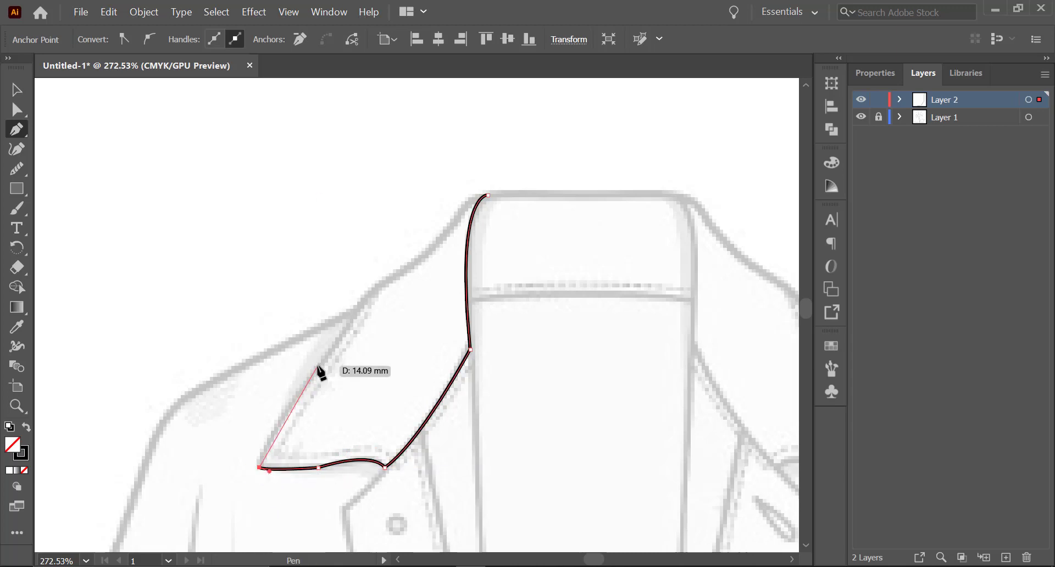
Step: Trace the left collar's outer edge from the tip up to the neck, close the outline at its starting point and deselect it
drag(319, 366, 354, 331)
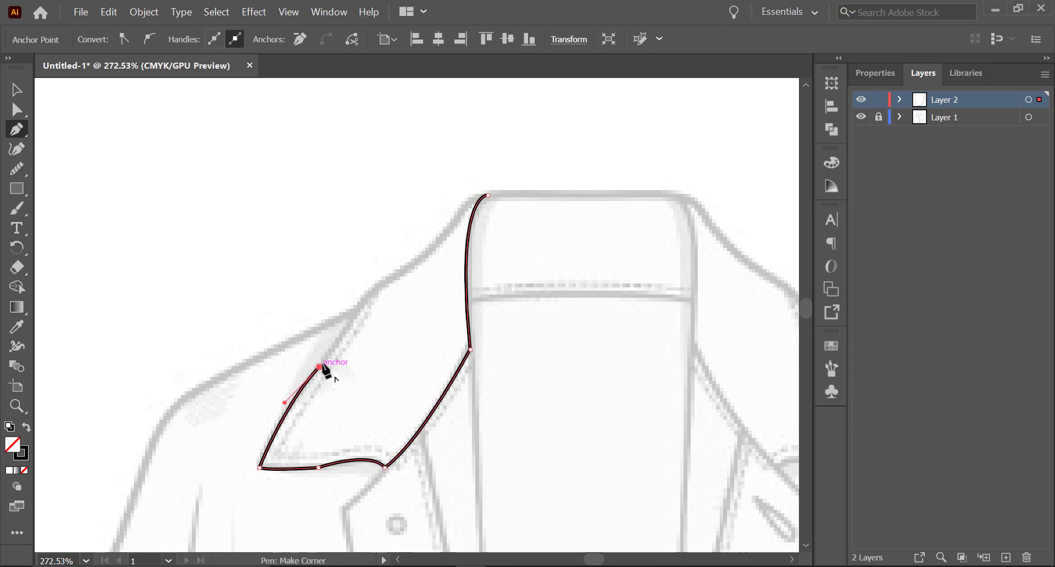
click(358, 310)
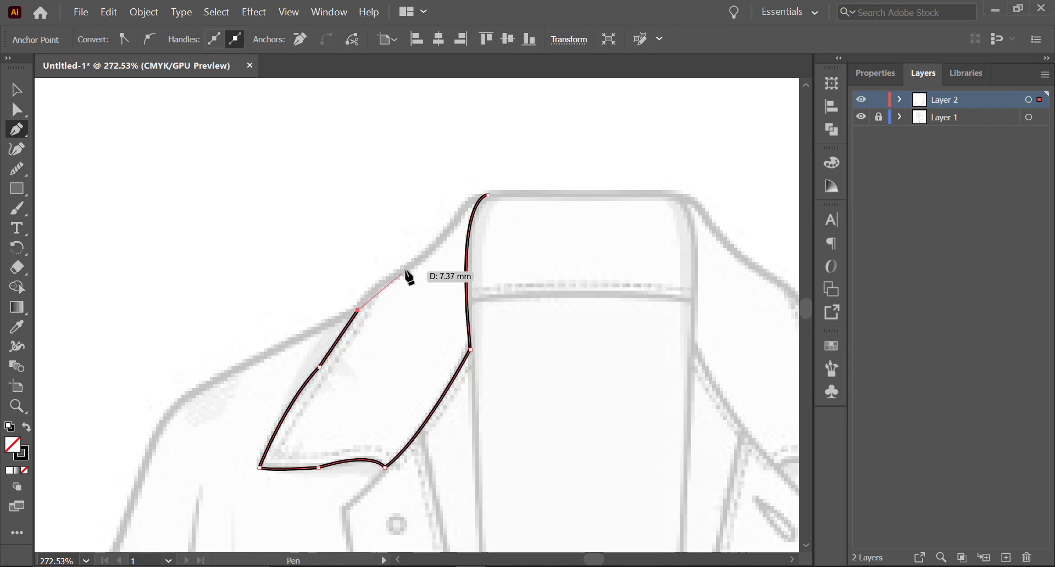
drag(401, 271, 428, 256)
click(400, 271)
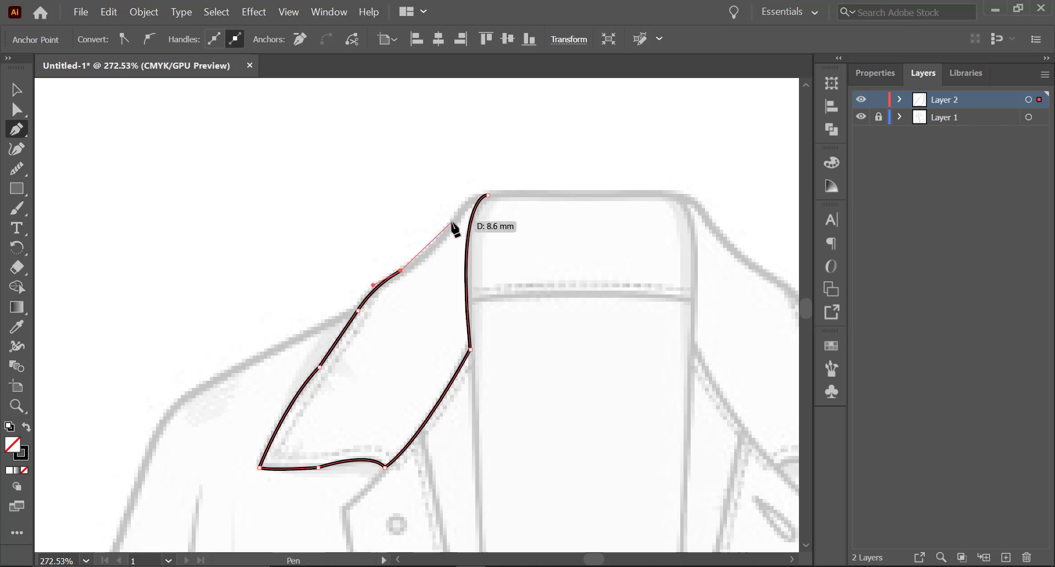
drag(455, 220, 470, 193)
drag(484, 194, 489, 208)
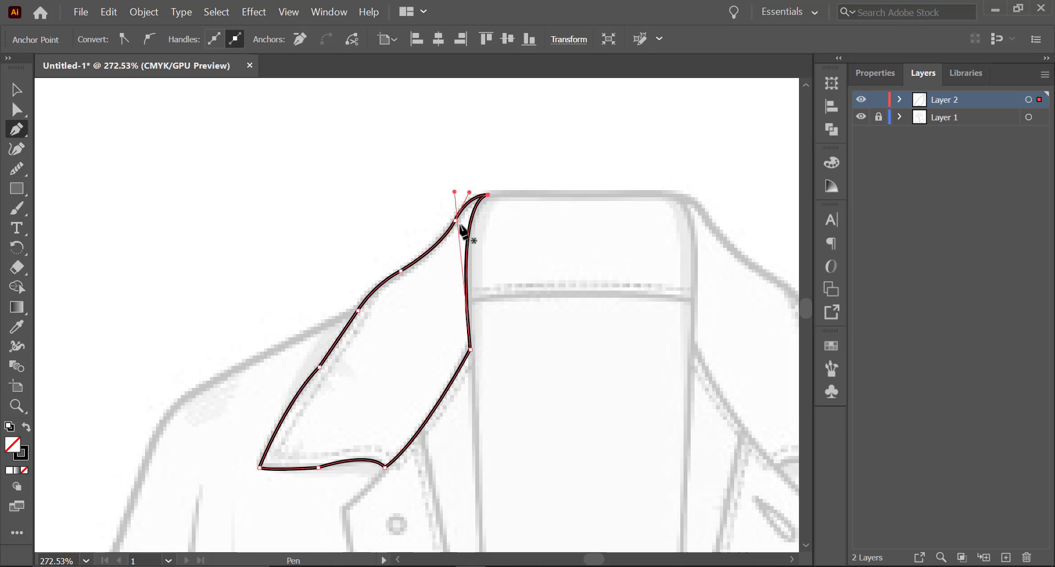
click(17, 89)
click(287, 153)
Step: Lock the traced collar's layer and add a new layer above it
key(z)
drag(509, 295, 467, 294)
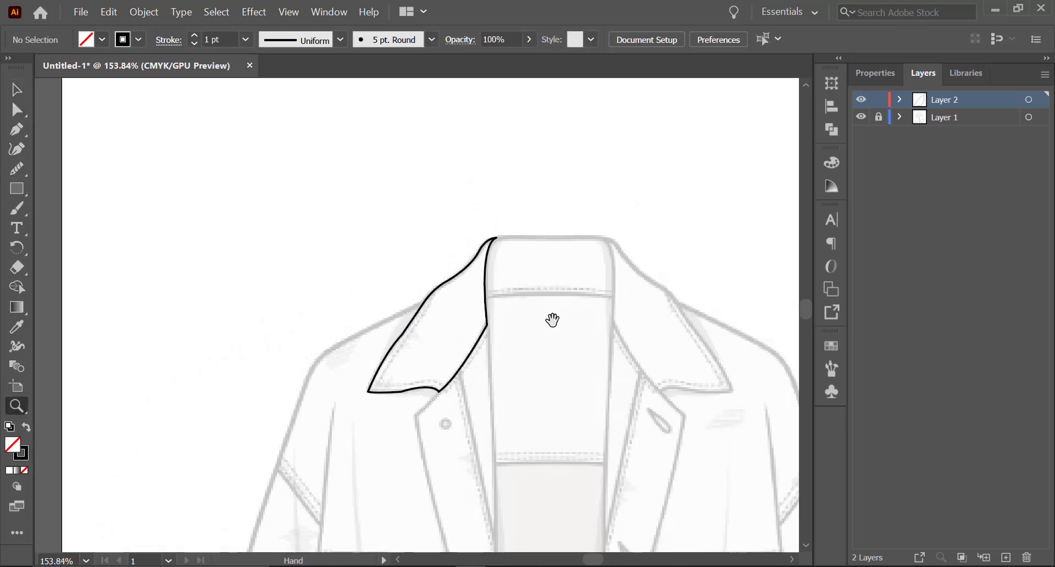
drag(551, 319, 378, 289)
drag(399, 381, 516, 366)
click(1005, 559)
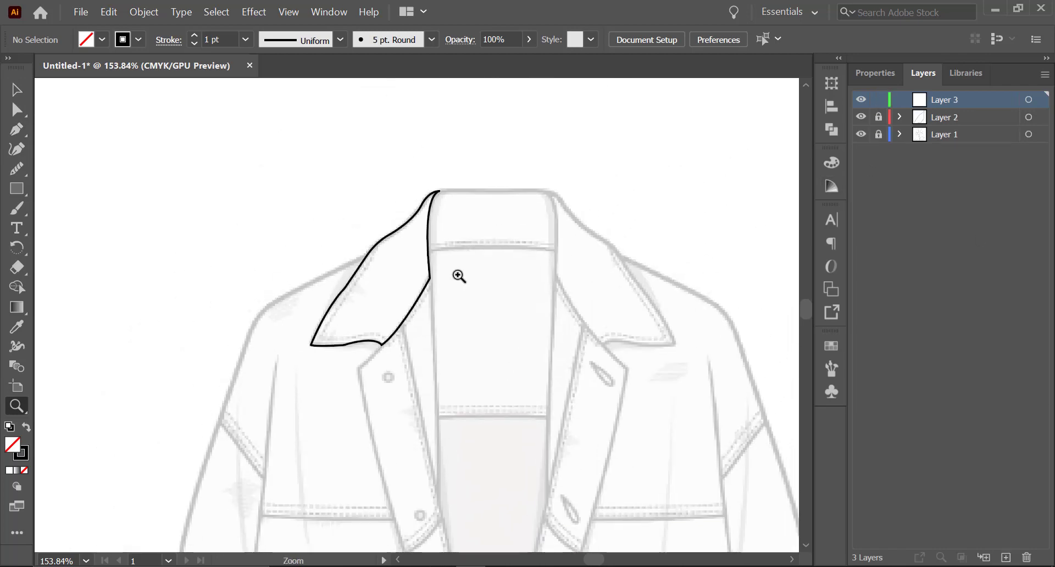
Step: Trace the narrow inner facing below the left collar as a closed Pen shape following the collar edge, and deselect it
click(365, 281)
alt+click(546, 297)
drag(455, 322, 440, 322)
drag(509, 354, 515, 111)
drag(570, 257, 514, 265)
drag(566, 200, 429, 347)
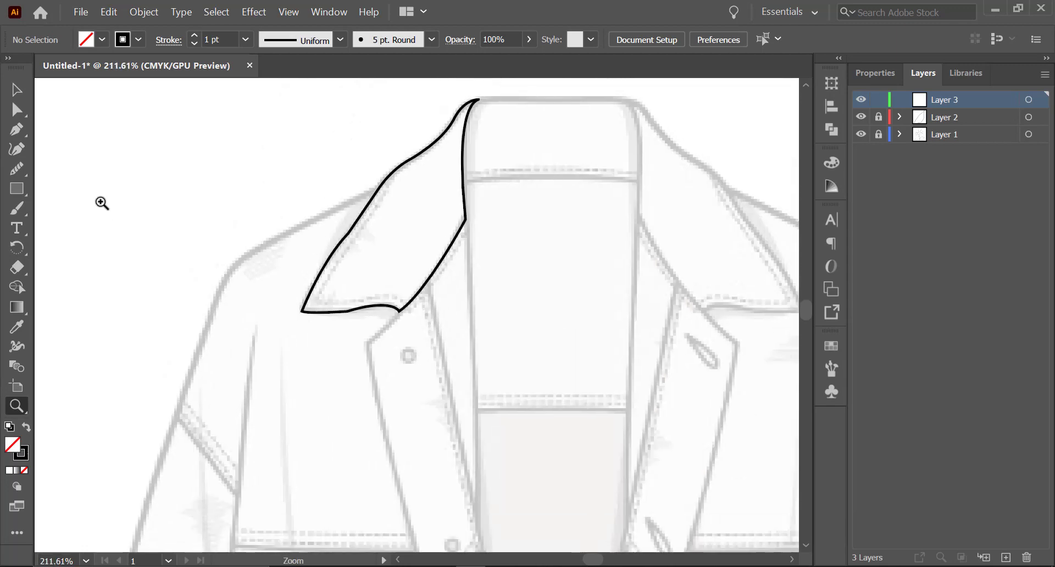
click(23, 130)
click(465, 221)
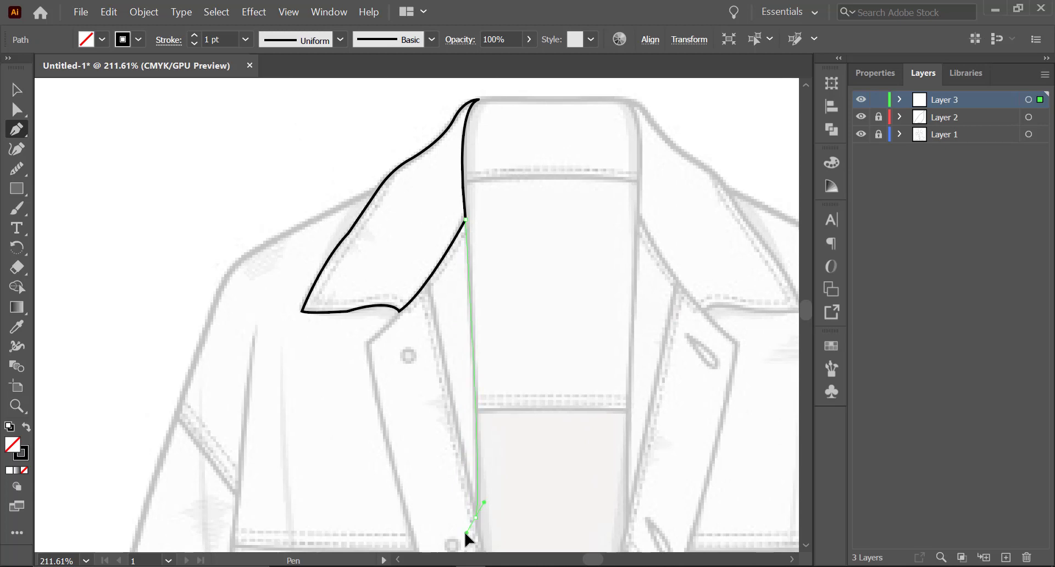
drag(468, 544, 467, 542)
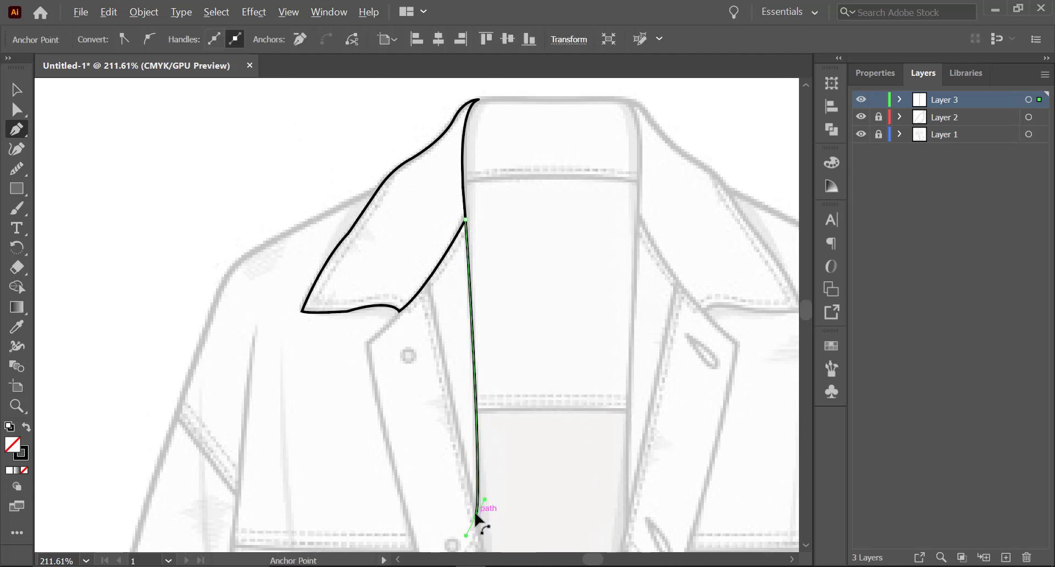
click(476, 518)
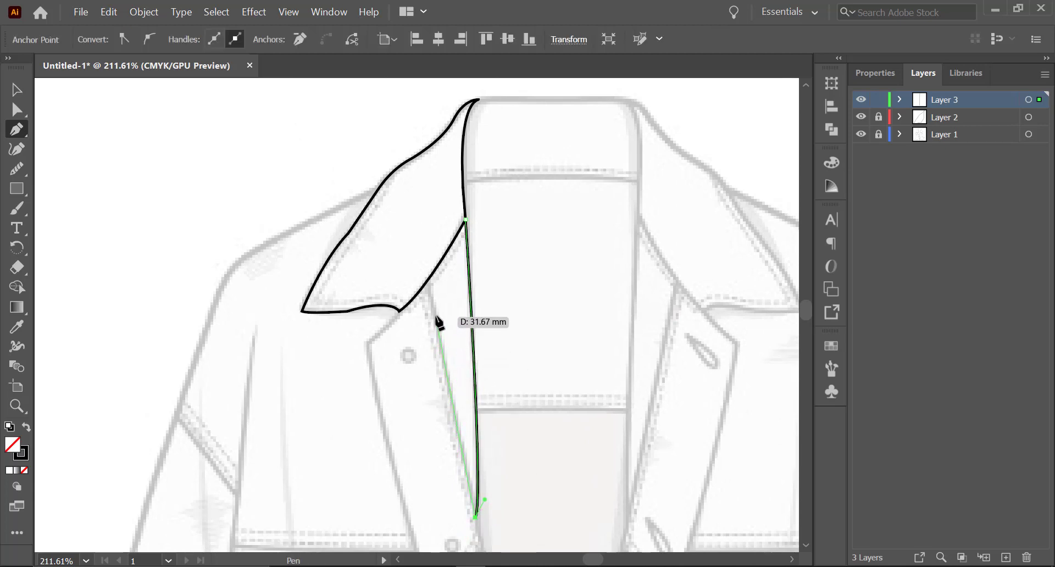
click(429, 281)
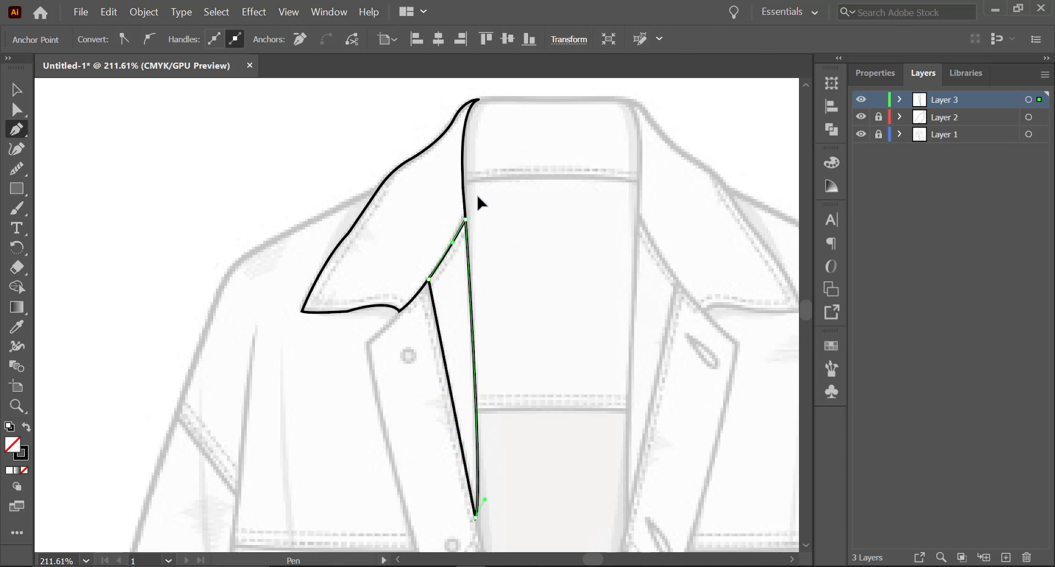
click(16, 90)
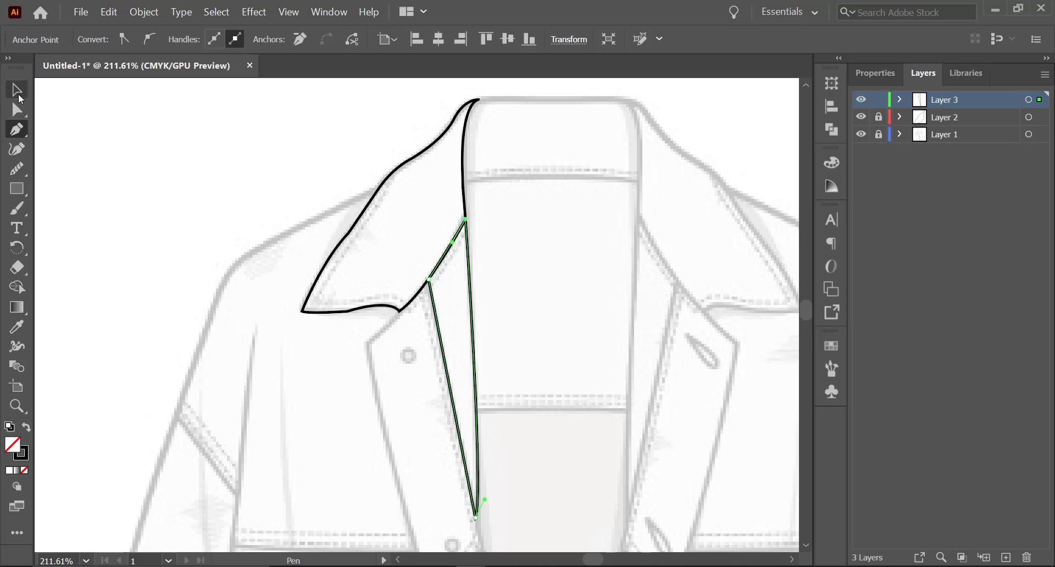
click(520, 283)
Step: Lock the inner facing's layer and add another new layer above it
key(z)
drag(457, 225, 397, 227)
drag(442, 363, 436, 266)
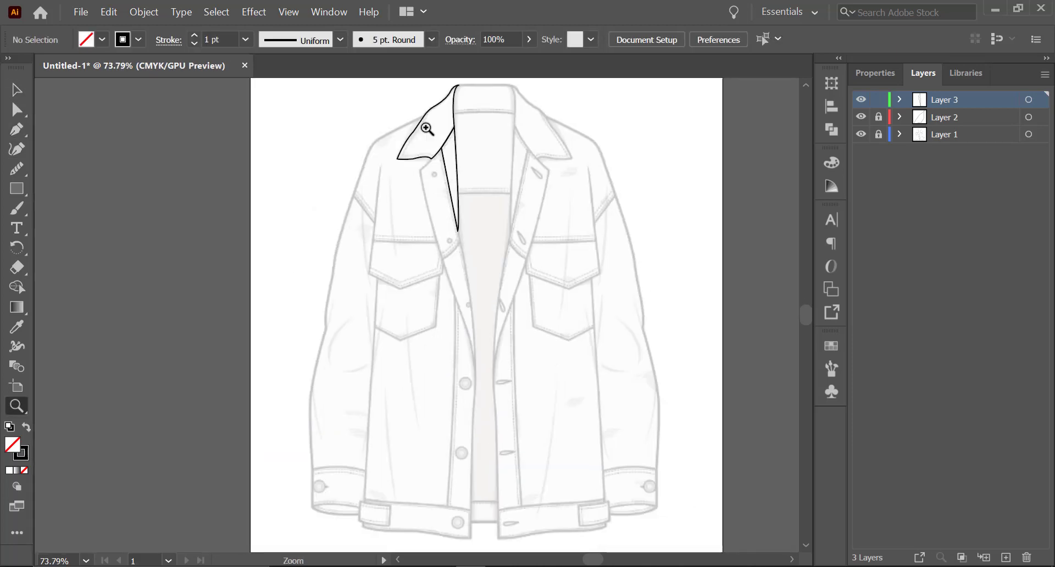
drag(428, 127, 463, 128)
drag(426, 175, 428, 310)
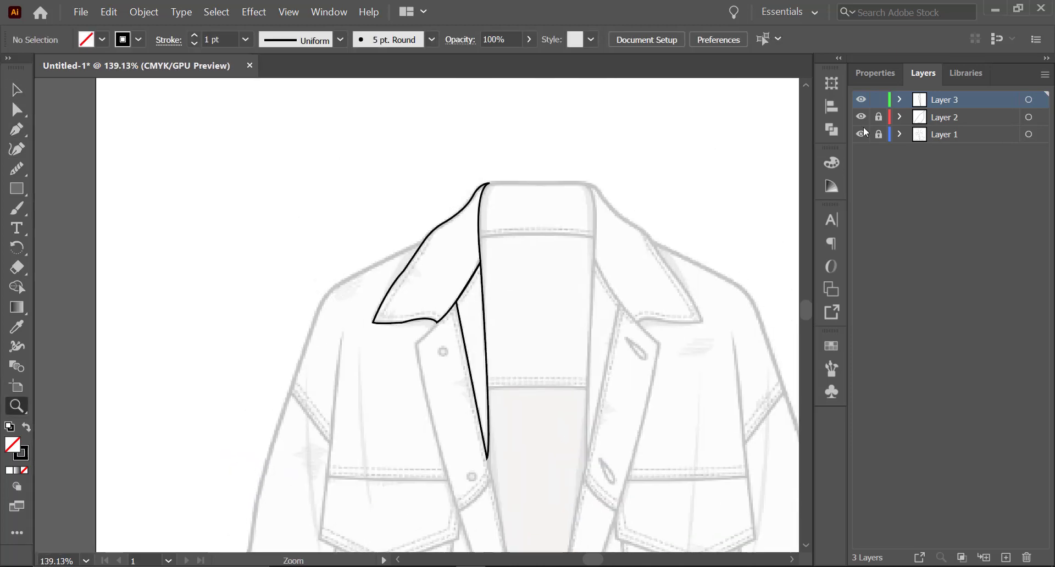
click(1003, 556)
Step: Trace the left shoulder with the Pen tool from the collar's outer edge around the shoulder curve to the top of the sleeve seam
scroll(439, 225, down, 10)
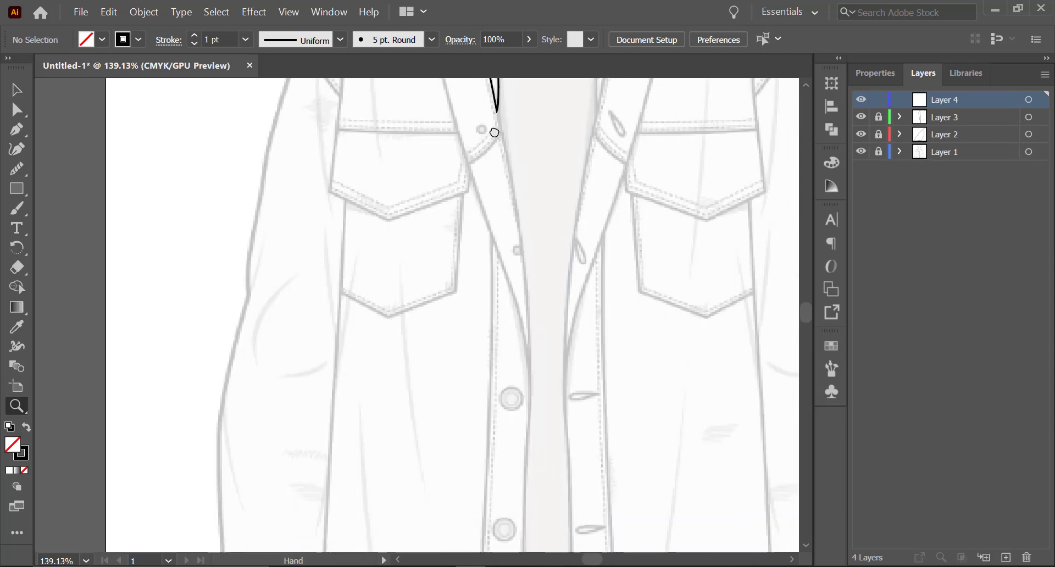
alt+scroll(446, 320, down, 5)
alt+scroll(451, 320, up, 8)
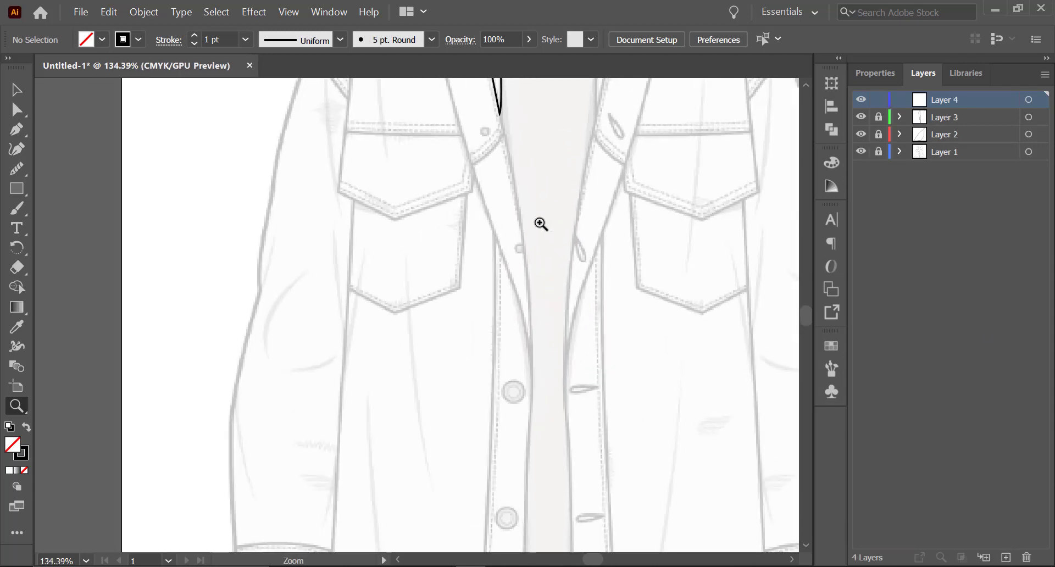
alt+scroll(577, 242, up, 2)
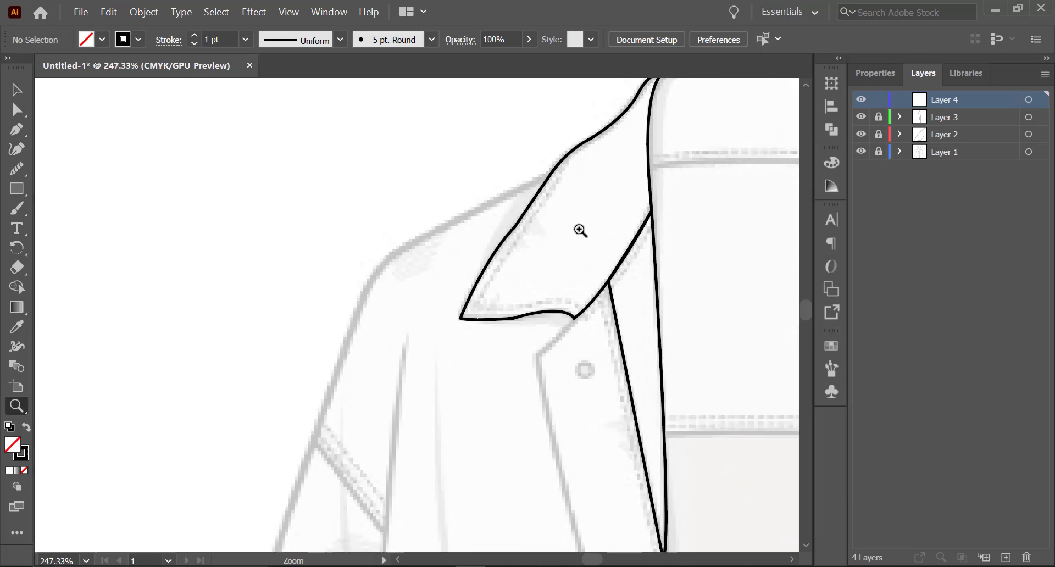
key(p)
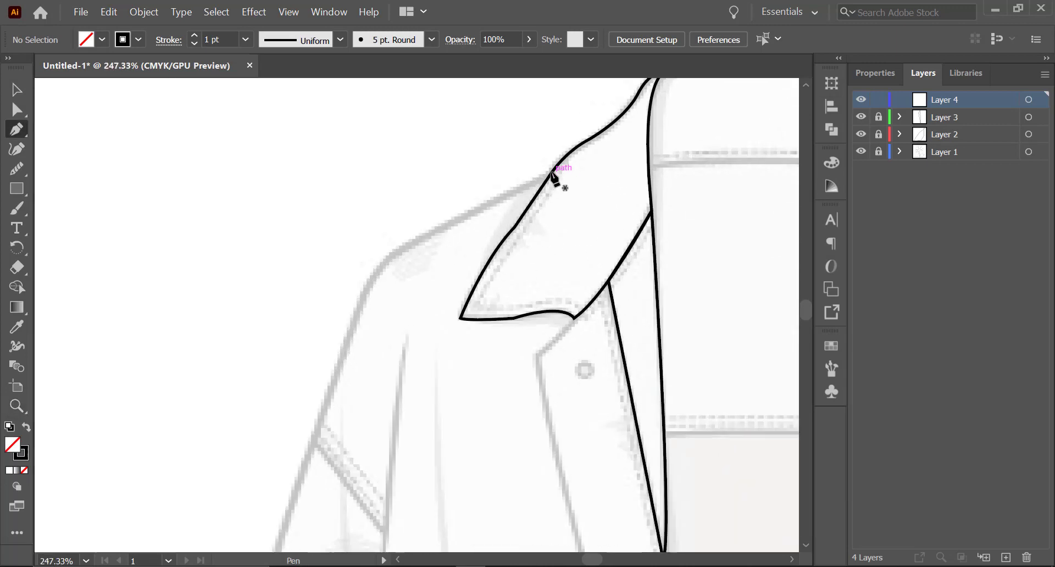
click(550, 173)
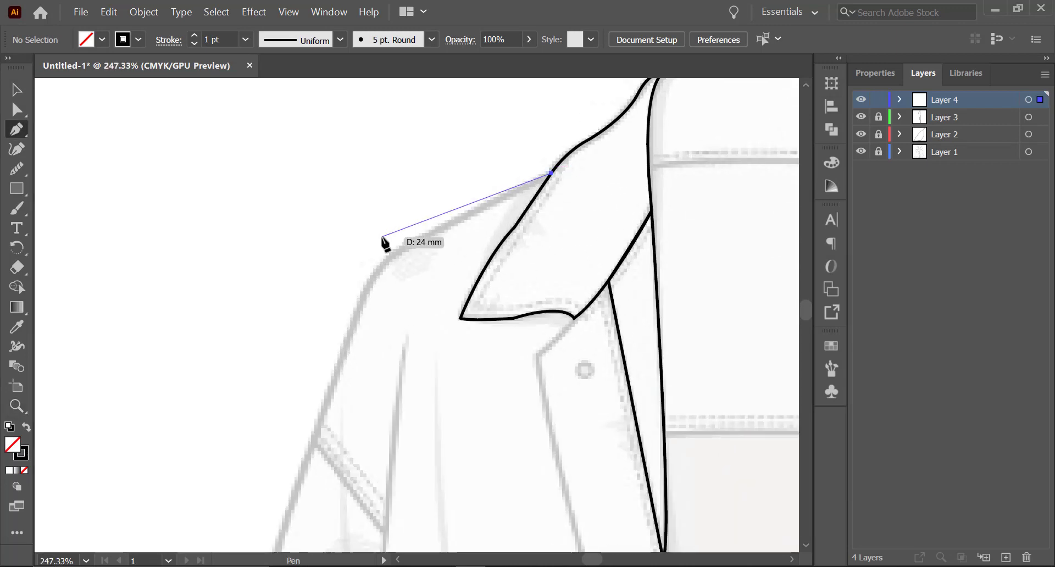
click(416, 240)
drag(358, 302, 344, 362)
key(ctrl+z)
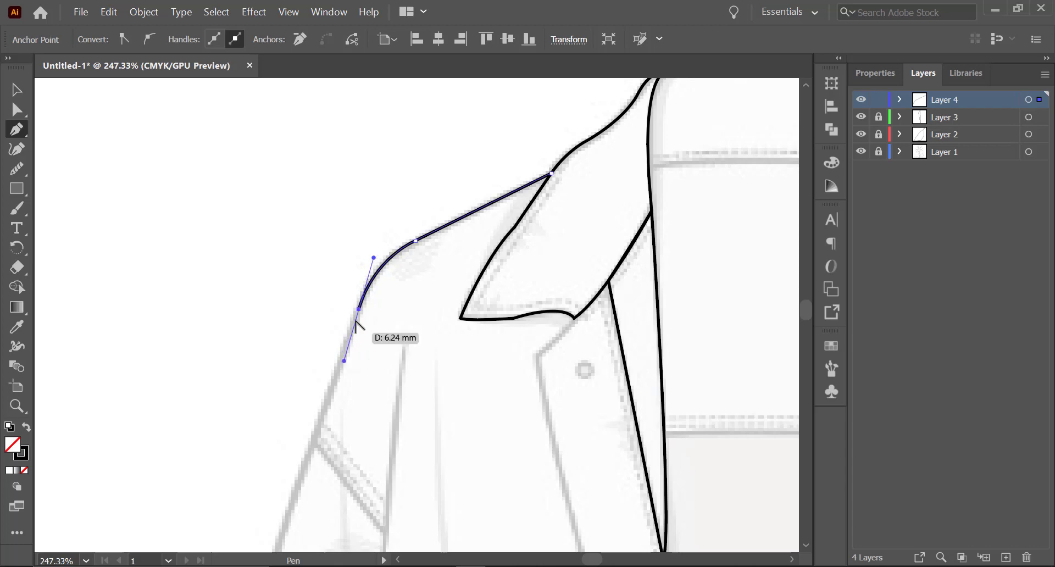
click(315, 441)
Step: Continue the left yoke path down the shoulder edge, along the slanted sleeve seam, down the armhole and across the yoke's bottom seam
scroll(333, 401, down, 5)
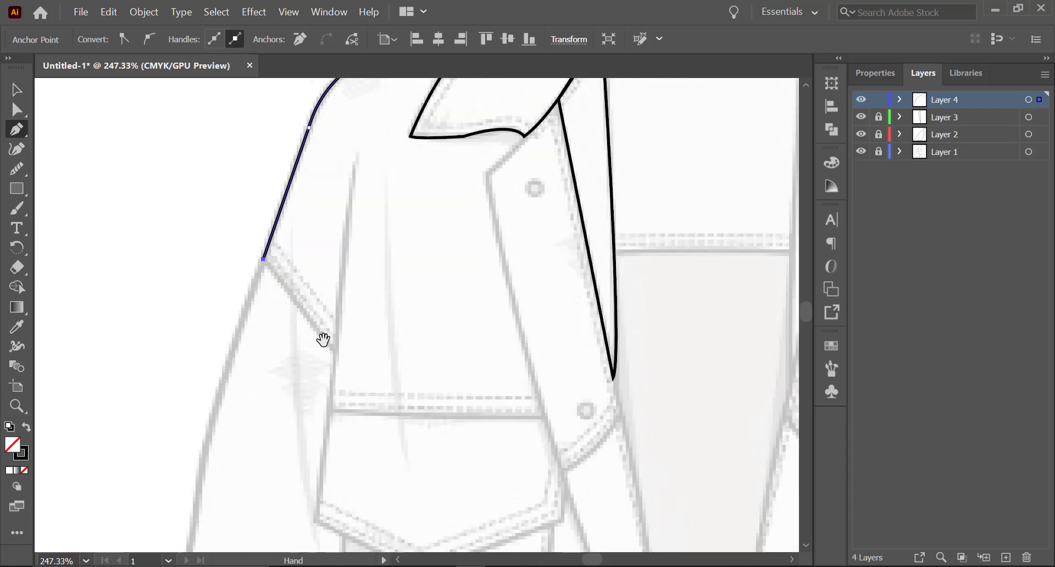
click(335, 353)
click(329, 412)
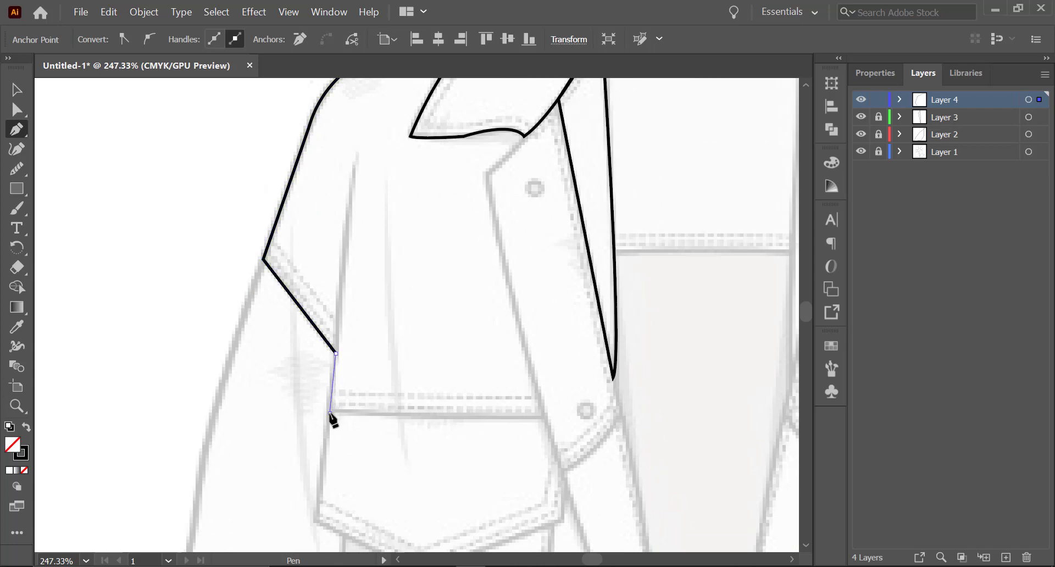
click(546, 417)
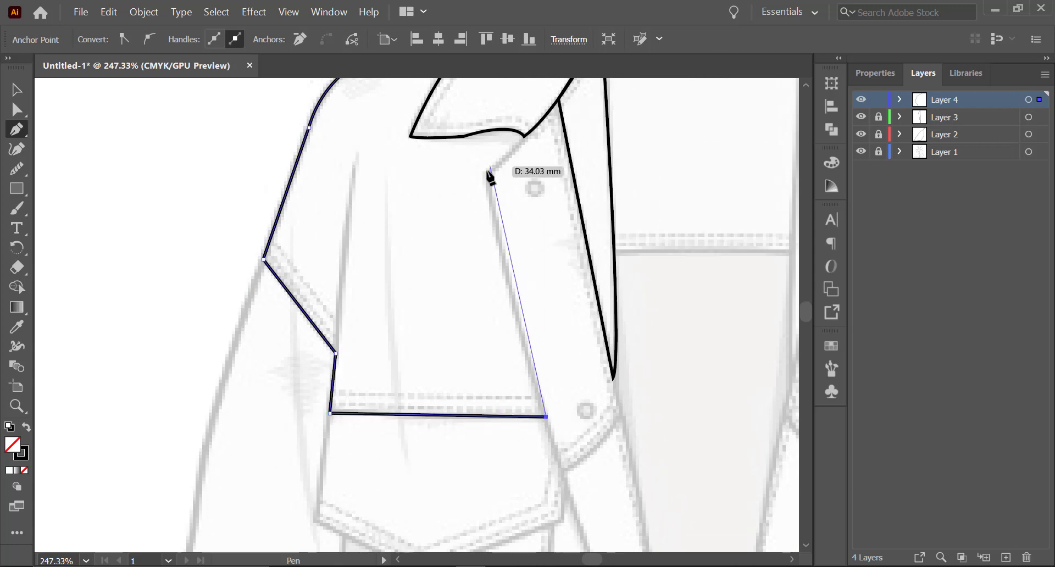
Step: Trace up the outer edge of the turned-back front placket to its corner and curve the path to the collar's notch
drag(487, 173, 490, 144)
mouse_move(481, 104)
mouse_down()
mouse_move(466, 79)
mouse_move(460, 108)
mouse_move(469, 95)
mouse_move(454, 94)
mouse_move(451, 108)
mouse_up()
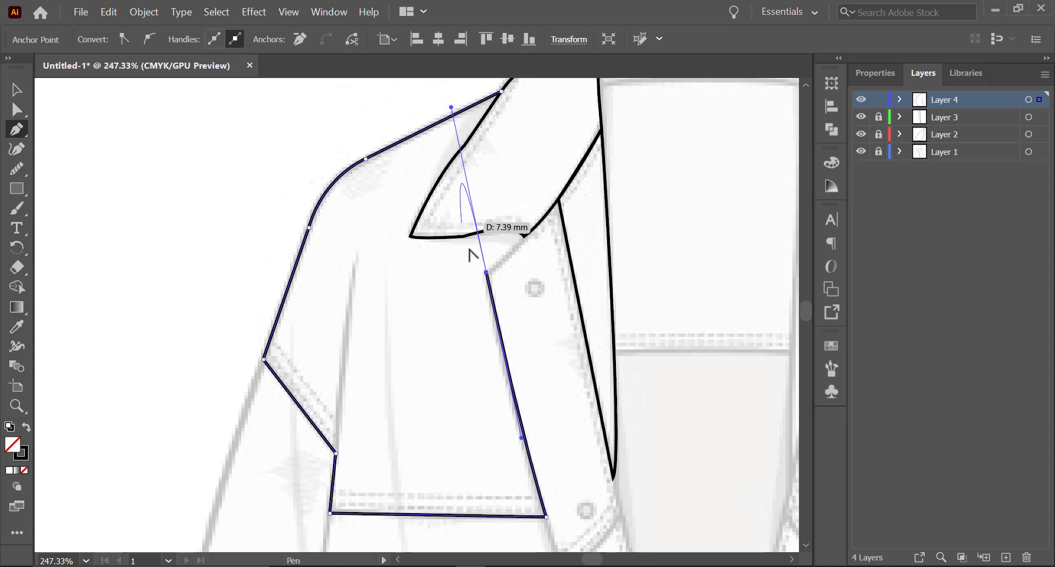
click(487, 272)
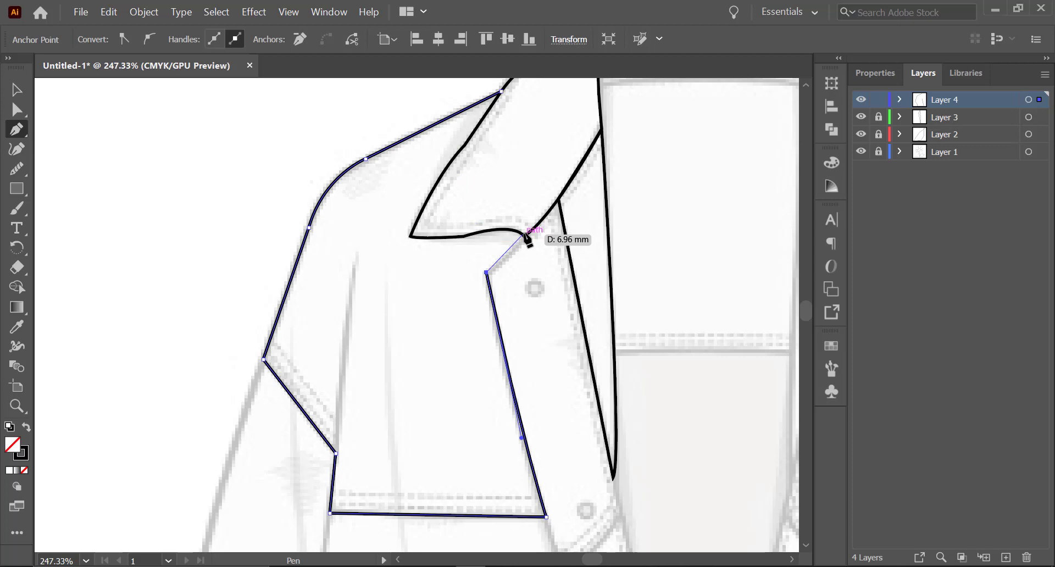
click(526, 236)
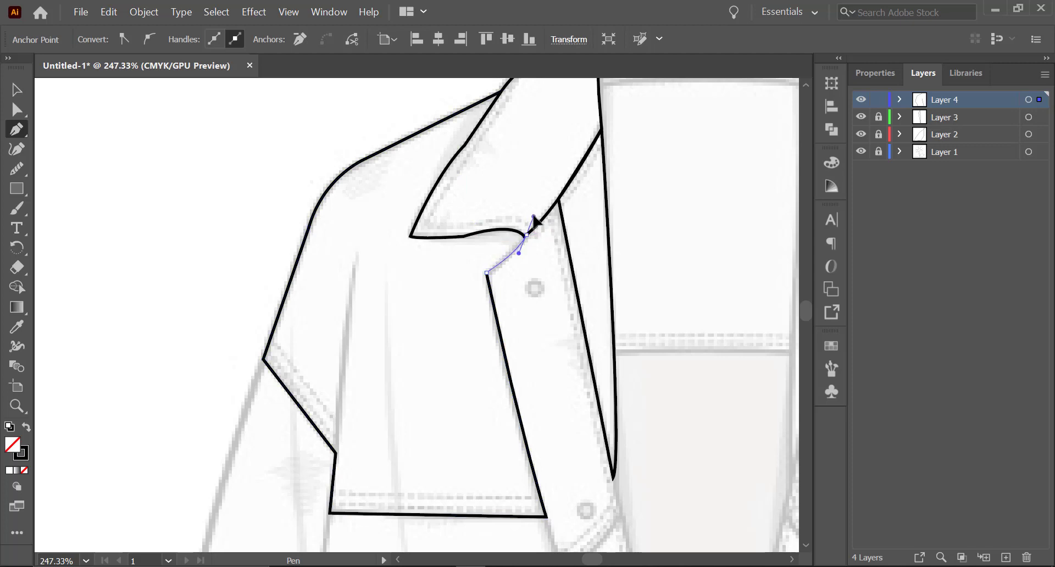
key(ctrl+z)
drag(541, 218, 650, 218)
key(z)
click(16, 109)
click(17, 129)
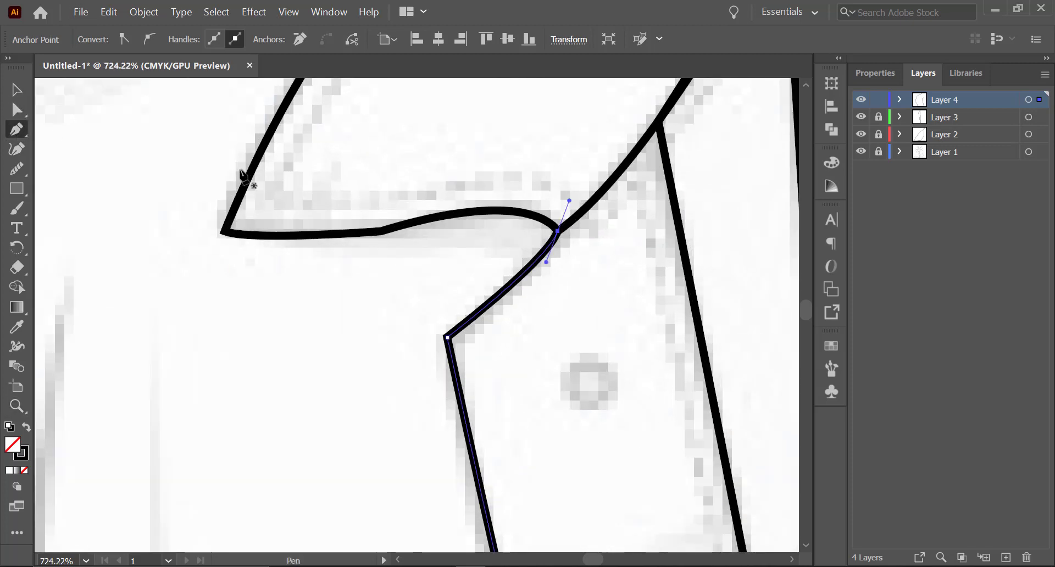
Step: Continue the yoke path along the collar's wavy lower edge to the collar point
drag(416, 221, 289, 244)
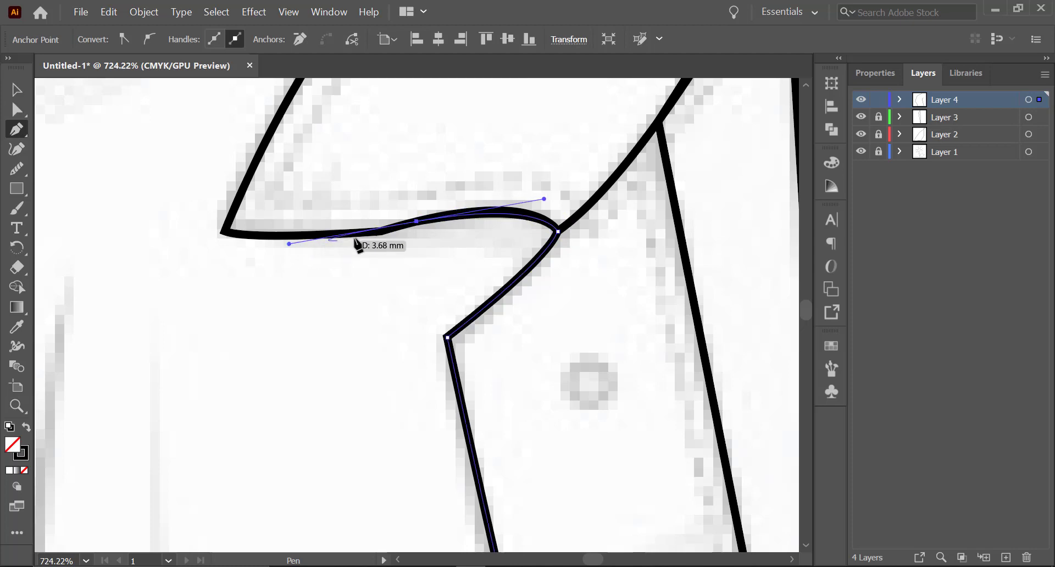
click(416, 222)
click(378, 230)
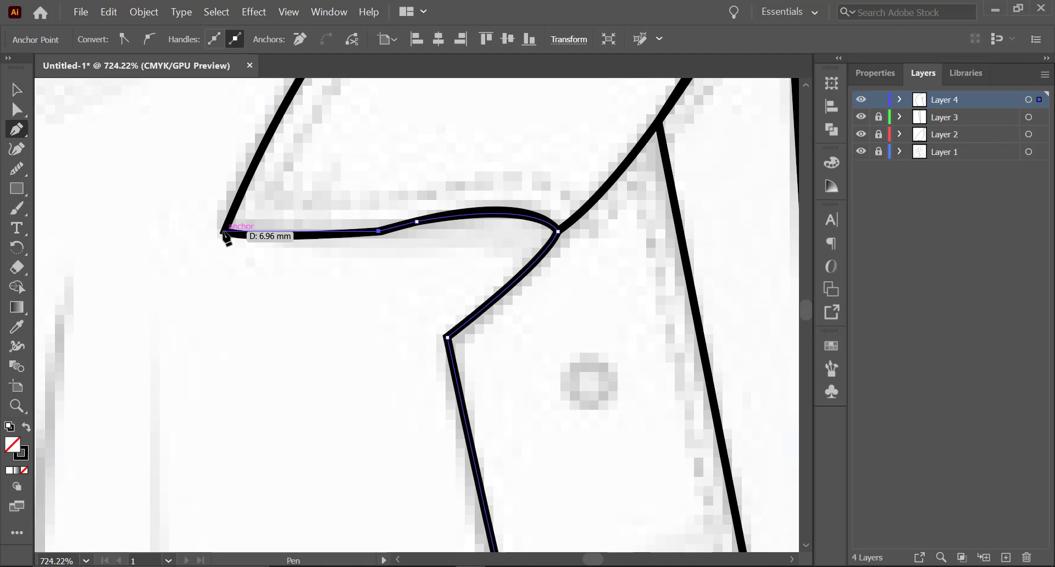
drag(225, 231, 202, 221)
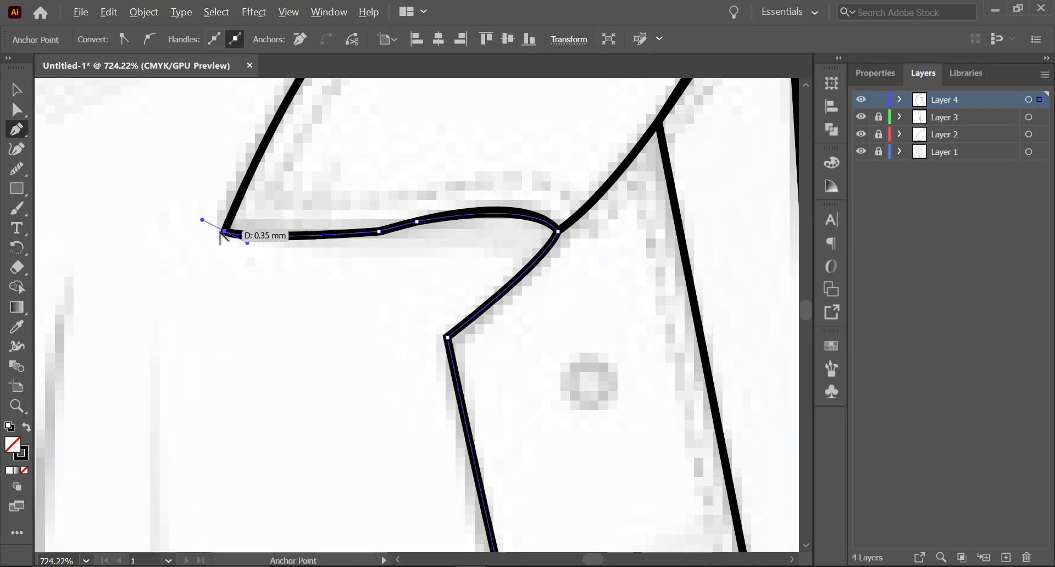
drag(256, 194, 394, 439)
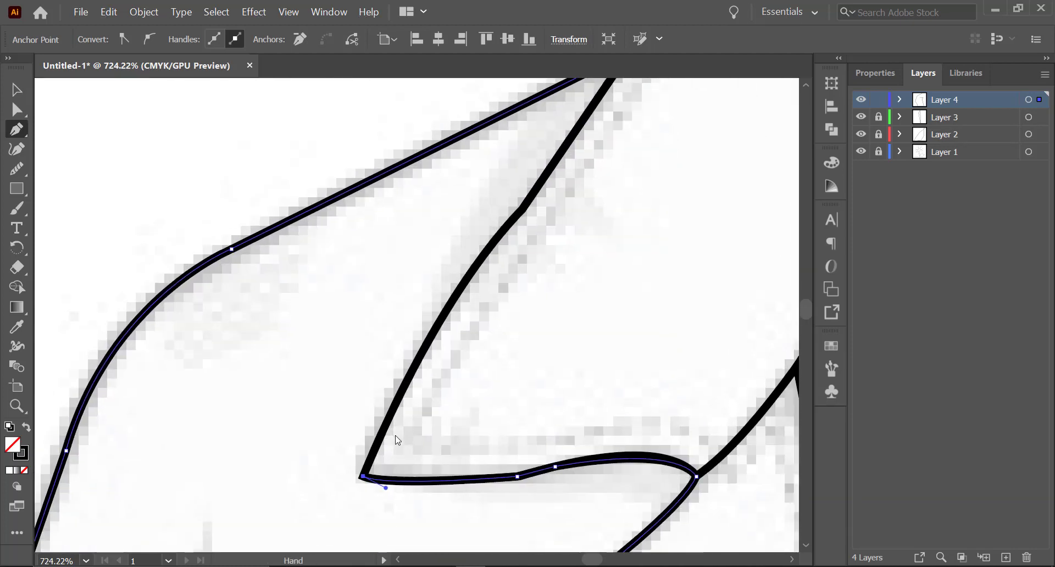
Step: Trace up the collar's outer edge past its bend and close the yoke path where the shoulder meets the collar
drag(501, 234, 558, 181)
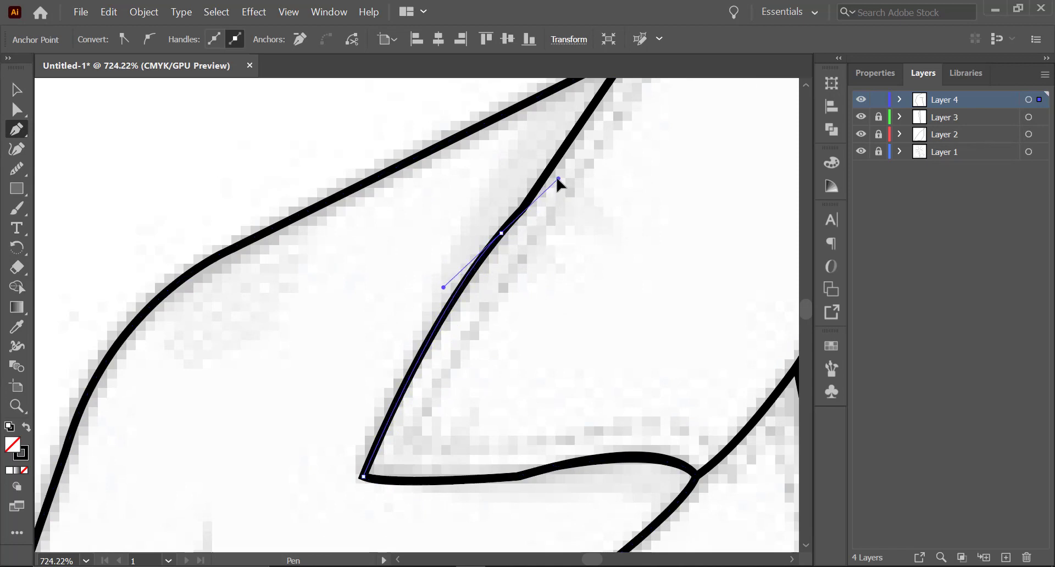
click(501, 233)
click(523, 207)
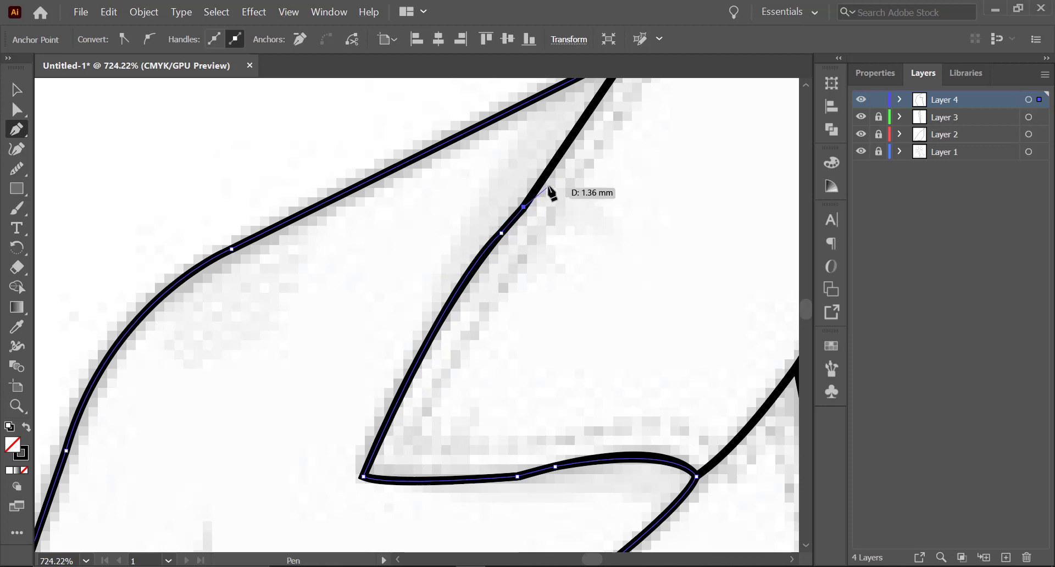
drag(556, 178, 391, 400)
drag(452, 283, 454, 280)
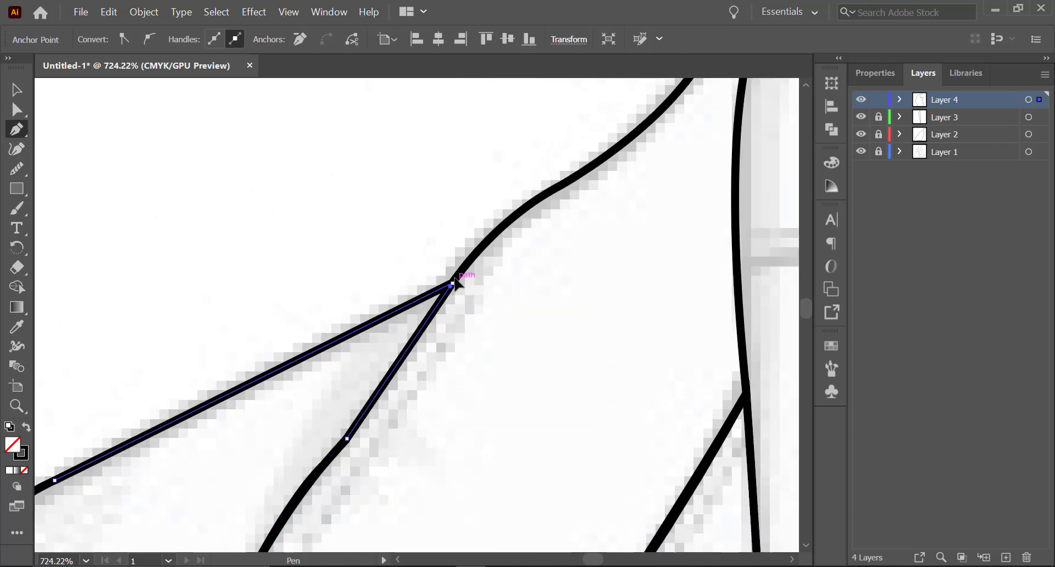
Step: Undo the yoke's closing segment and close the path again from the collar bend to the shoulder corner, following the collar edge
key(z)
drag(477, 327, 461, 332)
key(ctrl+z)
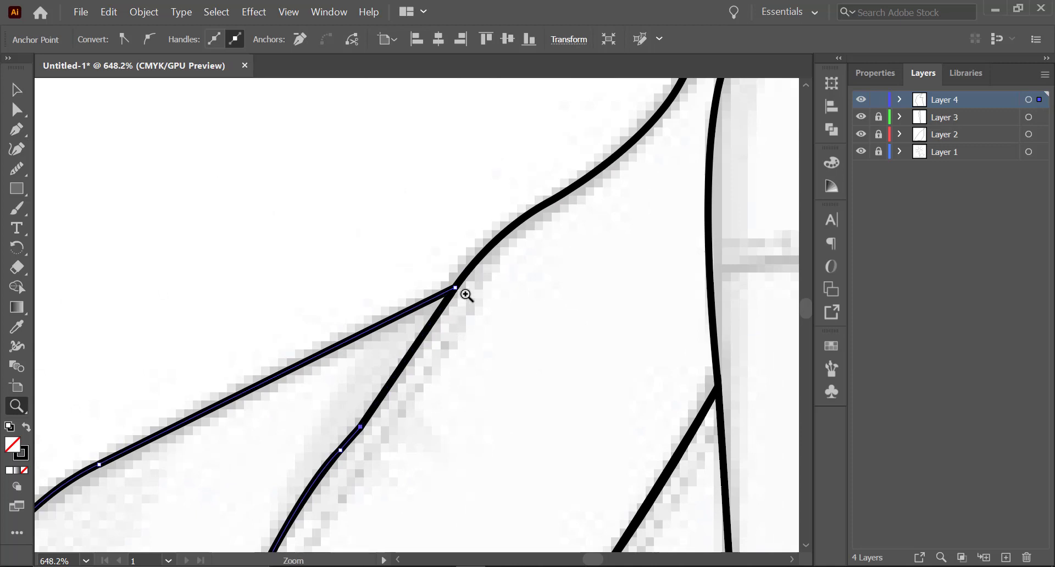
click(17, 129)
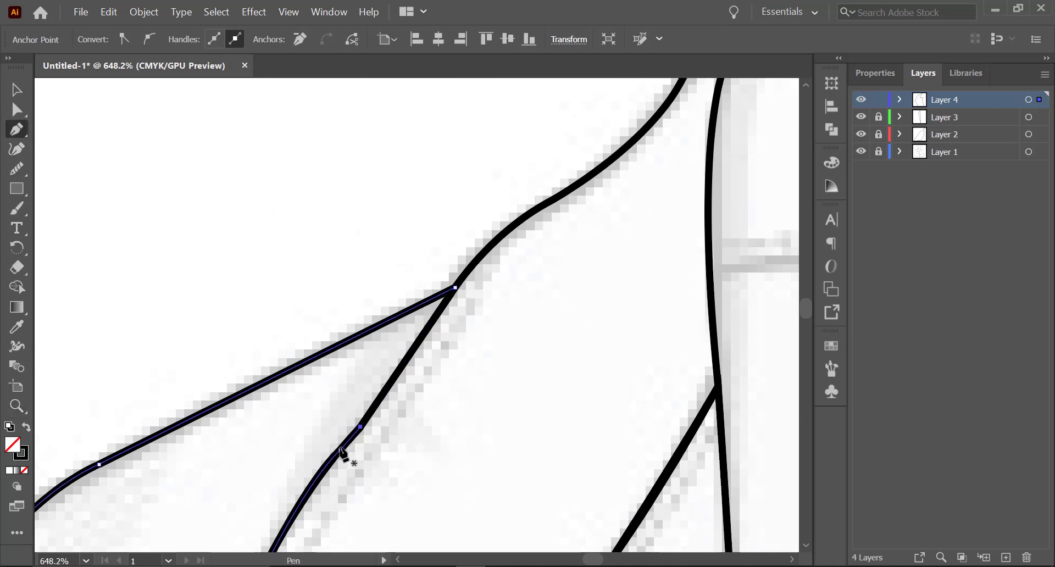
click(340, 450)
key(ctrl+z)
click(360, 426)
click(455, 288)
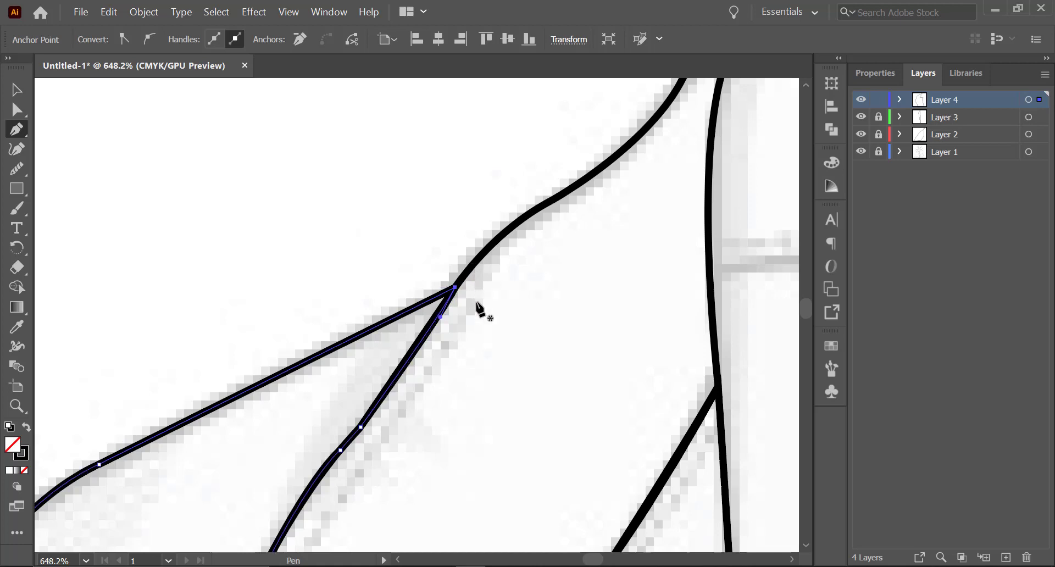
Step: Deselect the closed yoke shape, lock its layer and add a new layer above it
key(z)
drag(473, 314, 291, 341)
drag(529, 410, 484, 189)
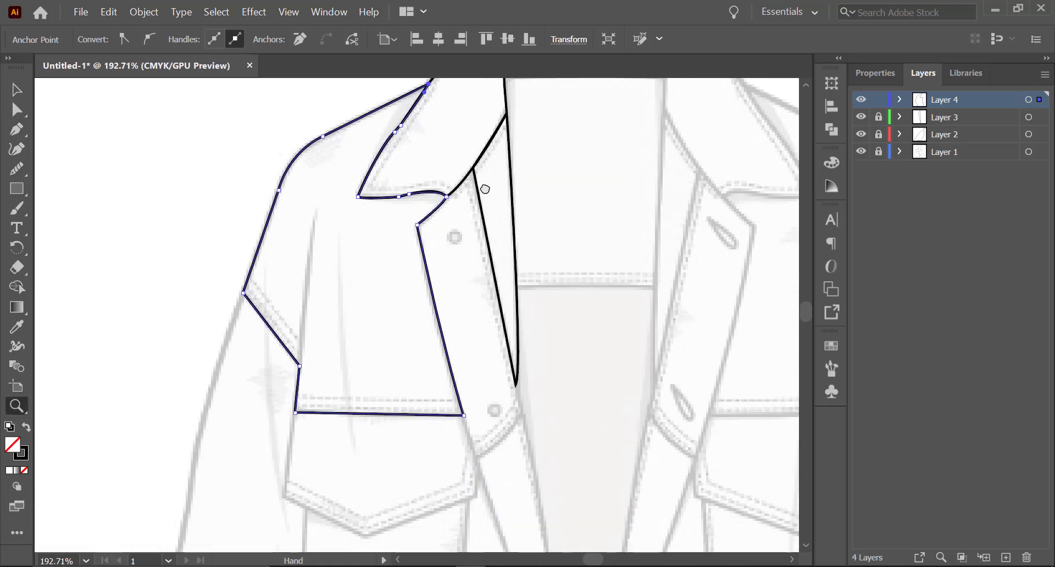
click(25, 97)
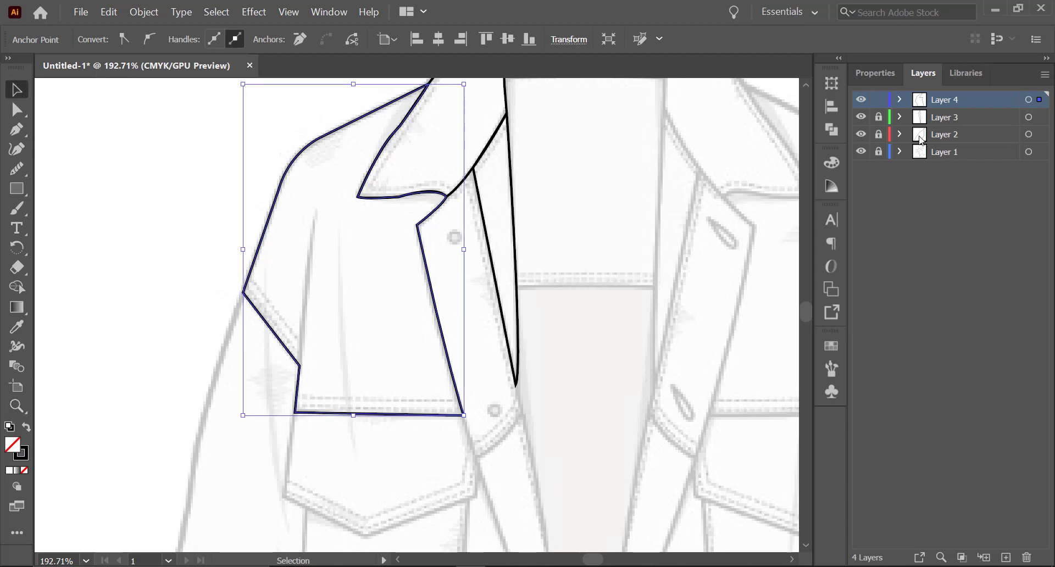
click(863, 118)
click(861, 134)
click(861, 134)
click(879, 100)
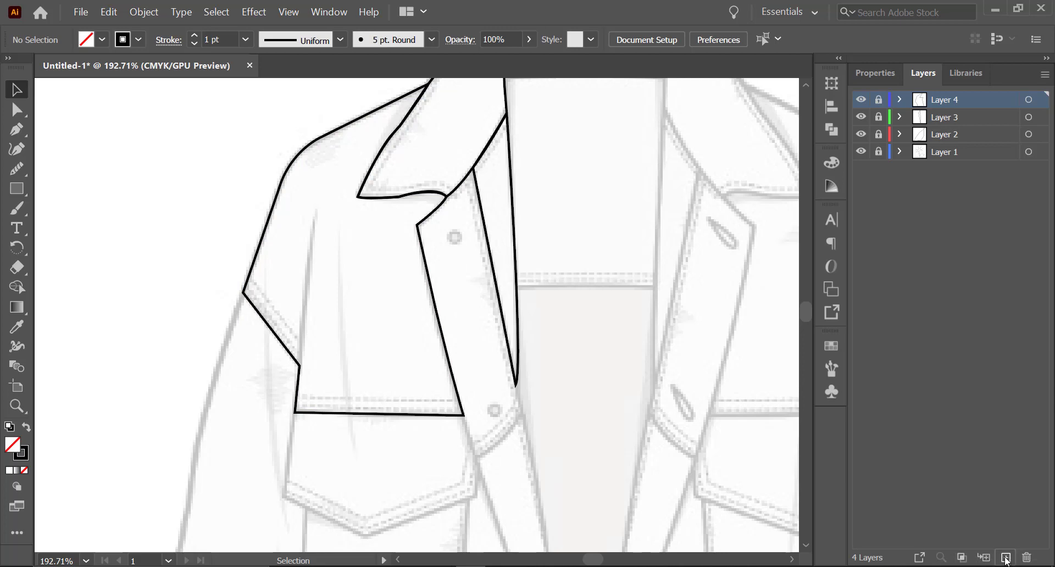
click(1006, 558)
Step: Start the left placket's Pen path at the inner facing's top and trace along the collar edge through the notch to the placket corner
drag(553, 181, 423, 273)
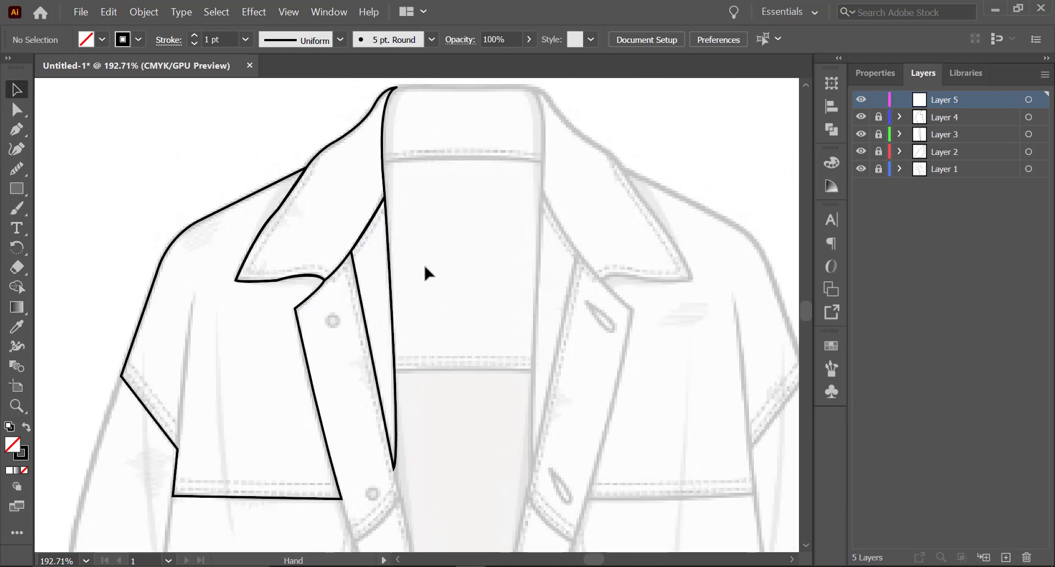
click(18, 129)
drag(413, 470, 410, 353)
key(z)
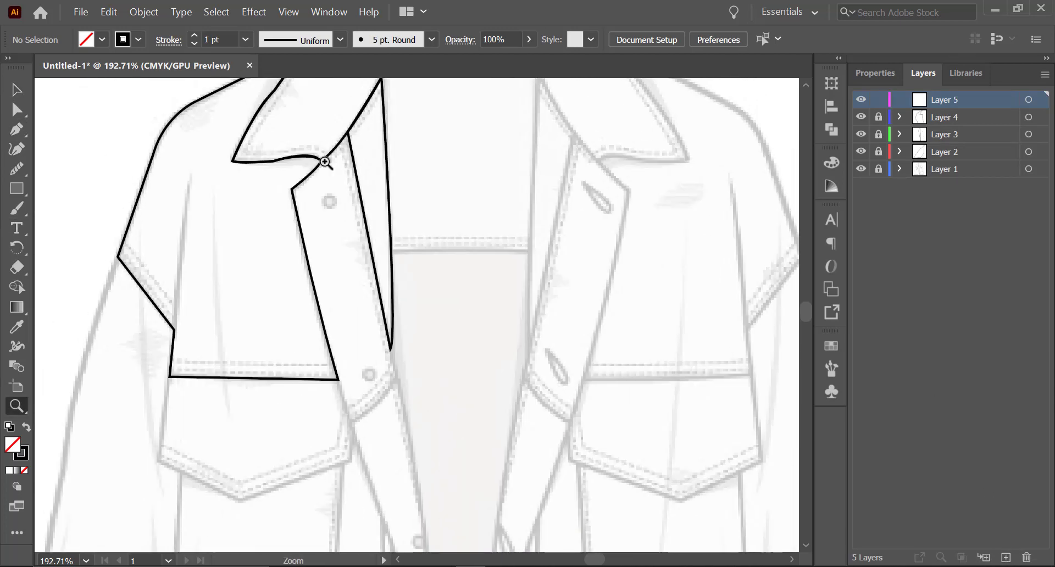
drag(329, 163, 451, 300)
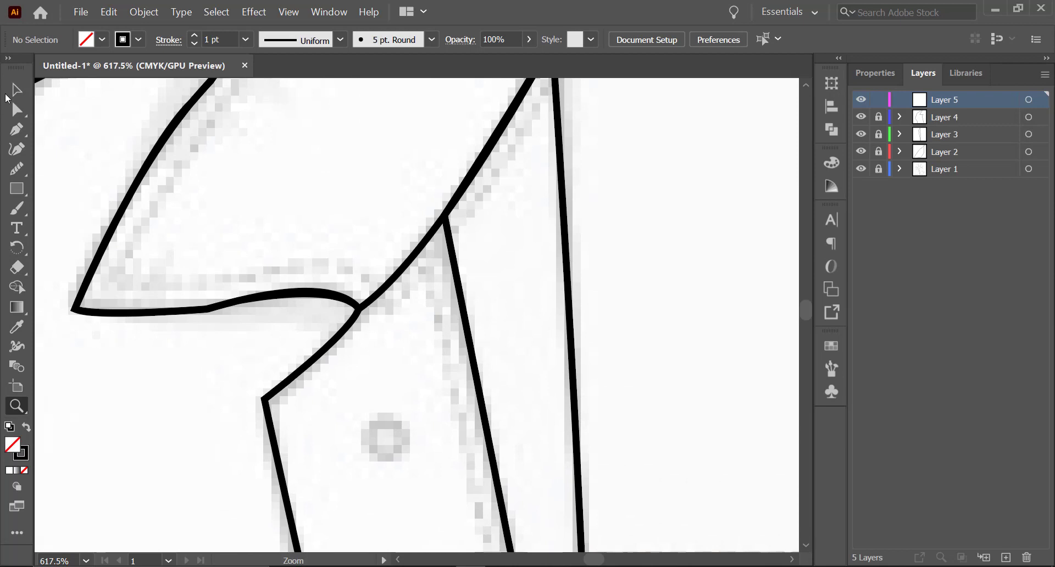
click(17, 129)
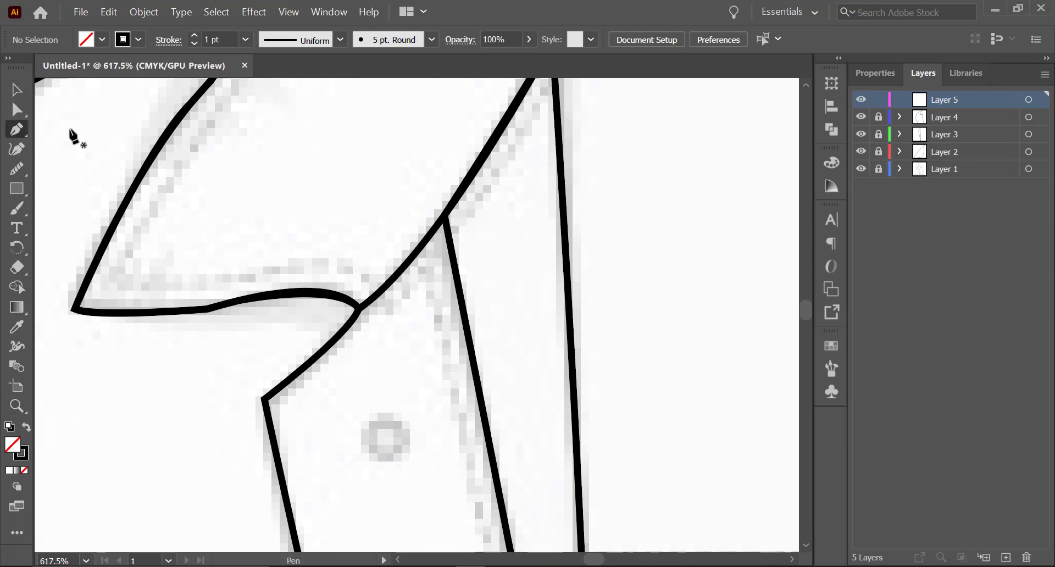
click(444, 216)
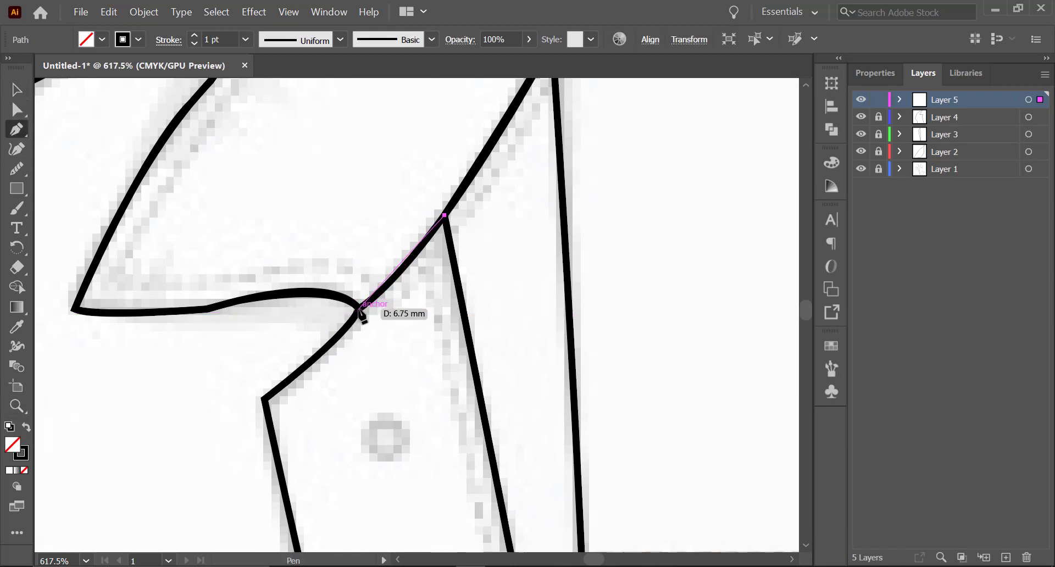
drag(359, 309, 332, 327)
click(359, 309)
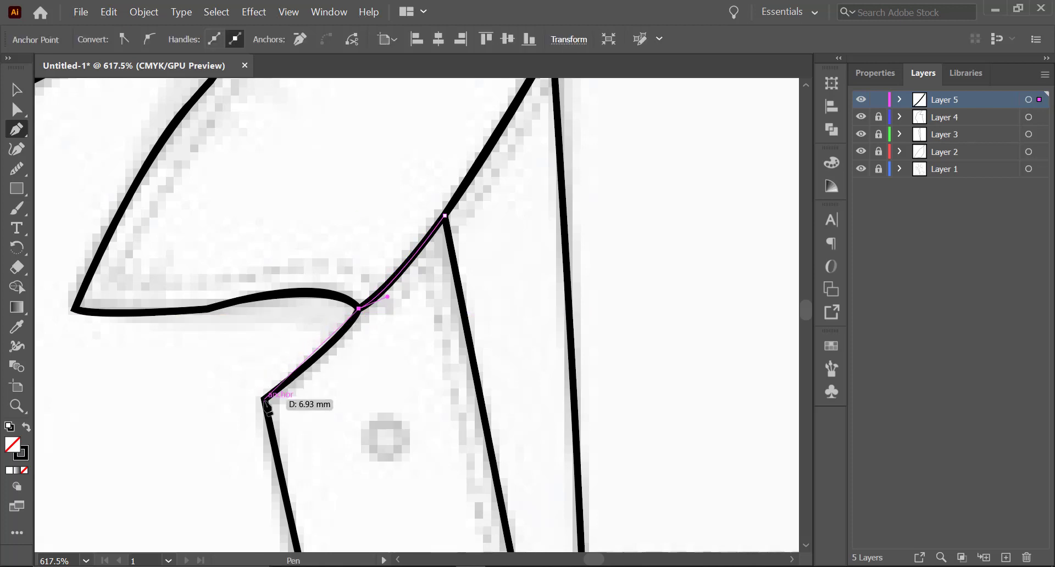
drag(264, 400, 214, 433)
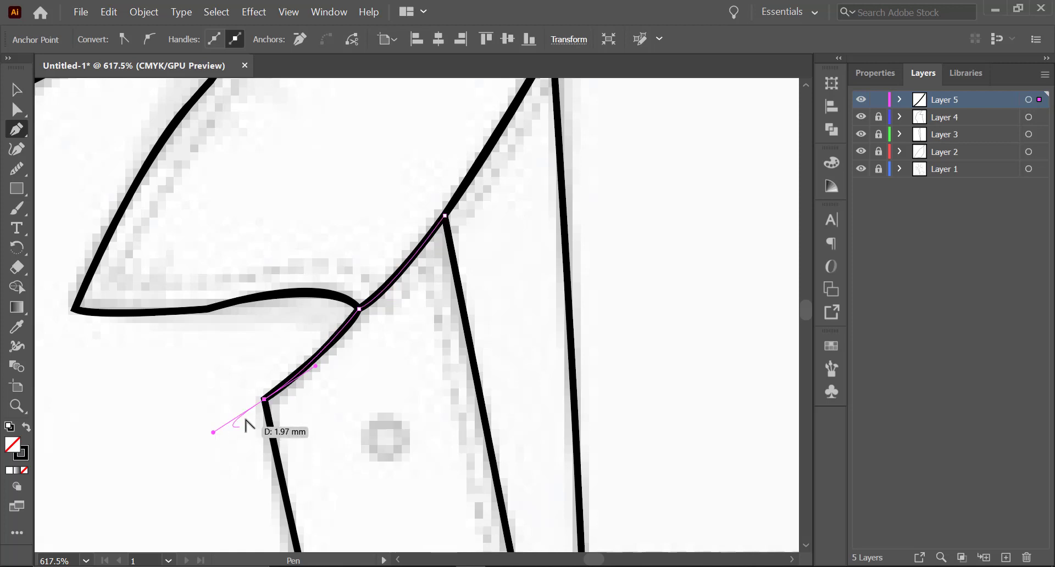
Step: Continue the placket path down its outer edge to the corner of the yoke's bottom seam
drag(300, 463, 241, 6)
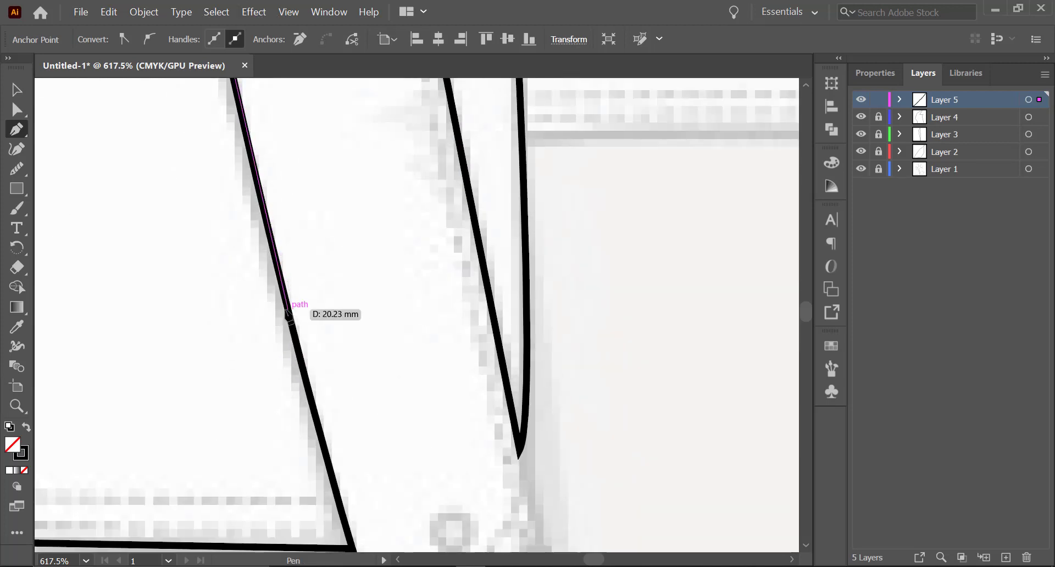
drag(292, 302, 298, 417)
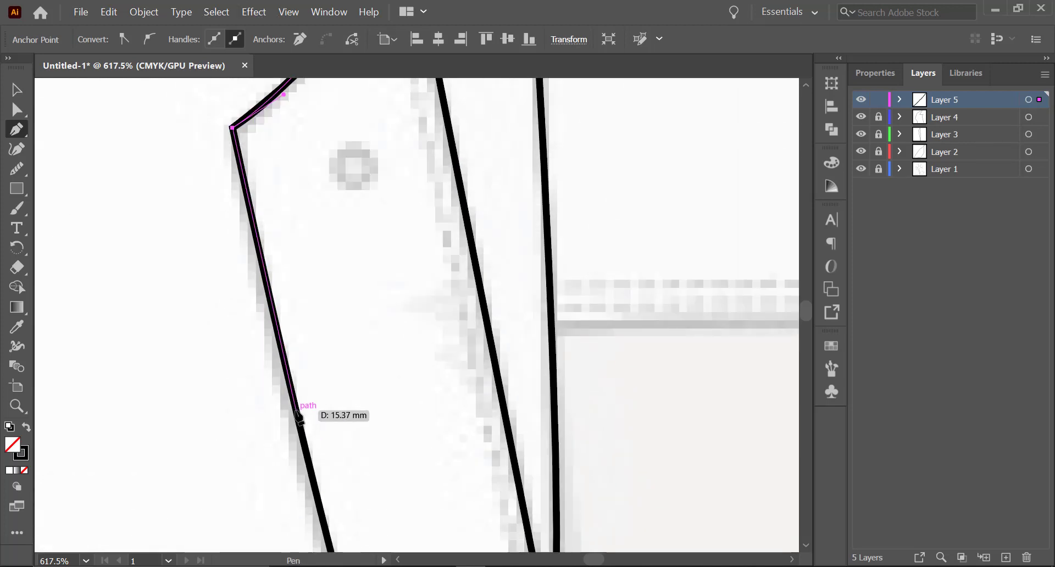
click(297, 416)
drag(329, 467, 248, 141)
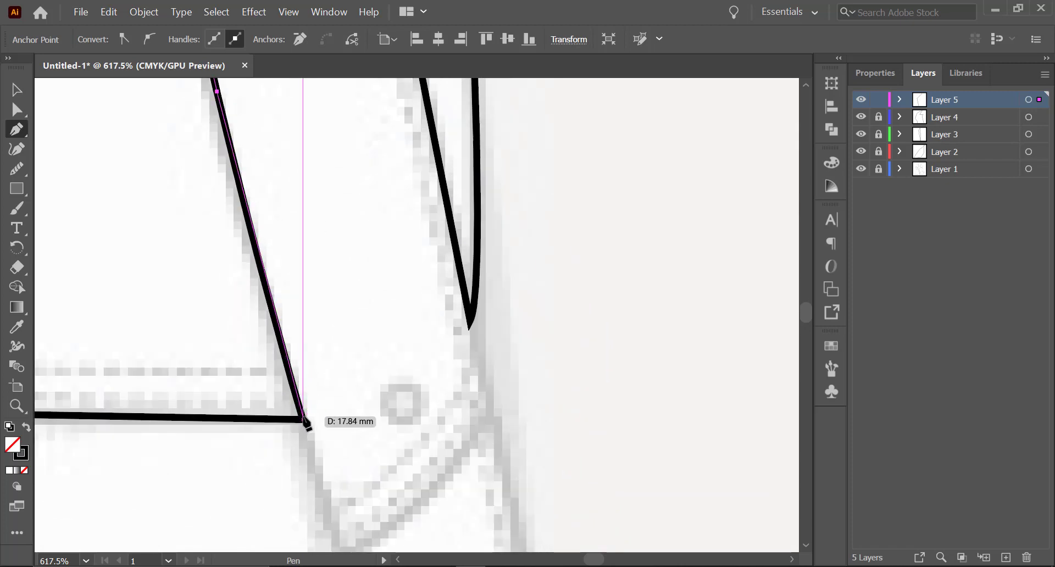
drag(303, 420, 215, 179)
click(303, 420)
Step: Continue the placket path below the yoke down the folded edge to the button band and curve it into the front opening edge
key(space)
key(z)
drag(309, 237, 34, 344)
key(space)
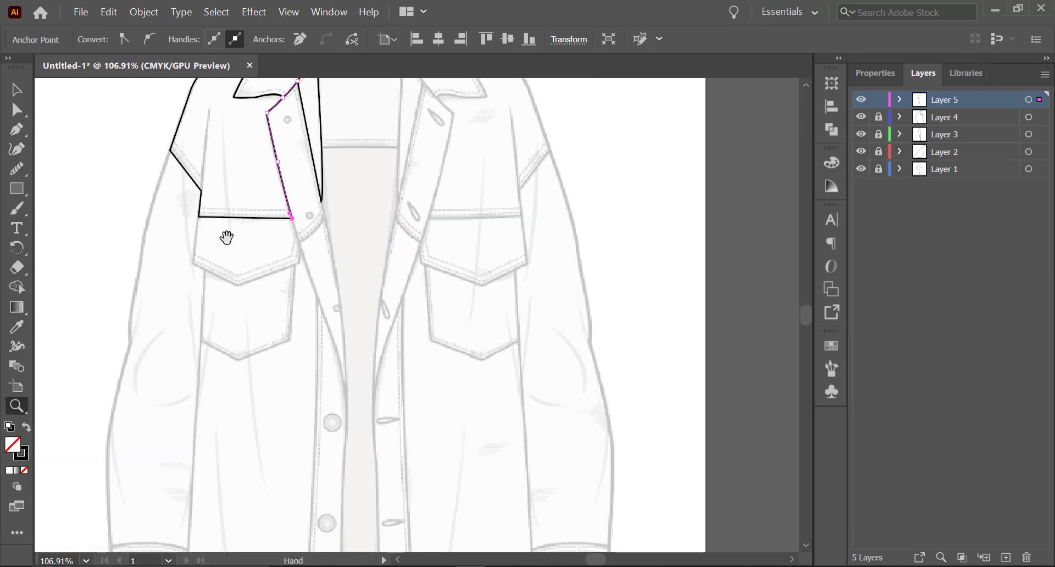
drag(226, 238, 489, 266)
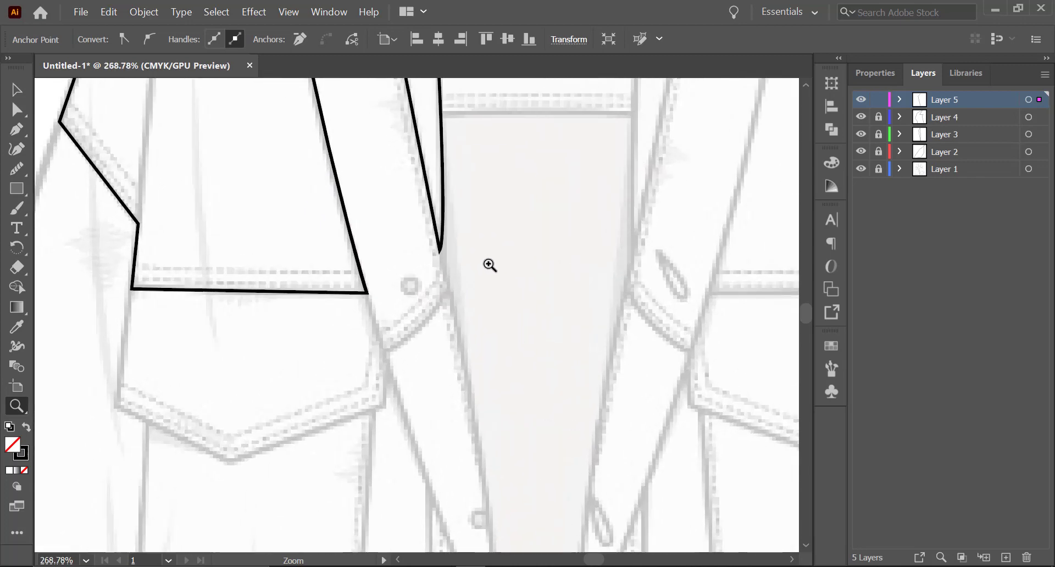
click(367, 292)
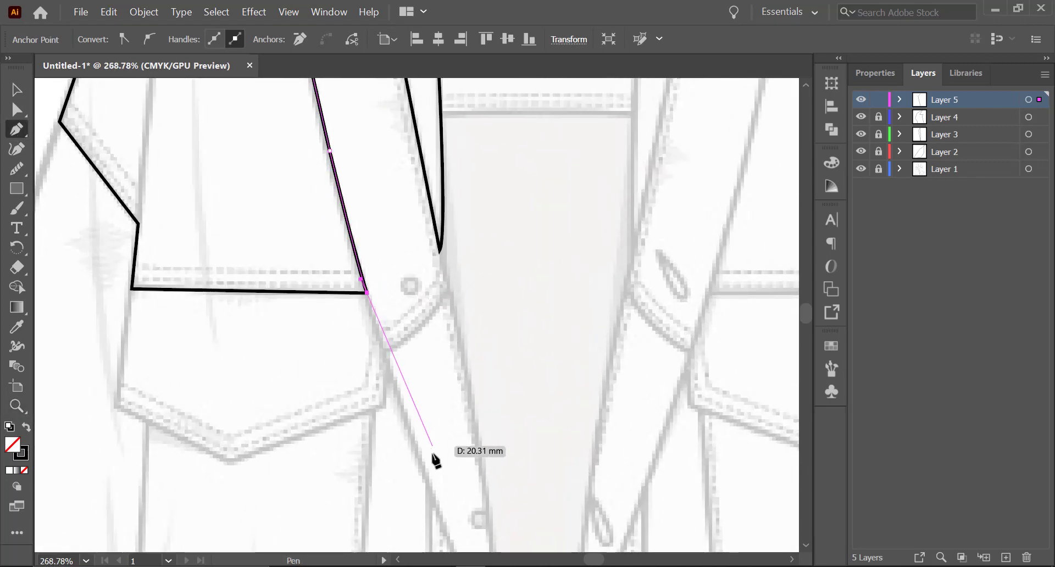
click(427, 486)
key(space)
drag(446, 503, 319, 203)
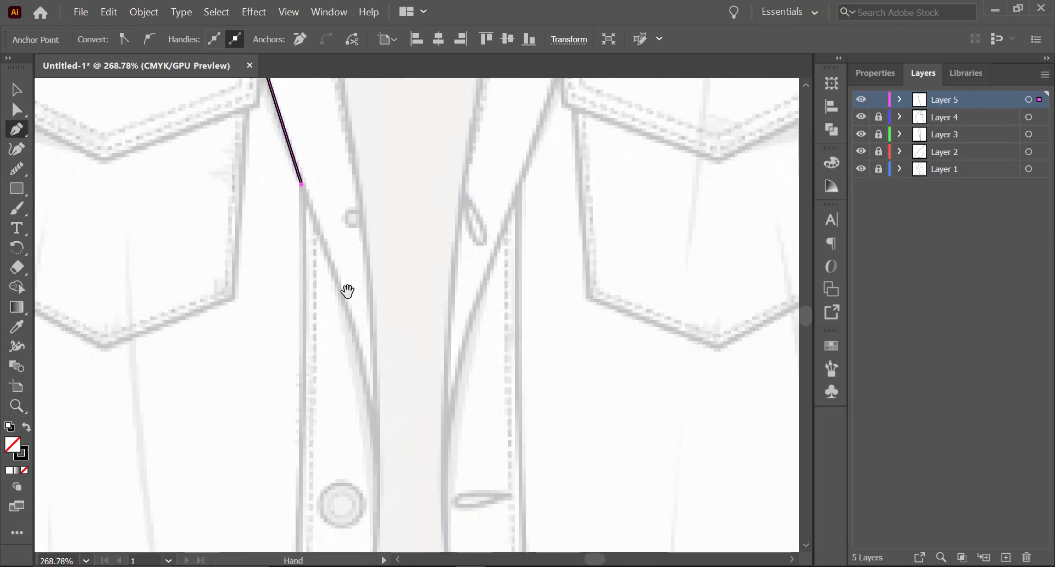
drag(375, 414, 375, 465)
click(376, 411)
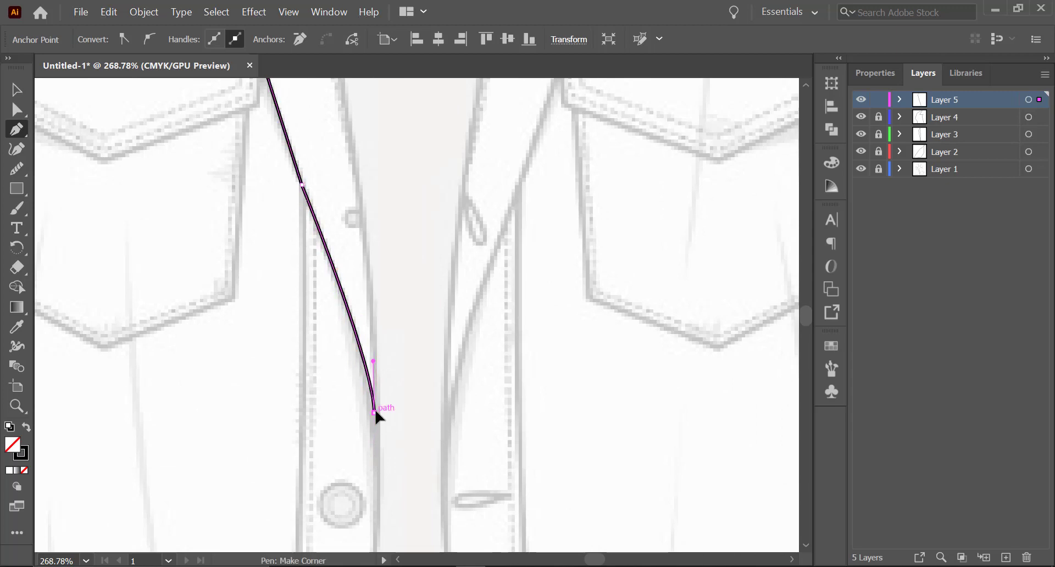
Step: Continue the placket path up the front opening edge past the inner facing's lower tip and close it at its starting anchor
drag(356, 176, 411, 419)
key(space)
click(400, 432)
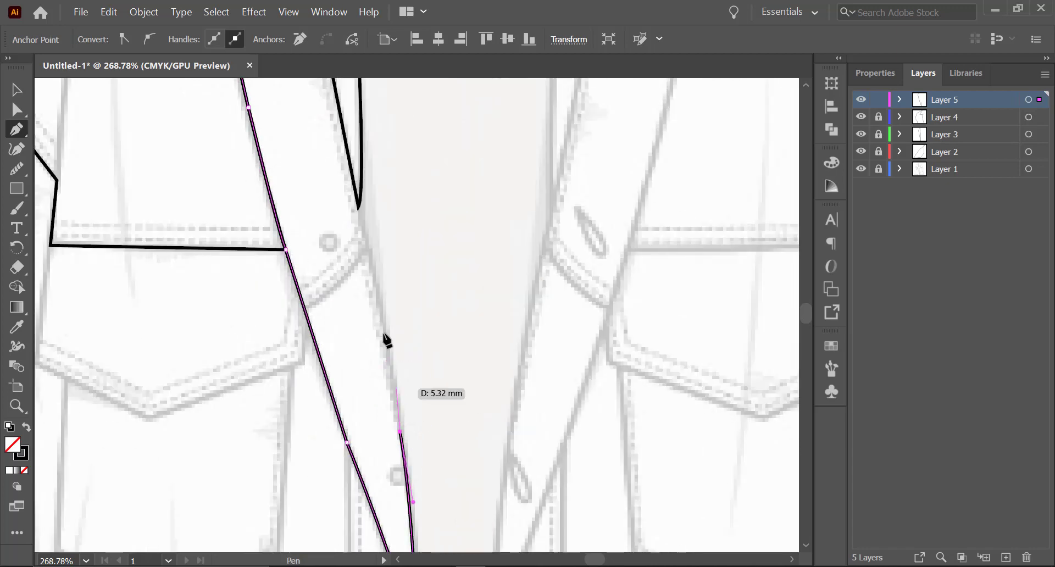
click(362, 221)
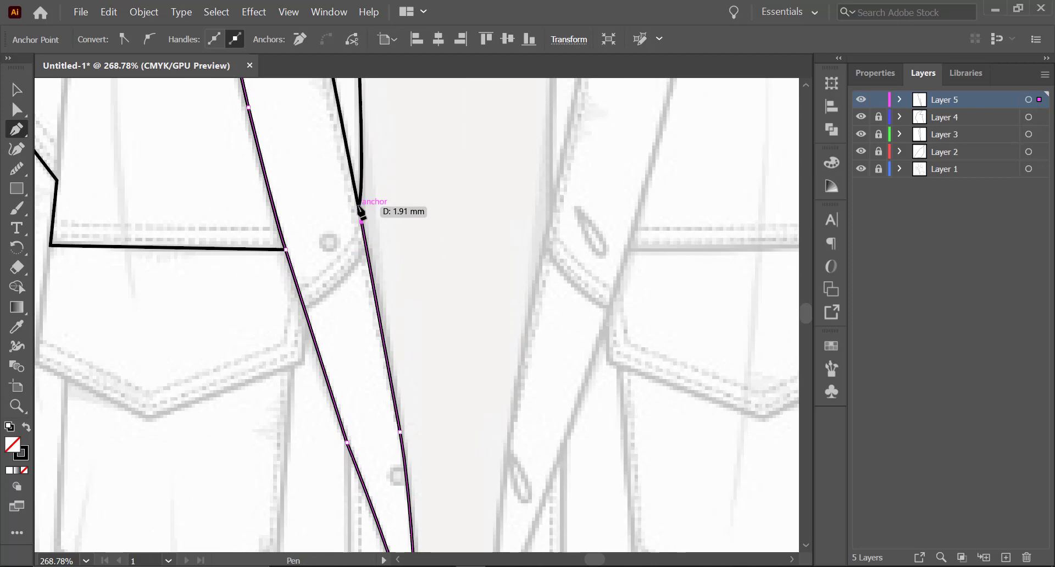
drag(341, 140, 401, 373)
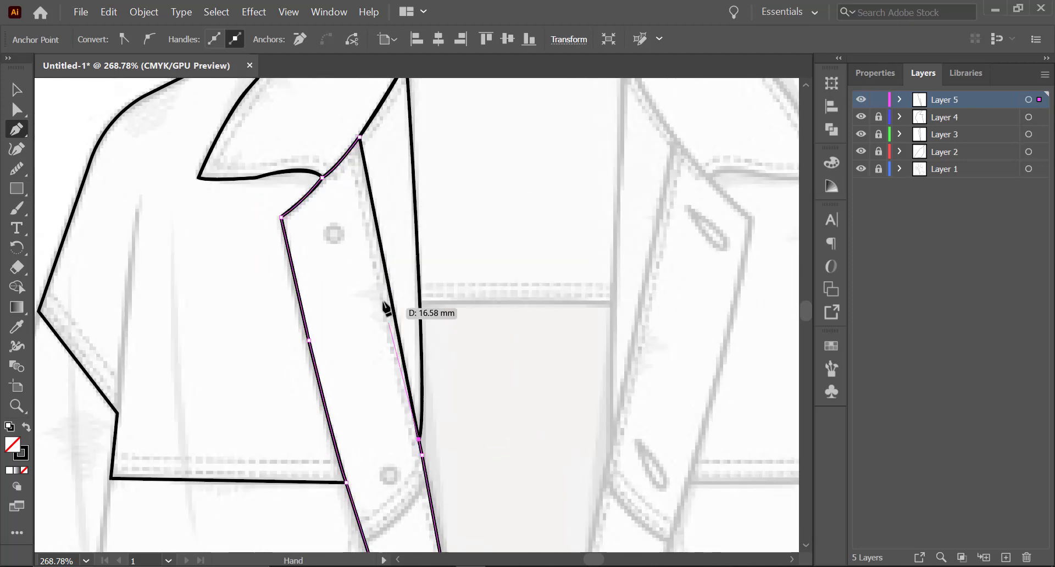
click(360, 136)
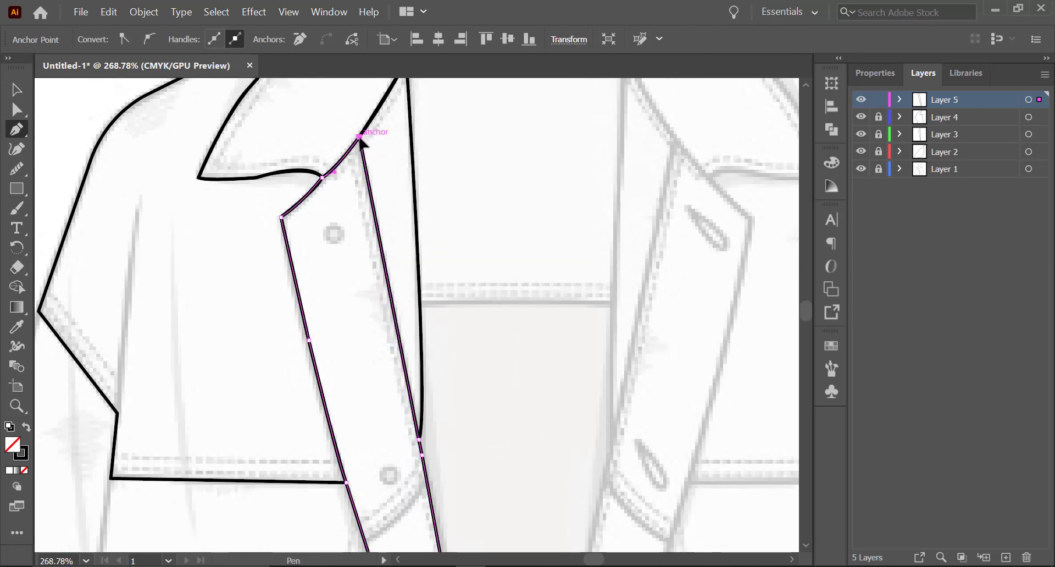
Step: Deselect the closed placket shape, lock its layer and add a new layer above it
click(16, 93)
click(583, 327)
key(z)
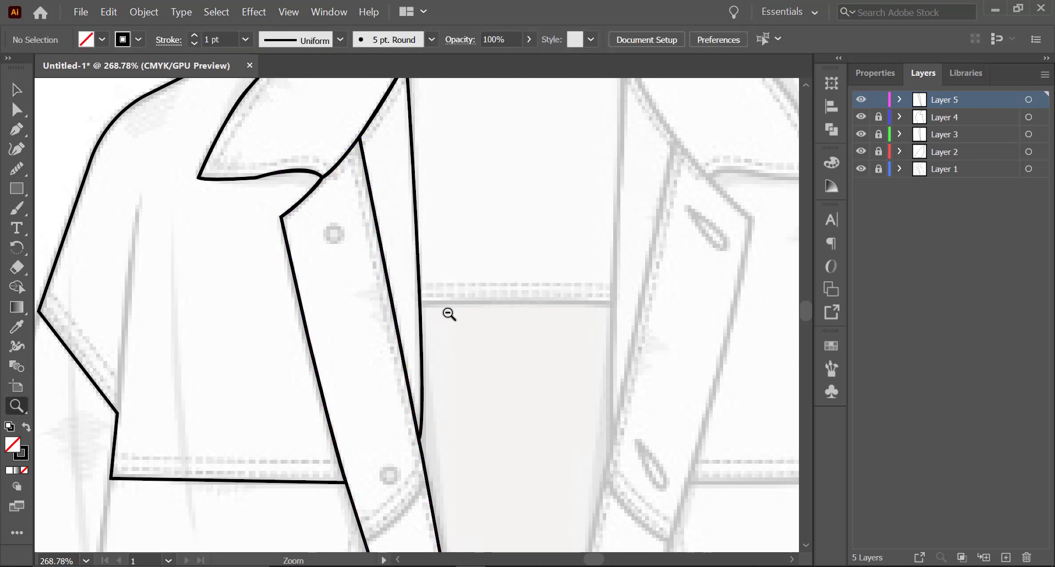
drag(447, 313, 367, 325)
drag(462, 392, 491, 324)
drag(497, 432, 512, 343)
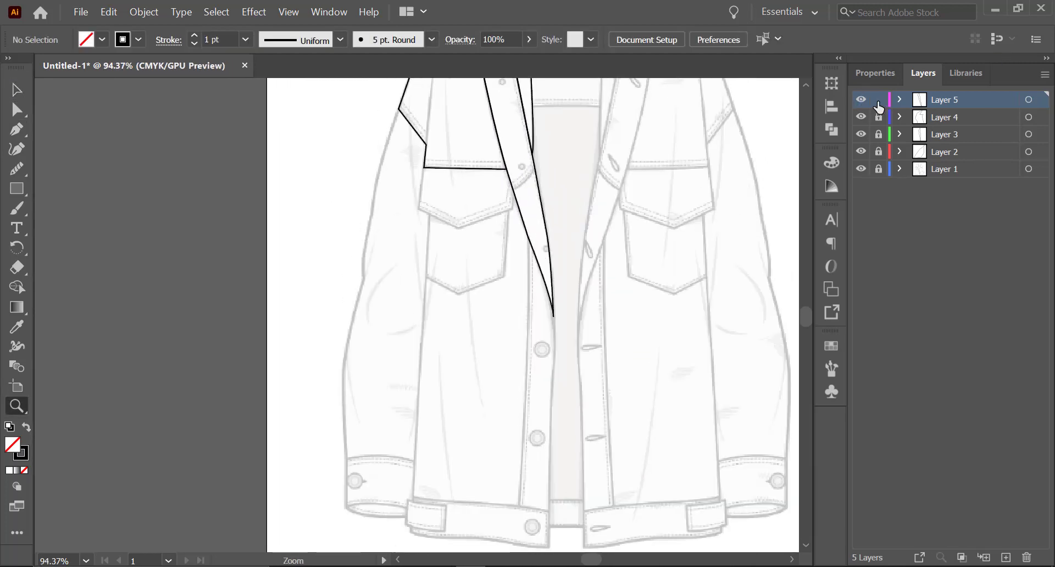
click(1006, 557)
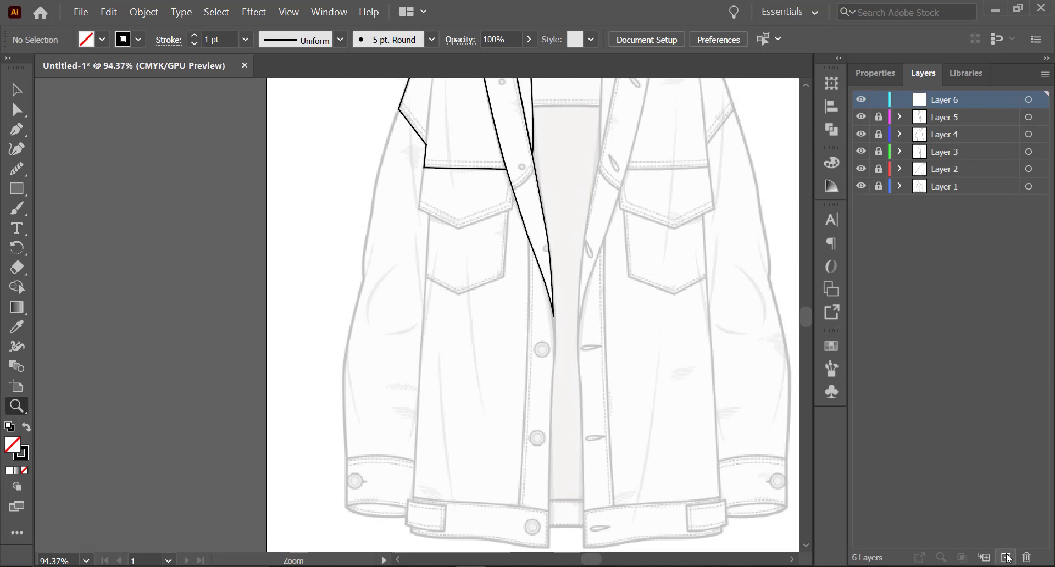
Step: Start the left sleeve's Pen path at the lower end of the yoke's armhole seam and trace the seam up to the outer shoulder corner
click(455, 148)
drag(480, 134, 512, 299)
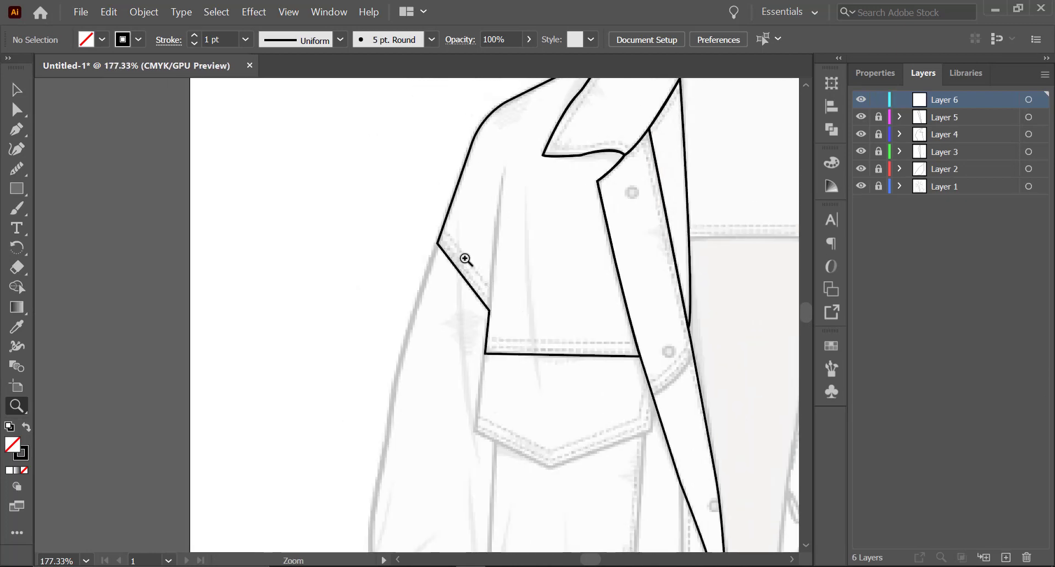
drag(465, 259, 502, 249)
click(16, 130)
drag(641, 456, 535, 267)
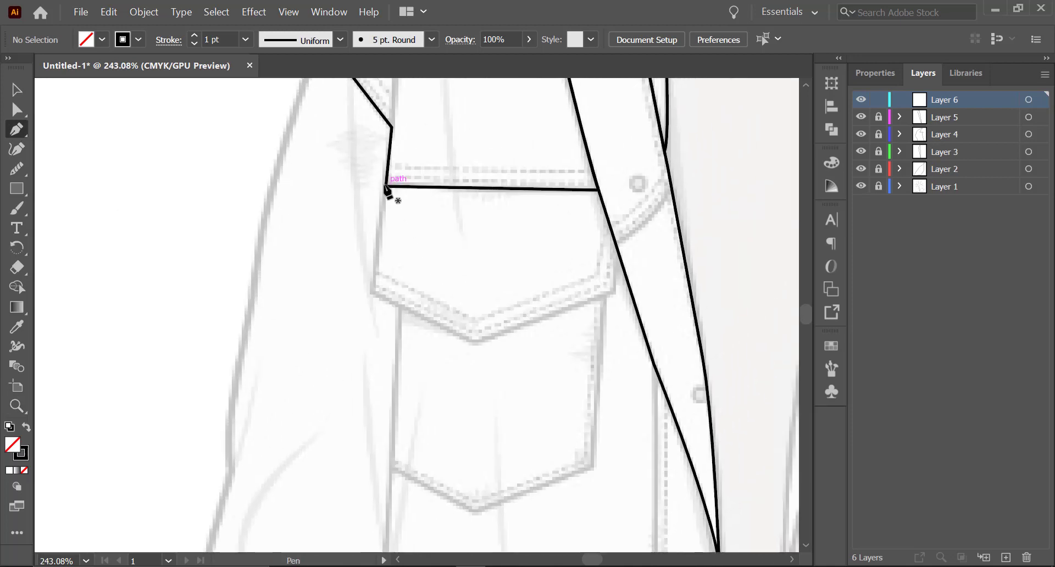
drag(377, 176, 404, 311)
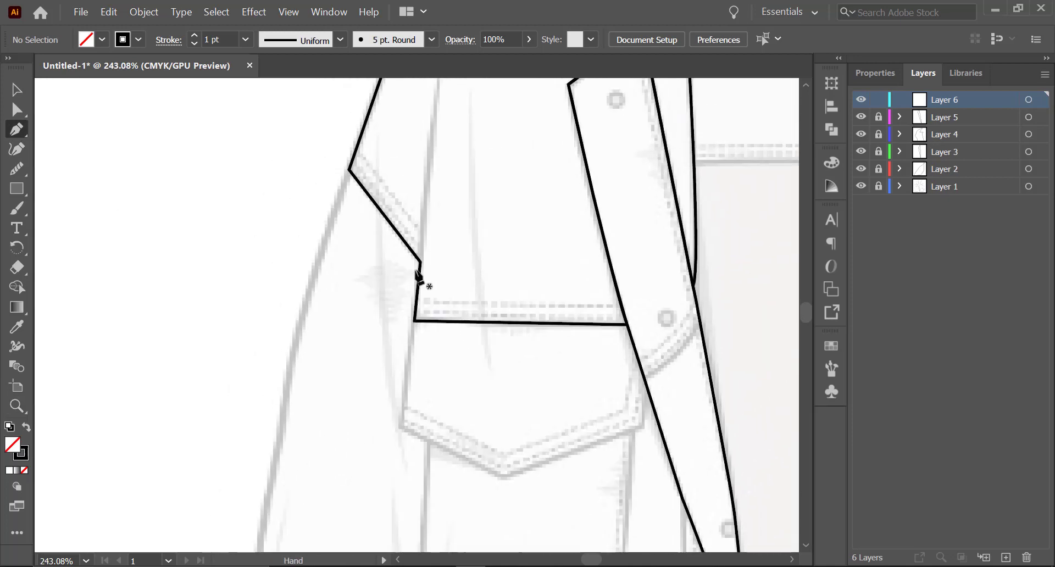
key(z)
drag(432, 247, 484, 248)
drag(319, 299, 415, 388)
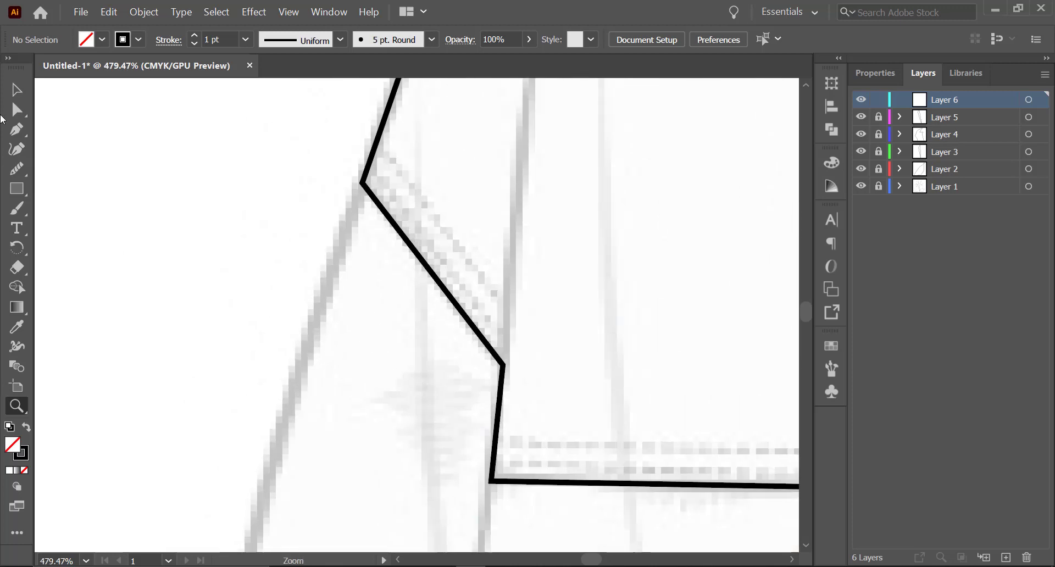
click(15, 128)
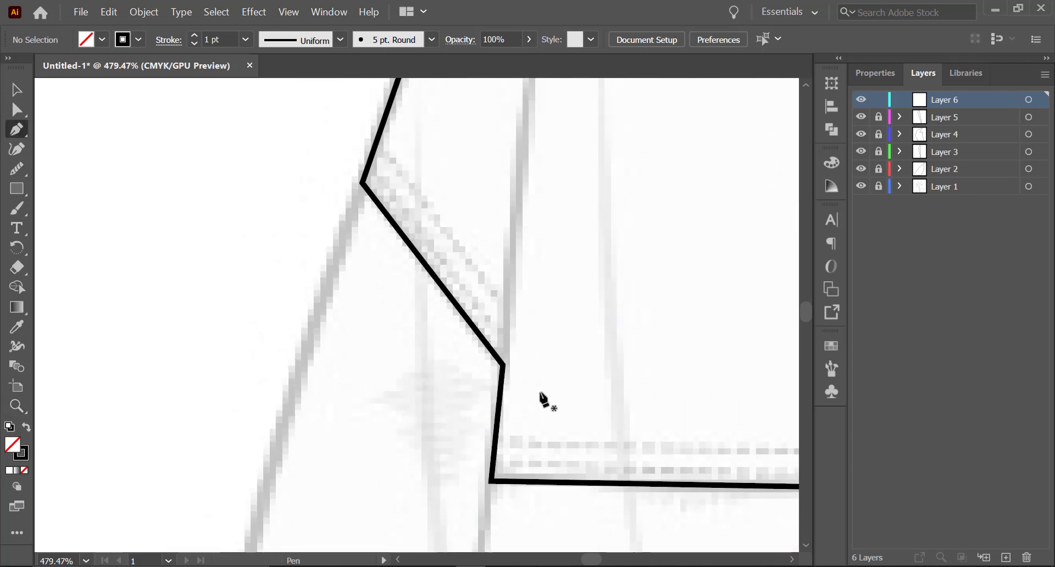
click(504, 366)
click(362, 184)
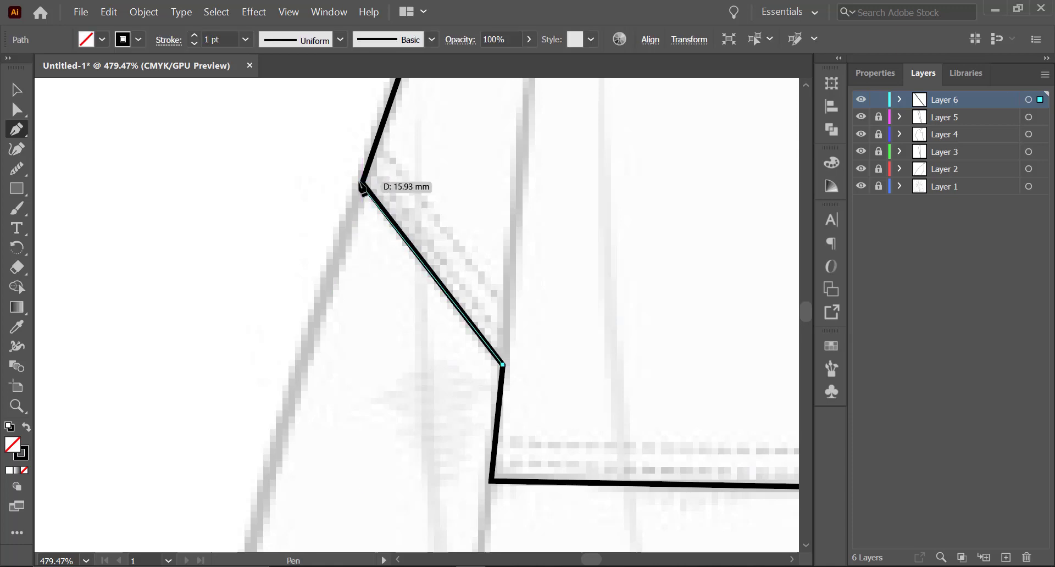
key(space)
key(ctrl+z)
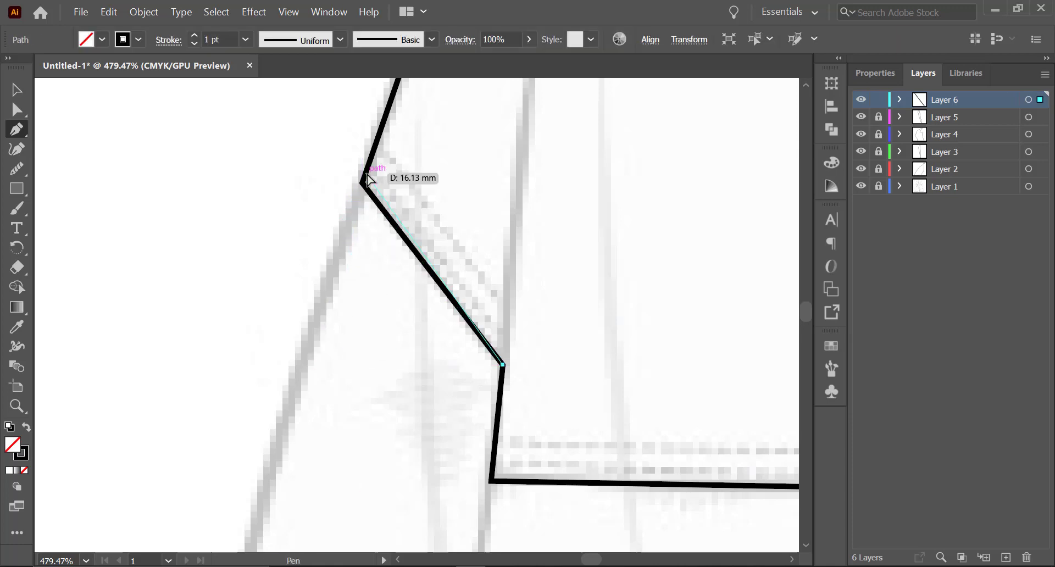
click(361, 182)
Step: Continue the sleeve path from the shoulder corner down the upper part of the sleeve's outer edge
key(space)
drag(313, 392, 369, 207)
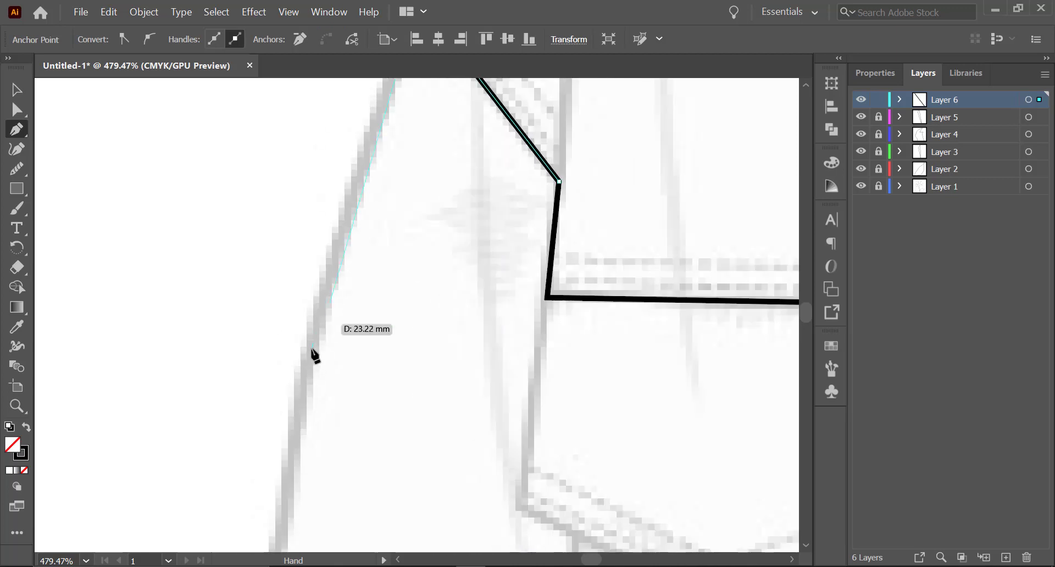
key(z)
drag(405, 240, 300, 268)
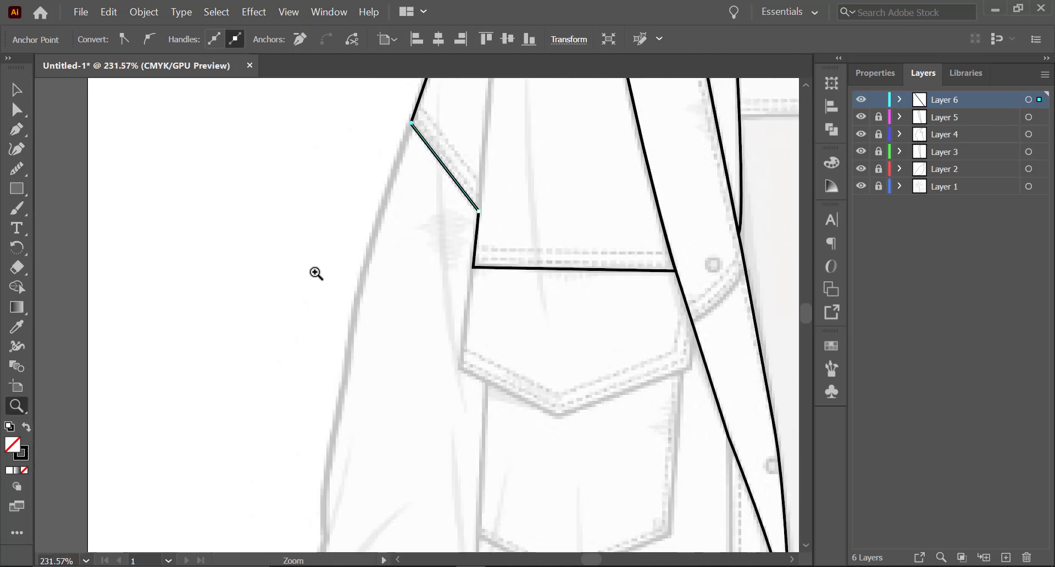
key(p)
click(411, 123)
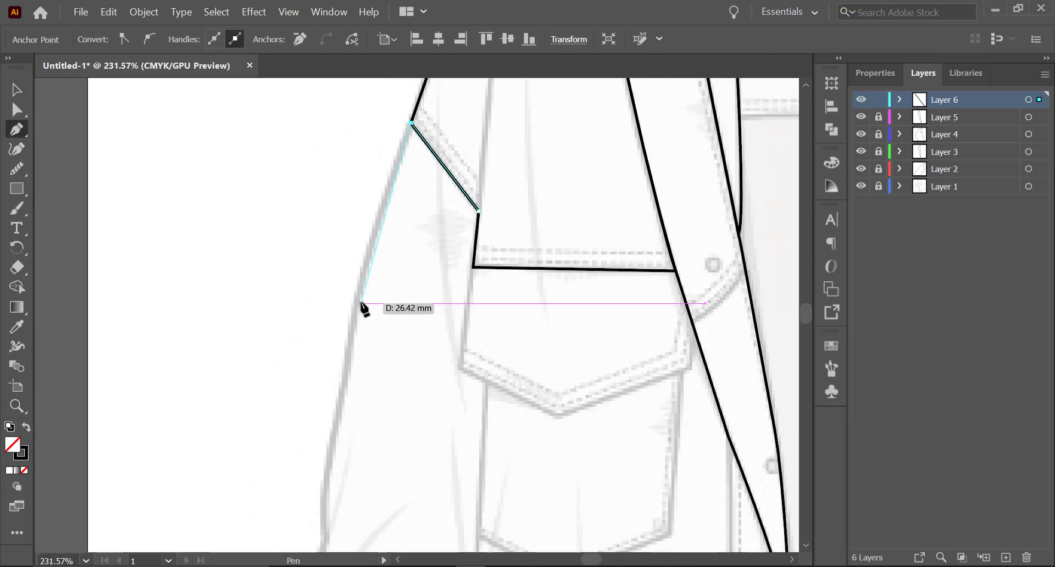
drag(357, 306, 349, 336)
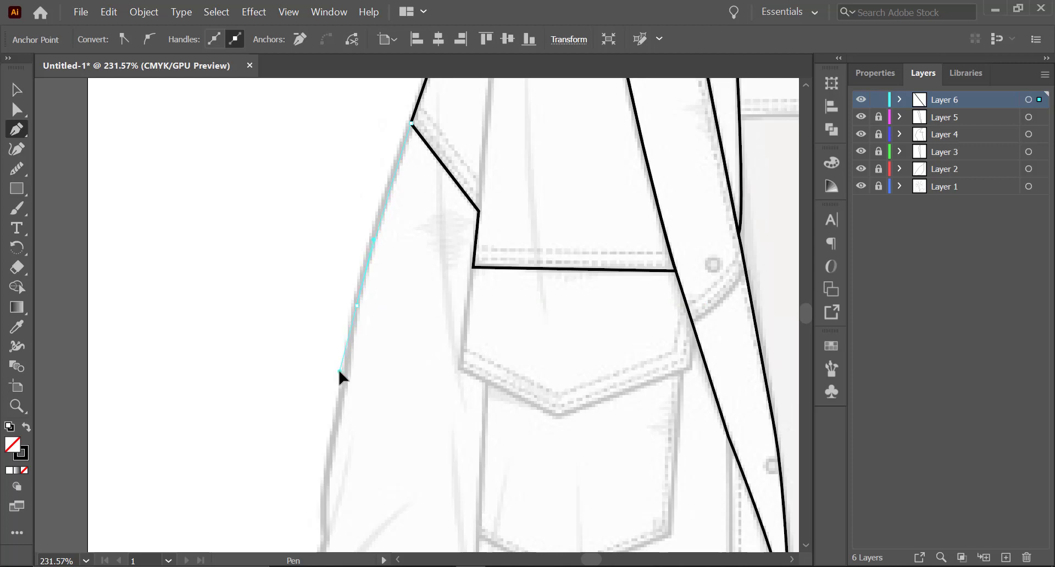
drag(339, 372, 340, 374)
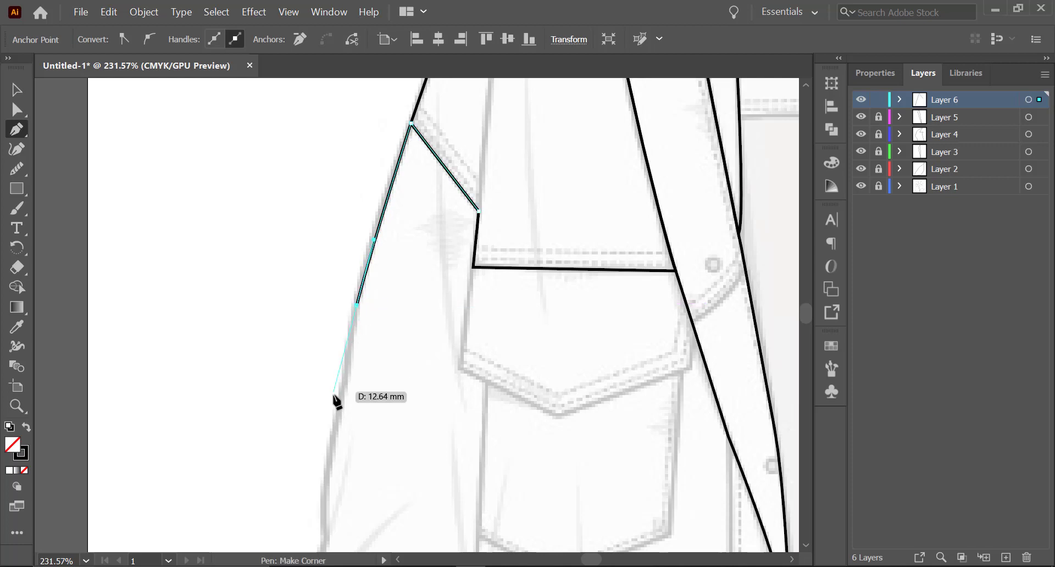
Step: Extend the sleeve path along the outer edge and curve it into a corner anchor at the elbow bend
click(334, 433)
drag(334, 433, 341, 228)
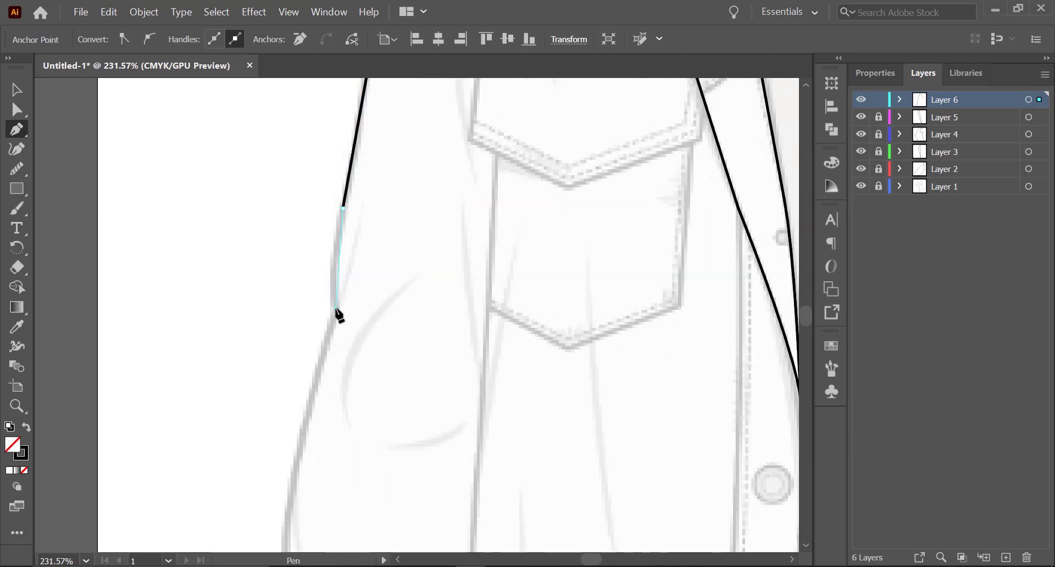
drag(337, 359, 336, 359)
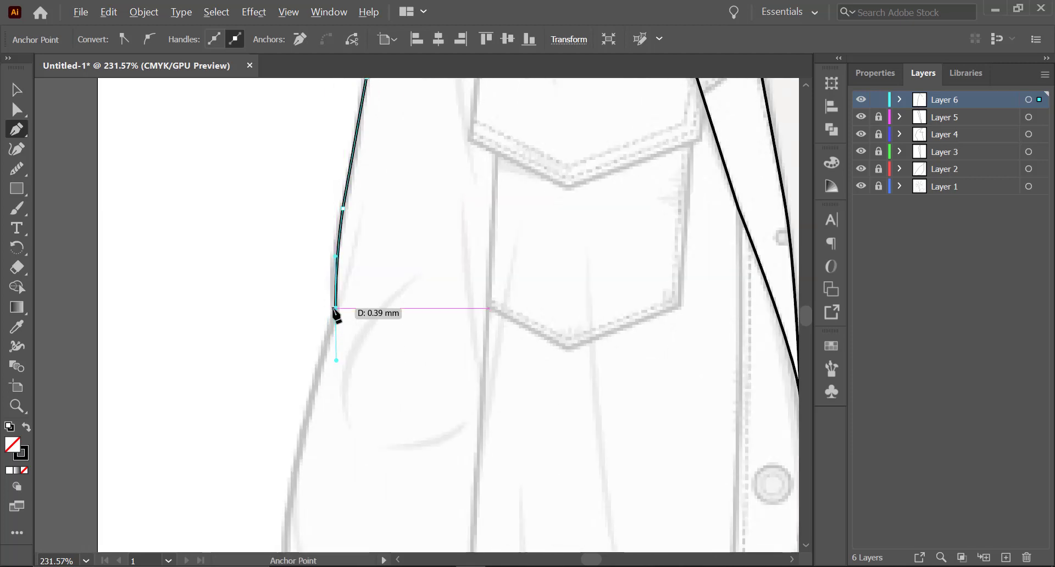
click(335, 309)
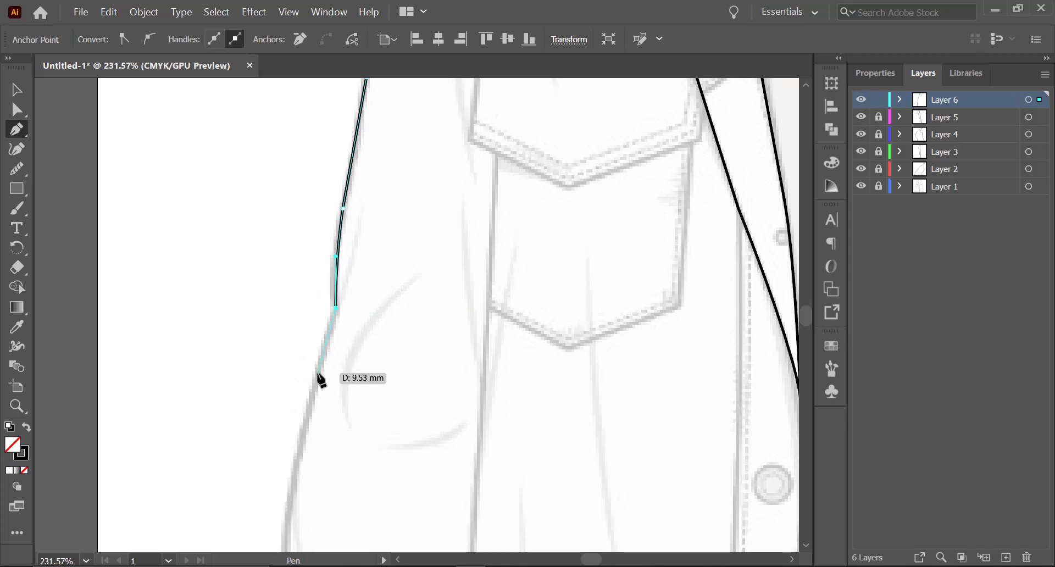
Step: Trace the sleeve's outer edge from the elbow down to the cuff and curve the path along the cuff's upper seam to the body side
mouse_move(318, 372)
mouse_down()
mouse_move(294, 428)
mouse_move(330, 289)
mouse_up()
key(space)
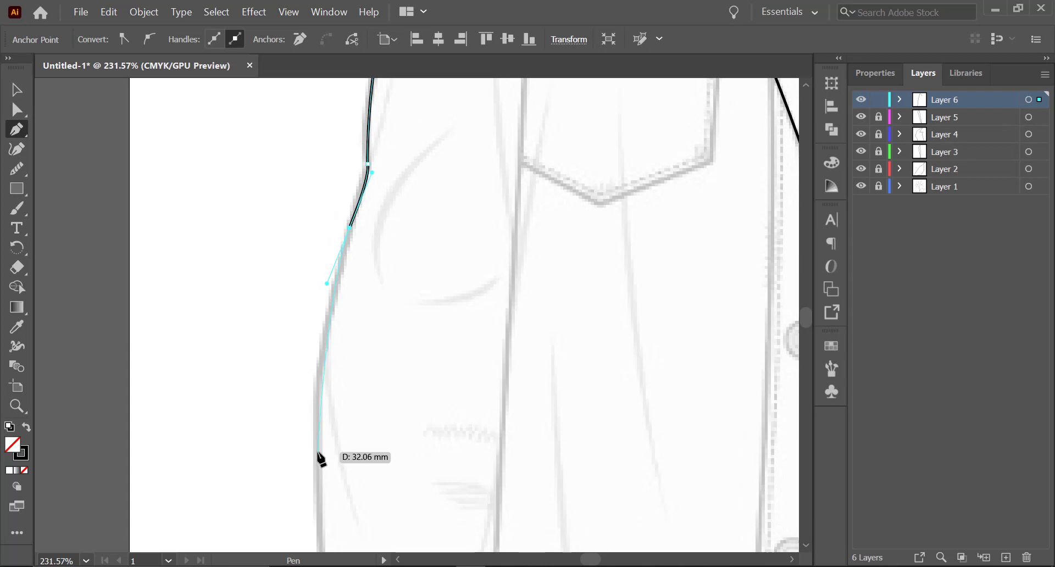
drag(317, 457, 316, 490)
click(315, 456)
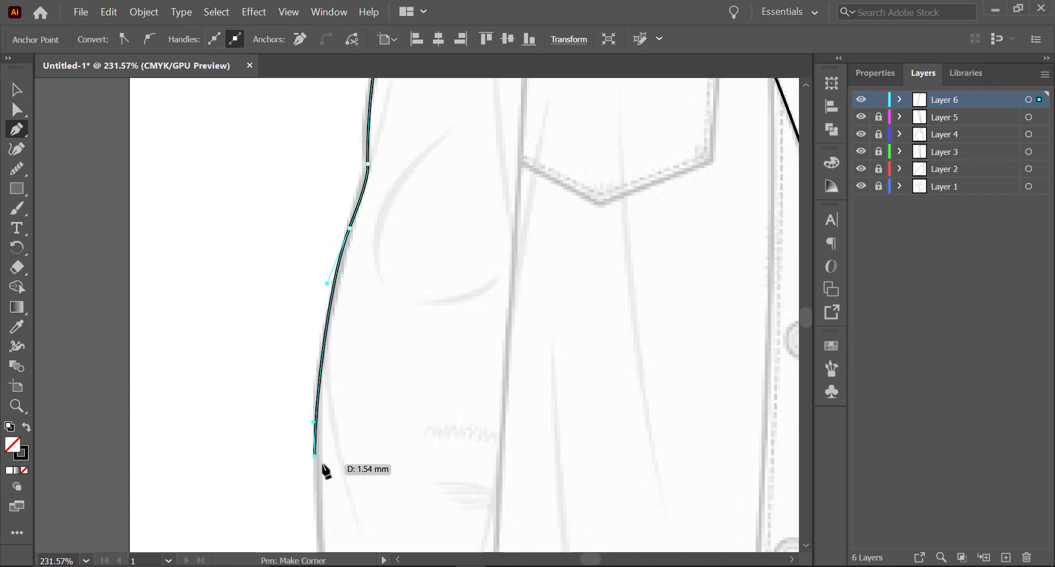
drag(319, 523, 314, 235)
click(318, 322)
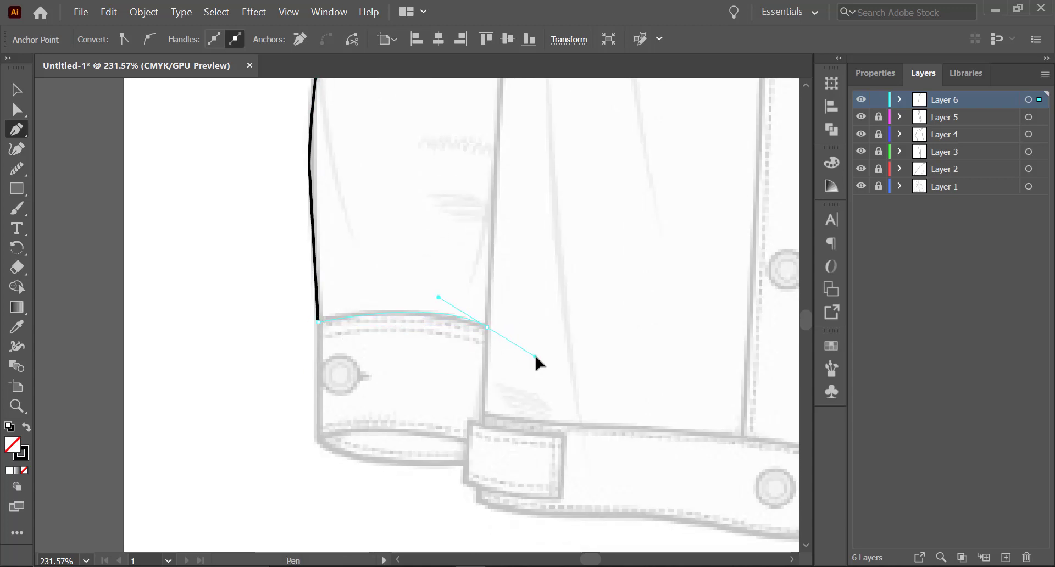
drag(536, 358, 539, 360)
click(487, 328)
Step: Trace the sleeve's inner edge upward around the pocket flap's outer corner and close the path at the armhole seam's starting anchor
drag(473, 179, 342, 413)
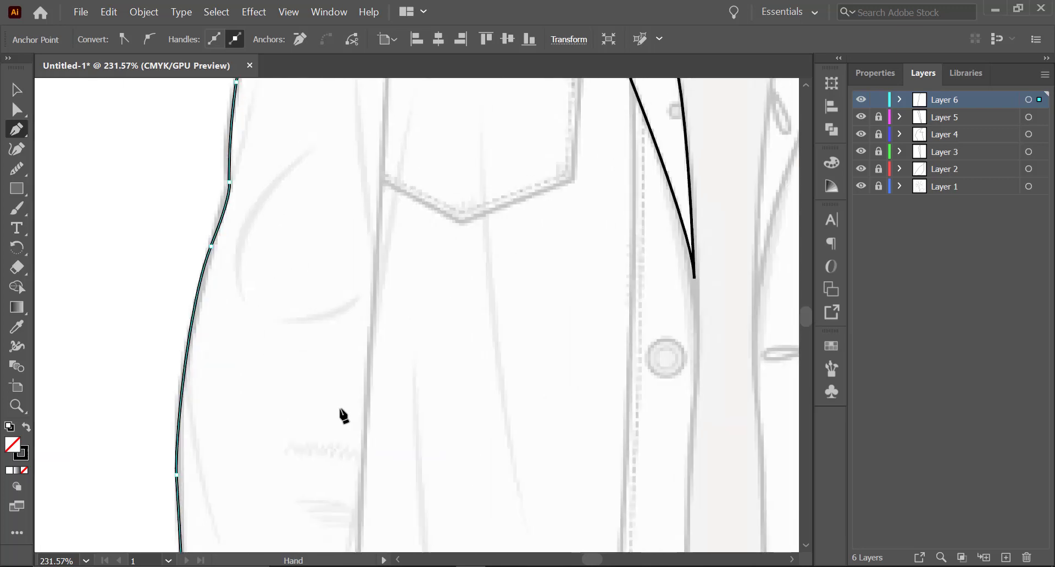
click(372, 306)
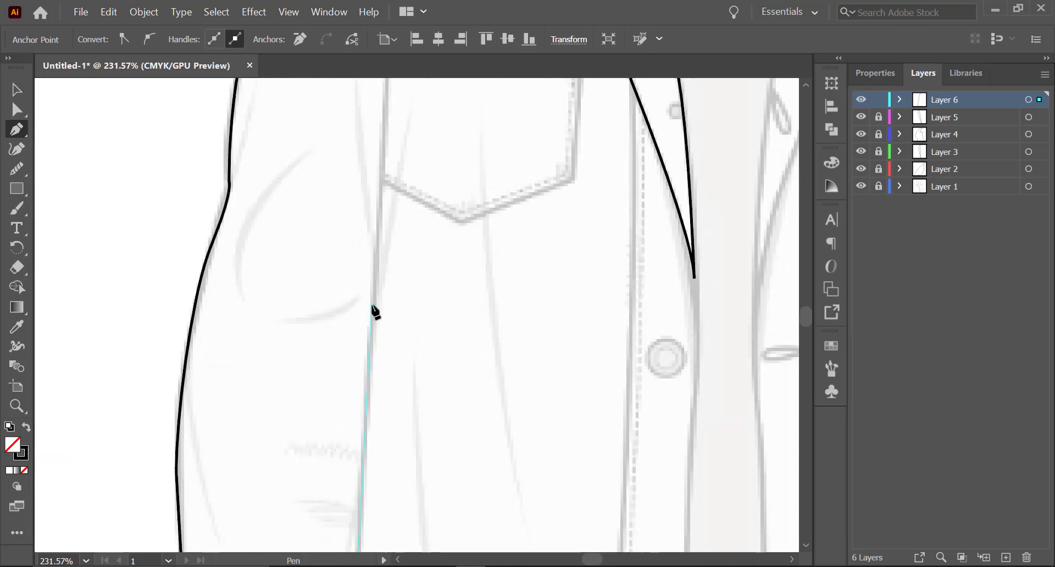
drag(372, 261, 344, 544)
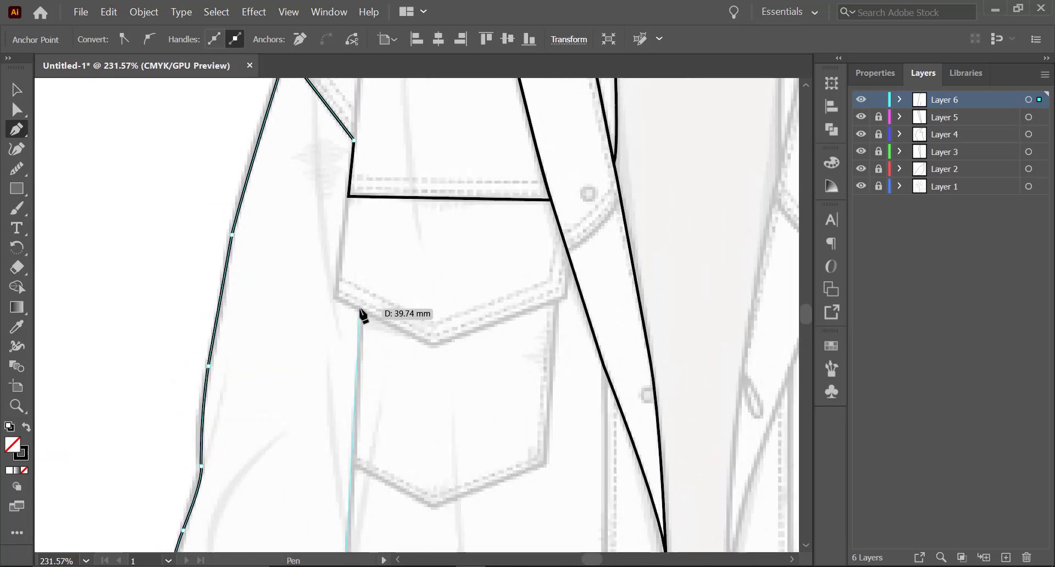
click(360, 309)
click(332, 295)
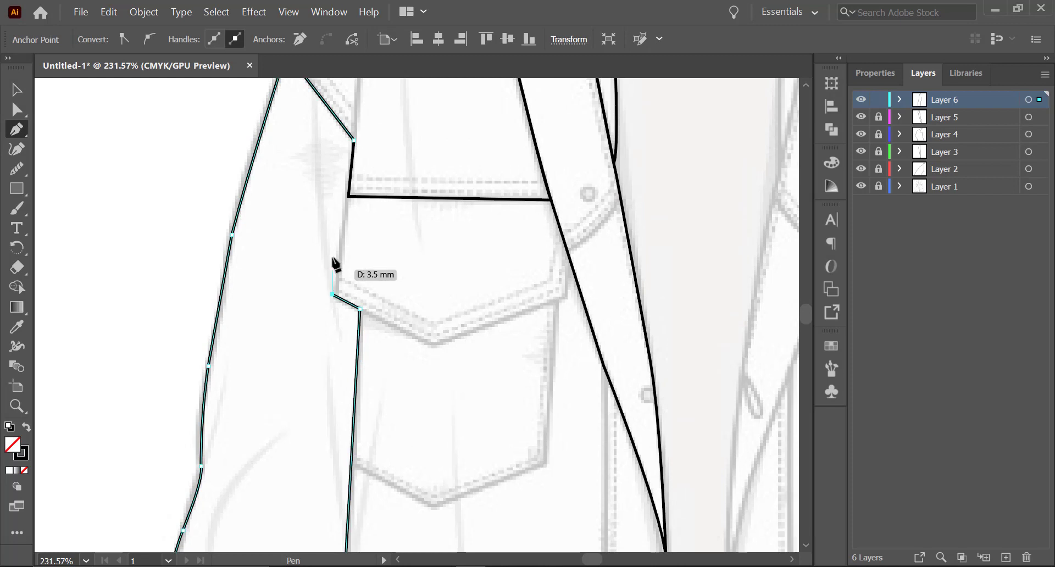
click(353, 141)
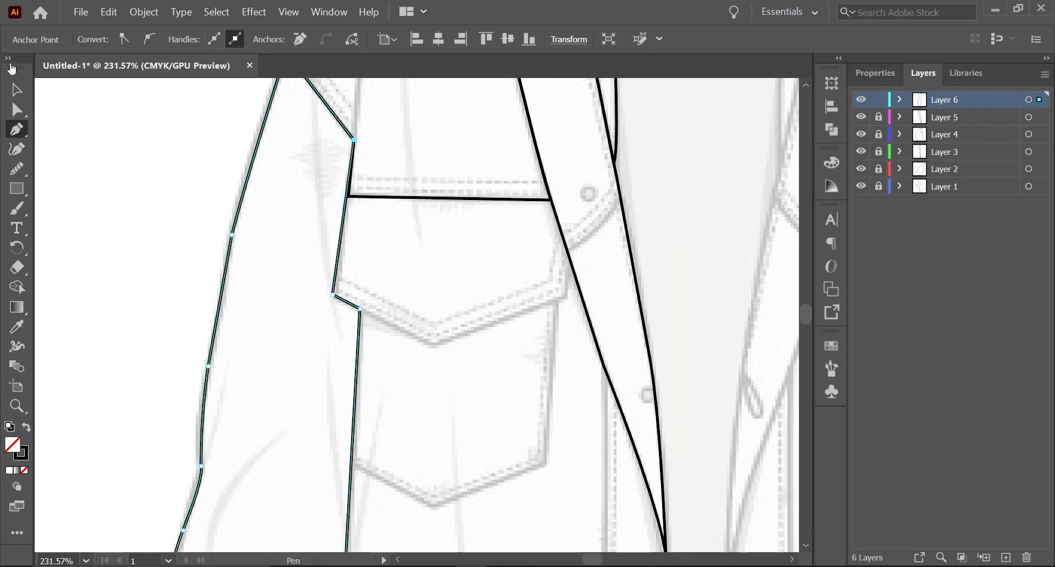
Step: Deselect the sleeve shape, hide the template layer to inspect the drawn outlines and show the template again
click(16, 89)
click(475, 282)
key(z)
drag(388, 190, 122, 223)
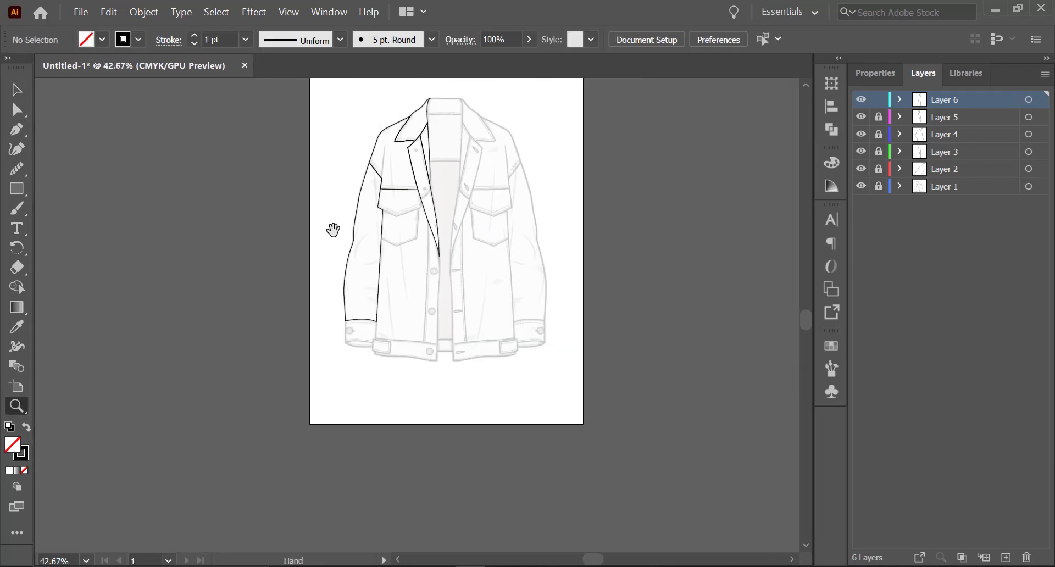
drag(333, 229, 406, 262)
drag(450, 212, 528, 212)
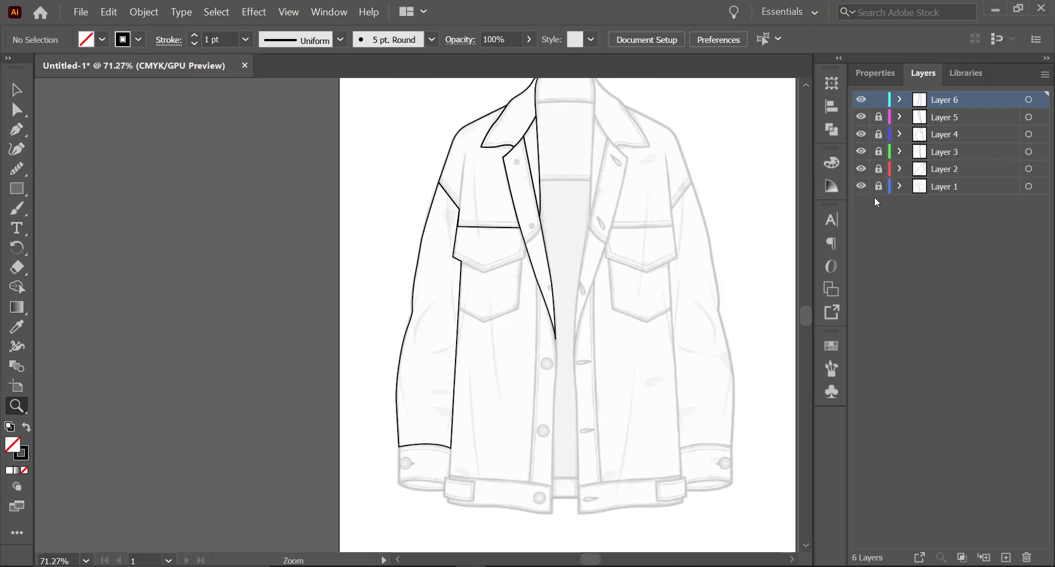
click(861, 186)
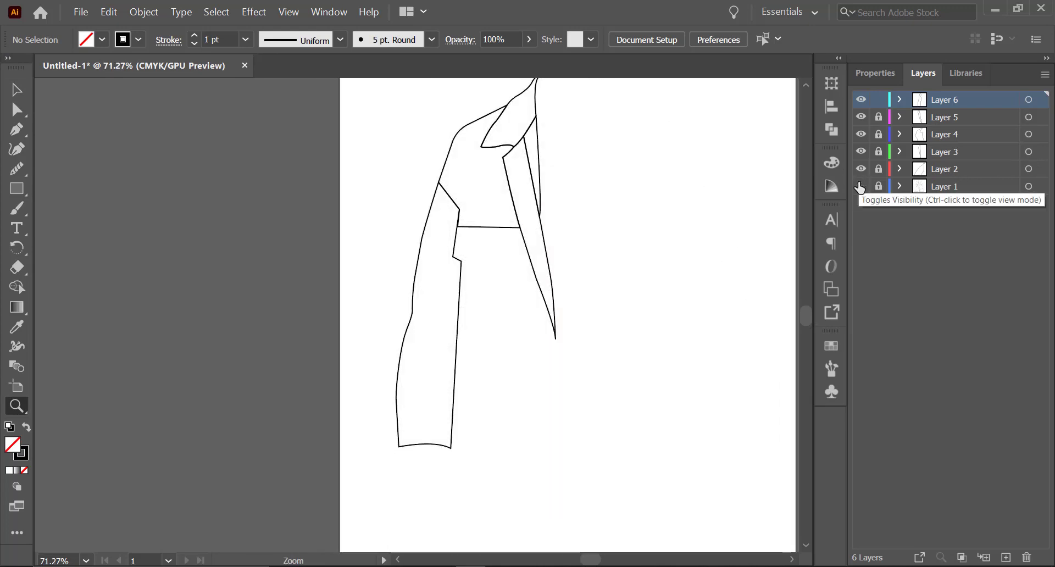
click(861, 186)
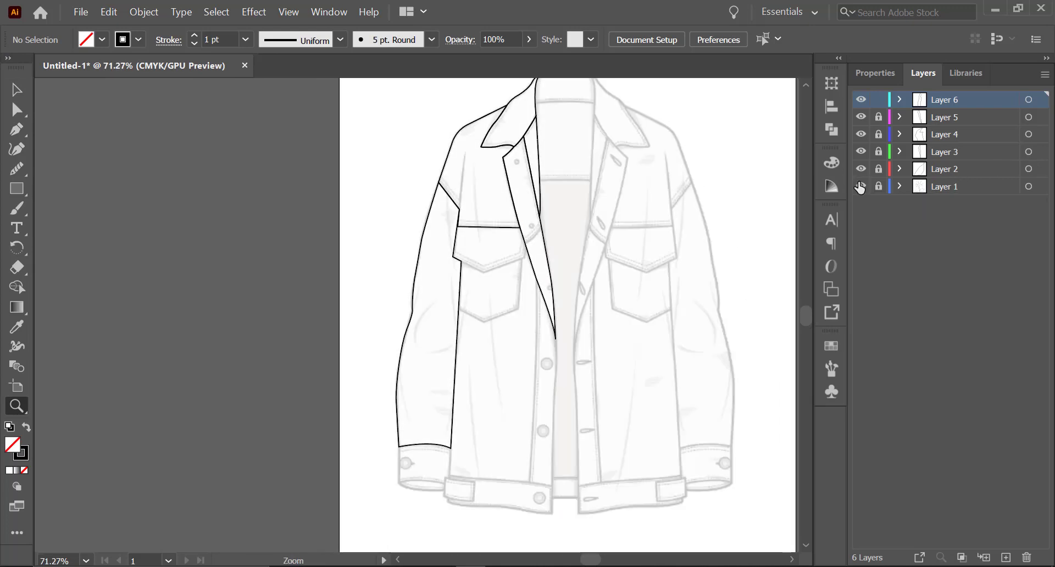
Step: Lock the sleeve's layer and add a new layer above it for the next garment part
click(879, 99)
click(1006, 557)
drag(517, 227, 596, 226)
drag(524, 275, 525, 189)
drag(453, 483, 412, 553)
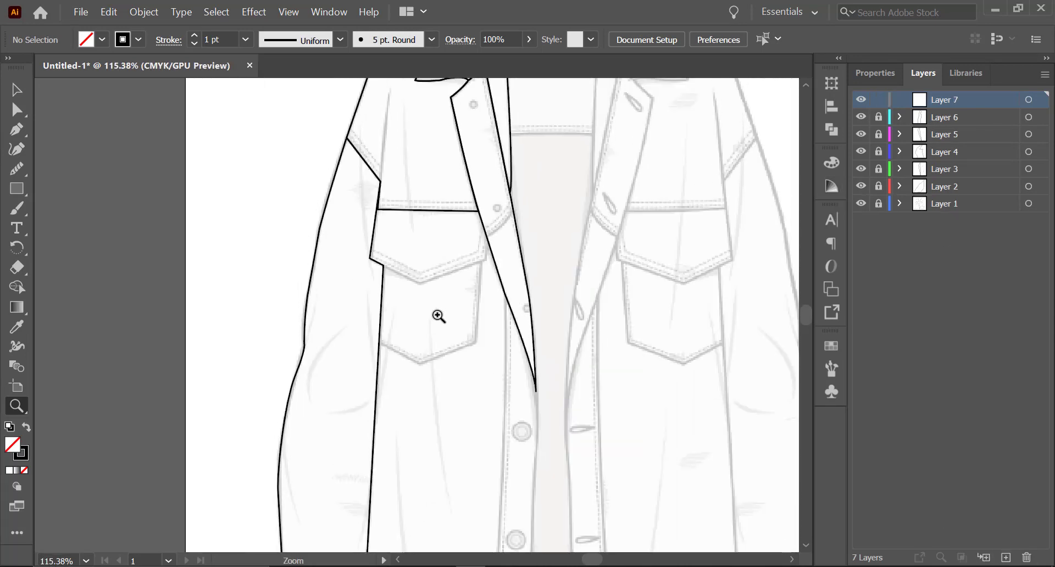
Step: Trace the left cuff's outer edge down from the sleeve seam and curve the path along the cuff's lower edge to the waistband tab
drag(427, 473, 468, 240)
drag(371, 375, 547, 346)
drag(443, 405, 500, 367)
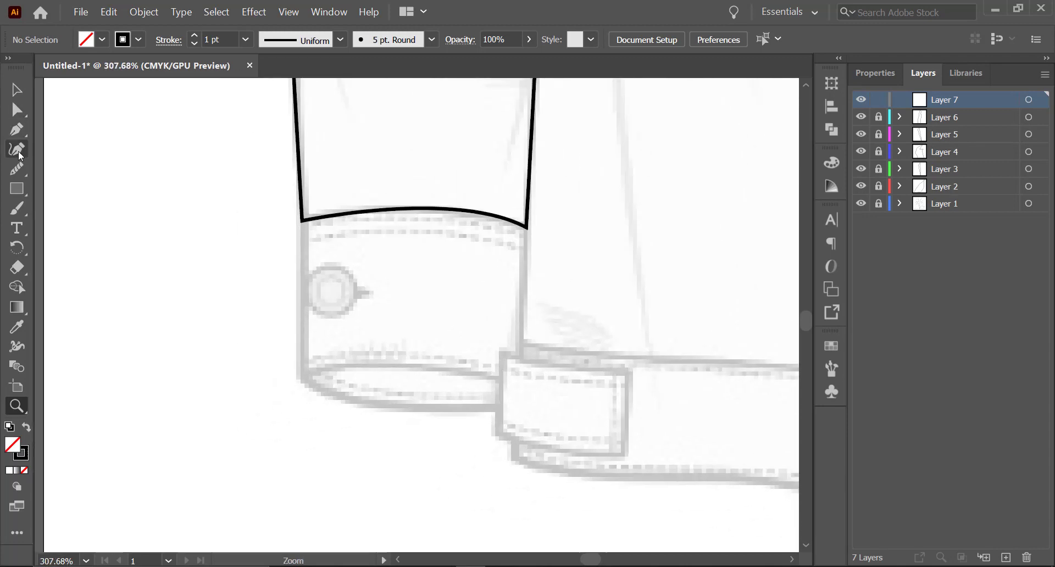
click(303, 221)
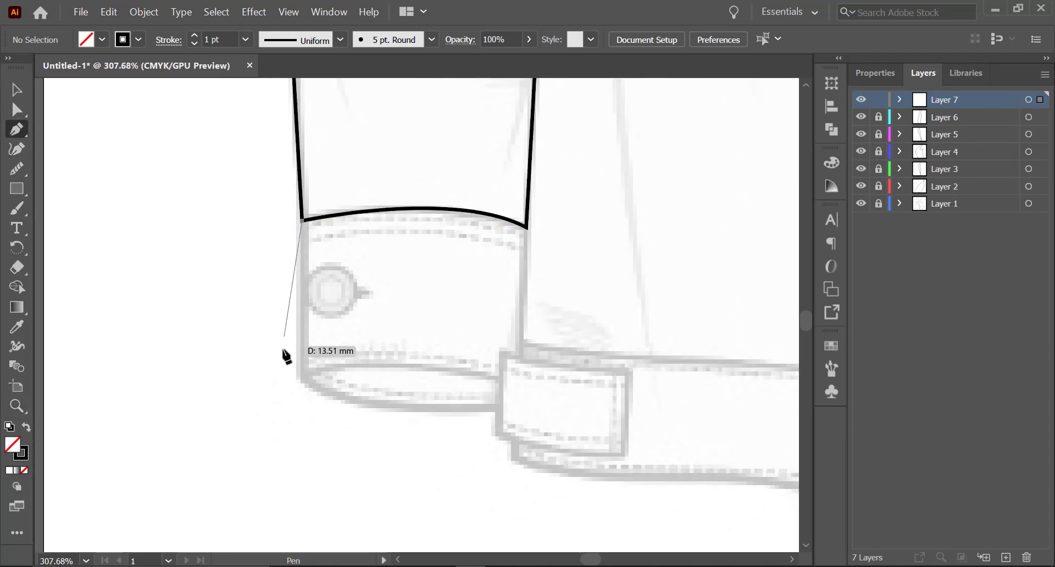
click(302, 377)
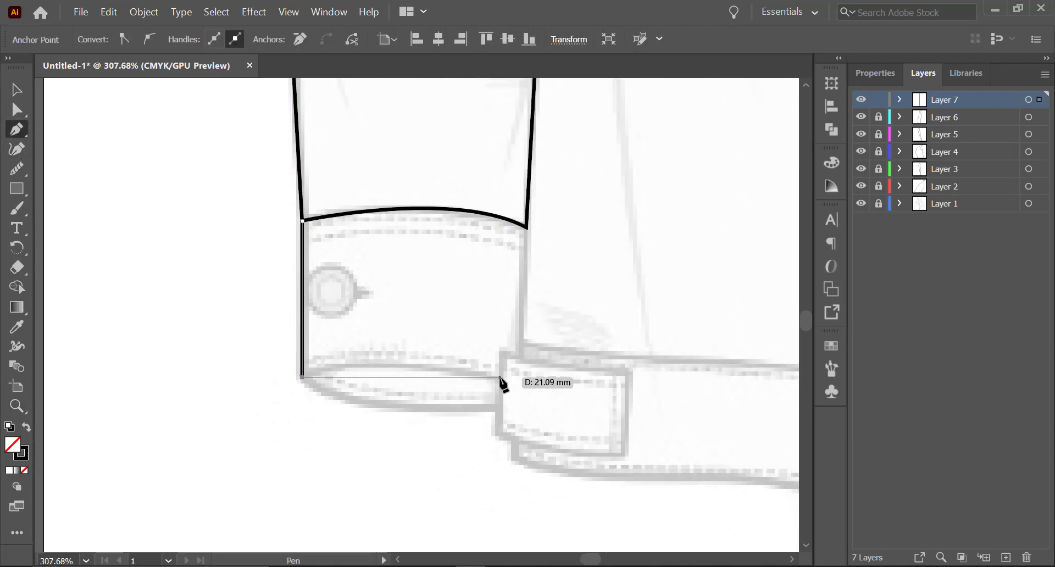
drag(500, 378, 654, 405)
click(500, 378)
Step: Continue the cuff path around the waistband tab's corner and up the inner edge, closing it with a curve along the sleeve seam
click(500, 352)
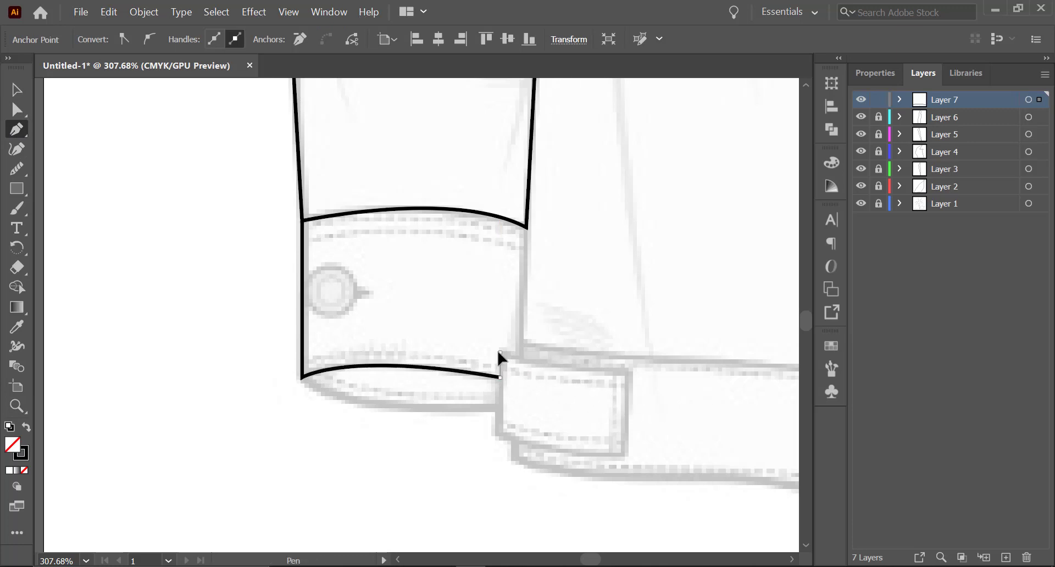
click(519, 358)
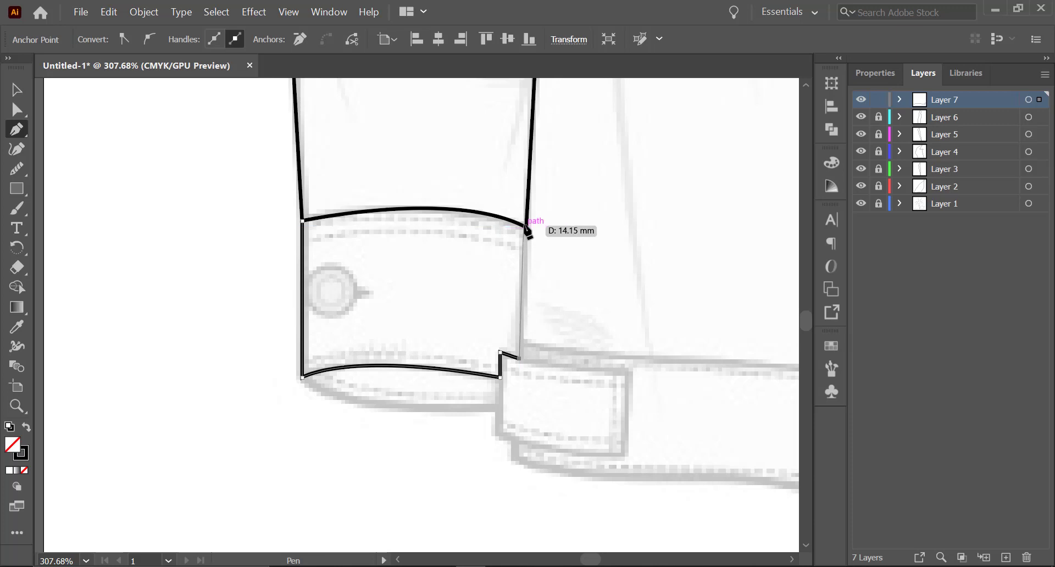
click(525, 362)
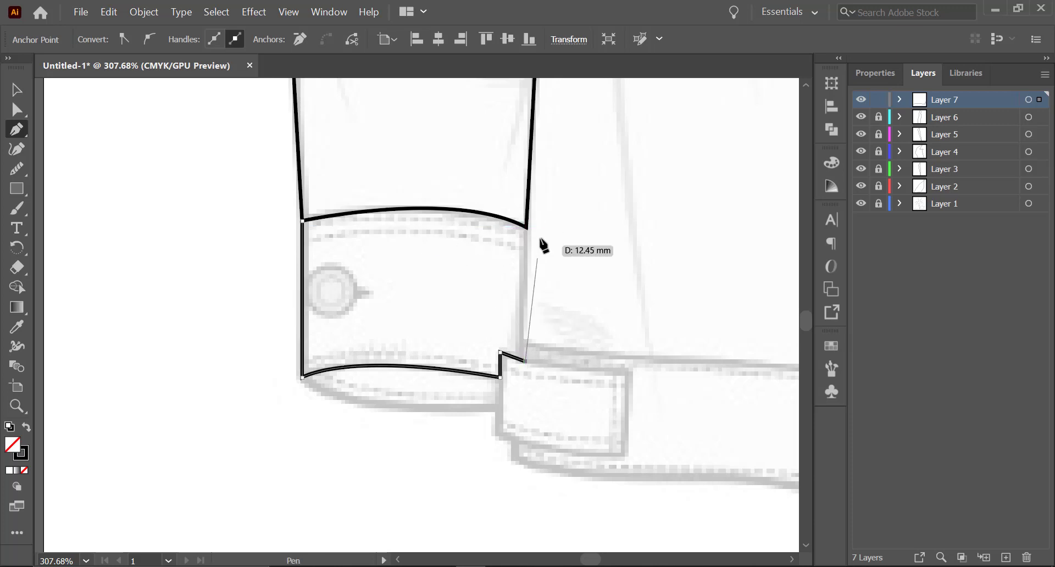
click(526, 226)
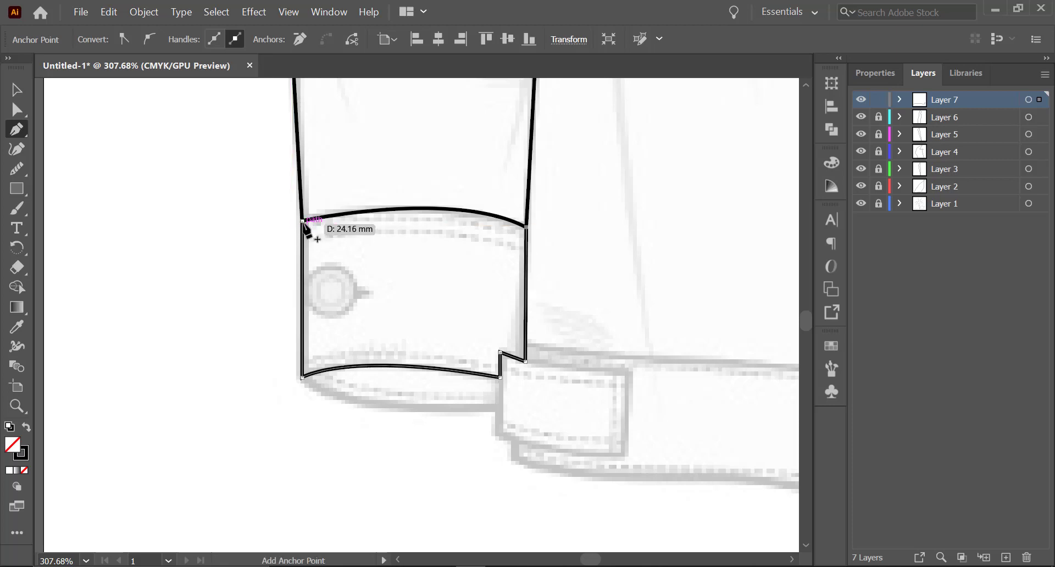
mouse_move(303, 221)
mouse_down()
mouse_move(234, 251)
mouse_move(153, 254)
mouse_up()
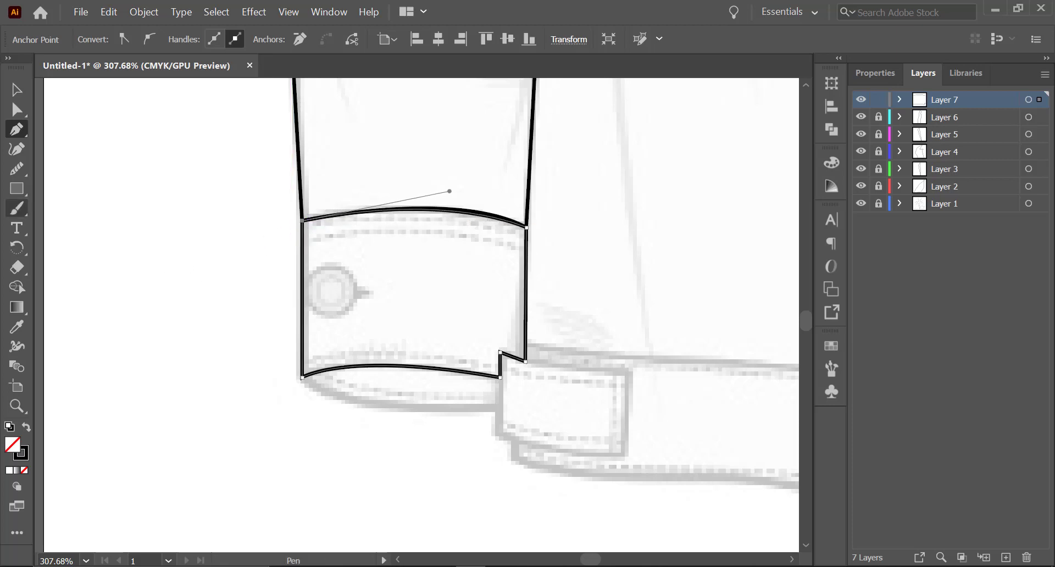
Step: Deselect the cuff outline, lock its layer and add a new layer above it
click(17, 89)
click(186, 208)
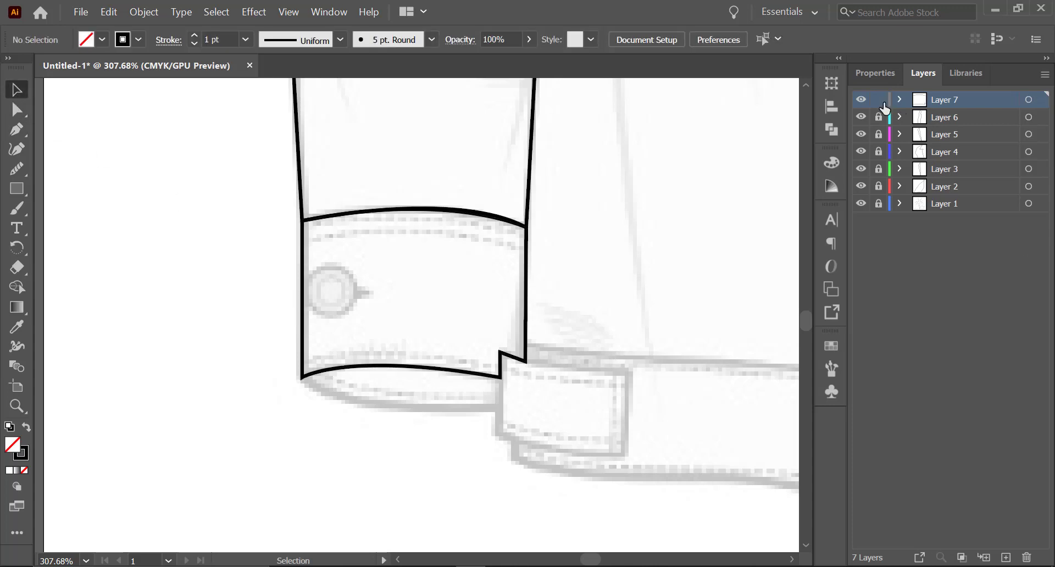
click(1005, 557)
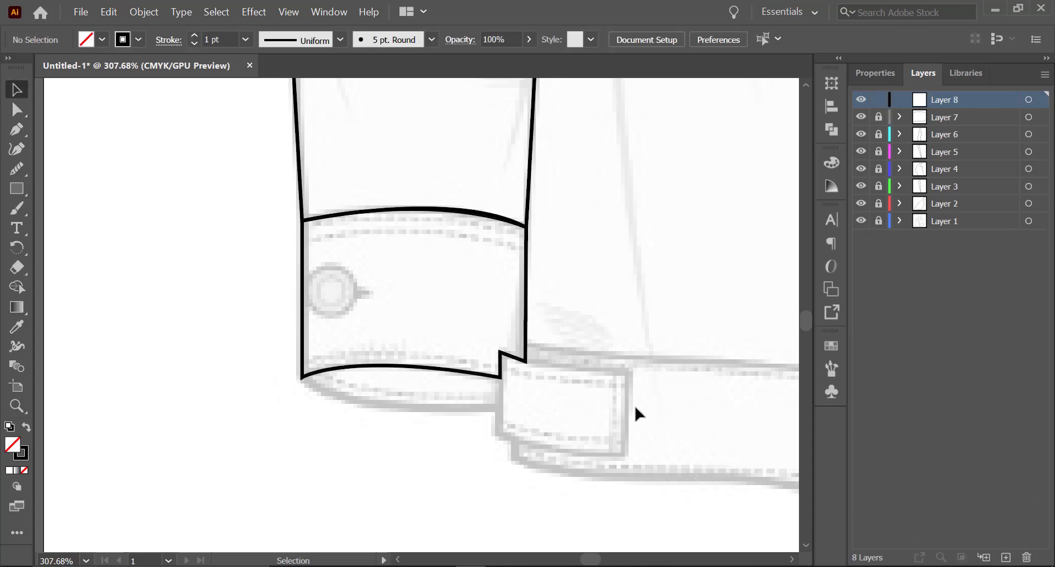
Step: Trace the cuff's lower opening as a closed shape with curved upper and lower edges and a straight end at the waistband tab
key(b)
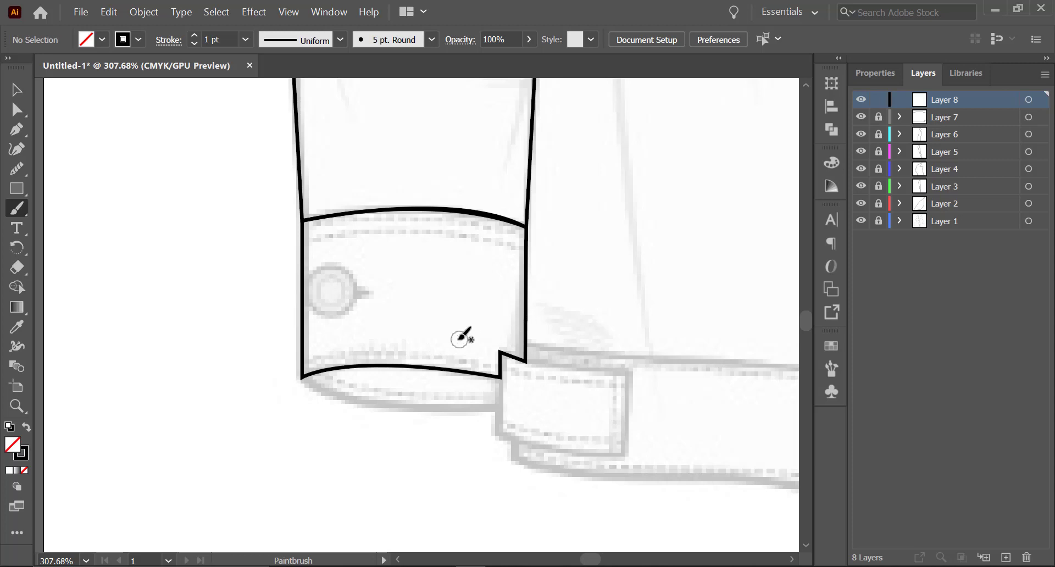
key(p)
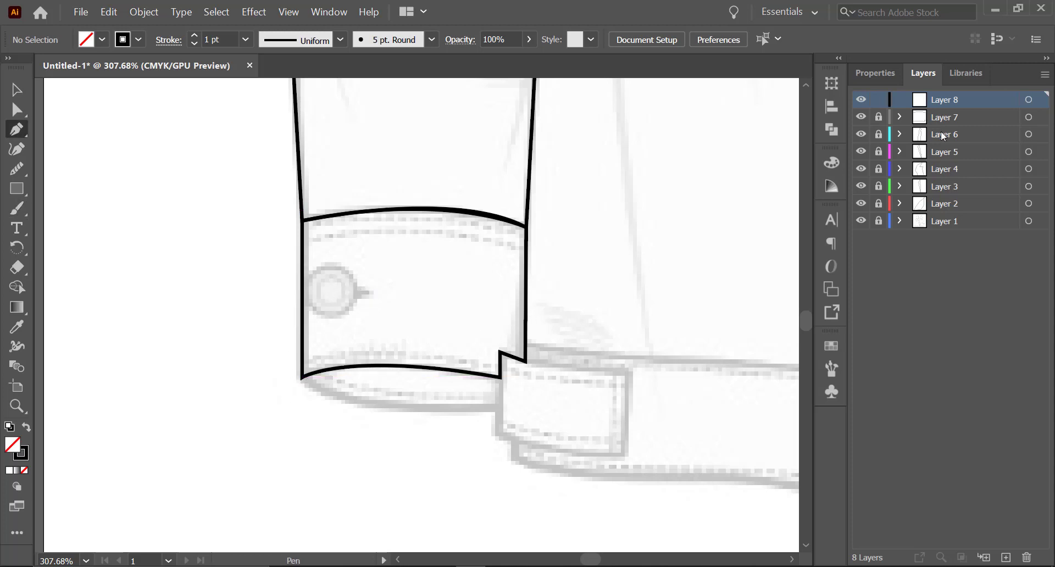
click(301, 378)
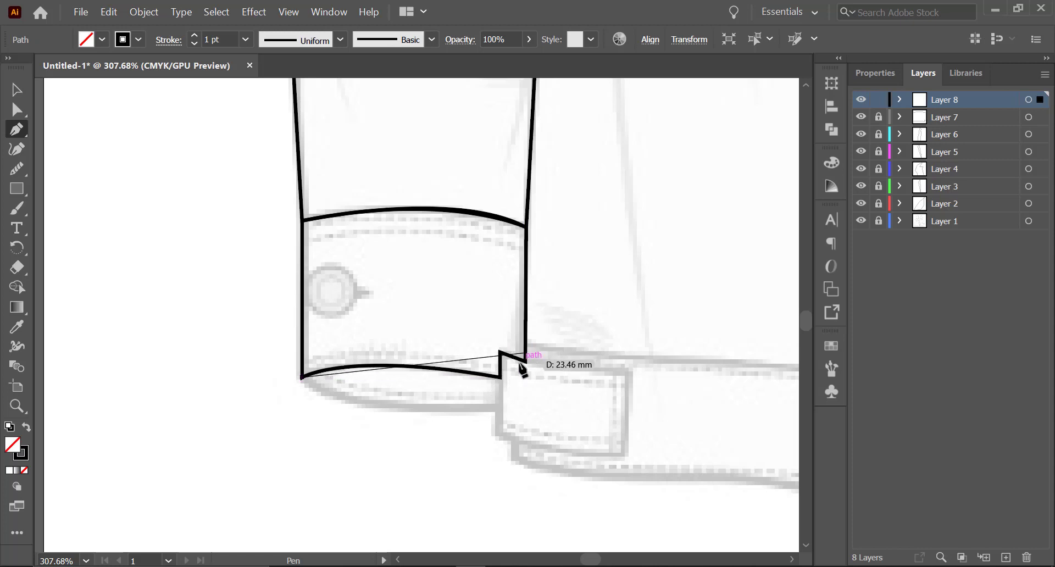
drag(500, 378, 621, 406)
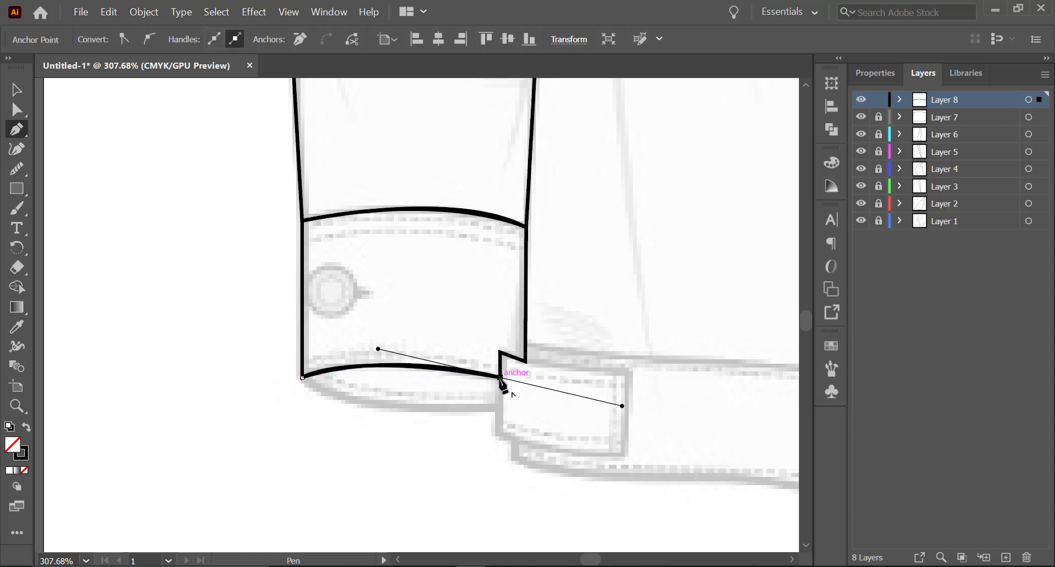
click(501, 378)
click(500, 408)
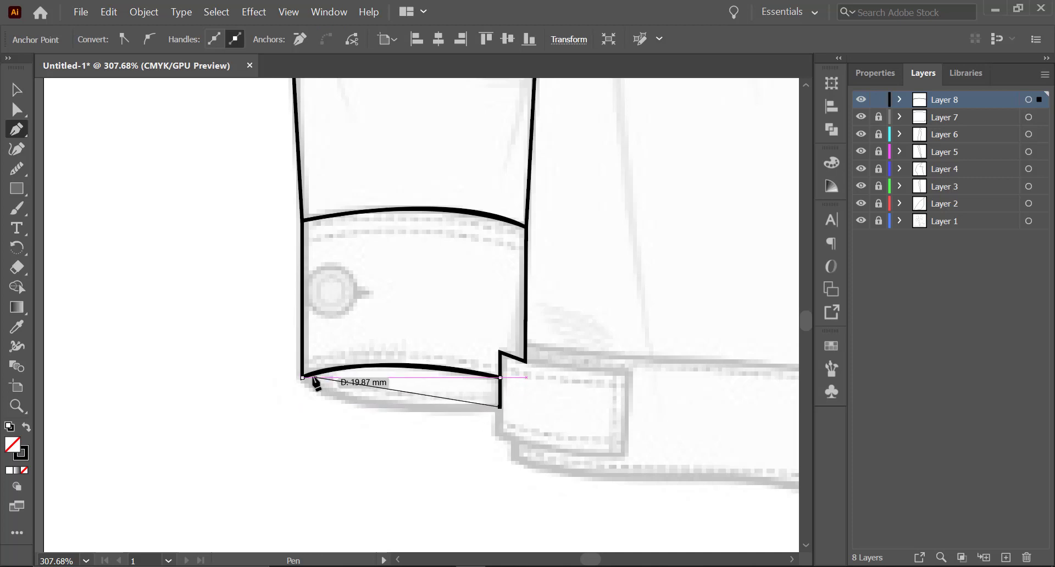
drag(302, 377, 260, 337)
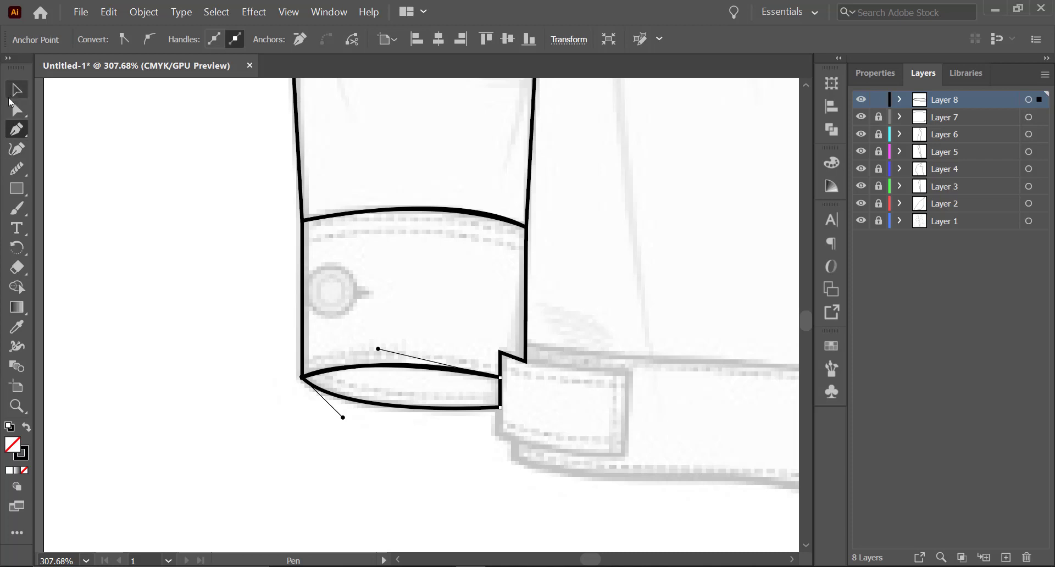
Step: Deselect the cuff opening shape, lock its layer and add a new layer for the cuff button
click(16, 90)
click(150, 201)
key(z)
drag(590, 277, 374, 285)
drag(621, 240, 795, 226)
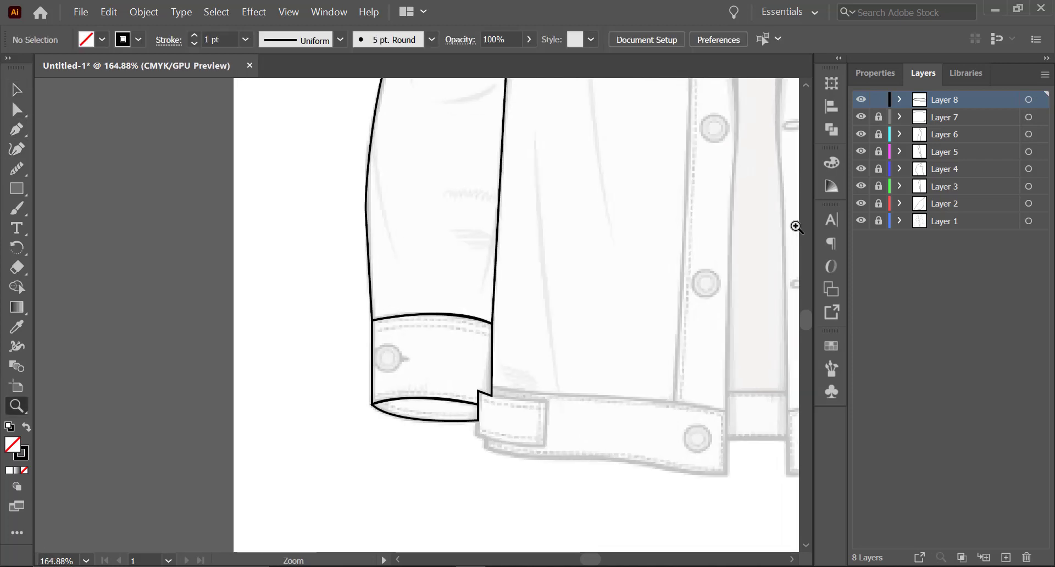
drag(395, 346, 541, 353)
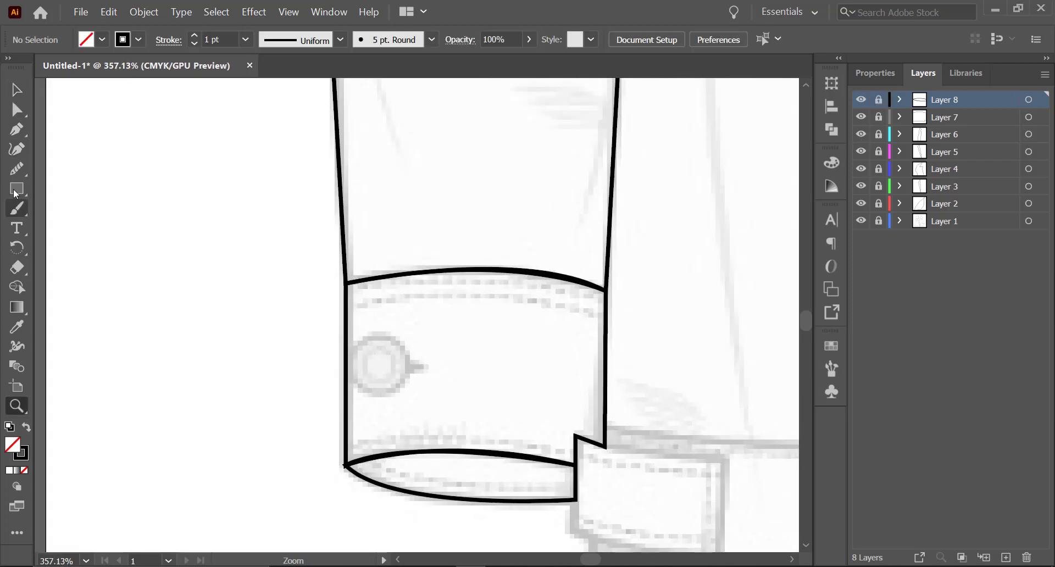
drag(15, 193, 77, 208)
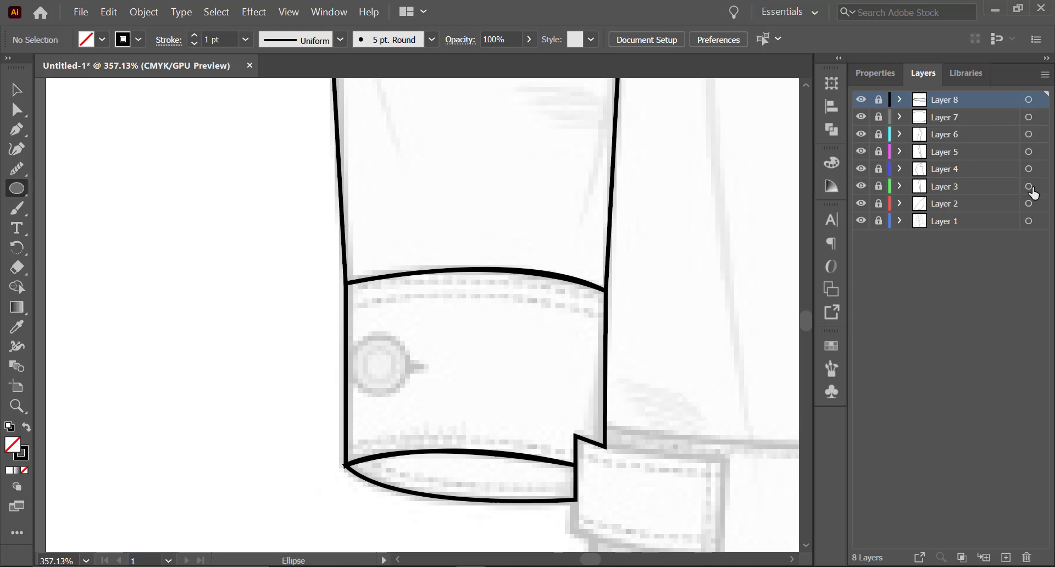
click(1006, 557)
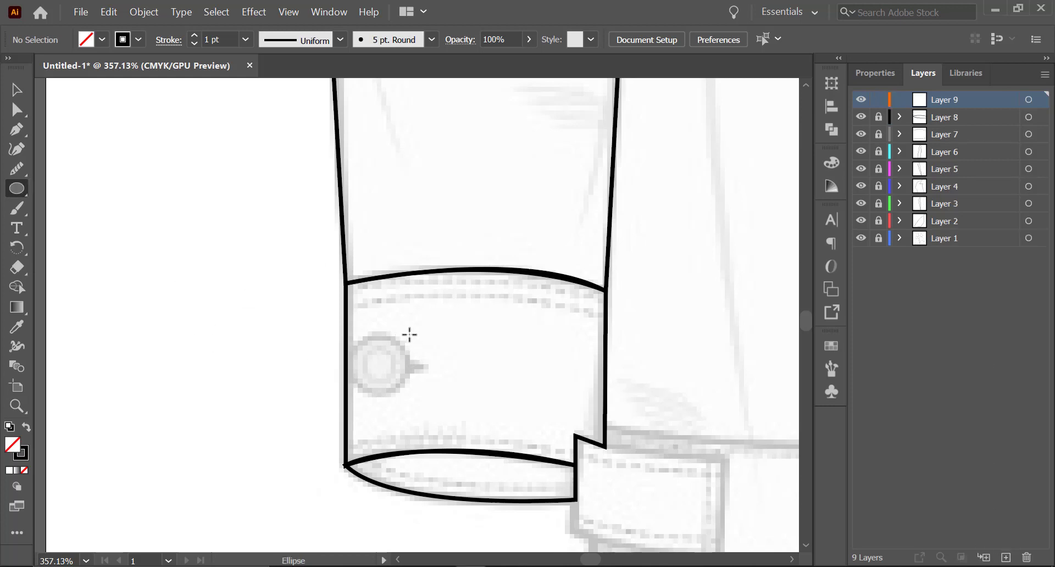
Step: Draw a circle over the cuff button's outer edge on the template and deselect it
drag(410, 335, 361, 392)
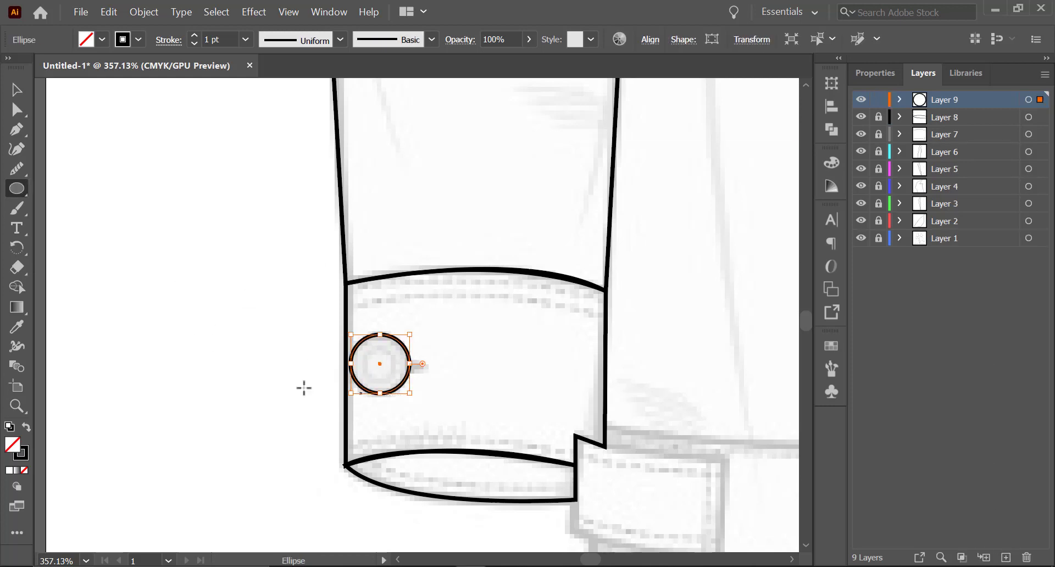
click(16, 89)
click(454, 376)
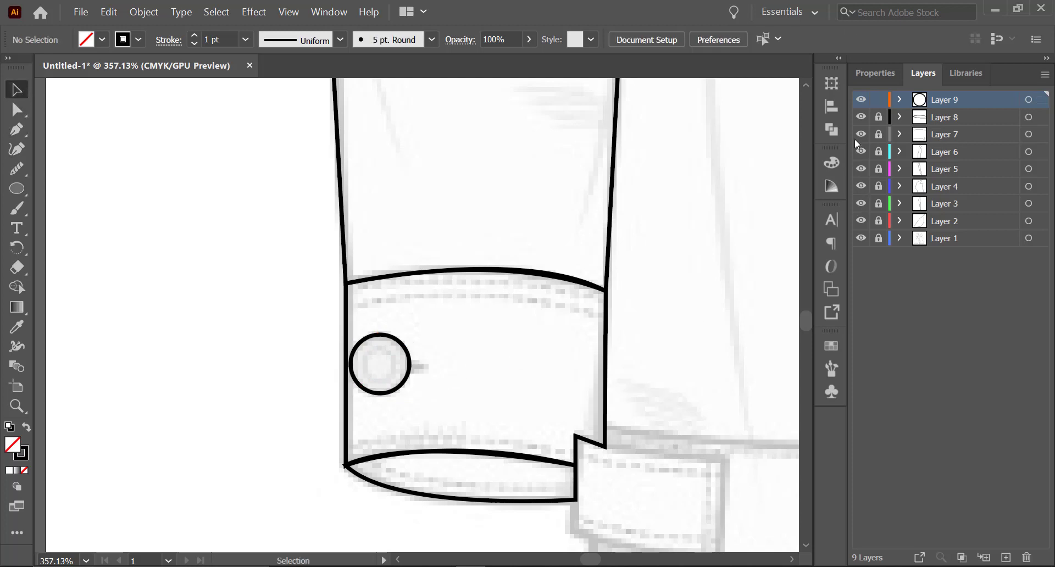
Step: Lock the outer circle's layer and draw a smaller circle inside it on a new layer for the button's inner ring
click(1007, 556)
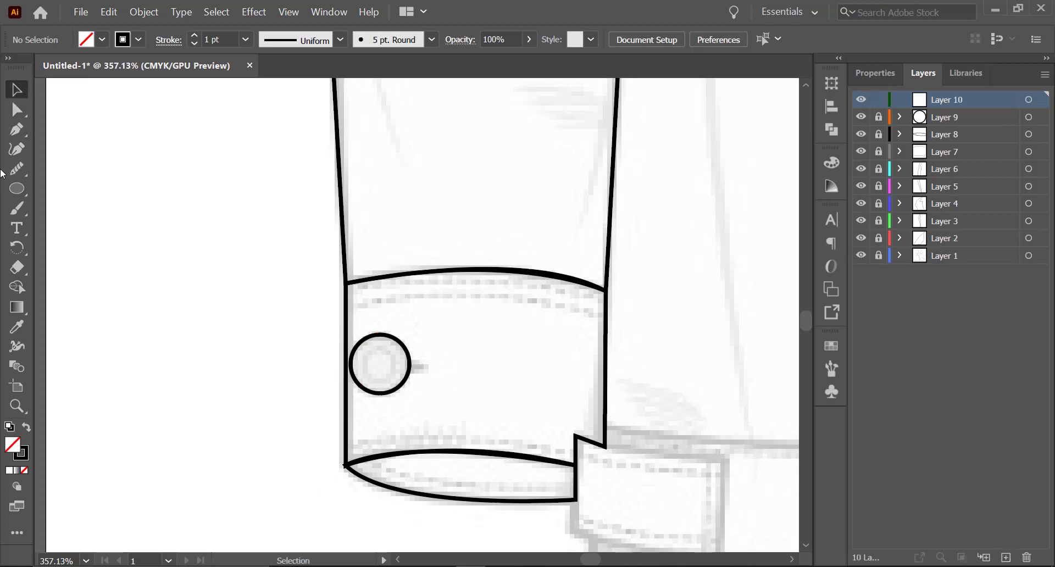
key(l)
drag(395, 346, 368, 379)
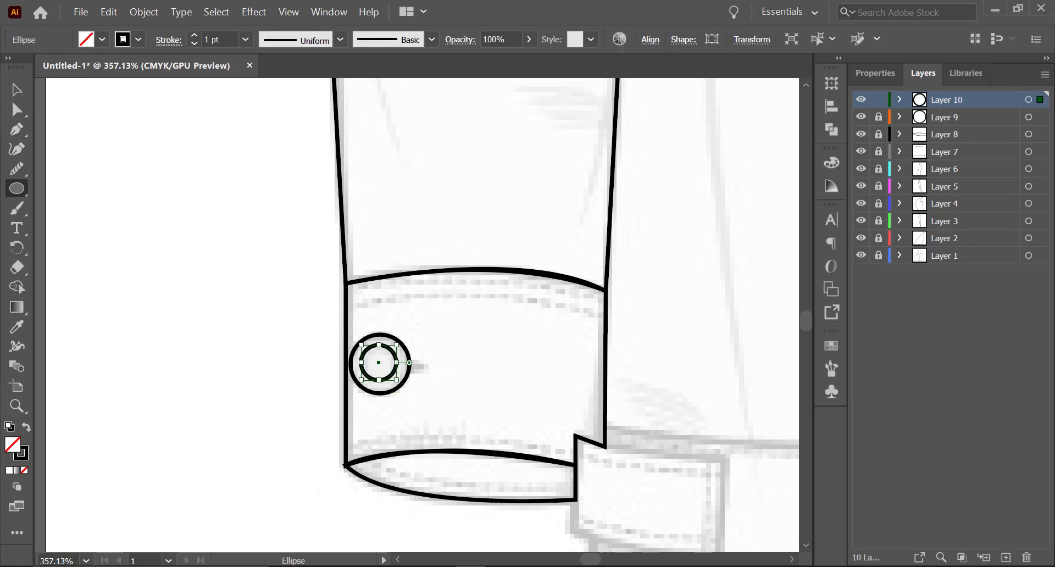
click(16, 89)
click(579, 368)
Step: Lock the inner button circle's layer and add a new layer for the chest pocket flap
key(z)
drag(547, 361, 344, 356)
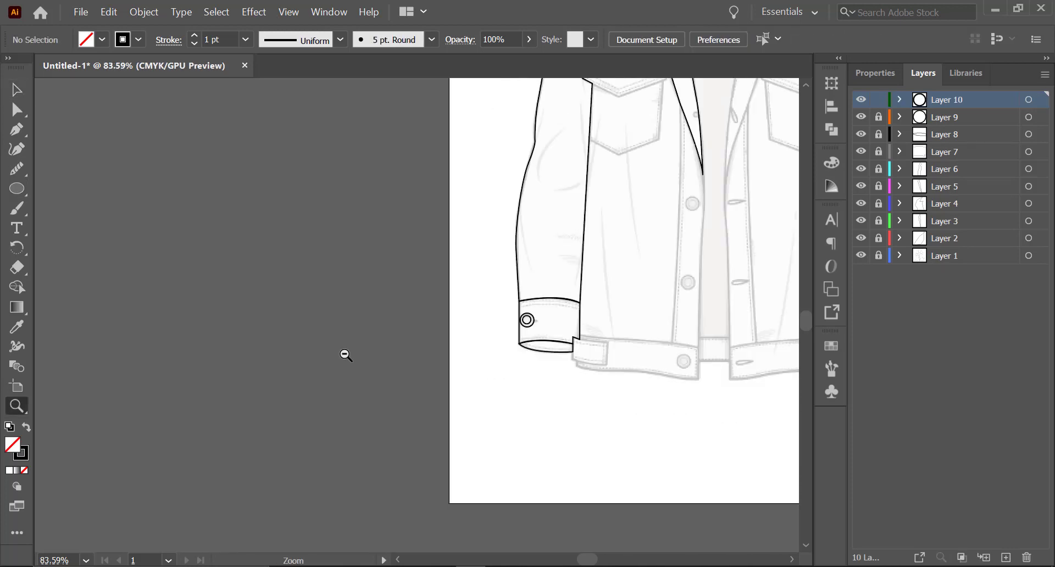
drag(596, 334, 310, 460)
click(353, 203)
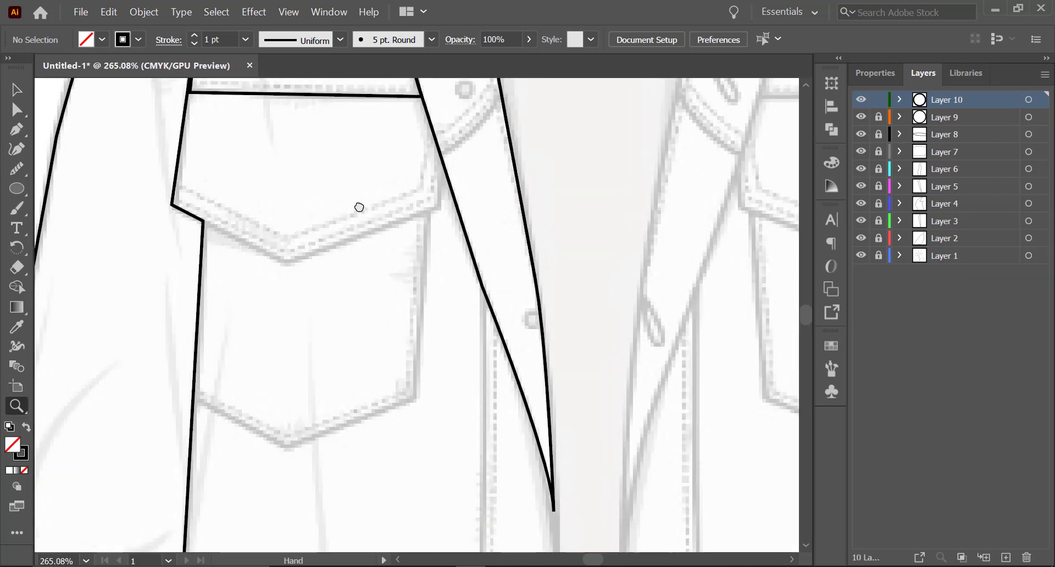
drag(358, 207, 423, 390)
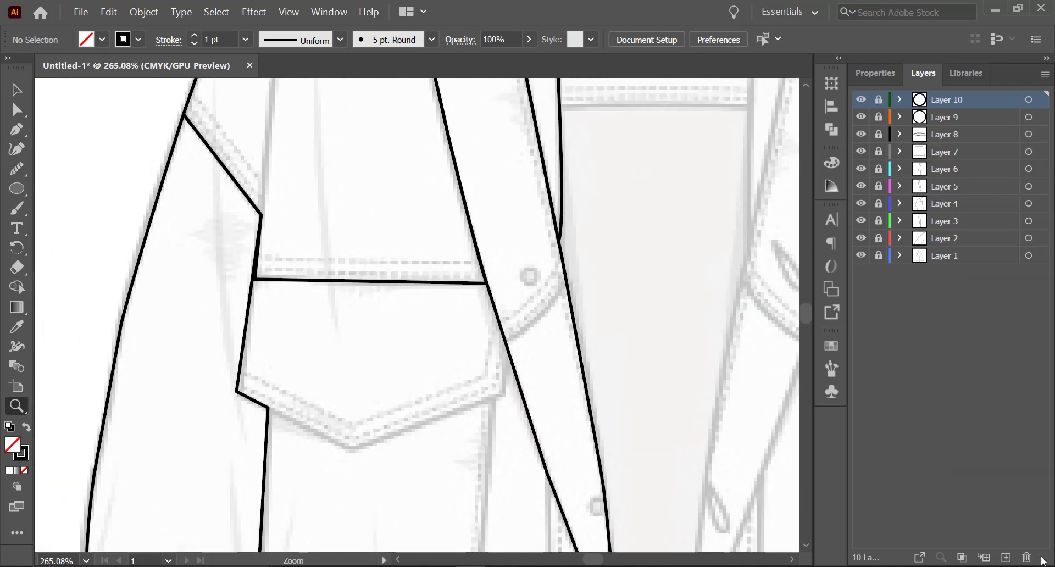
click(1006, 558)
Step: Trace the left chest pocket flap from the lapel edge down its inner side and along the slanted edge to the bottom point
key(p)
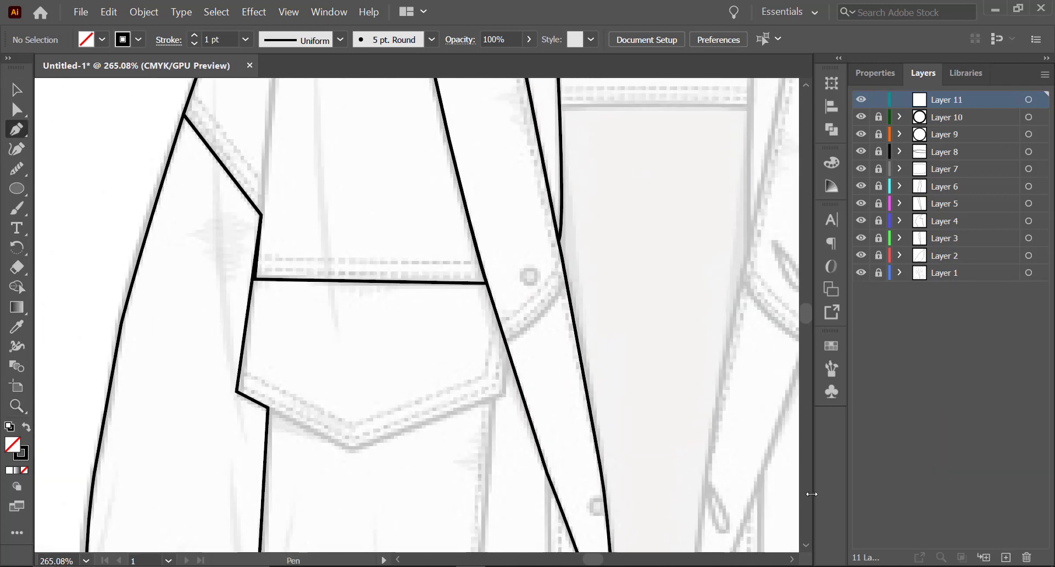
click(504, 337)
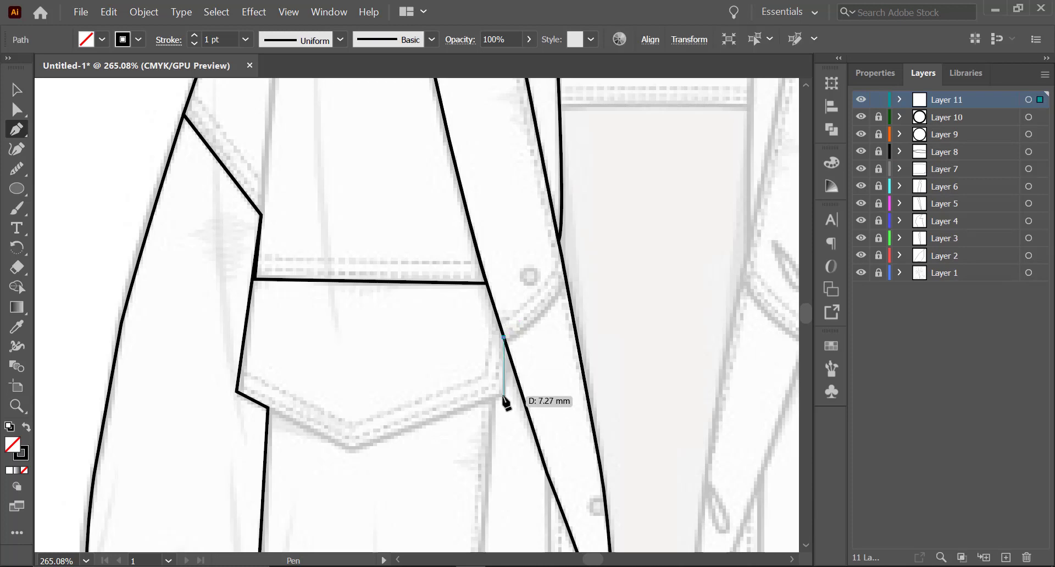
click(356, 453)
key(ctrl+z)
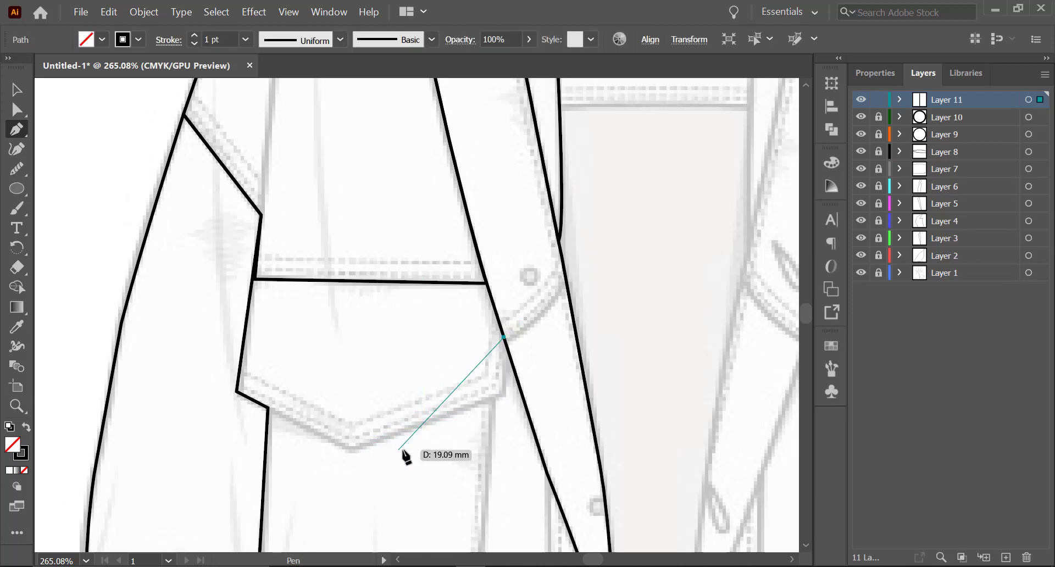
click(503, 396)
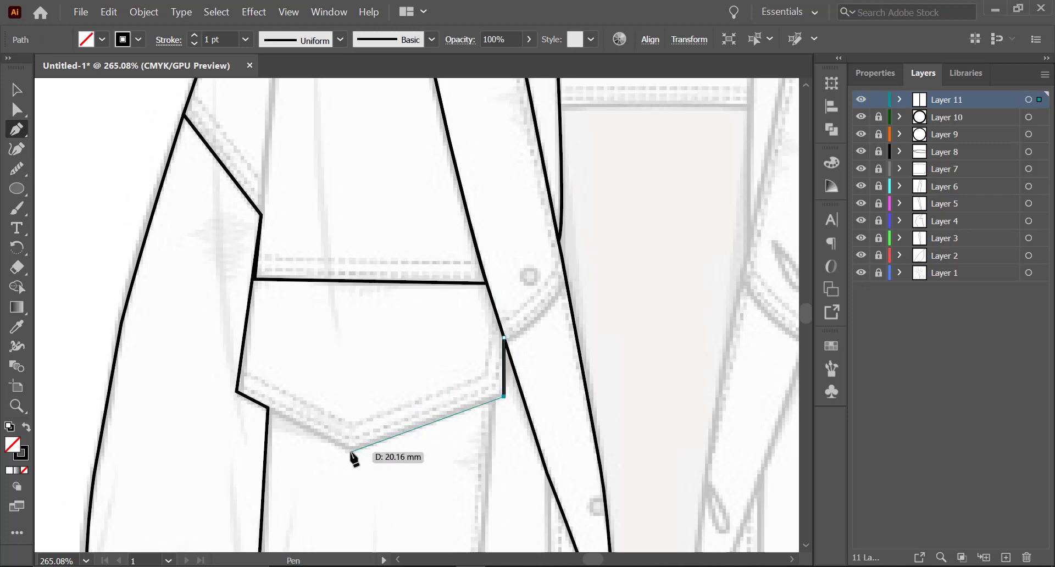
click(351, 452)
Step: Continue the flap path through its outer corner, up the sleeve side and along the yoke seam, closing it at the lapel edge
click(236, 392)
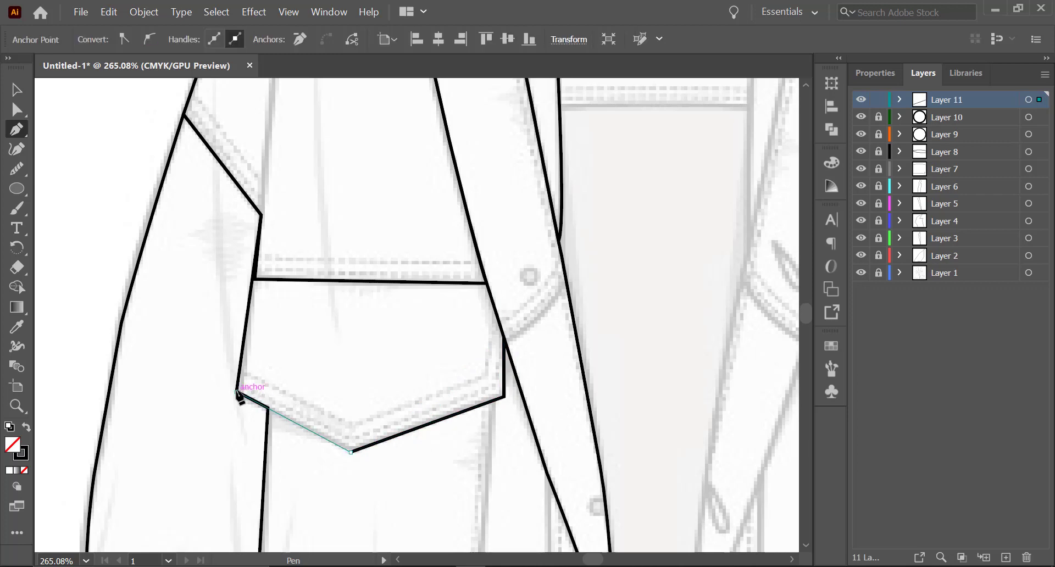
click(252, 279)
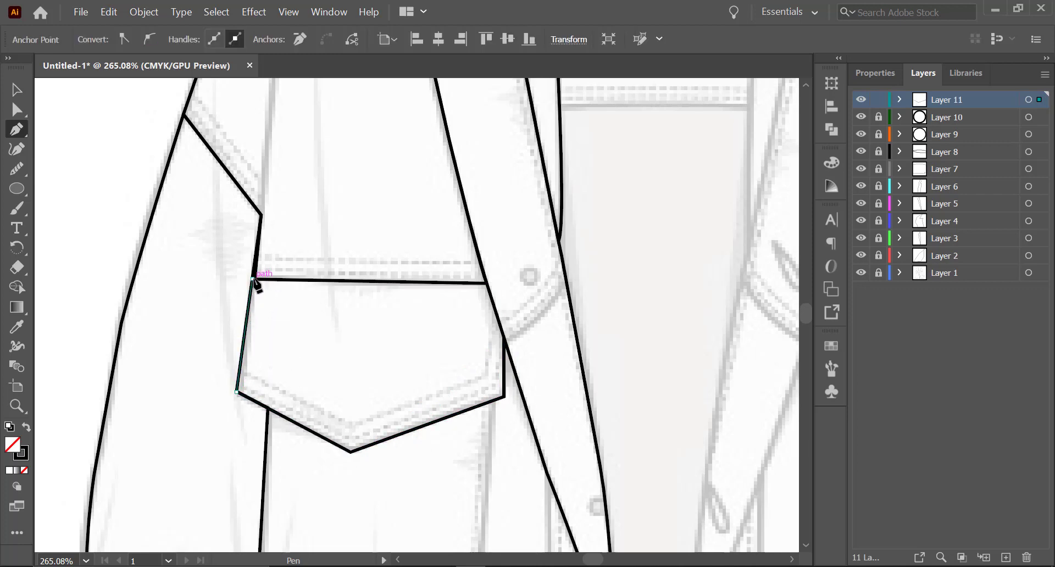
click(486, 283)
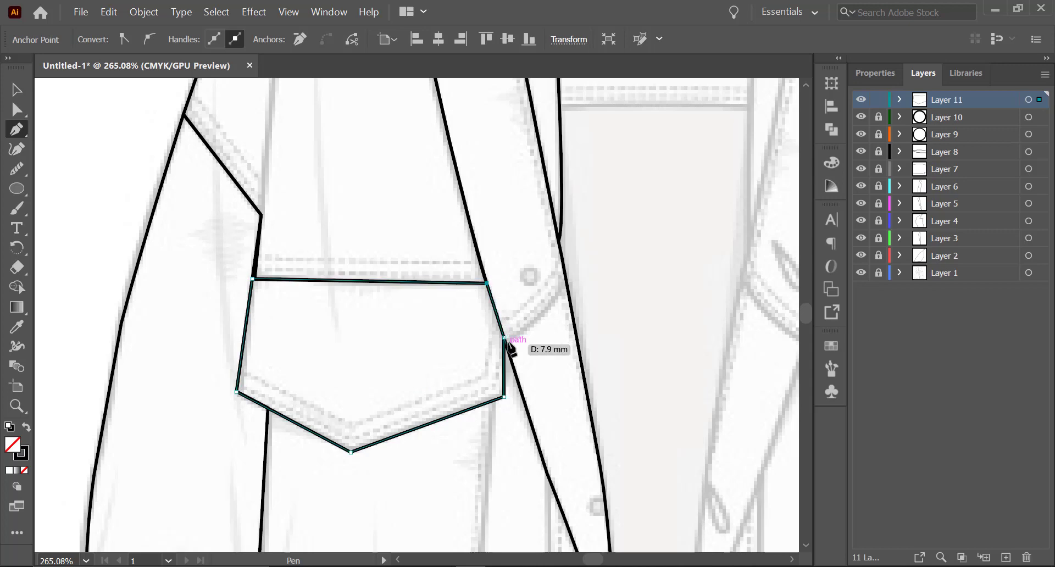
click(18, 94)
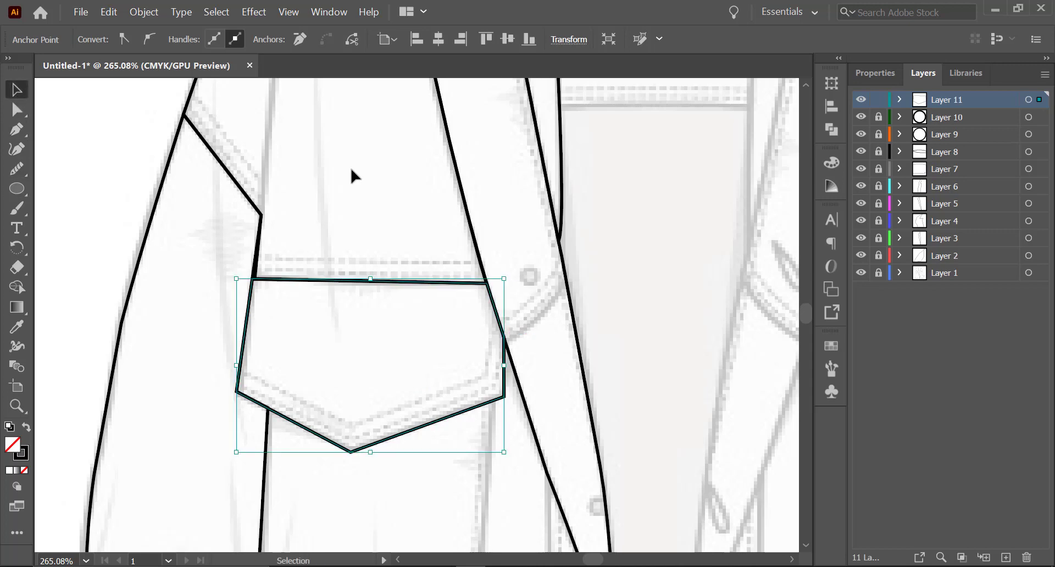
Step: Lock the chest pocket flap's layer and add a new layer for the pocket body below it
click(350, 168)
key(z)
drag(447, 300, 400, 313)
drag(462, 432, 412, 329)
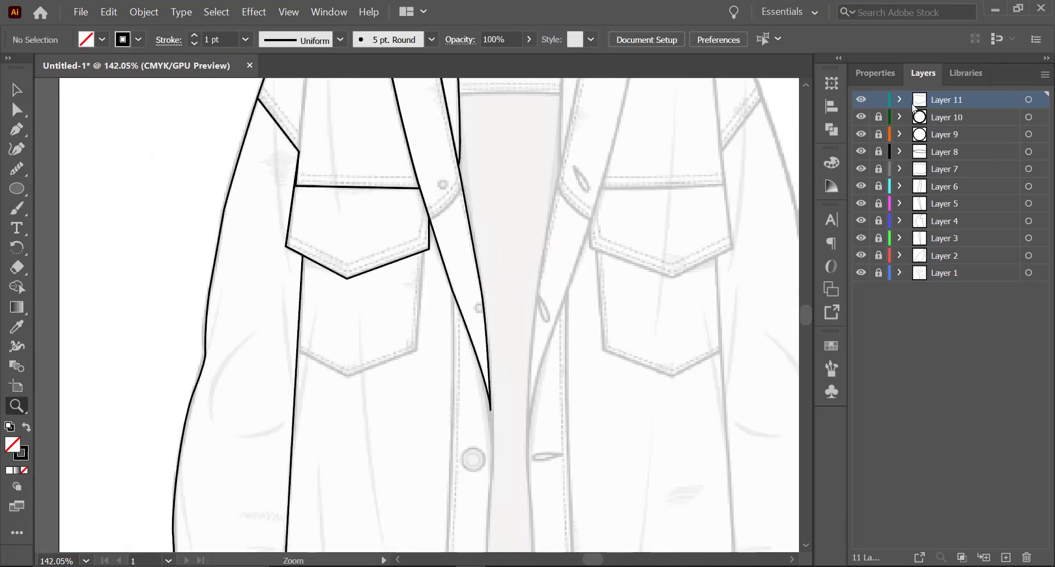
click(1013, 558)
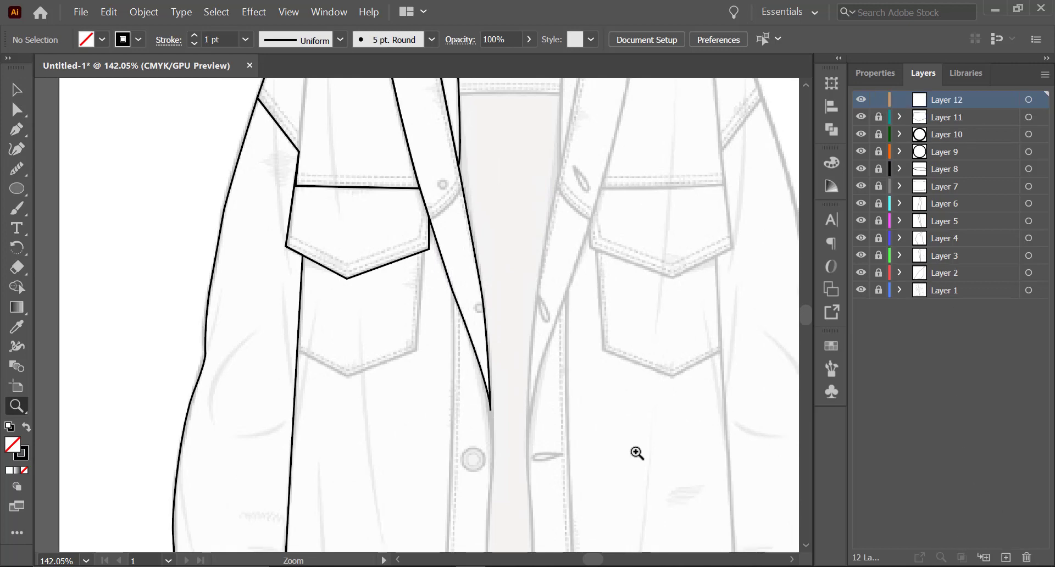
Step: Trace the left chest pocket body with the Pen tool from the flap's edge down its inner side to the bottom point
key(b)
key(p)
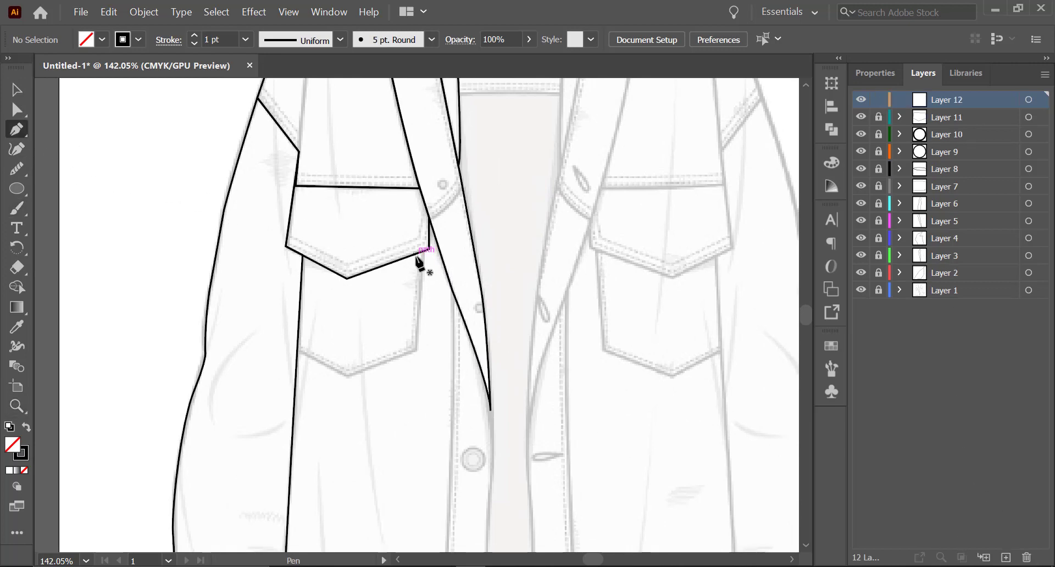
key(z)
drag(401, 279, 596, 271)
drag(486, 281, 538, 263)
key(p)
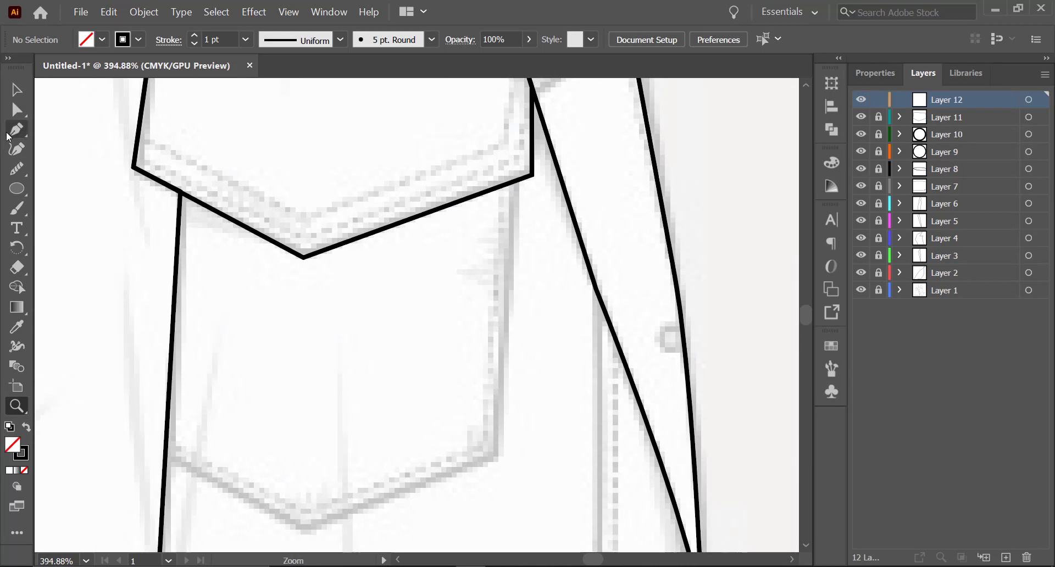
click(518, 181)
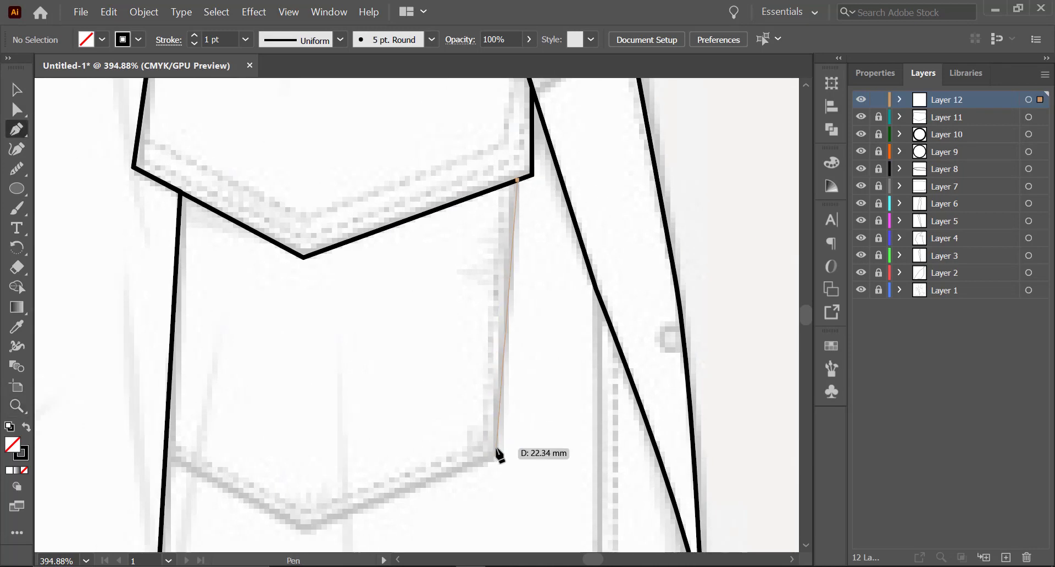
click(496, 456)
click(305, 531)
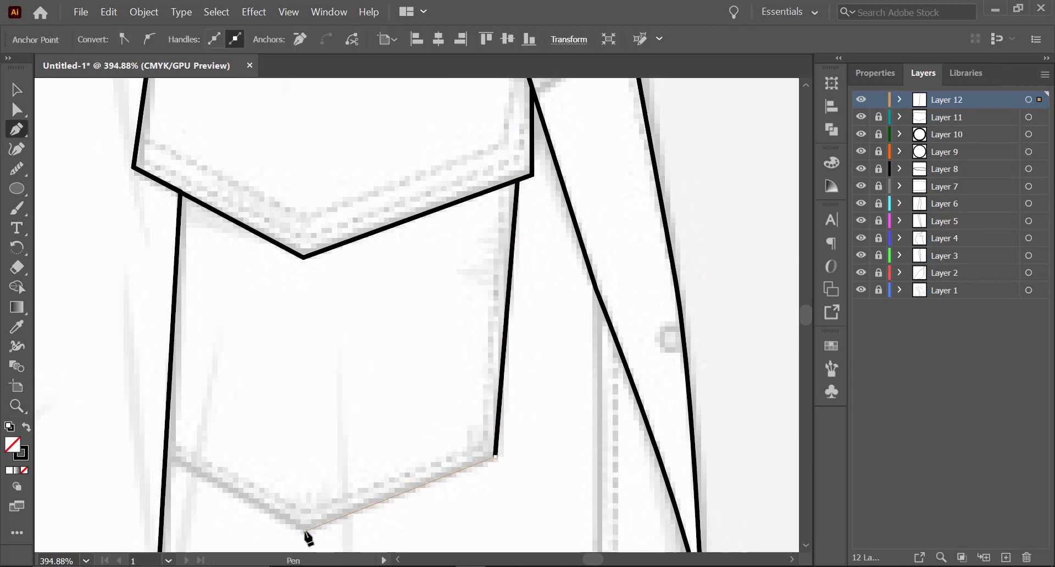
Step: Continue the pocket path up its outer side and along the flap's lower edge, closing it at the starting point
click(166, 452)
click(180, 191)
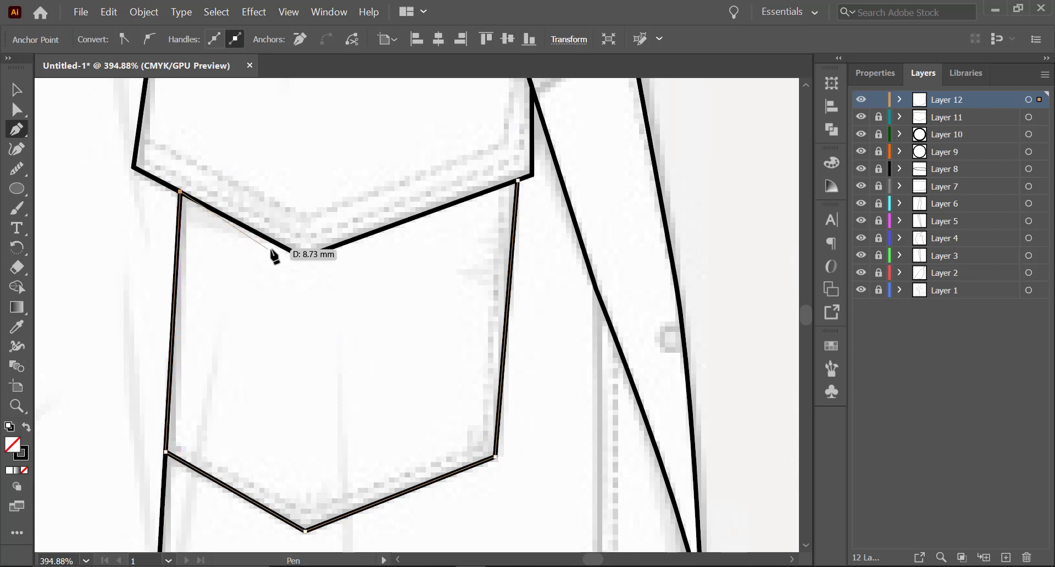
click(303, 257)
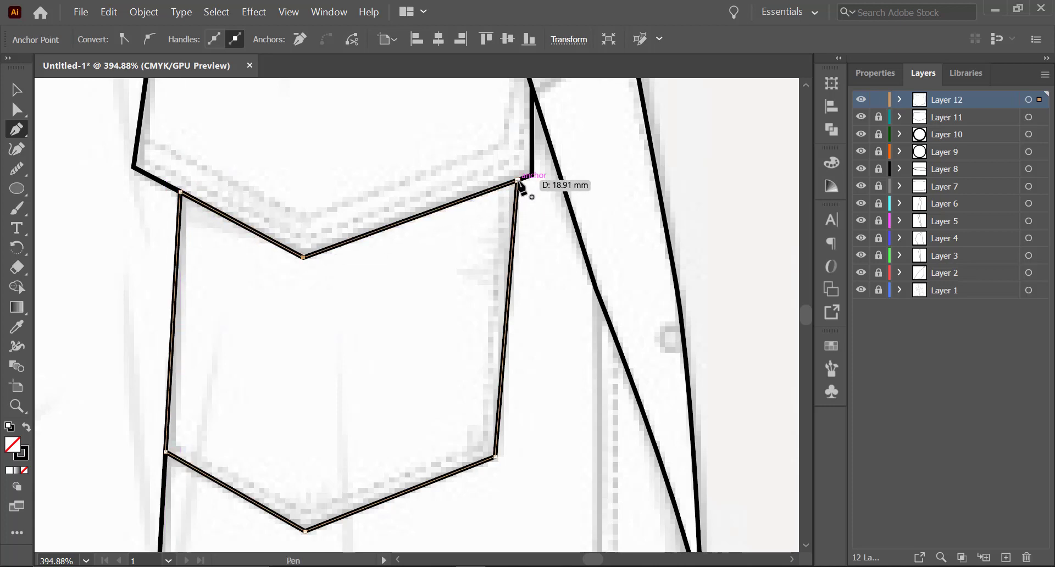
click(20, 92)
click(363, 361)
Step: Lock the pocket body's layer and add a new layer for the left button placket
key(z)
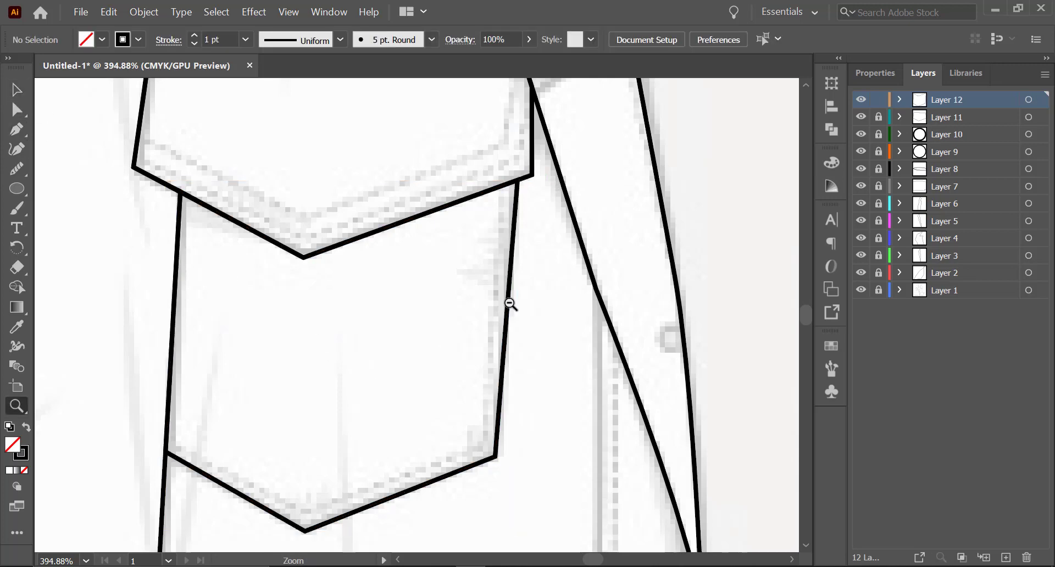
key(space)
drag(509, 306, 311, 292)
drag(353, 393, 354, 295)
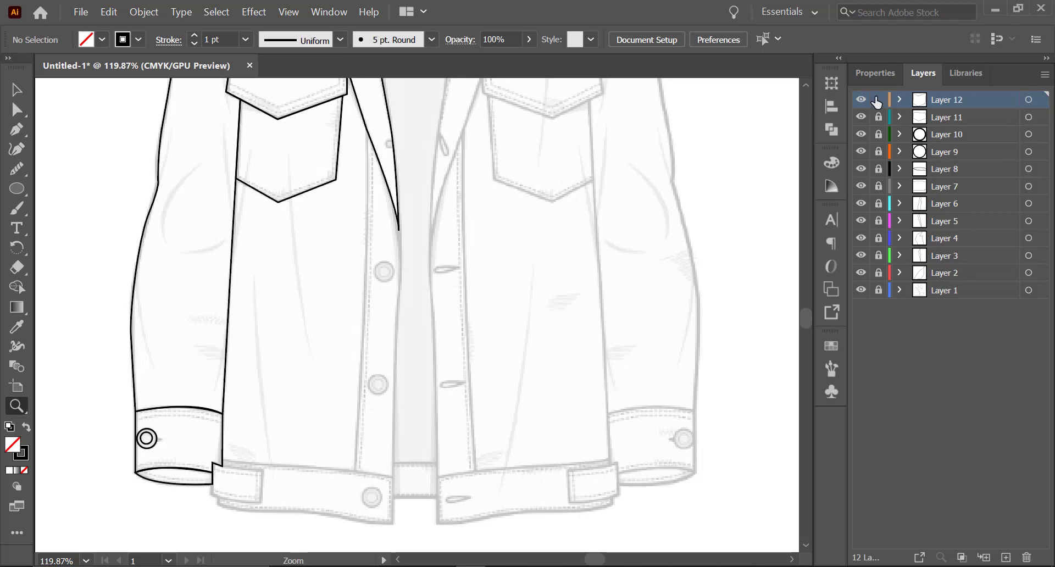
click(1006, 558)
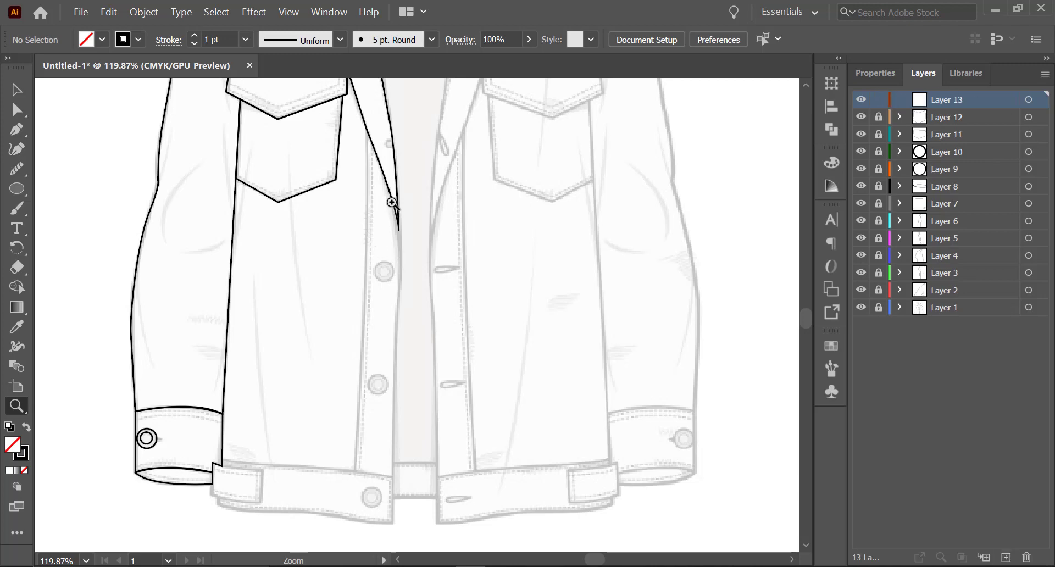
Step: Trace the left button placket's outer edge from the lapel down to the waistband seam
click(456, 181)
click(429, 304)
click(509, 231)
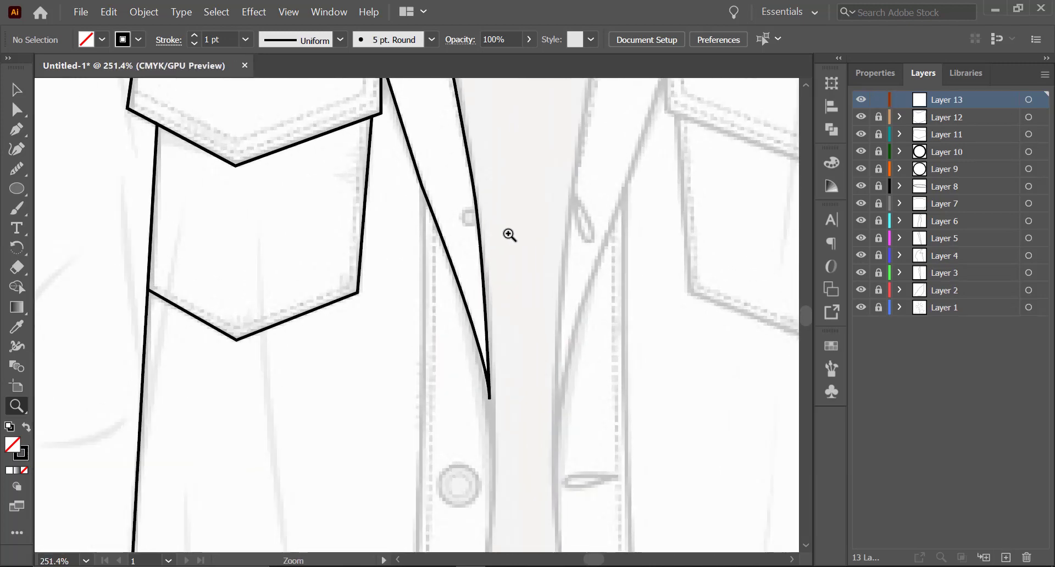
key(p)
click(421, 183)
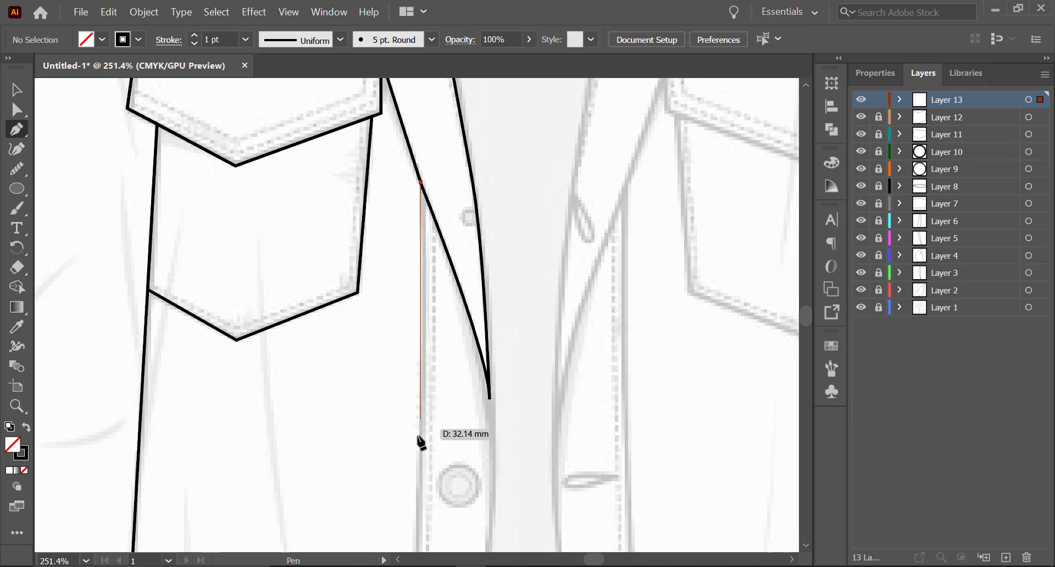
mouse_move(421, 465)
mouse_down()
mouse_move(404, 531)
mouse_move(418, 550)
mouse_up()
drag(471, 500, 478, 283)
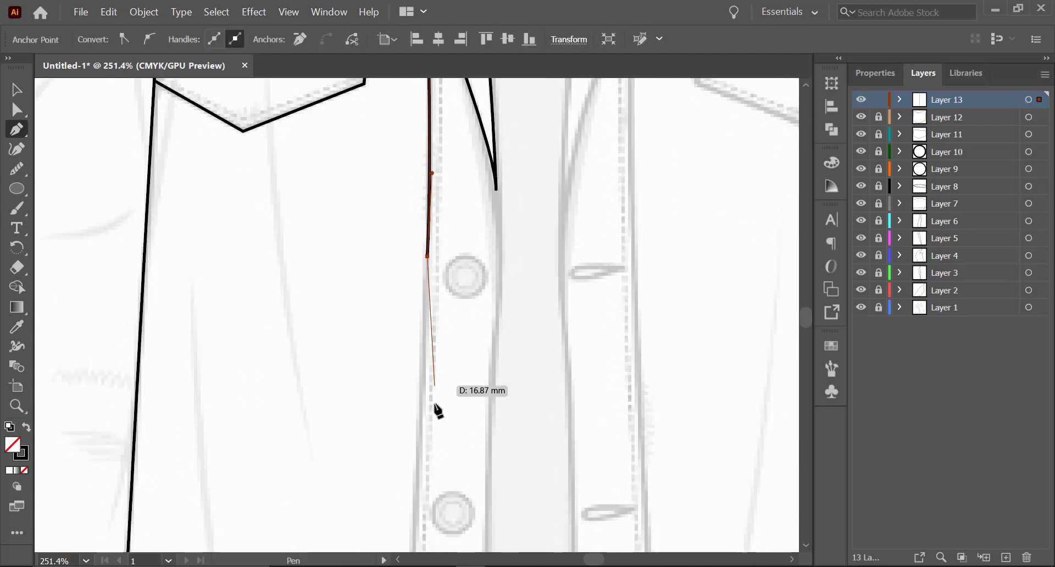
drag(436, 412, 452, 224)
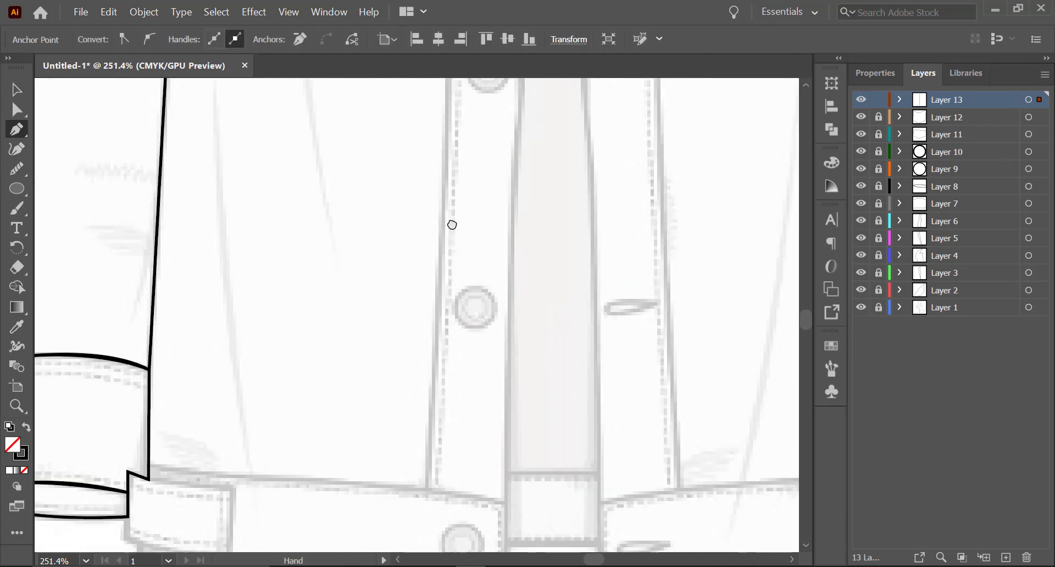
click(438, 341)
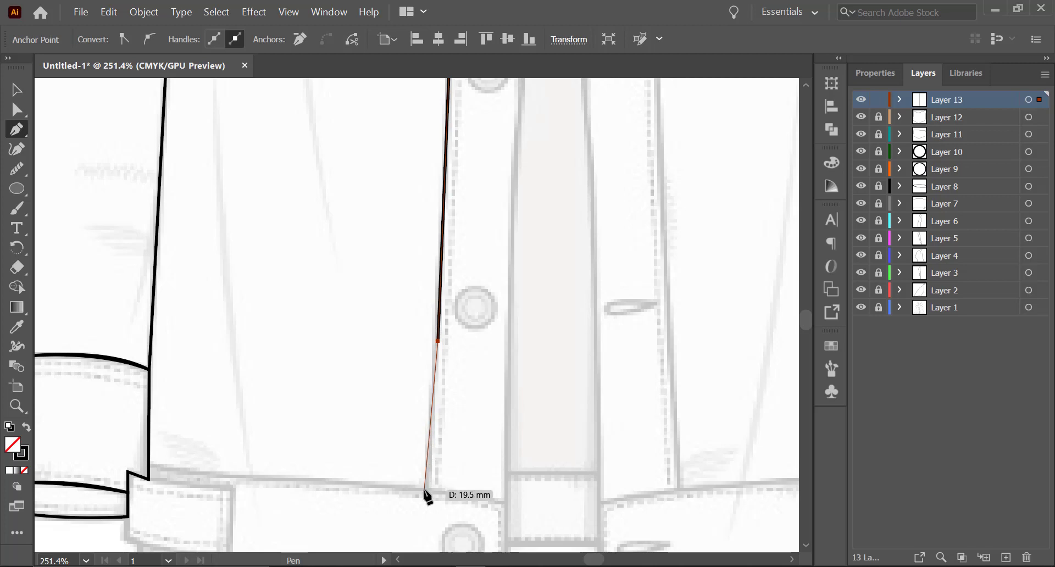
click(428, 487)
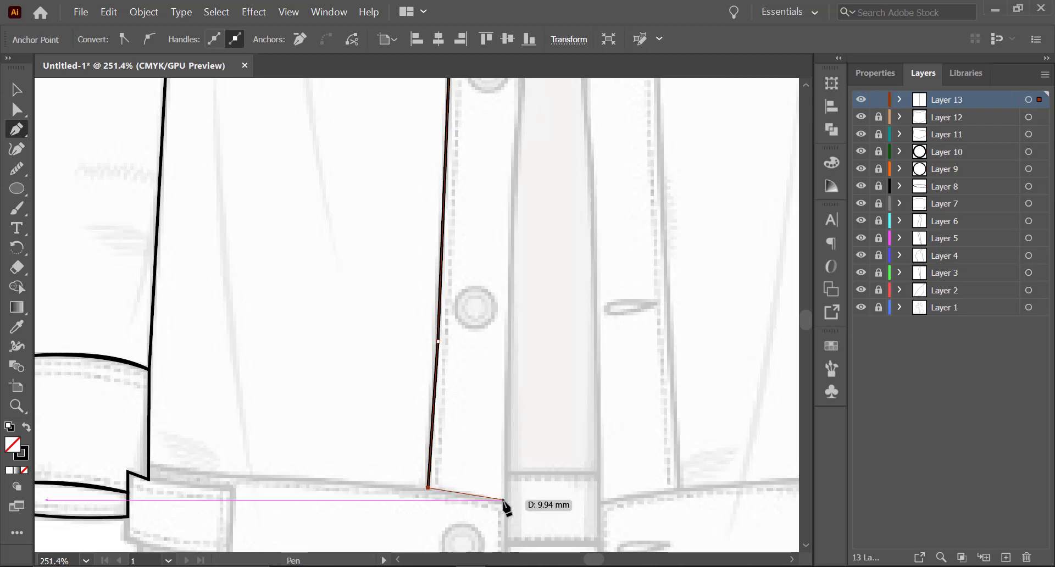
key(ctrl+z)
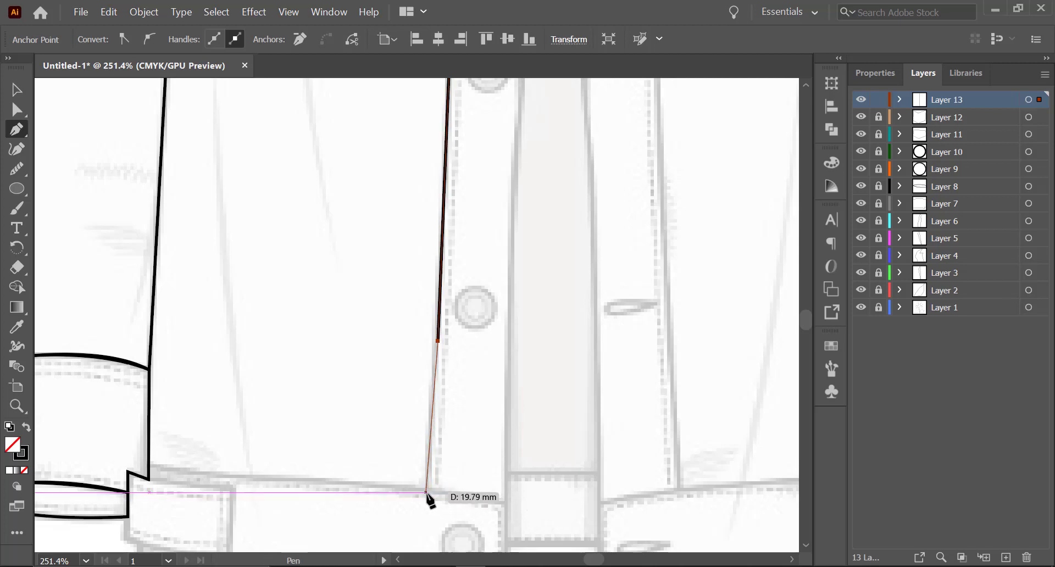
click(428, 492)
Step: Continue the placket path across the waistband seam and up the front opening edge to the lapel's lower tip
click(505, 503)
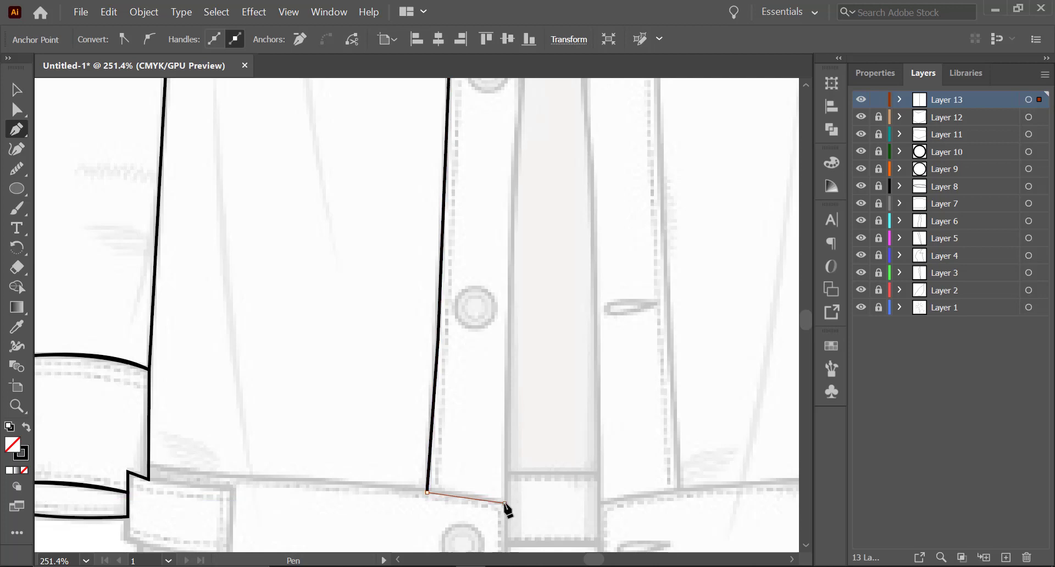
drag(511, 242, 514, 184)
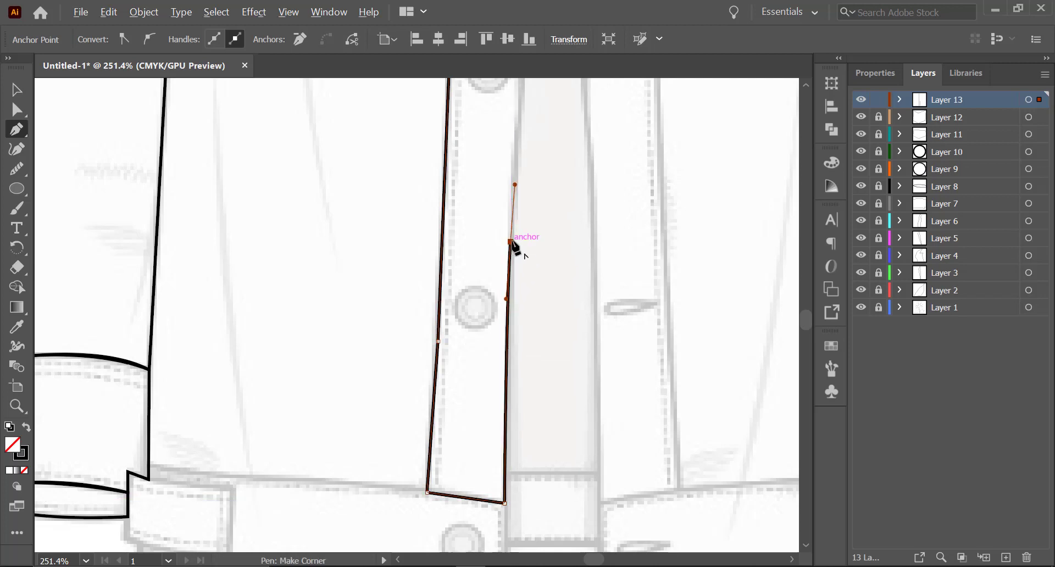
click(510, 242)
drag(513, 246, 385, 548)
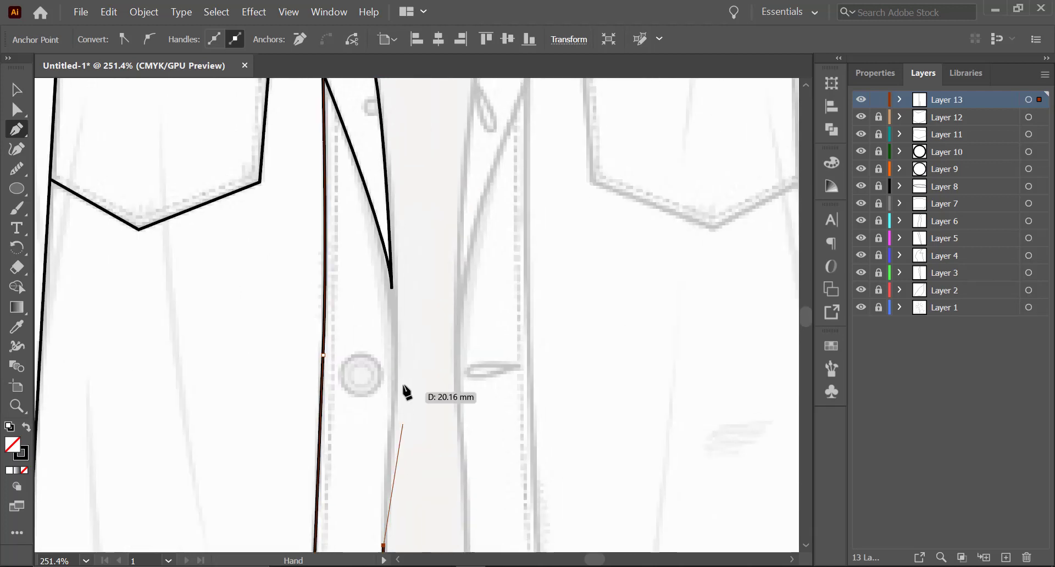
click(391, 423)
drag(392, 284, 384, 227)
click(392, 283)
Step: Close the placket path along the lapel's lower edge with a curved segment and deselect it
scroll(400, 320, up, 3)
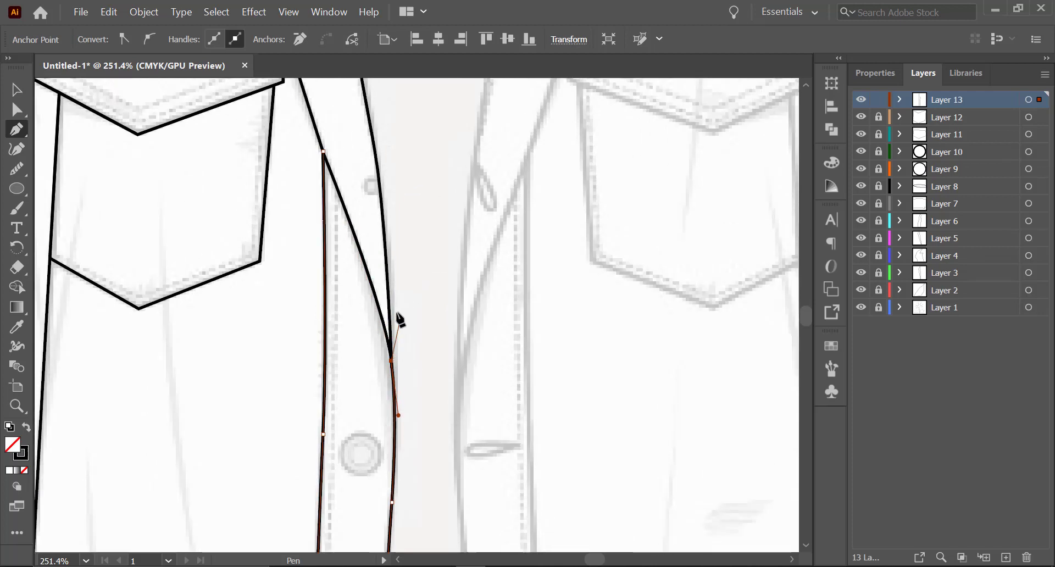
drag(323, 151, 275, 102)
scroll(291, 93, up, 3)
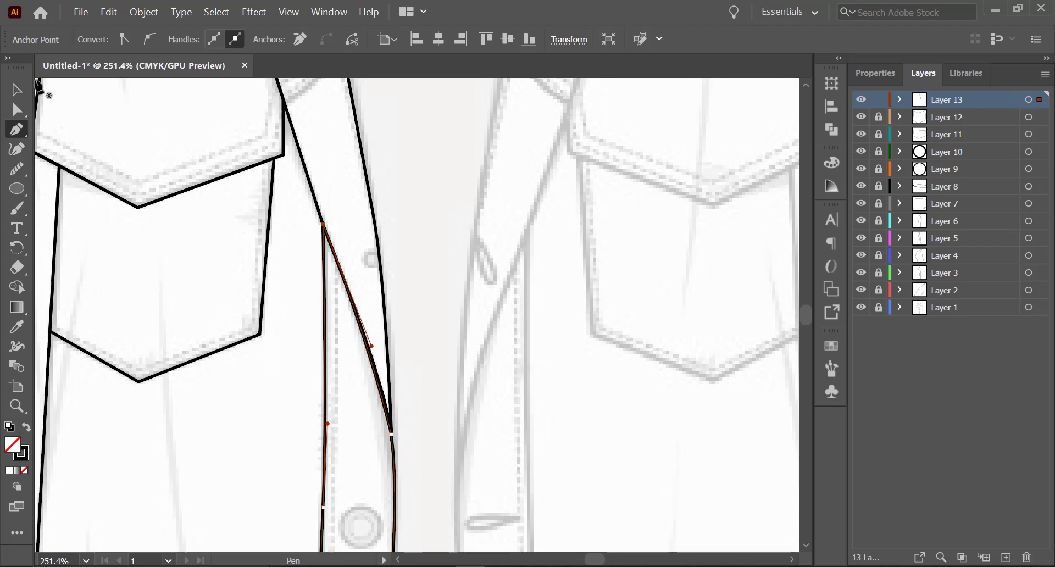
click(17, 89)
click(408, 311)
Step: Lock the placket's layer and add a new layer for the placket buttons
key(z)
key(ctrl+0)
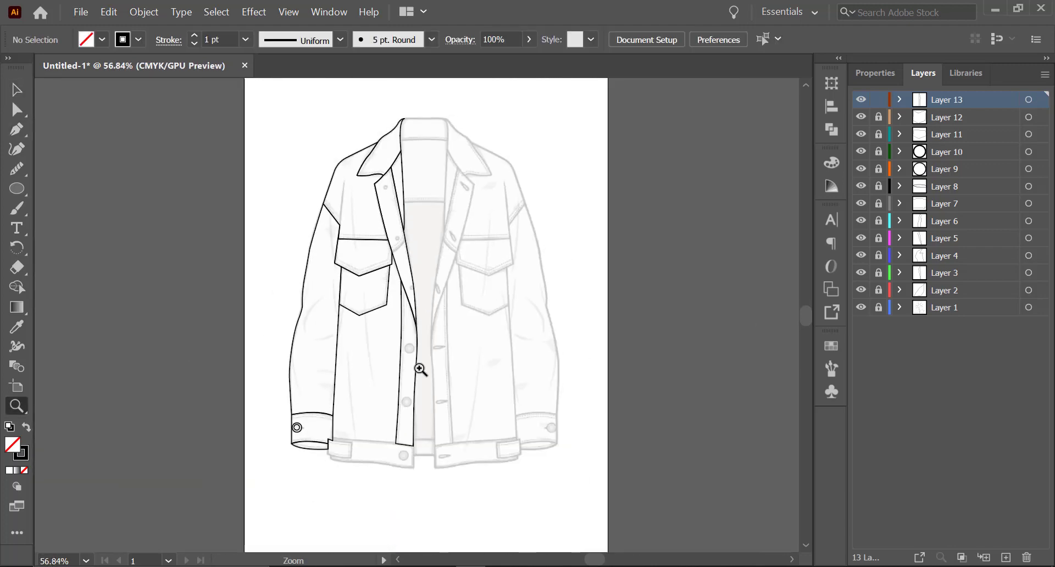
drag(402, 347, 701, 290)
drag(408, 294, 452, 240)
drag(372, 323, 280, 302)
click(487, 269)
click(486, 269)
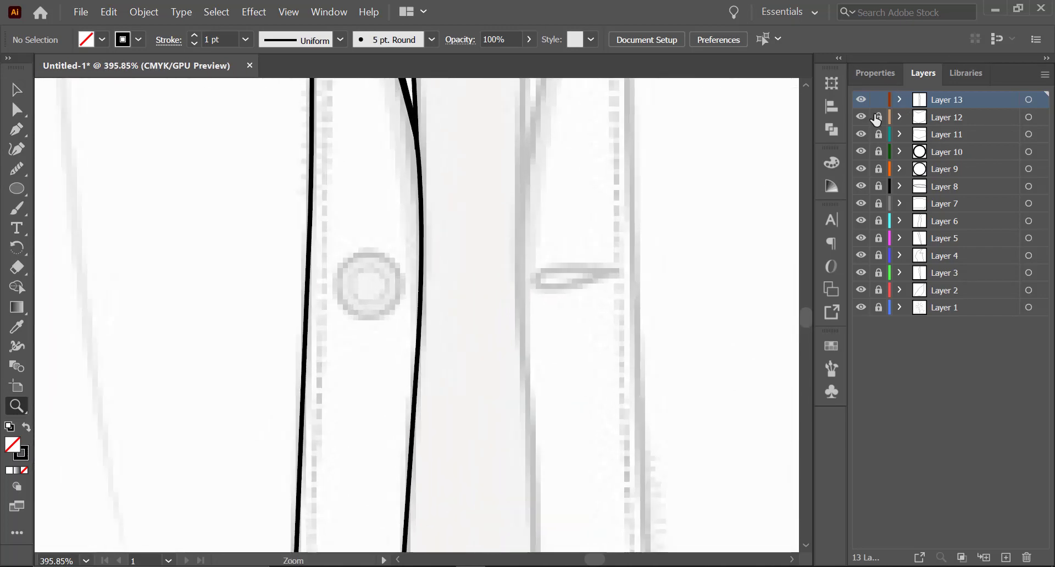
click(1006, 557)
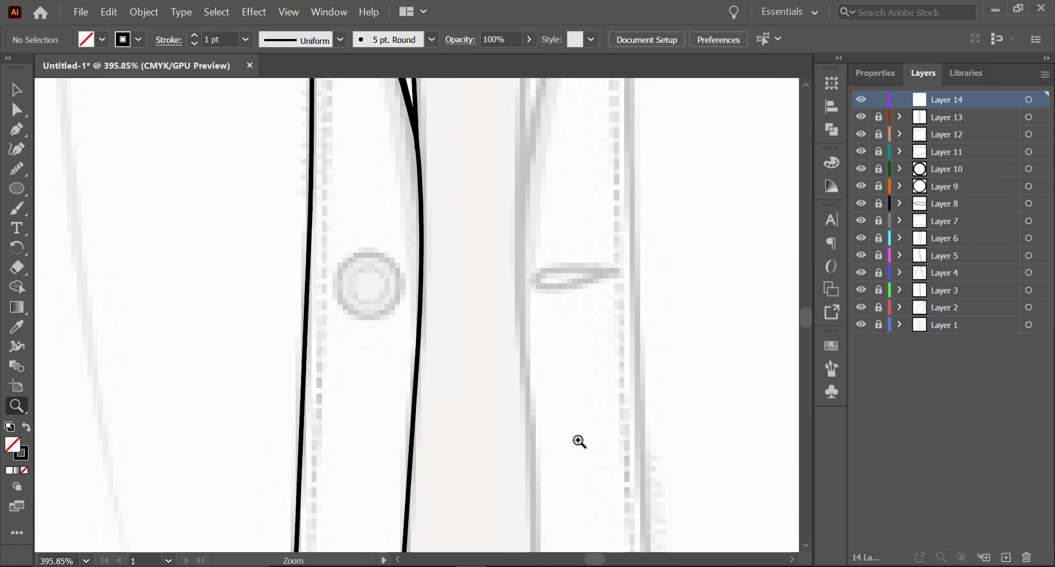
Step: Draw a circle over the upper placket button for its outer ring
click(16, 192)
drag(334, 251, 391, 320)
key(v)
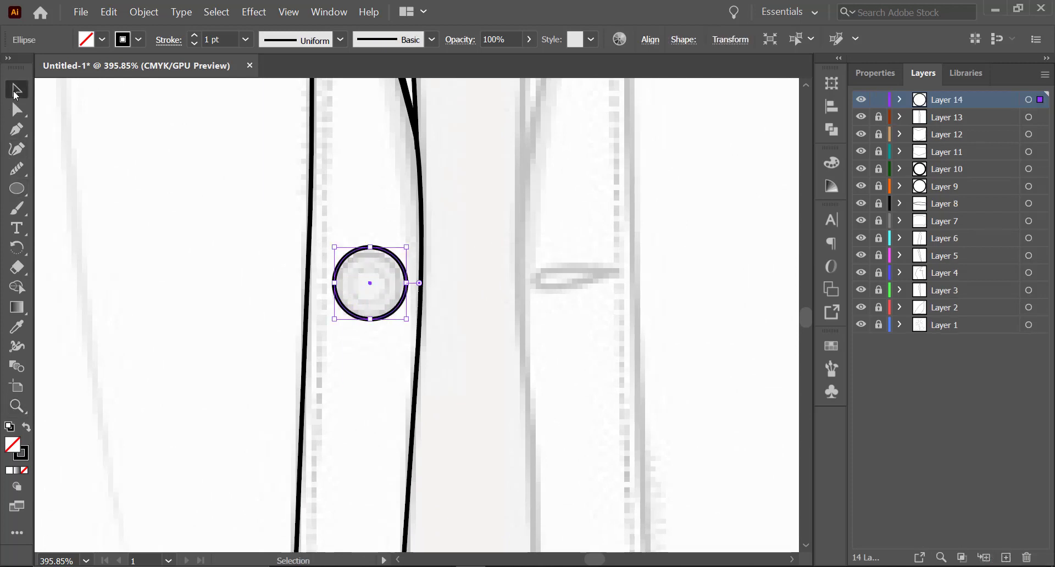
click(419, 258)
Step: Draw a smaller circle for the upper placket button's inner ring and center it inside the outer ring
key(z)
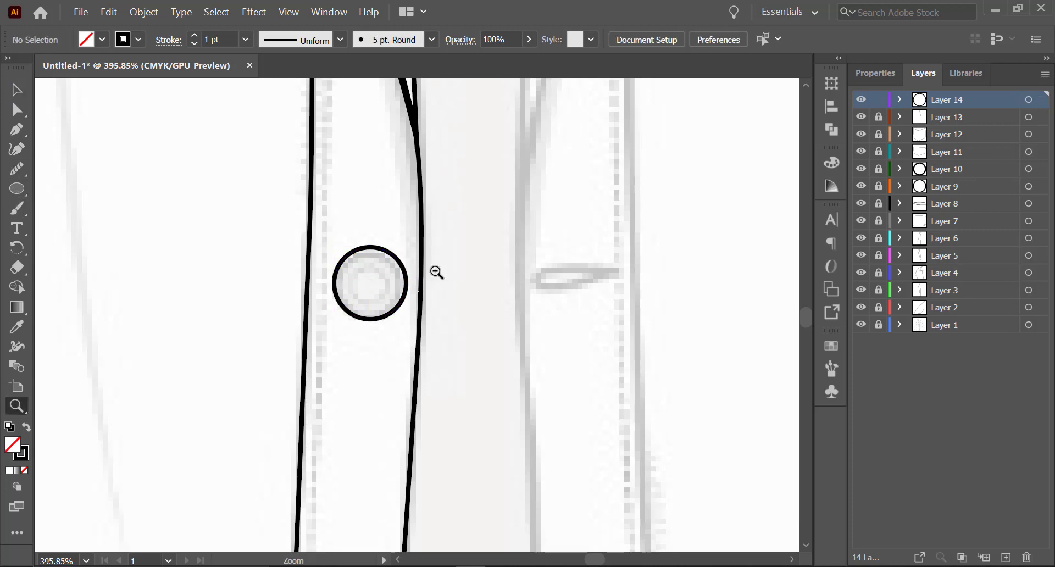
drag(436, 273, 467, 273)
click(15, 189)
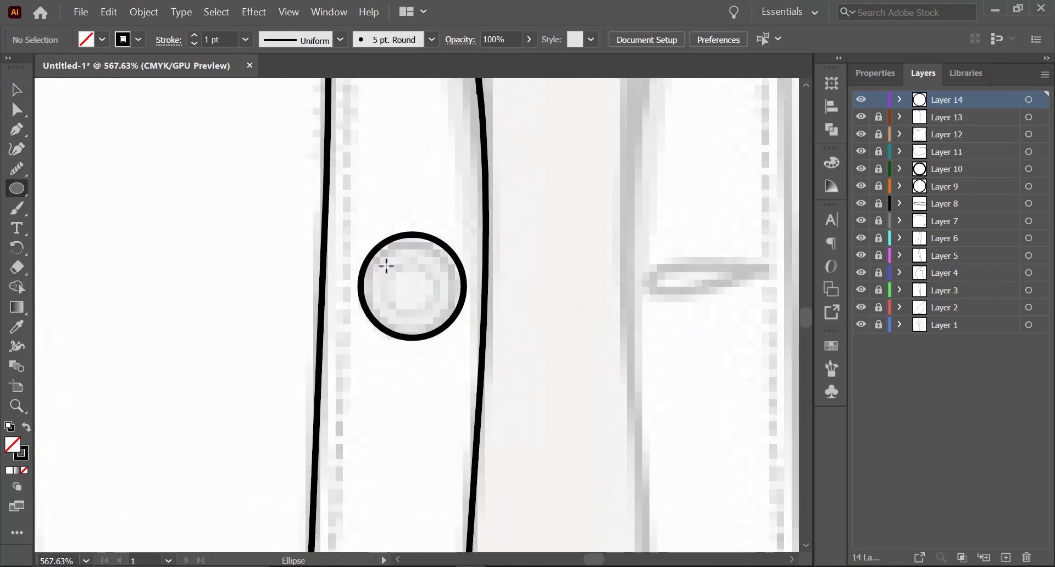
drag(387, 265, 444, 322)
key(v)
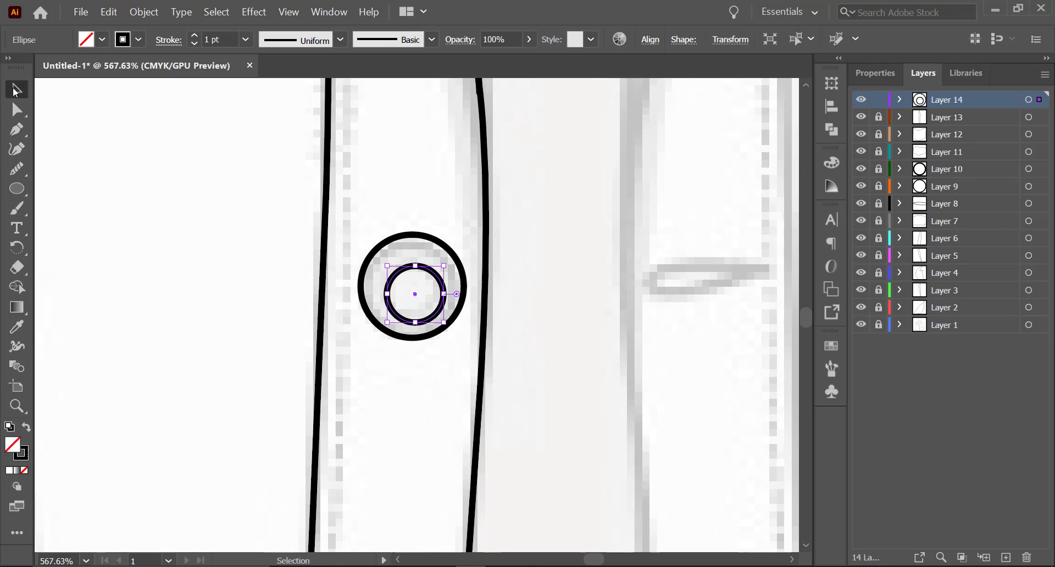
click(405, 198)
drag(416, 267, 245, 256)
click(437, 178)
Step: Copy both rings of the upper placket button down onto the next button of the placket
key(z)
drag(421, 286, 313, 221)
click(17, 90)
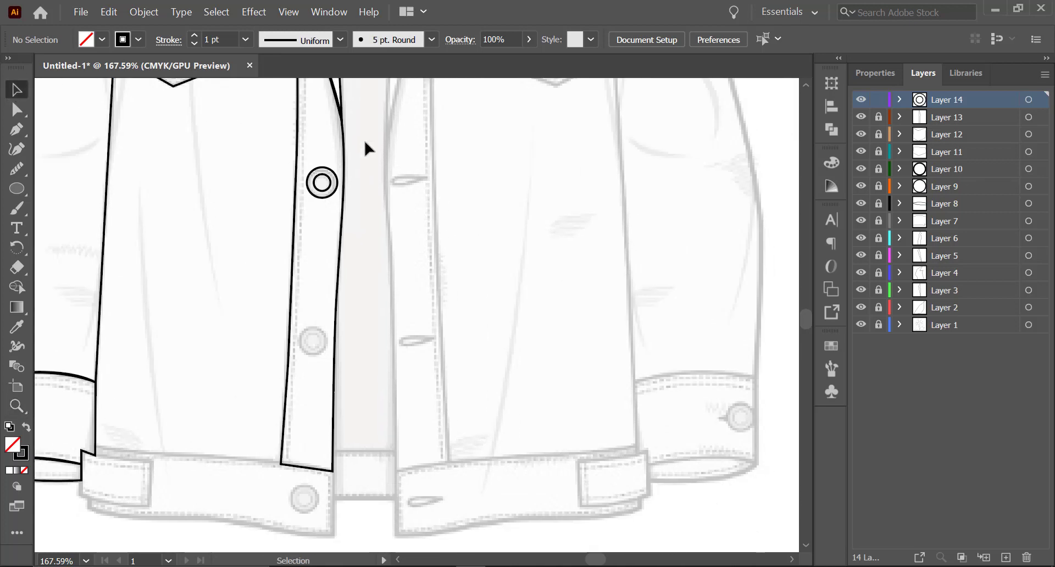
click(330, 195)
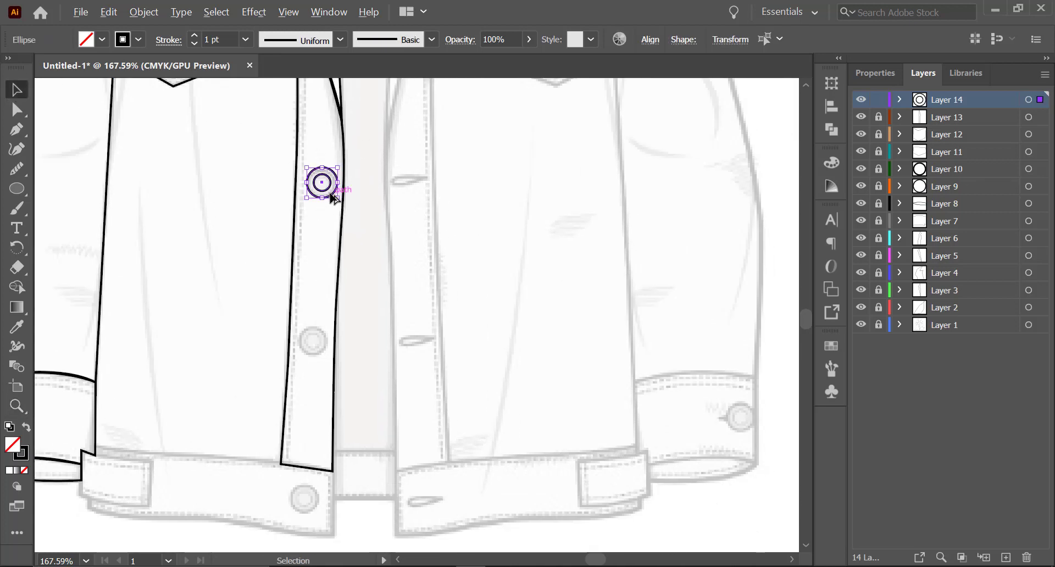
drag(332, 198, 323, 355)
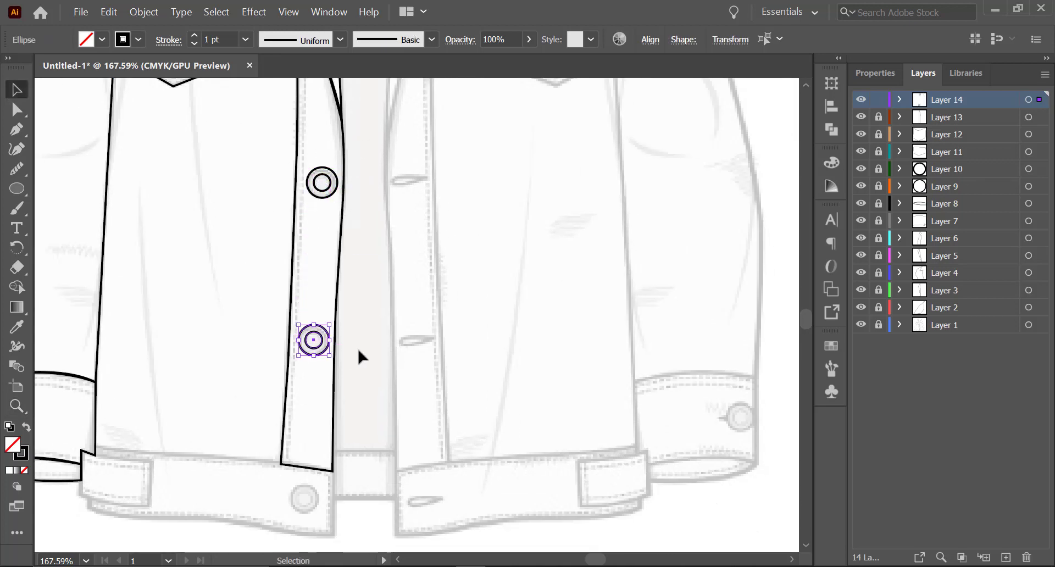
click(370, 254)
Step: Lock the placket buttons' layer and add a new layer for the waistband's side tab
key(z)
drag(334, 253, 233, 269)
key(space)
drag(308, 313, 541, 377)
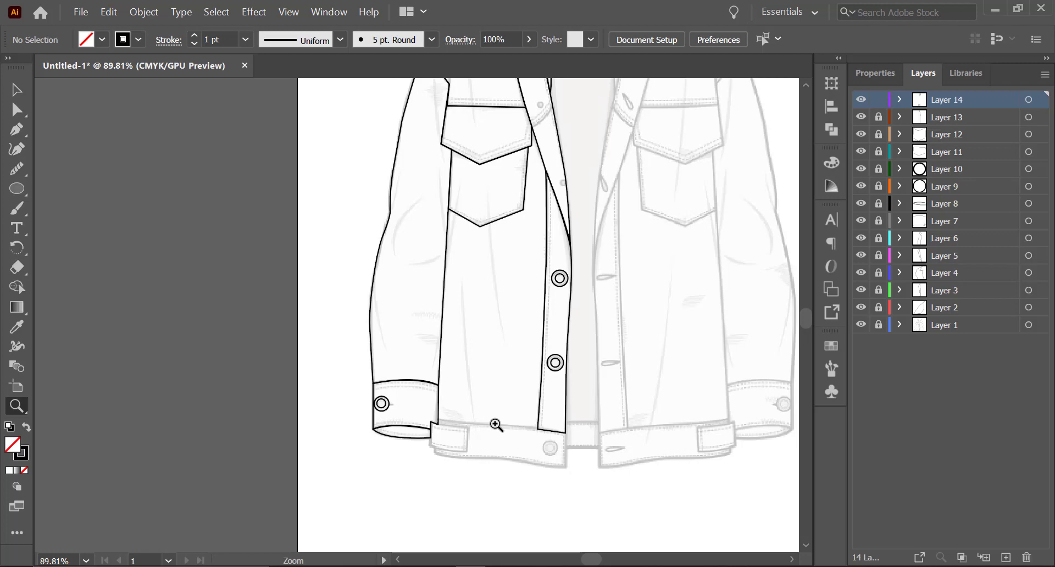
key(space)
drag(483, 418, 434, 257)
drag(281, 287, 412, 282)
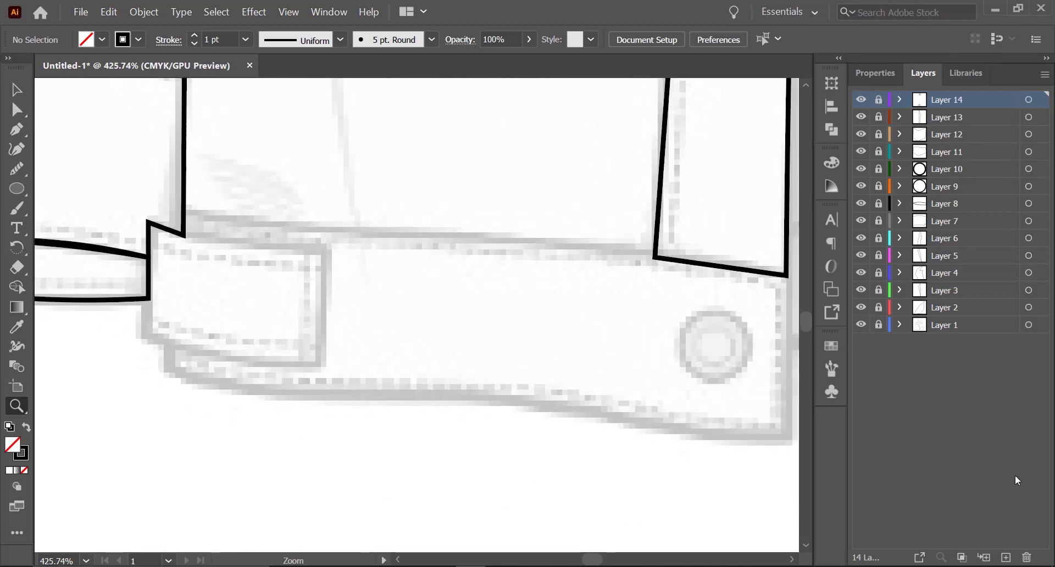
click(1006, 557)
Step: Trace the waistband tab's curved upper edge and its straight inner end with the Pen tool
click(16, 129)
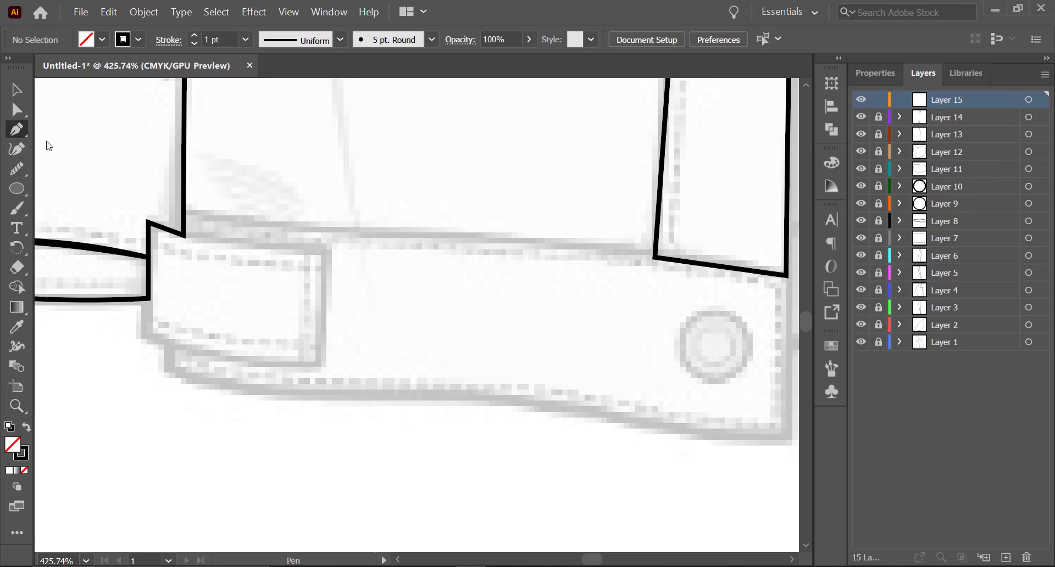
click(148, 222)
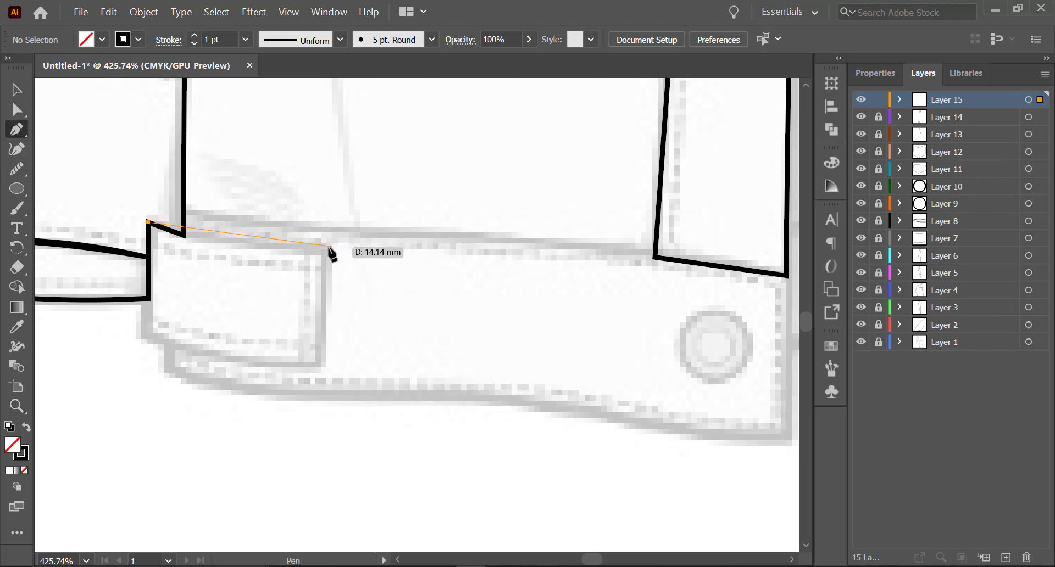
drag(328, 248, 457, 242)
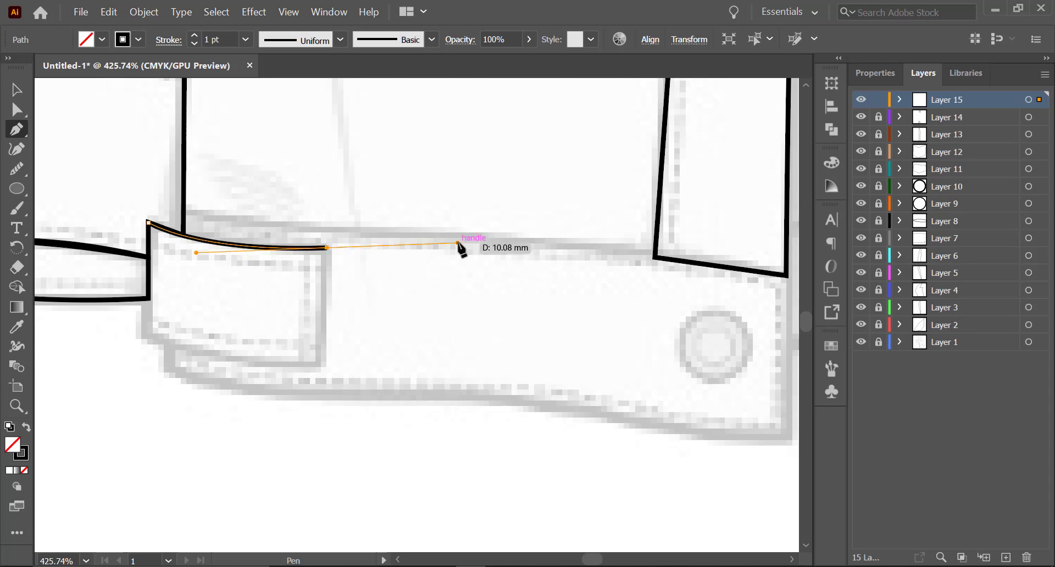
click(328, 249)
click(327, 363)
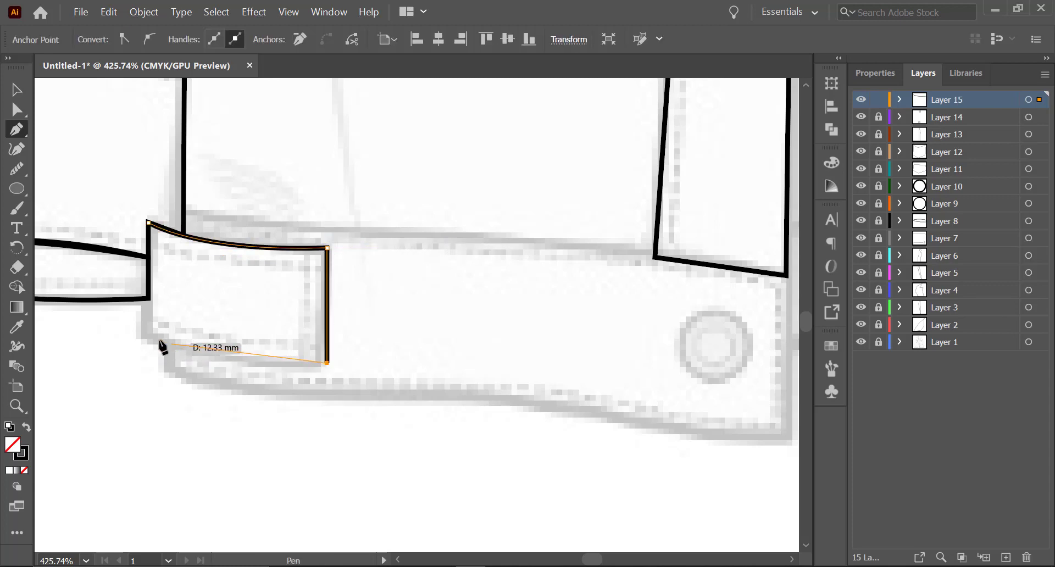
Step: Trace the tab's curved lower edge and close its outline at the upper outer corner
click(140, 332)
drag(105, 303, 92, 300)
key(ctrl+z)
drag(145, 332, 100, 295)
click(145, 331)
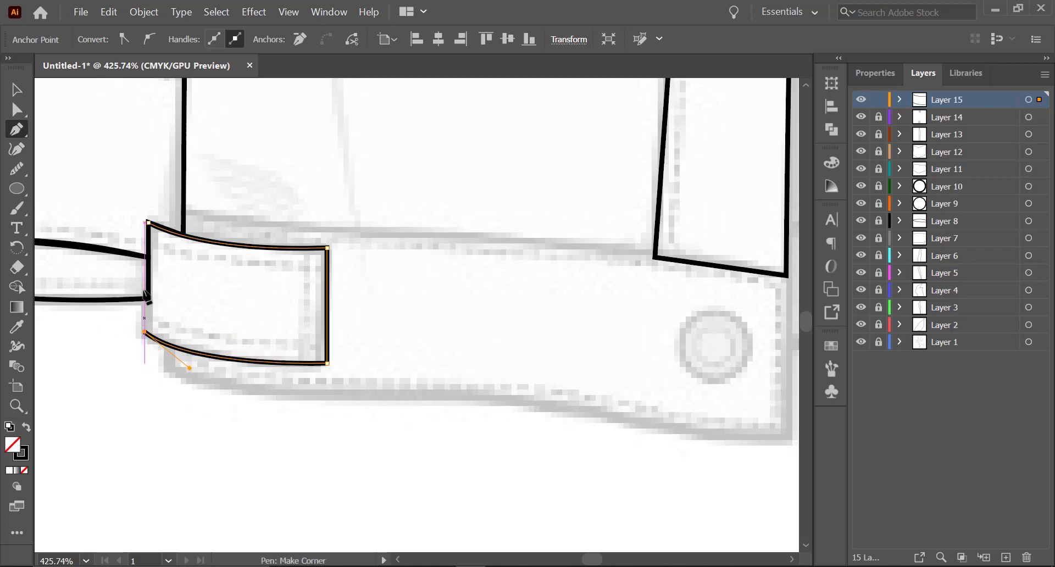
click(148, 223)
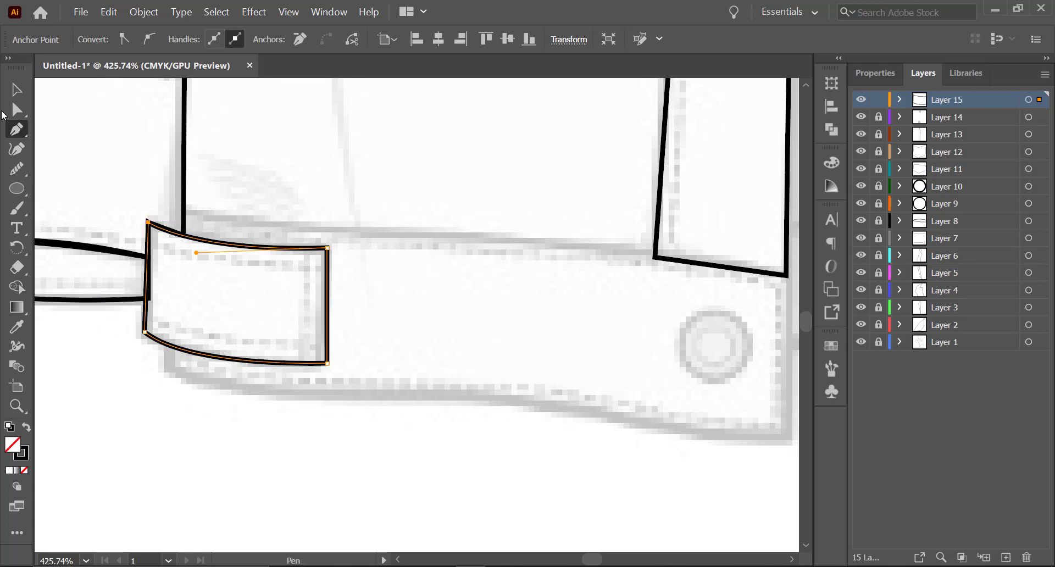
click(11, 88)
click(434, 242)
Step: Lock the tab's layer and add a new layer for the left waistband
key(z)
drag(402, 254, 344, 258)
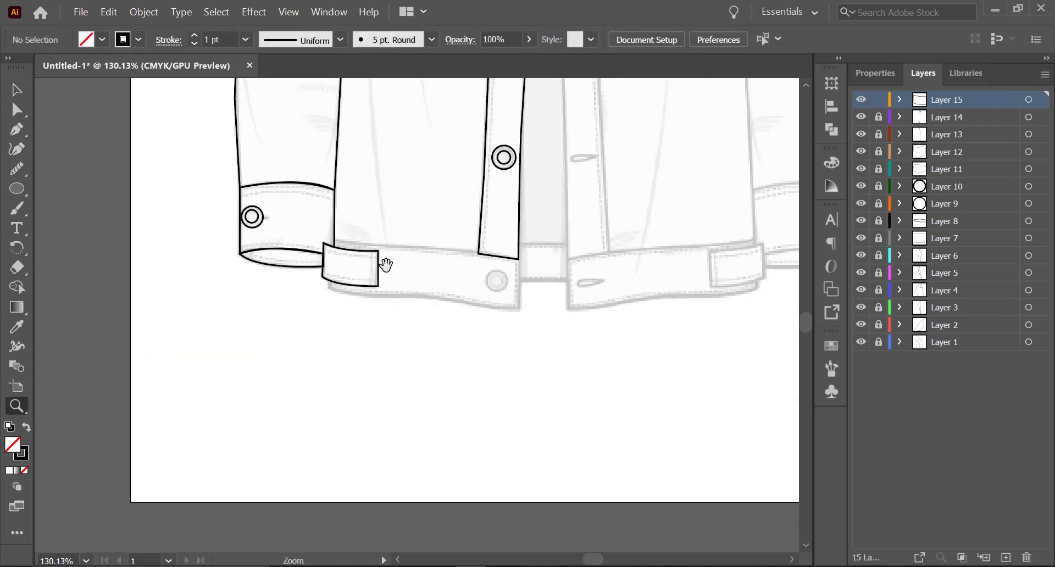
drag(404, 278, 765, 248)
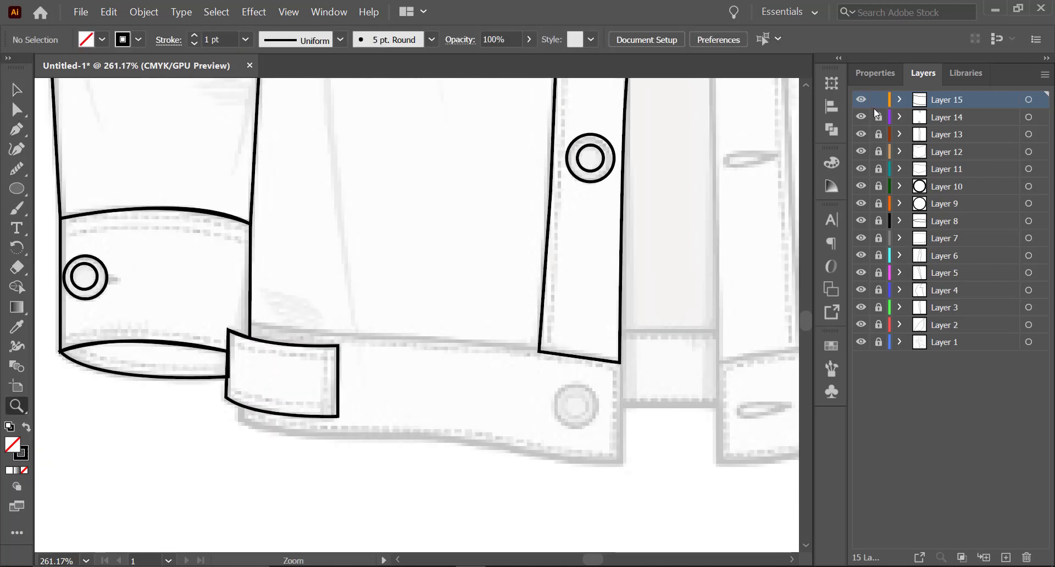
click(1005, 557)
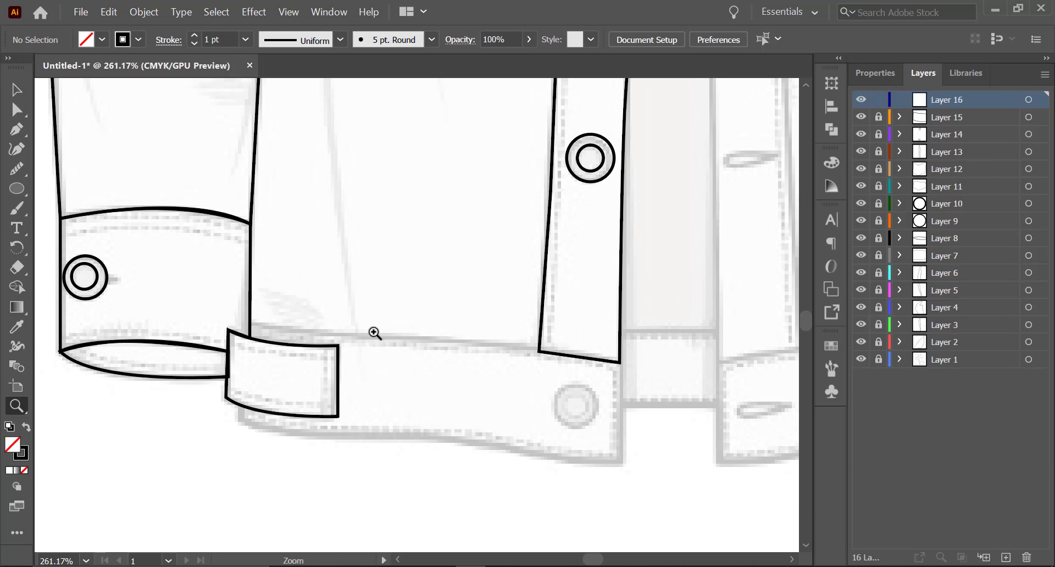
drag(372, 332, 405, 343)
Step: Trace the left waistband's upper edge from the side seam along the placket's lower end to its front corner
key(p)
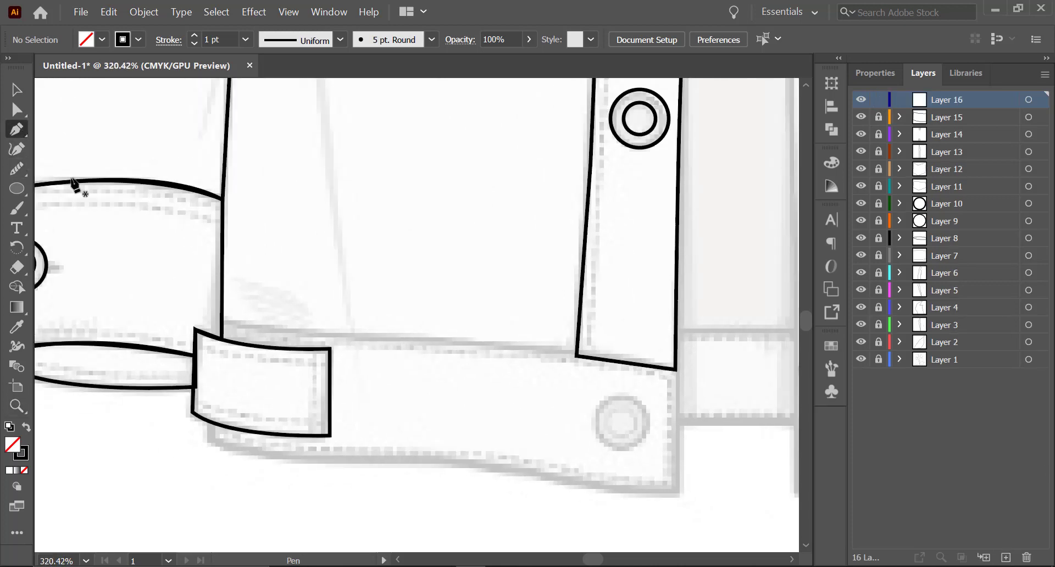
click(222, 318)
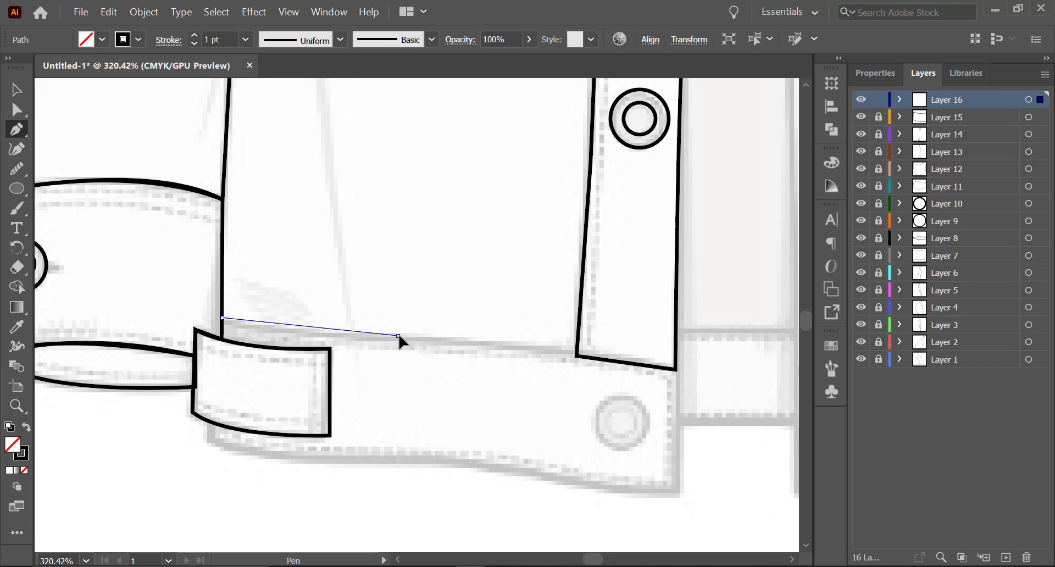
drag(398, 335, 506, 340)
click(578, 350)
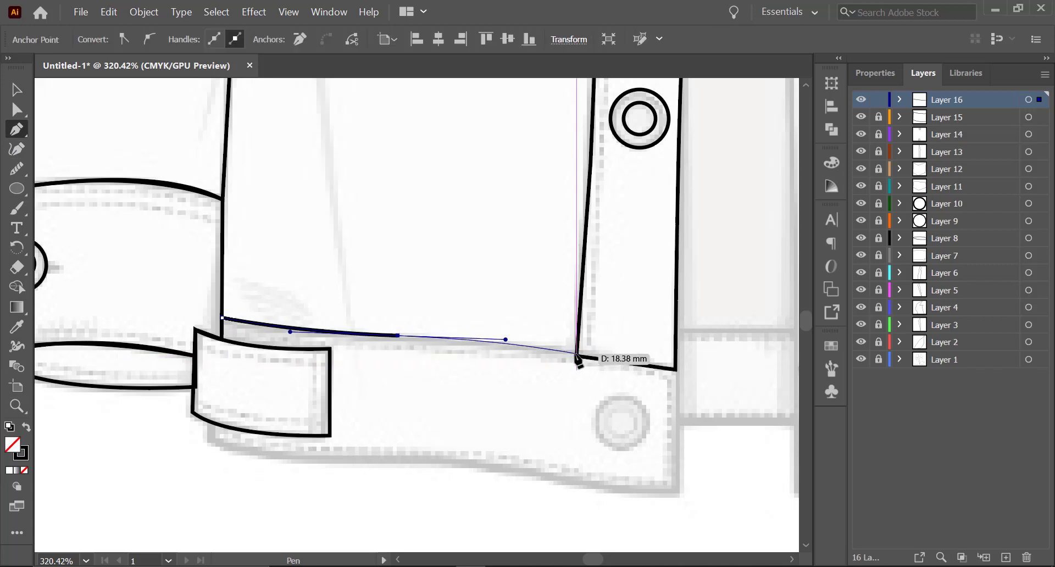
click(576, 354)
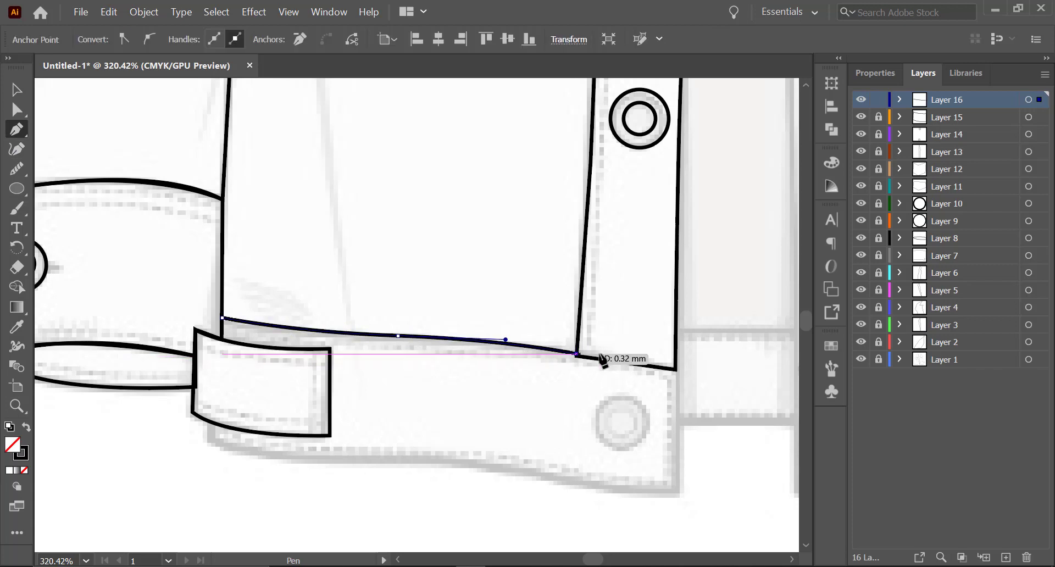
click(680, 369)
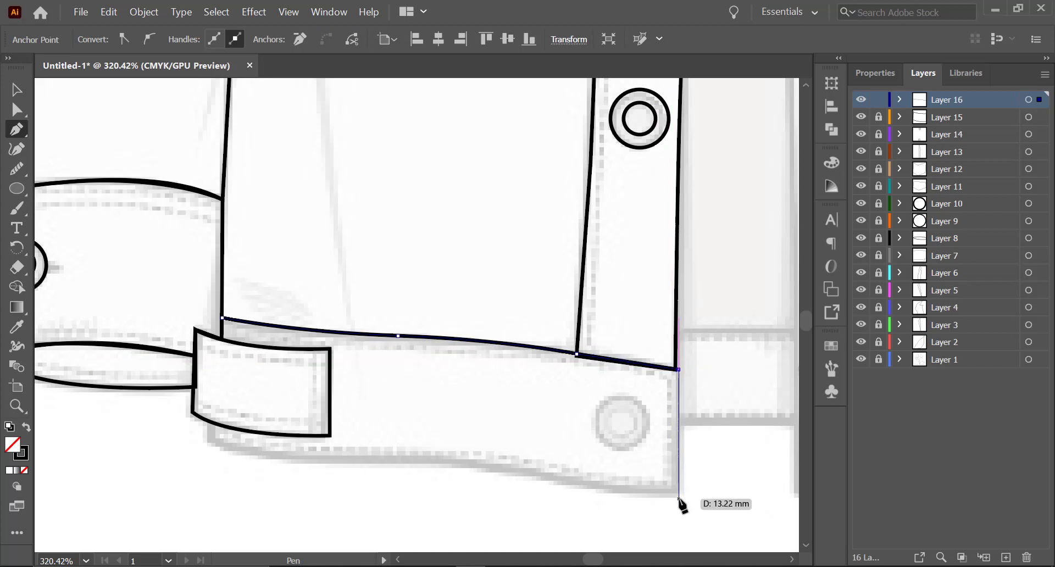
Step: Trace the waistband's front edge and the first curved stretch of its lower hem, ending in a corner point
click(679, 493)
drag(503, 470, 401, 449)
key(ctrl+z)
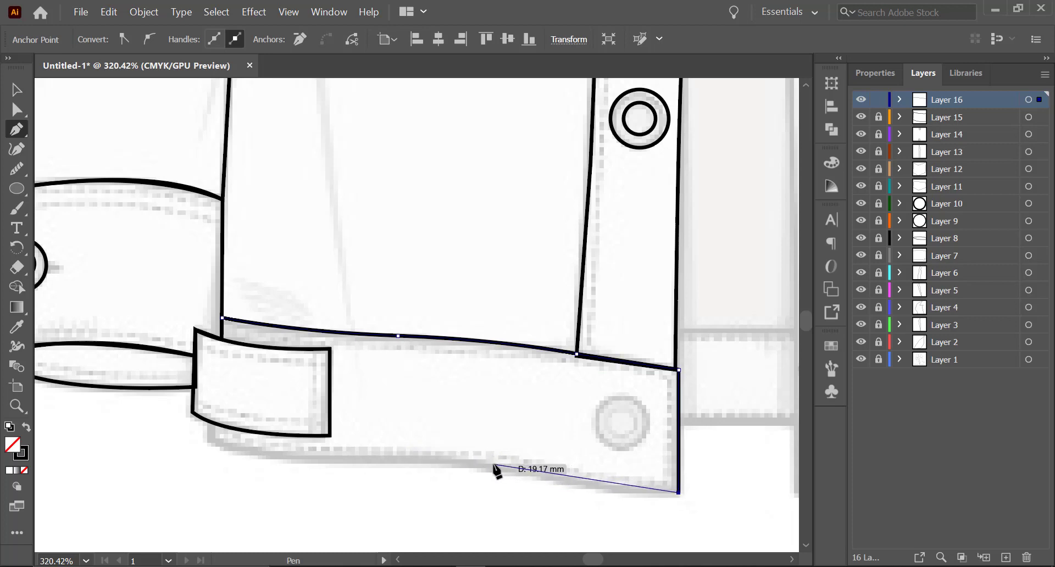
drag(494, 465, 363, 428)
key(ctrl+z)
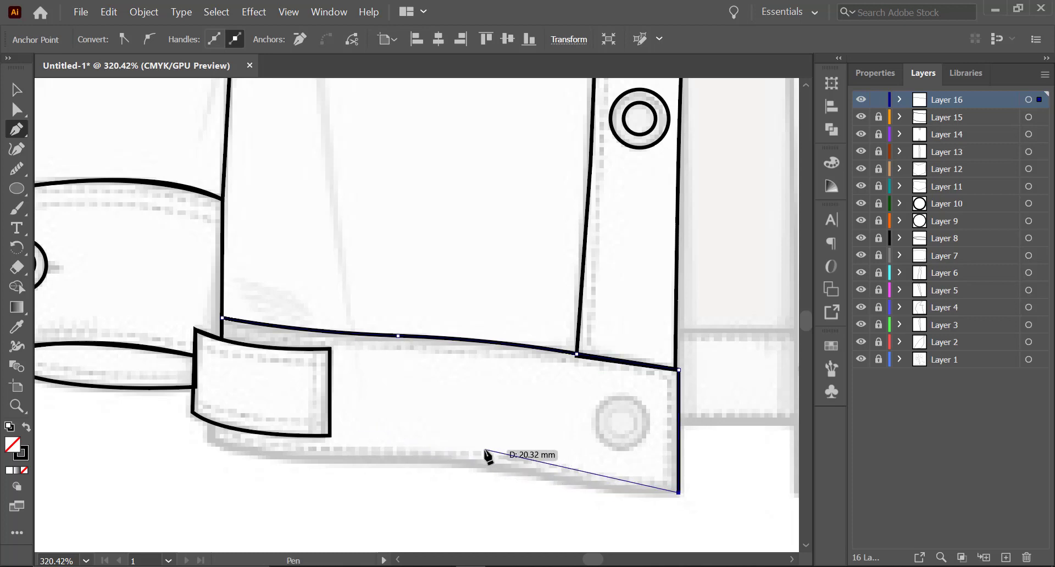
drag(483, 466, 389, 443)
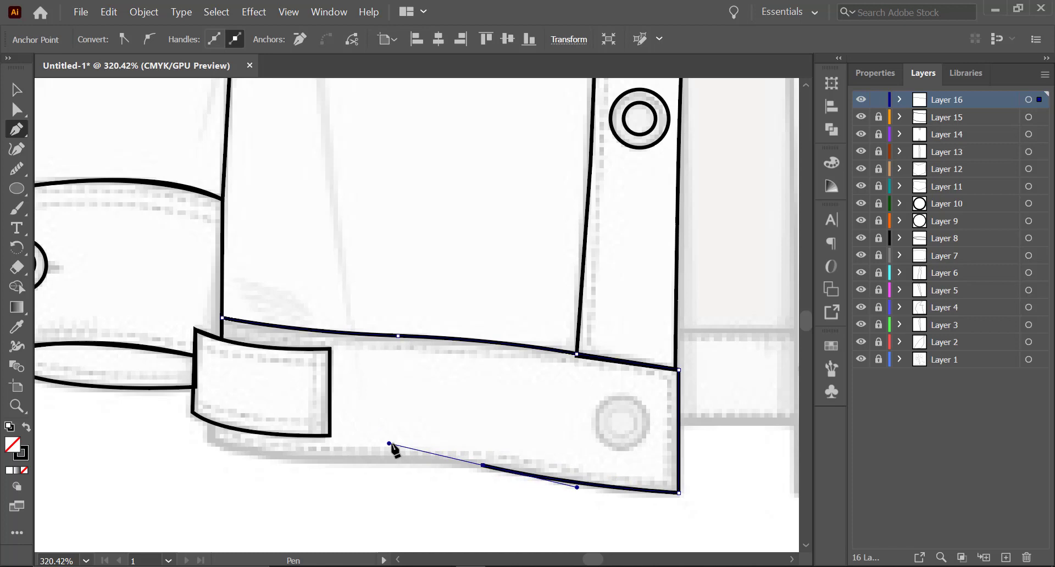
click(483, 466)
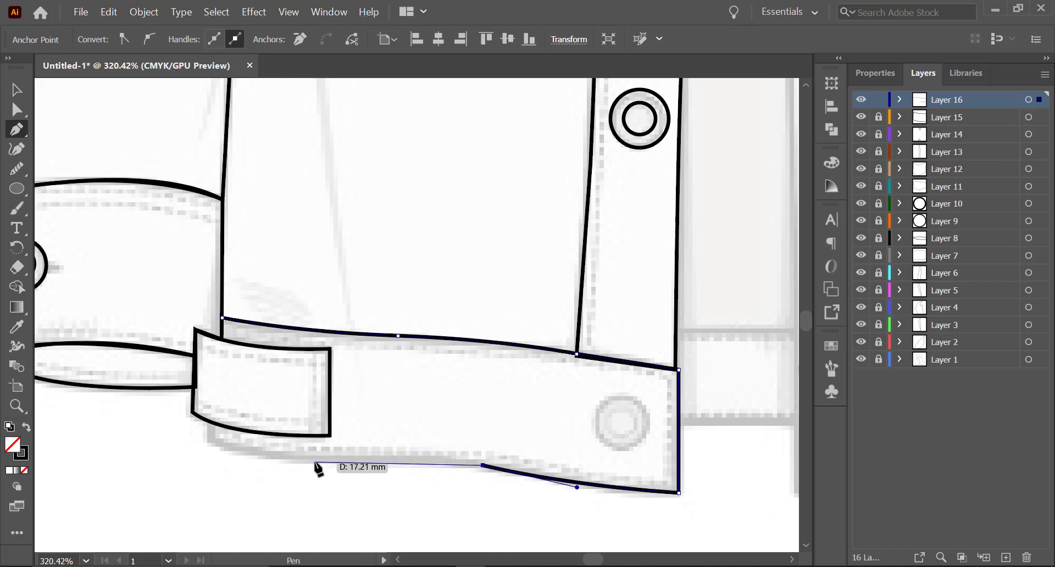
Step: Continue the waistband's curved lower hem to its outer corner and up to the tab's lower edge
drag(323, 461, 172, 412)
click(323, 461)
key(ctrl+z)
click(208, 440)
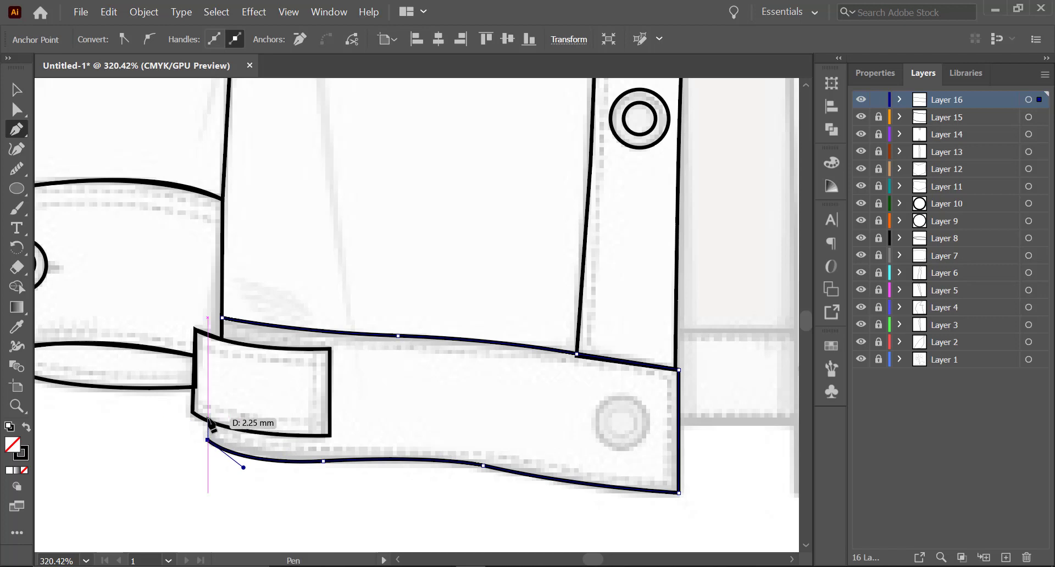
click(208, 421)
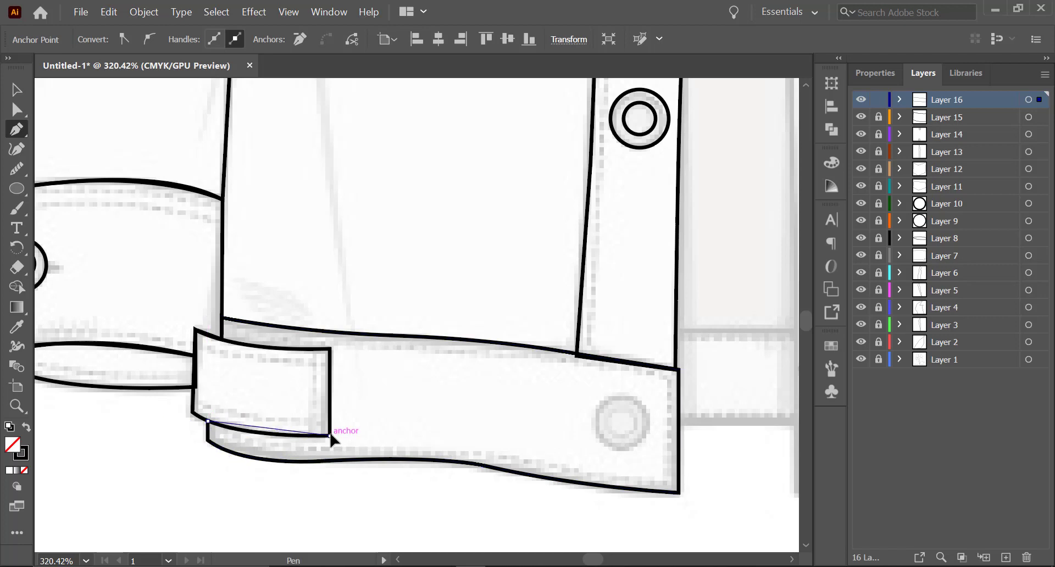
Step: Follow the tab's lower, inner and upper edges and close the waistband outline at the side seam
drag(330, 435, 384, 435)
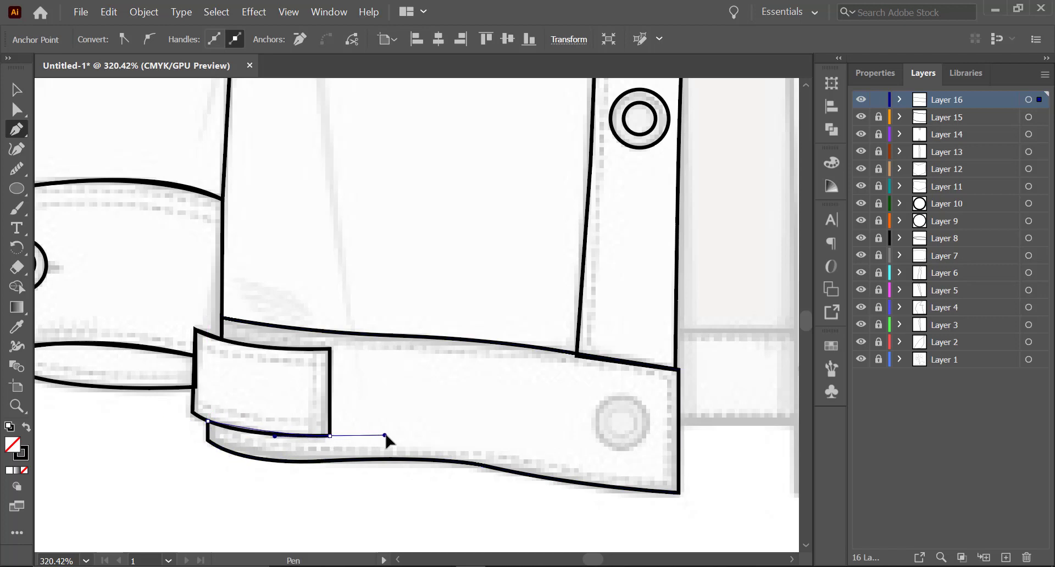
click(329, 436)
click(330, 349)
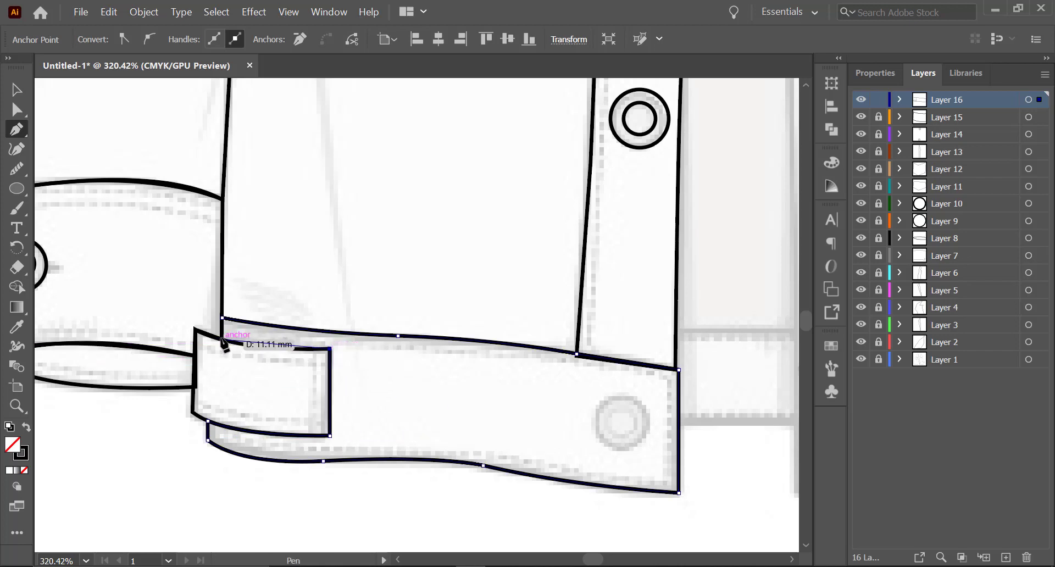
drag(222, 340, 212, 331)
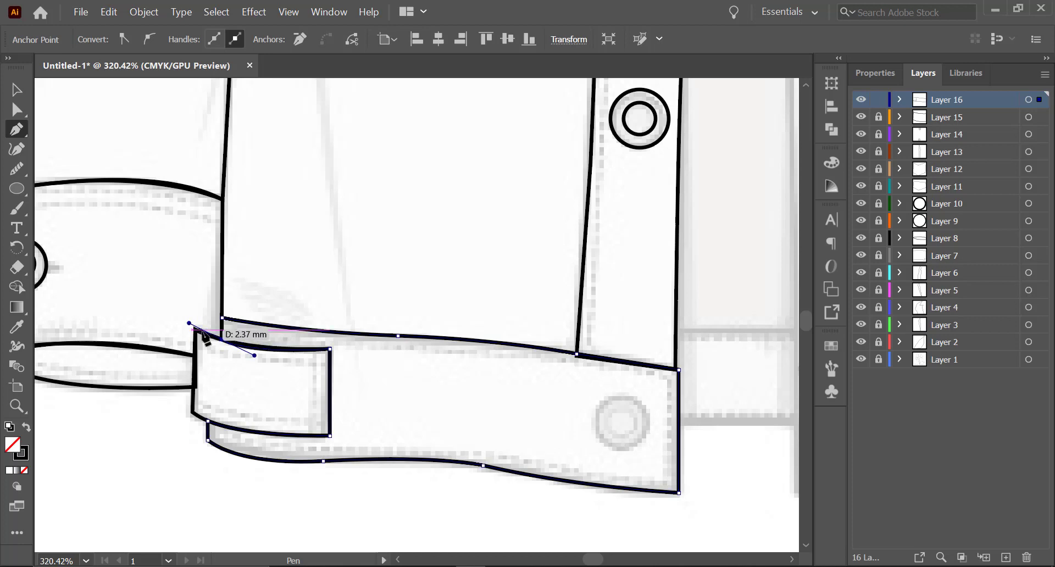
click(222, 340)
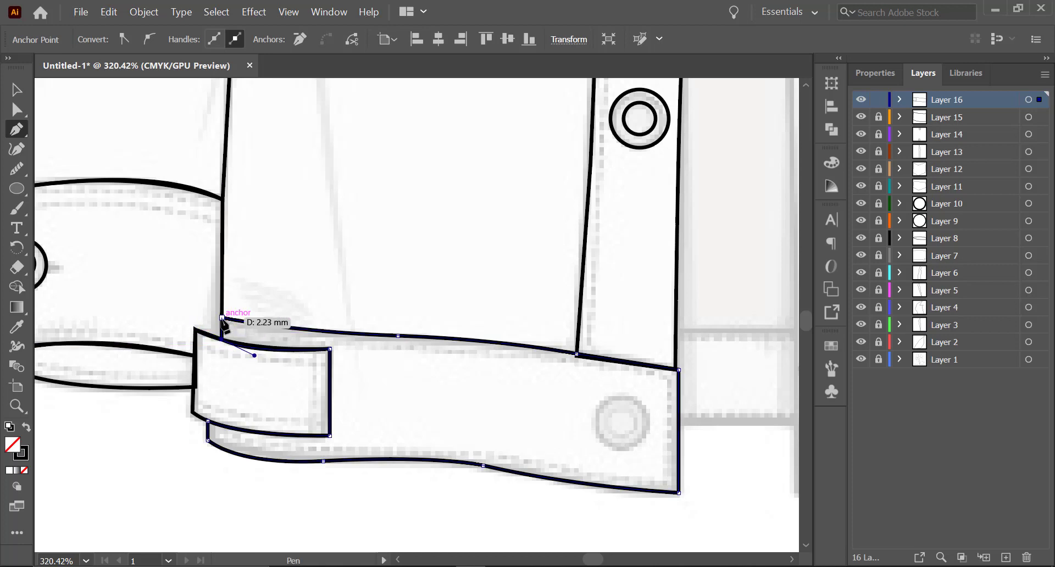
click(223, 318)
key(v)
click(245, 161)
Step: Unlock Layers 12 to 16
key(z)
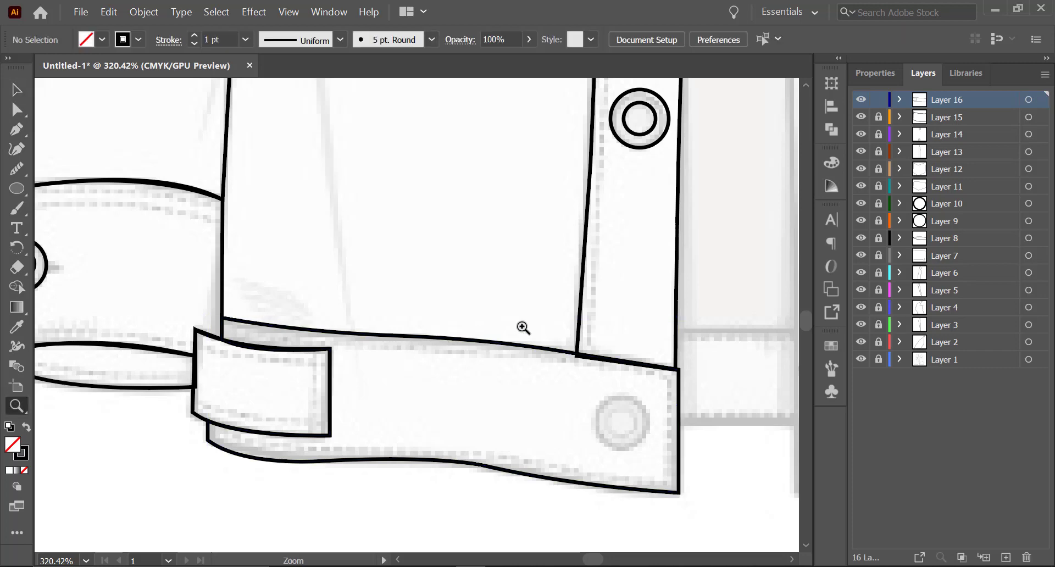
drag(544, 325, 357, 324)
drag(591, 269, 483, 357)
click(483, 359)
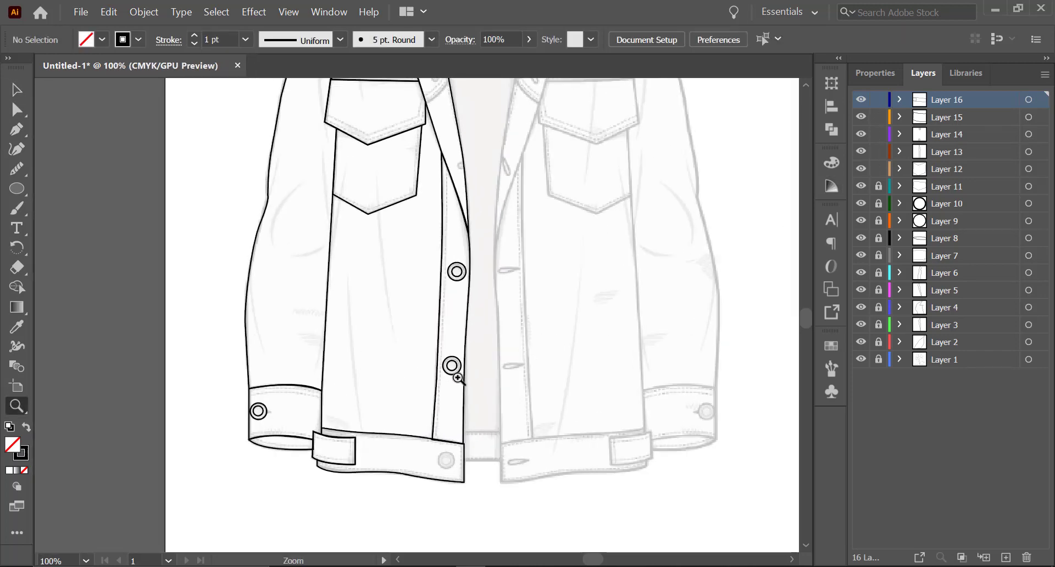
Step: Copy both rings of the lower placket button down onto the waistband's button position
drag(458, 378, 510, 378)
click(18, 90)
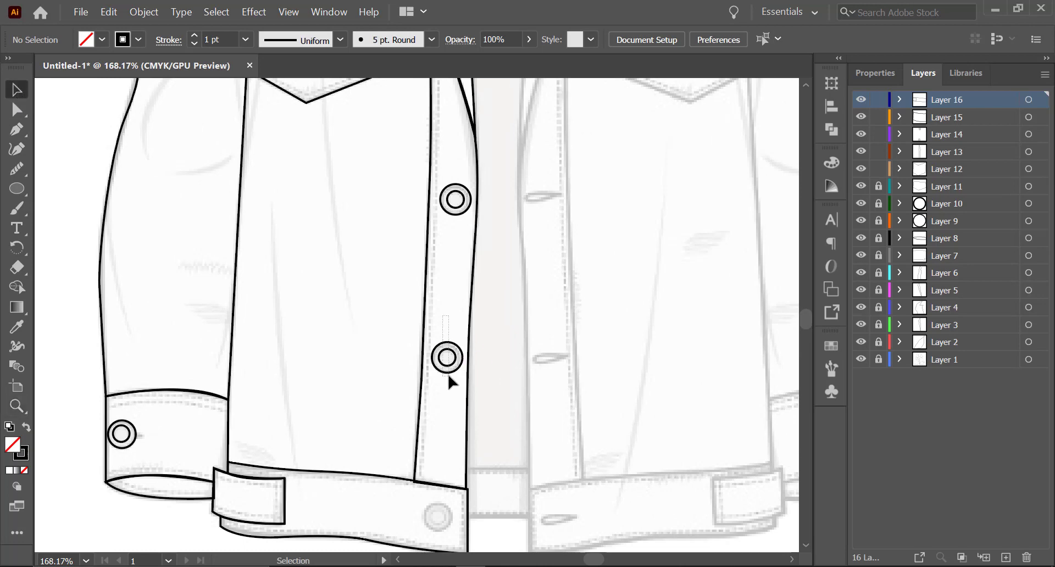
click(448, 375)
drag(447, 412, 458, 306)
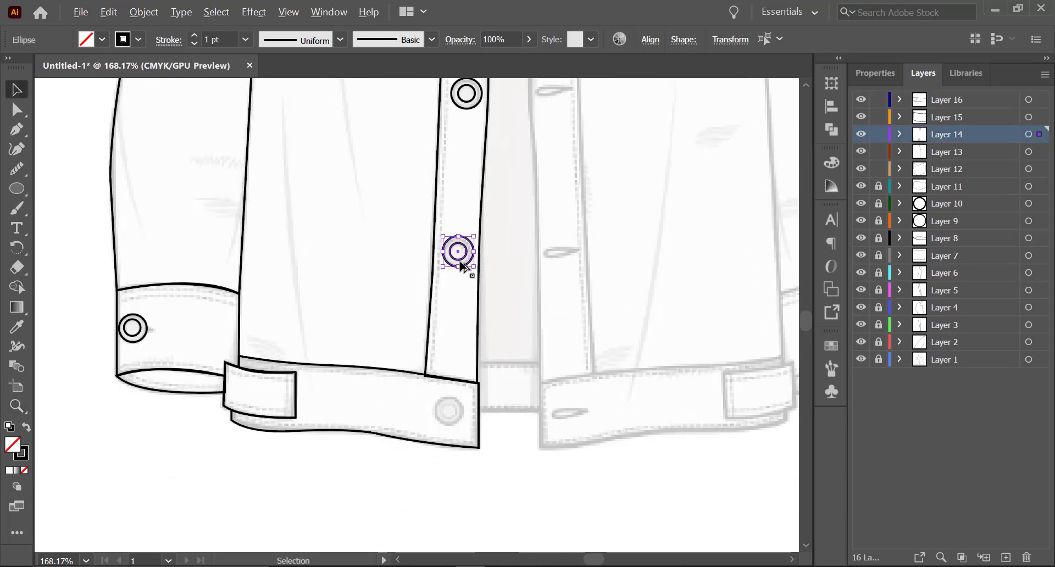
drag(460, 264, 454, 421)
key(alt+shift)
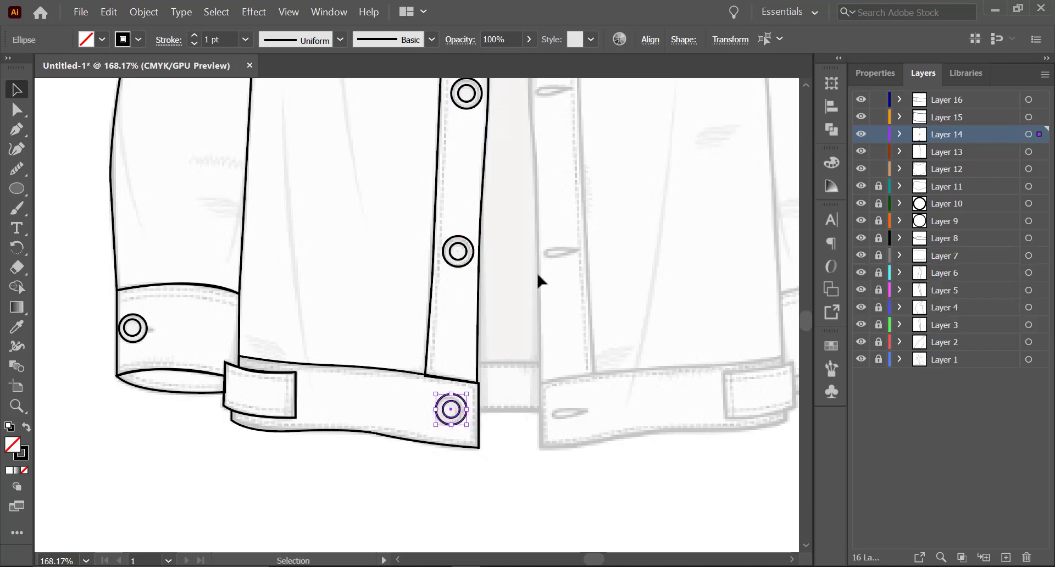
click(516, 278)
Step: Hide and show the template layer to check the traced half of the jacket on its own
key(z)
drag(575, 254, 497, 378)
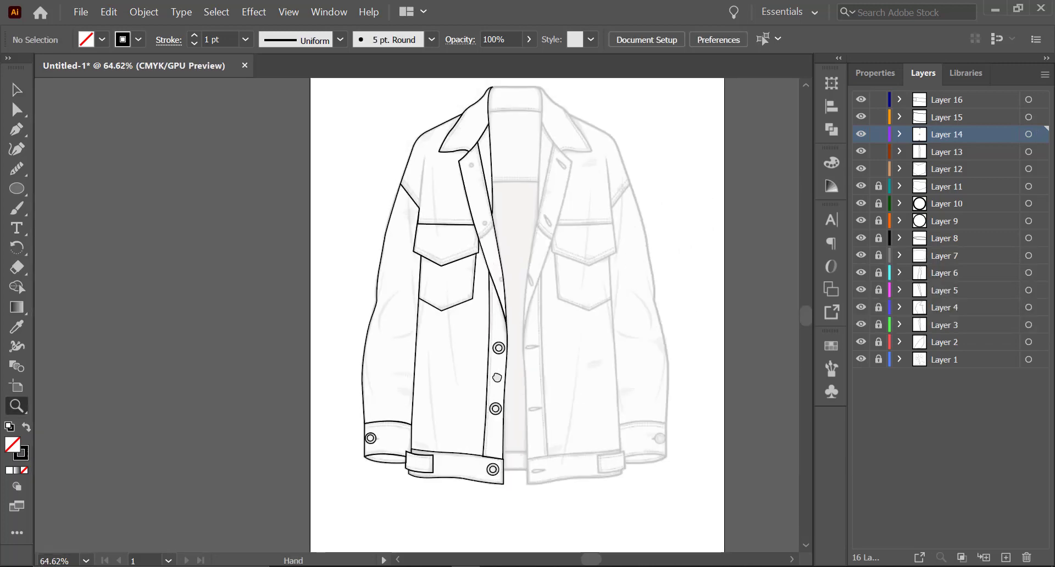
click(861, 359)
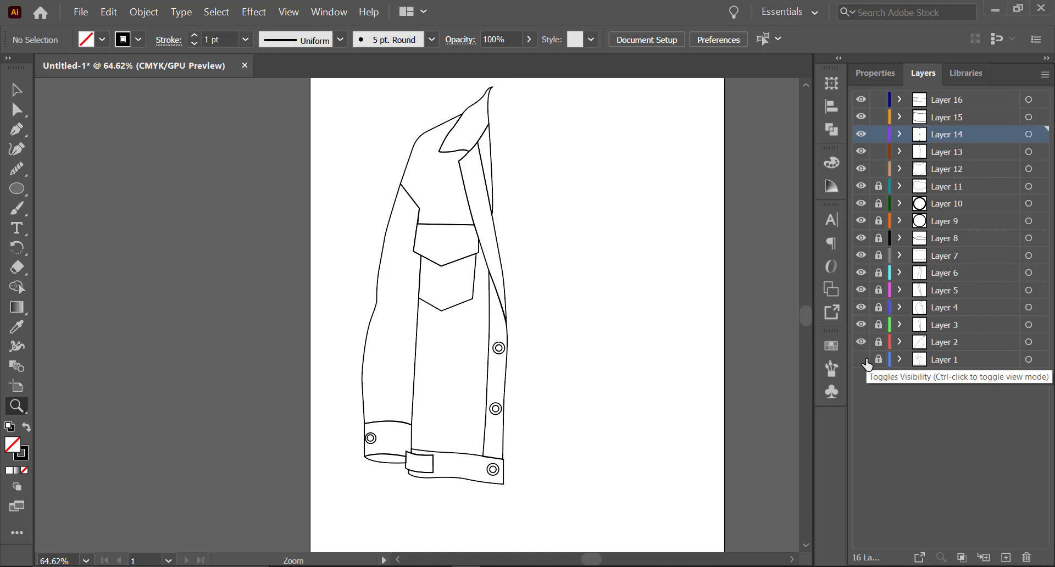
click(862, 360)
click(863, 360)
click(863, 360)
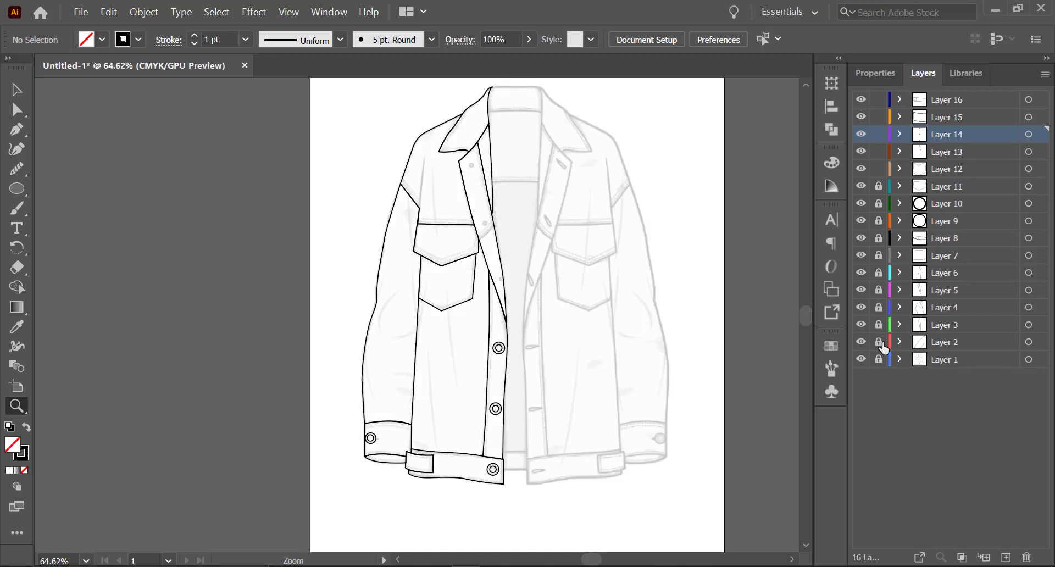
Step: Select all traced paths of the left jacket half and duplicate them over the template's right half
click(15, 92)
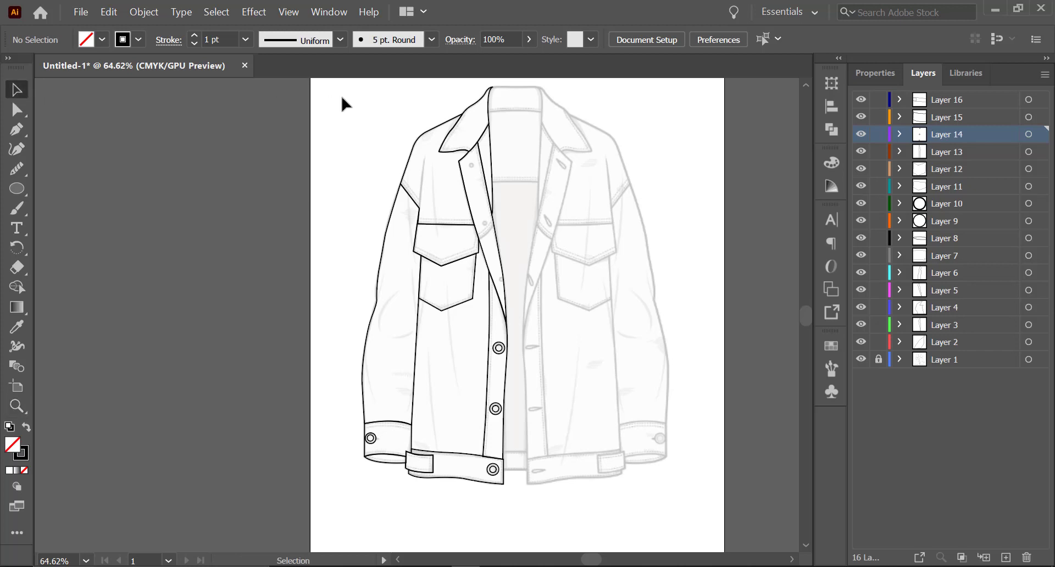
click(862, 360)
click(861, 359)
drag(340, 89, 566, 511)
drag(500, 407, 679, 413)
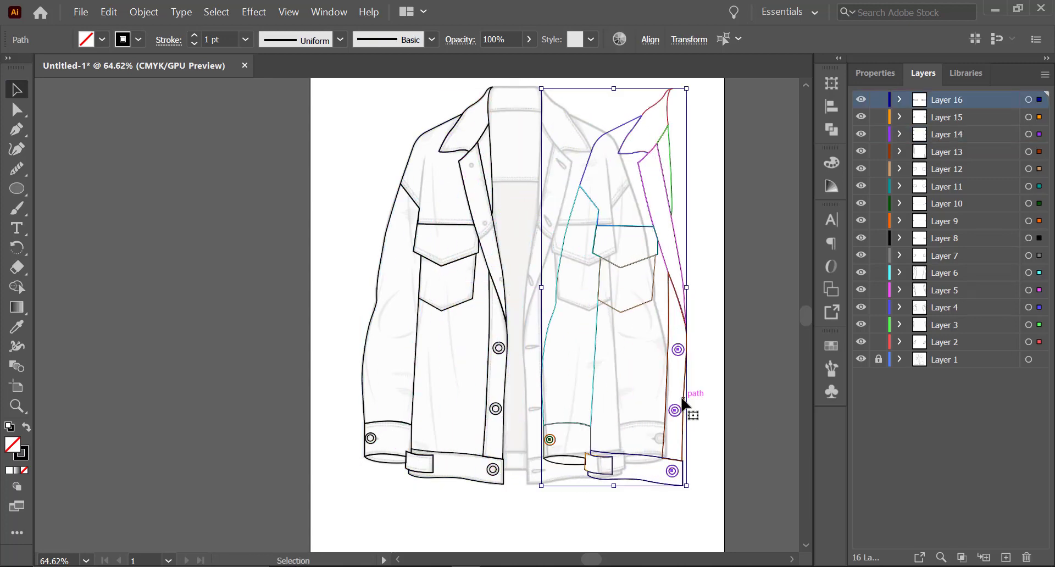
Step: Reflect the duplicated half across the vertical axis and align it with the template's right half
right_click(680, 413)
mouse_move(744, 325)
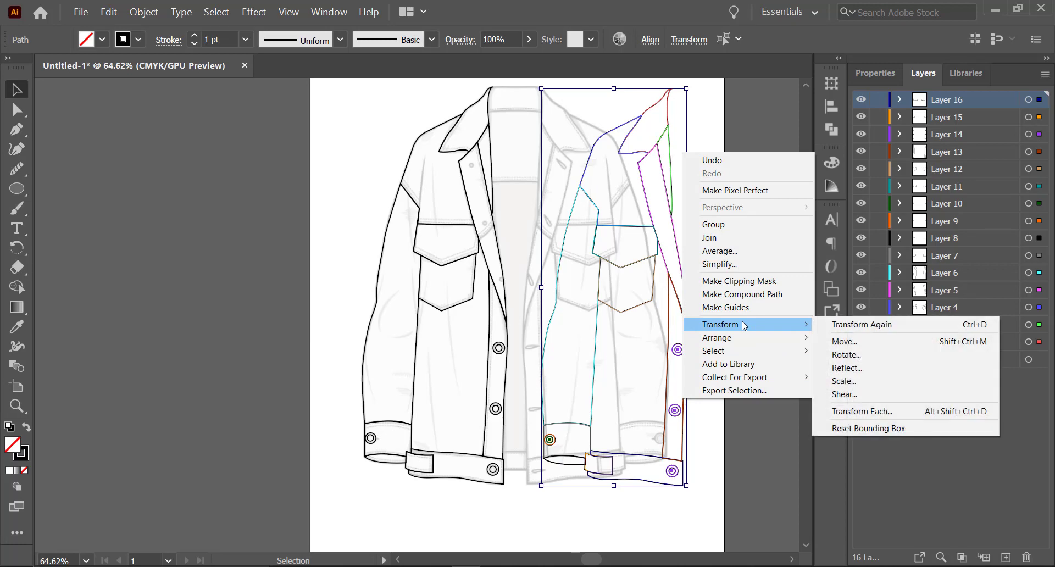
click(850, 366)
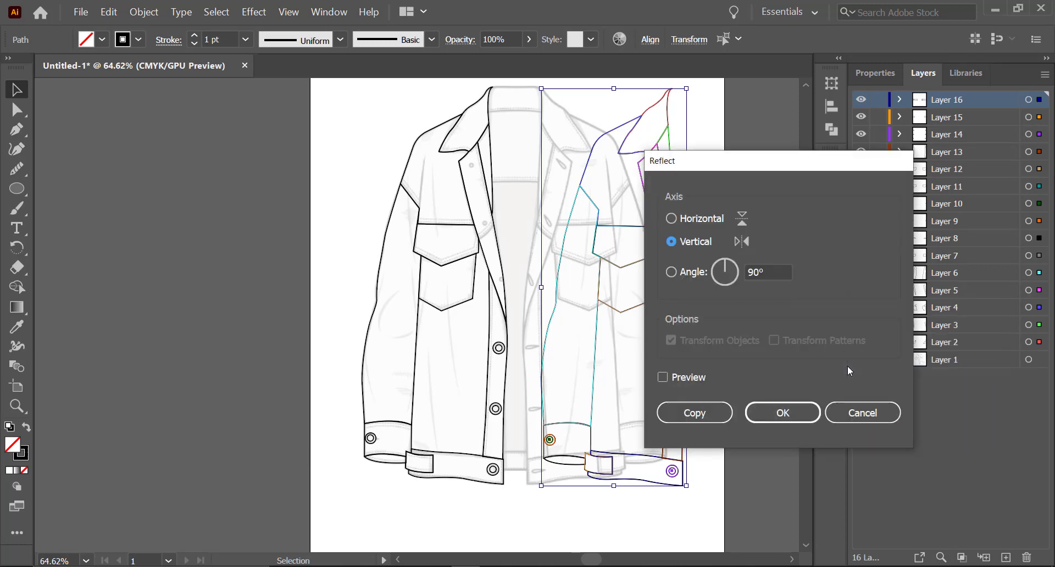
click(783, 413)
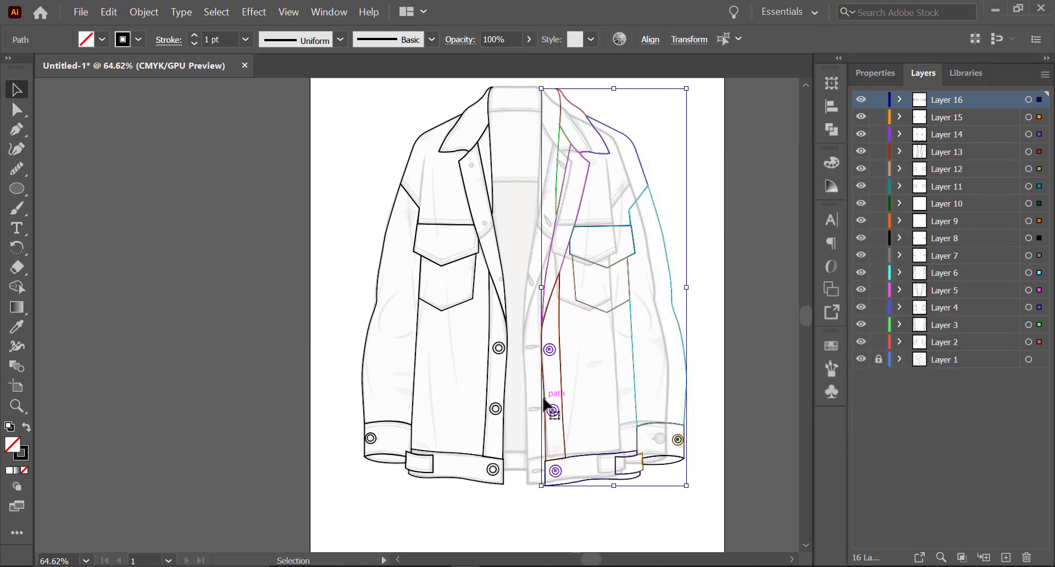
drag(544, 405, 527, 398)
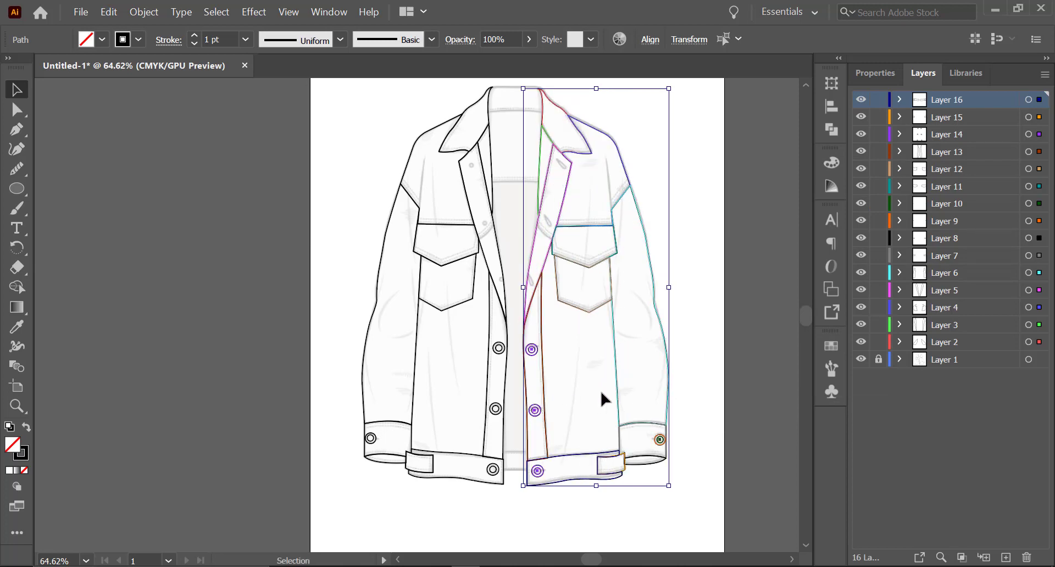
click(707, 373)
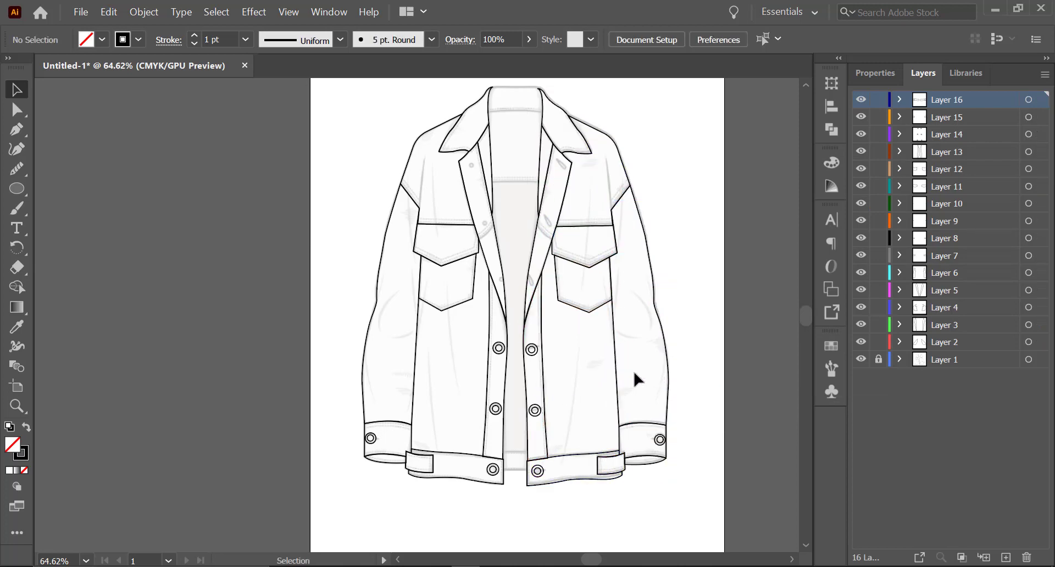
Step: Delete the mirrored buttons on the right placket and waistband, keeping the one on the cuff
click(530, 352)
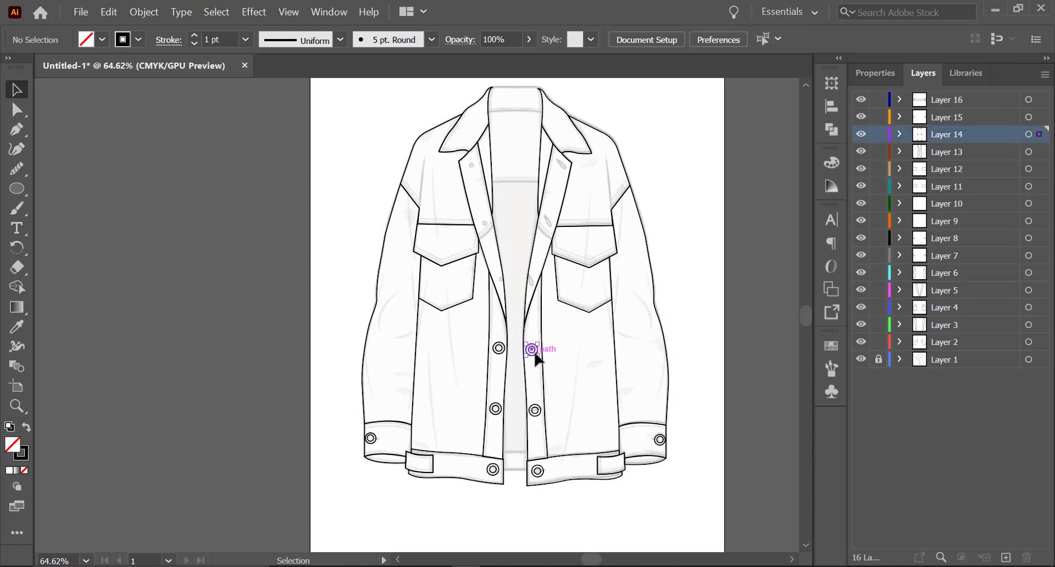
key(Delete)
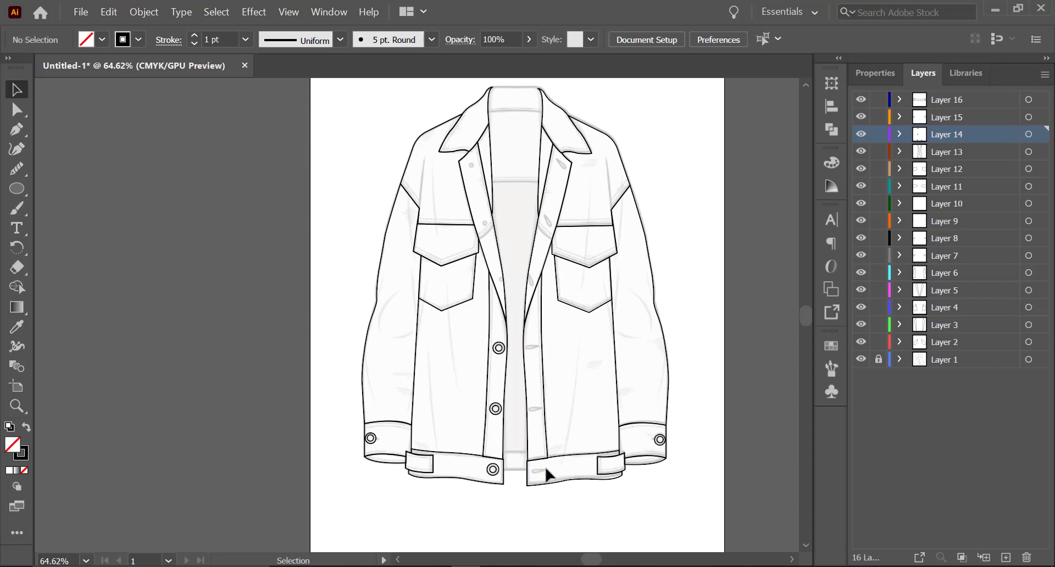
Step: Examine how the mirrored collar and shoulder outlines line up with the template
key(z)
drag(506, 318, 440, 341)
drag(514, 295, 469, 306)
drag(570, 261, 404, 262)
click(17, 98)
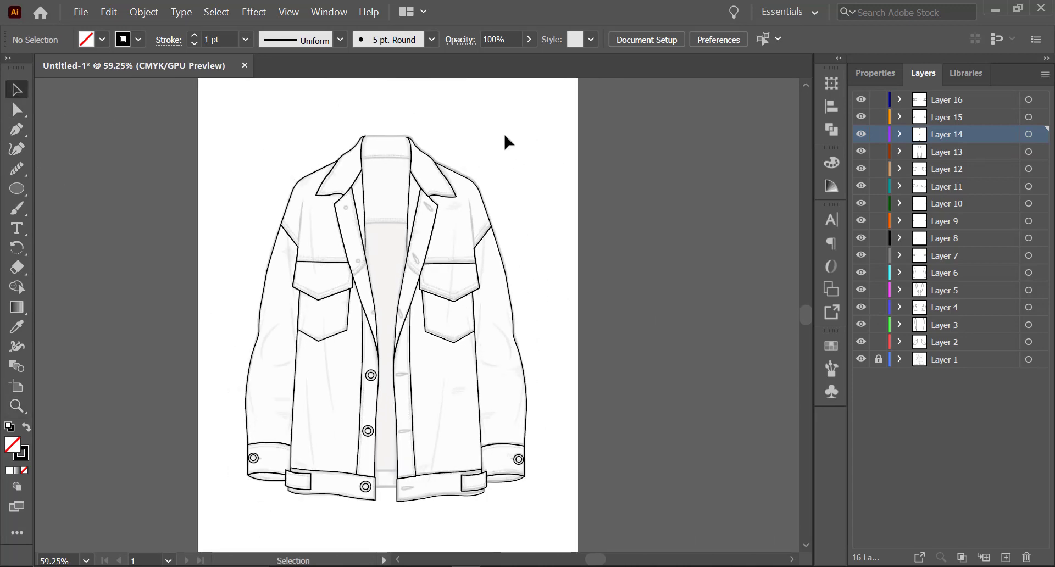
drag(504, 141, 392, 504)
key(z)
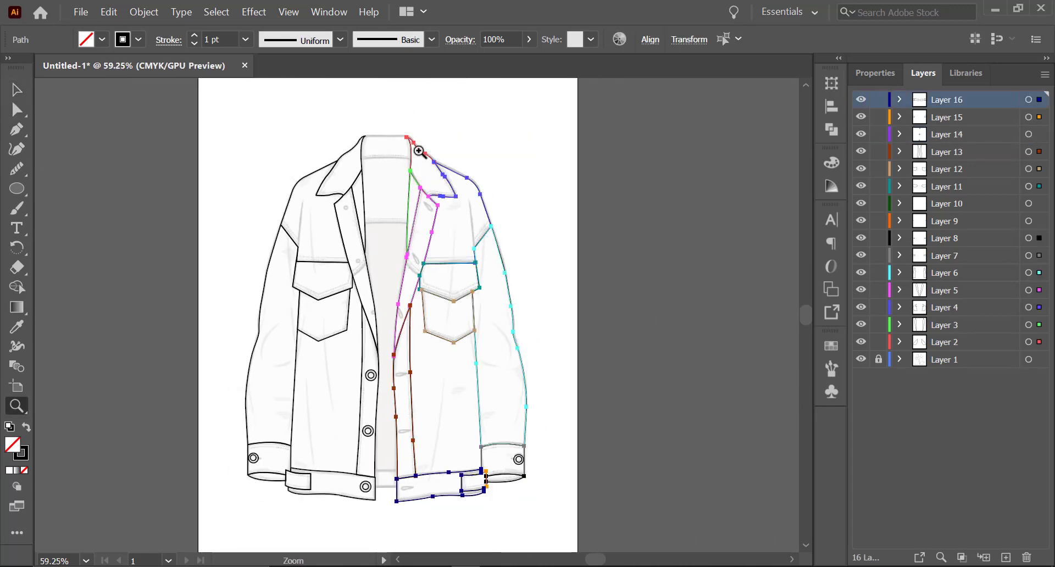
drag(420, 152, 666, 149)
click(17, 91)
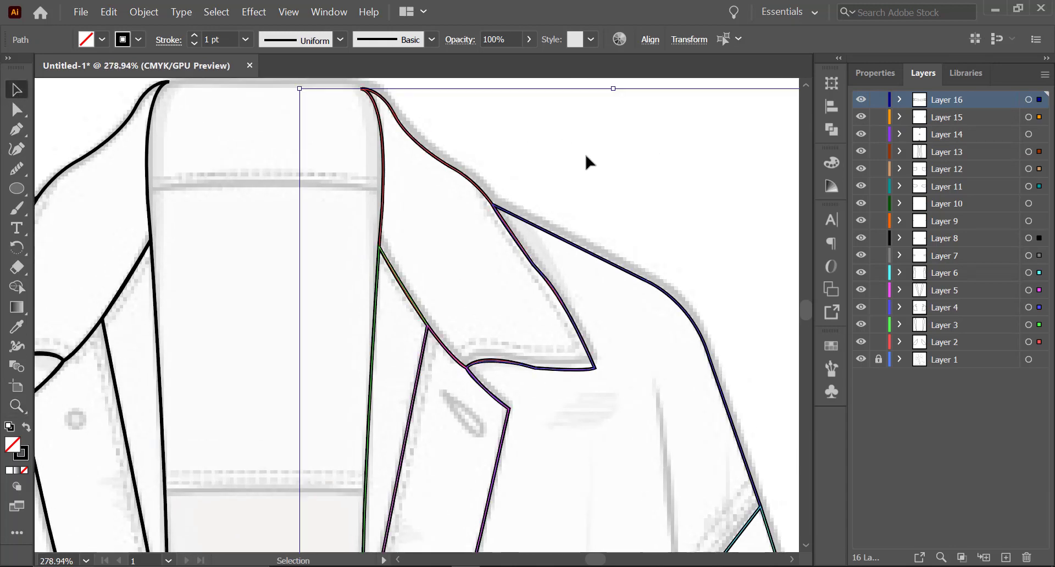
scroll(519, 269, up, 2)
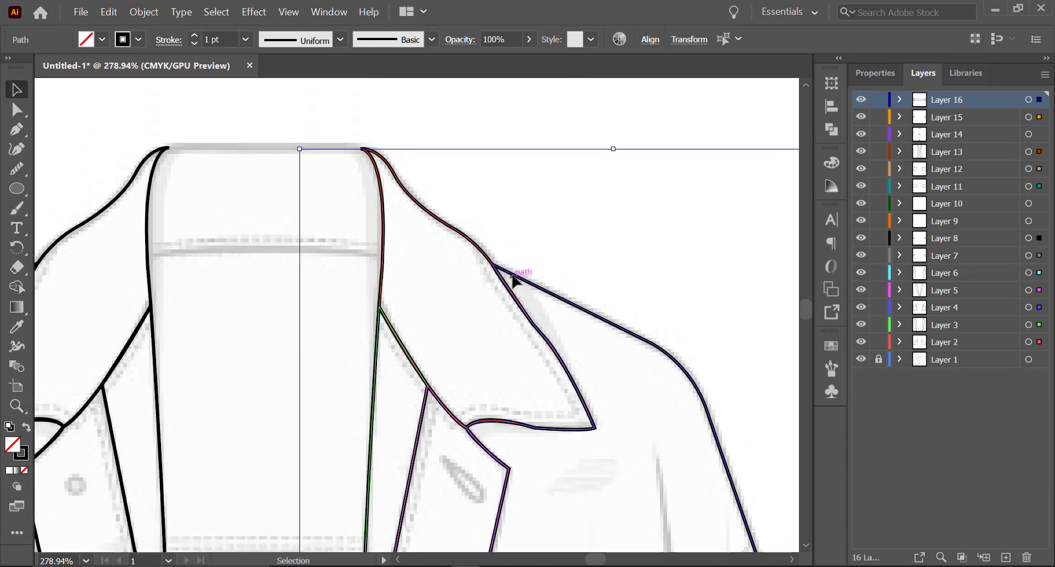
click(568, 222)
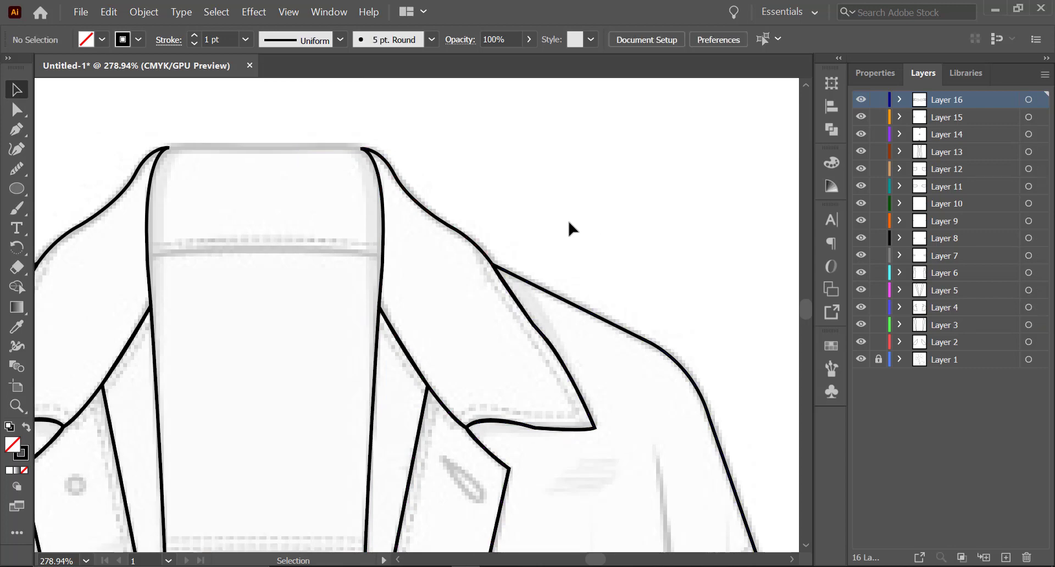
key(z)
drag(597, 222, 323, 261)
drag(548, 349, 501, 272)
drag(583, 242, 589, 212)
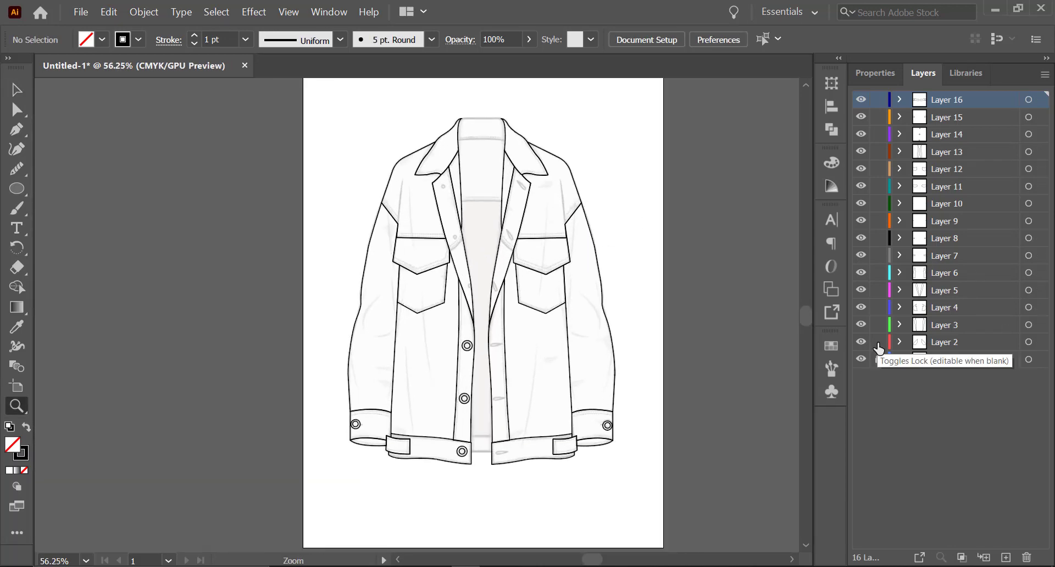
Step: Lock Layers 2 to 16 and add a new layer above them
drag(879, 359, 861, 175)
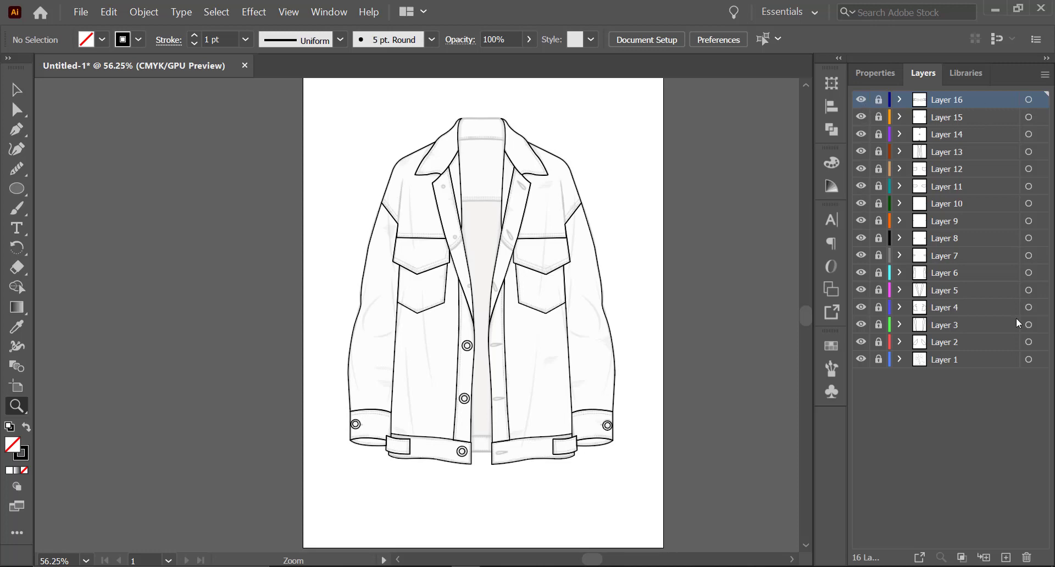
click(1006, 558)
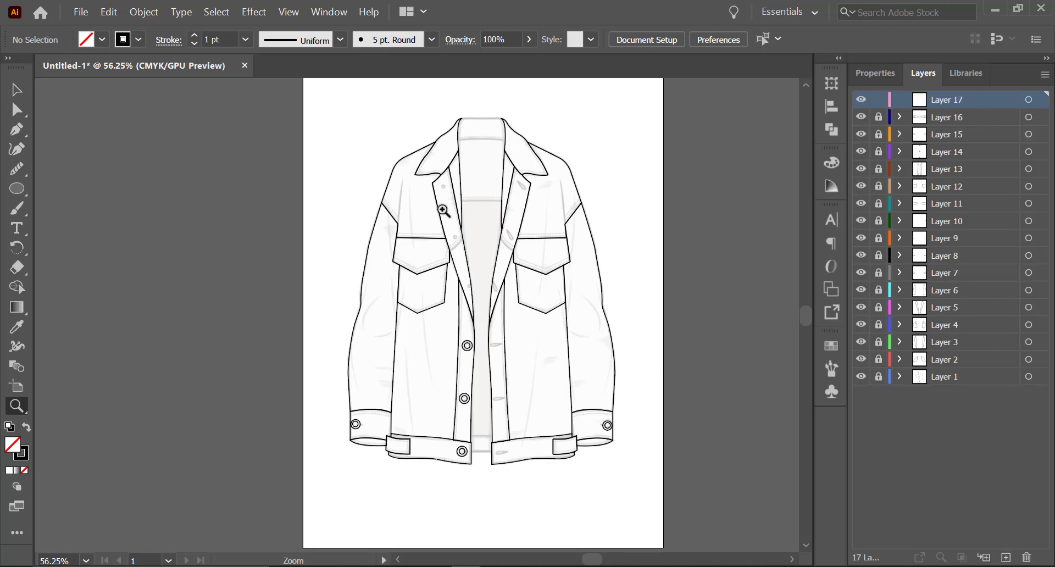
Step: Draw a small circle over the upper button of the left lapel
drag(435, 189, 690, 181)
drag(604, 284, 602, 420)
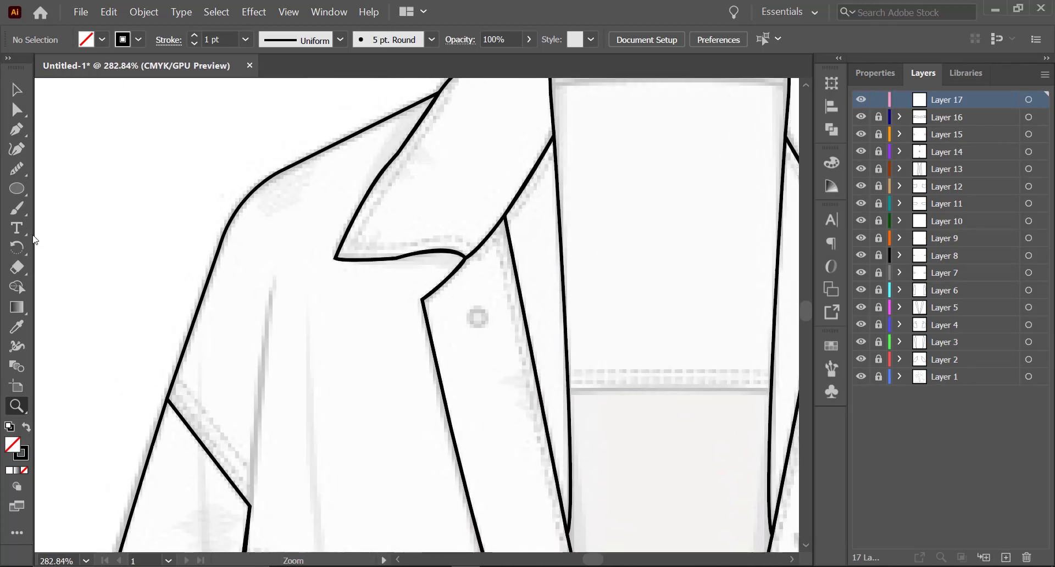
click(17, 189)
drag(469, 310, 490, 332)
key(v)
click(644, 367)
Step: Copy the lapel button circle down onto the lapel's lower button position
drag(556, 412, 455, 240)
click(372, 146)
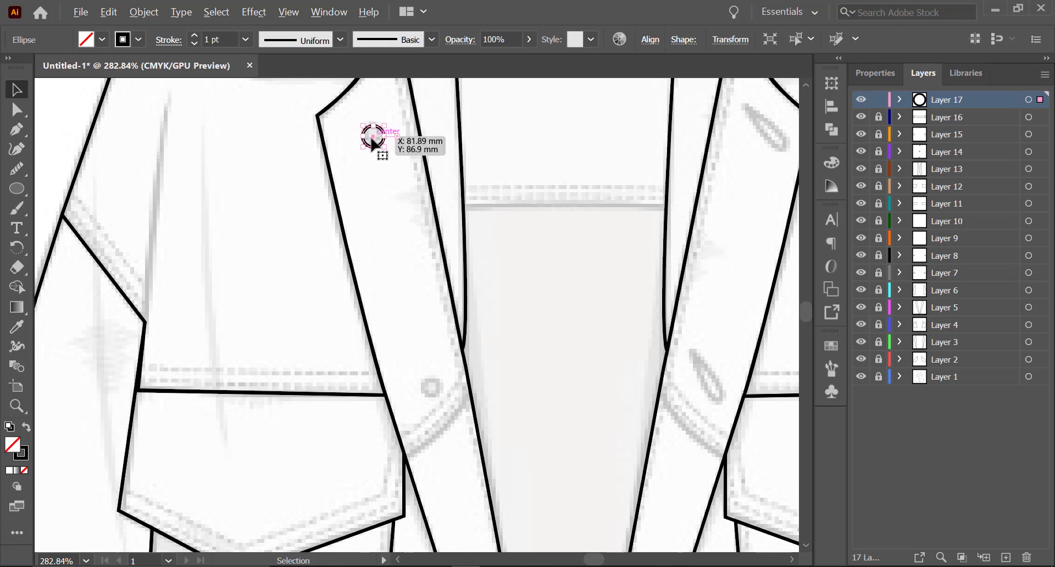
key(z)
drag(372, 150, 428, 150)
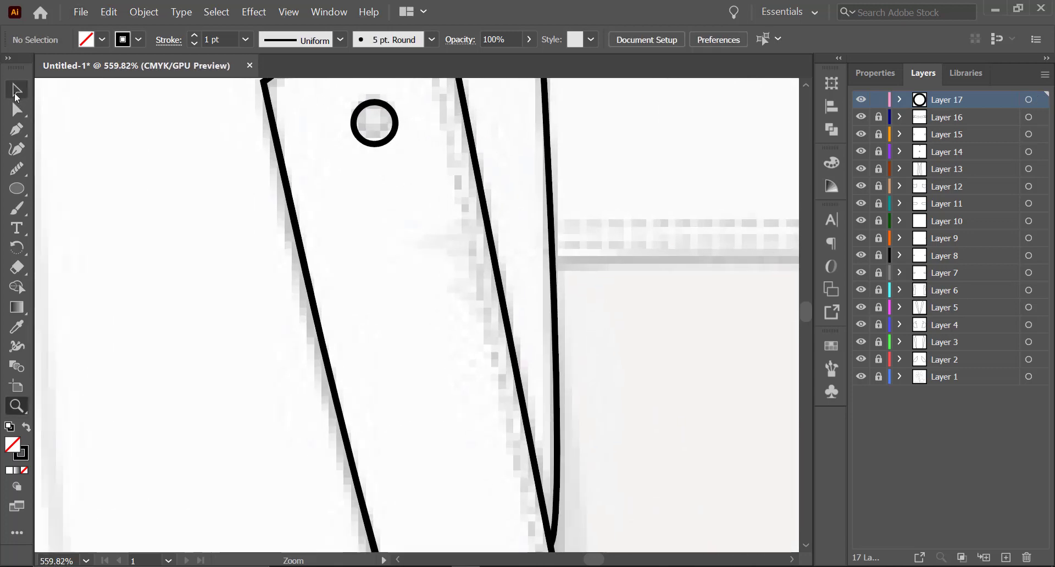
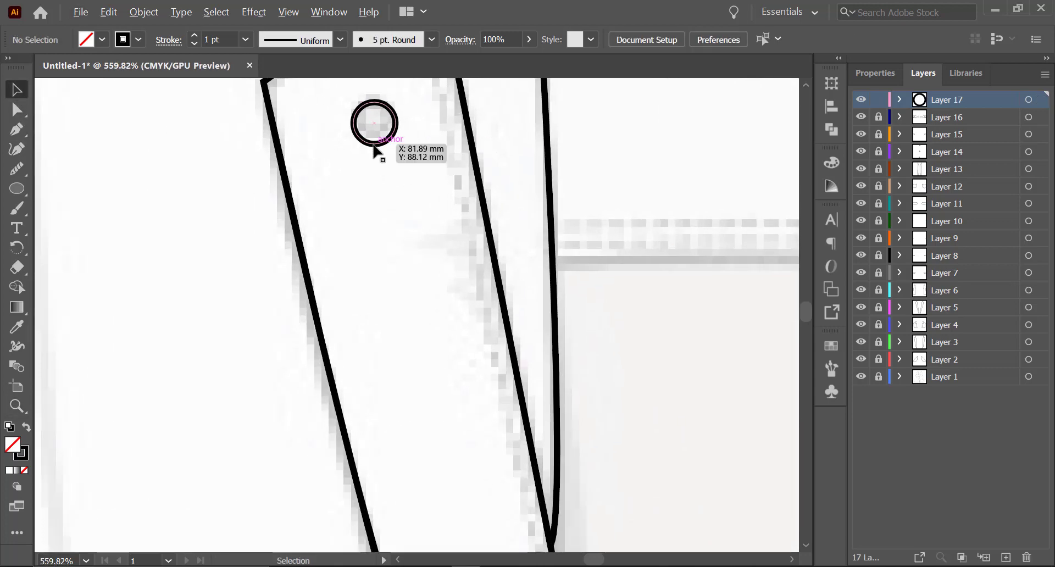
drag(373, 145, 464, 509)
drag(535, 521, 395, 131)
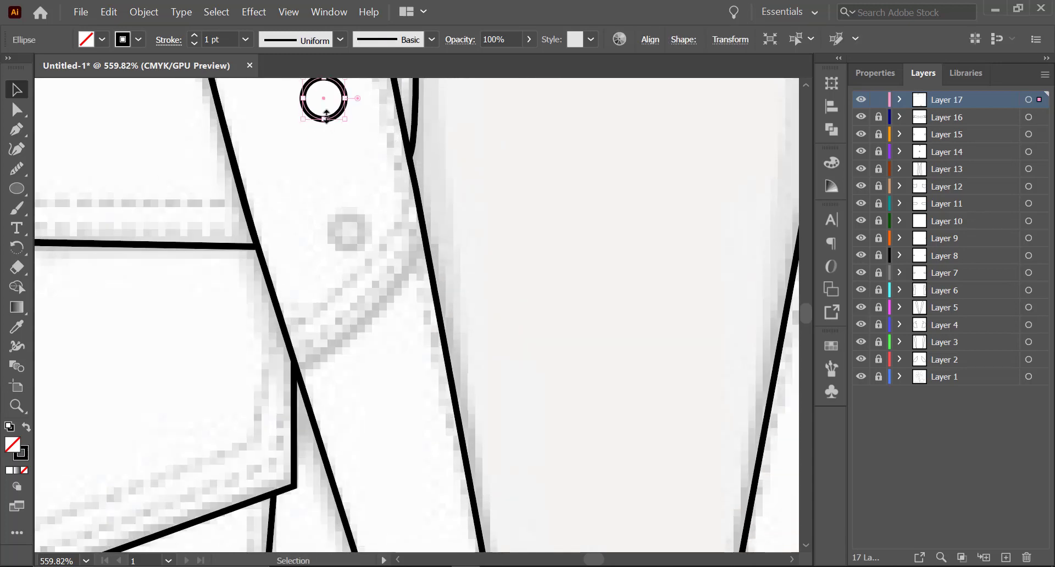
drag(322, 100, 349, 233)
click(538, 240)
Step: Lock Layer 17, then hide and show the template layer to check the outlined jacket
key(z)
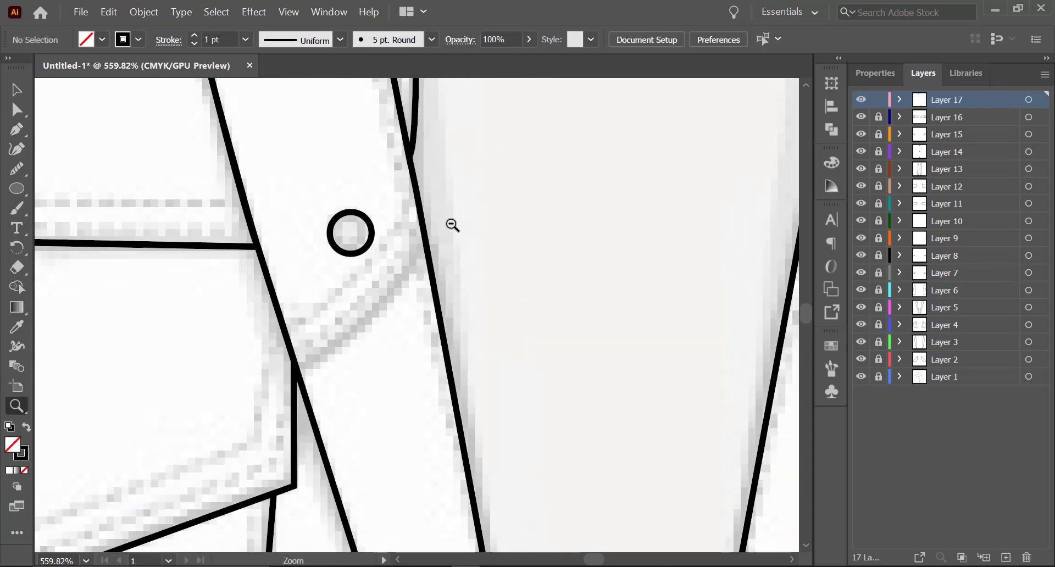
drag(453, 224, 412, 259)
drag(484, 256, 374, 302)
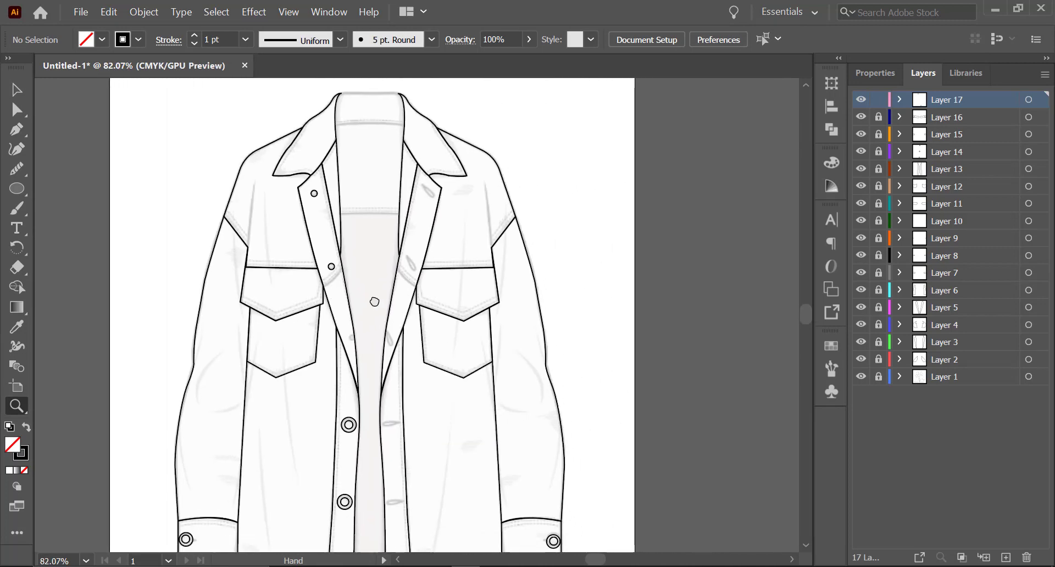
click(879, 99)
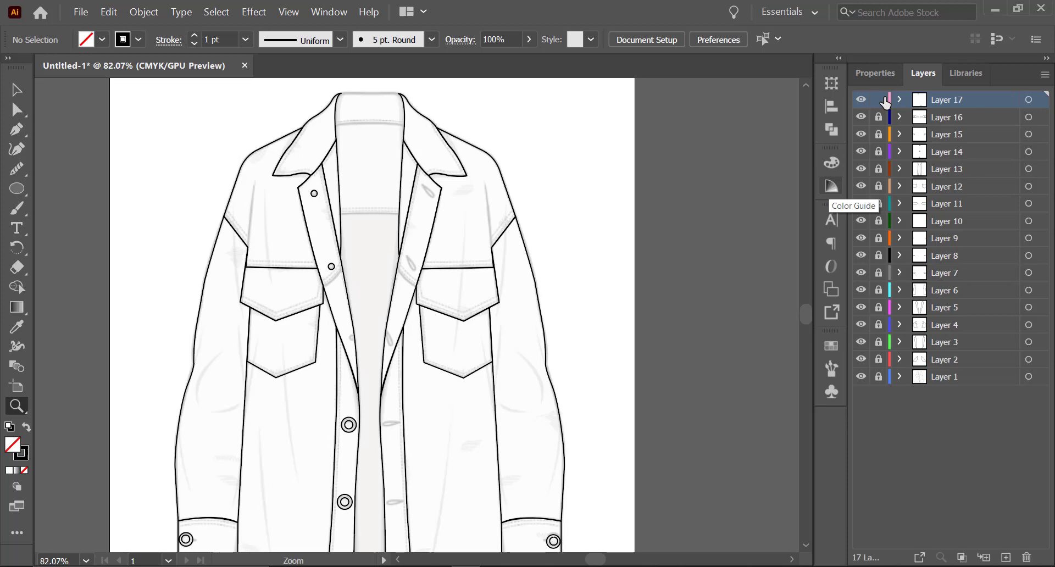
click(861, 376)
drag(403, 360, 358, 359)
click(862, 377)
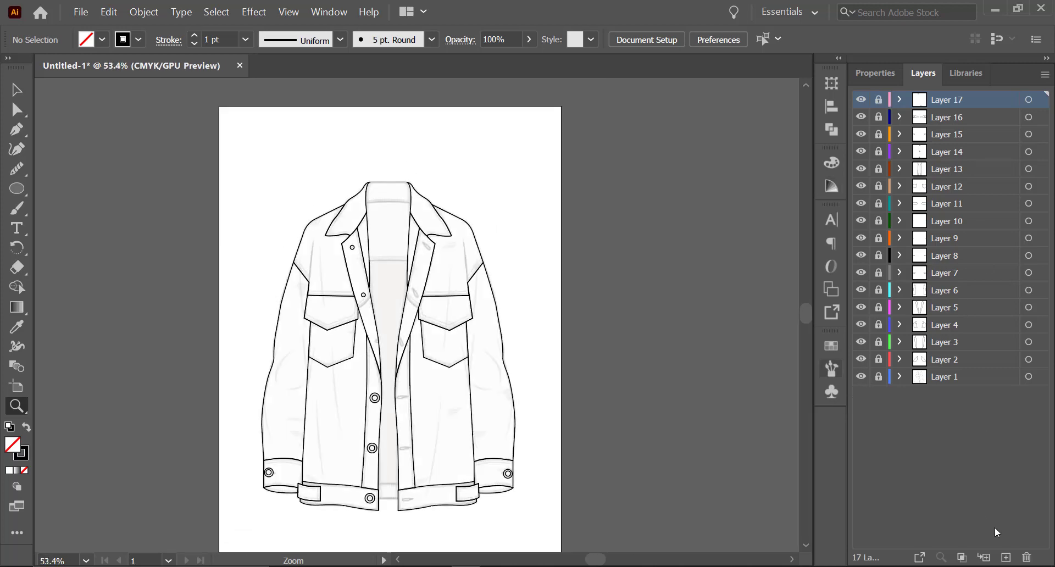
Step: On a new layer, trace the inner back collar's left edge and its curved lower seam with the Pen tool
click(1008, 558)
drag(402, 201, 504, 222)
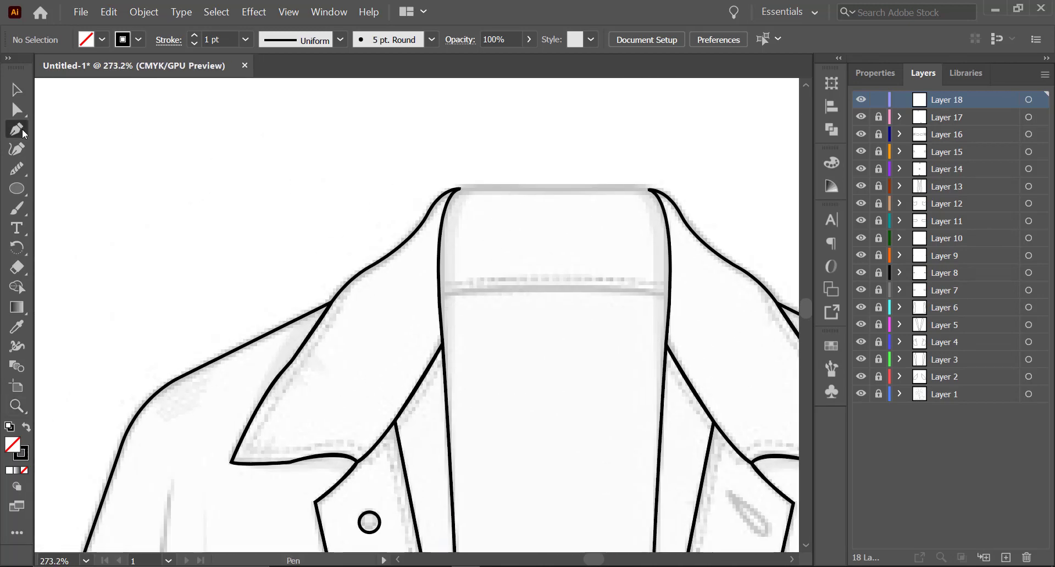
click(459, 188)
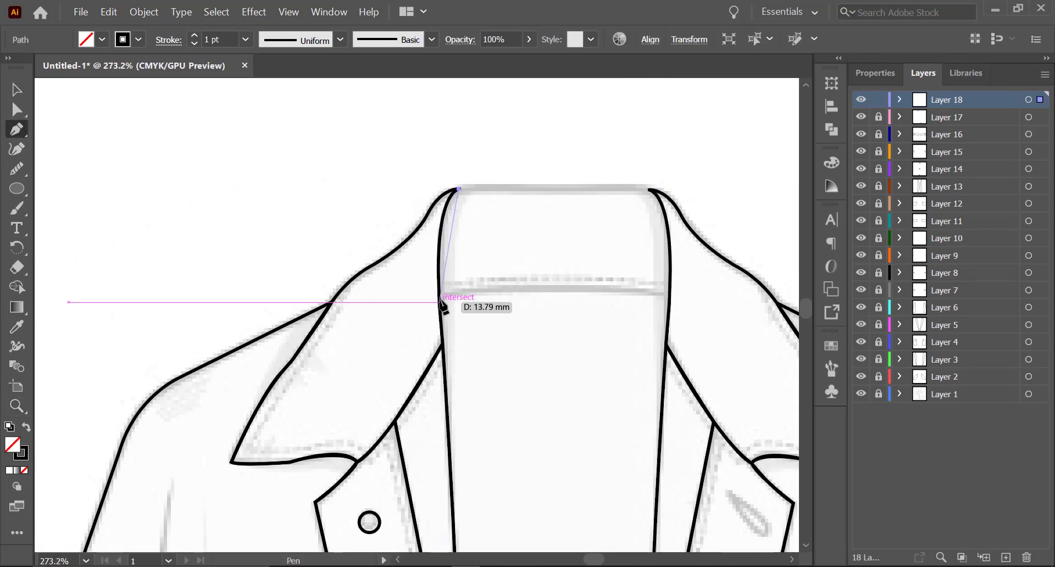
drag(450, 391, 443, 413)
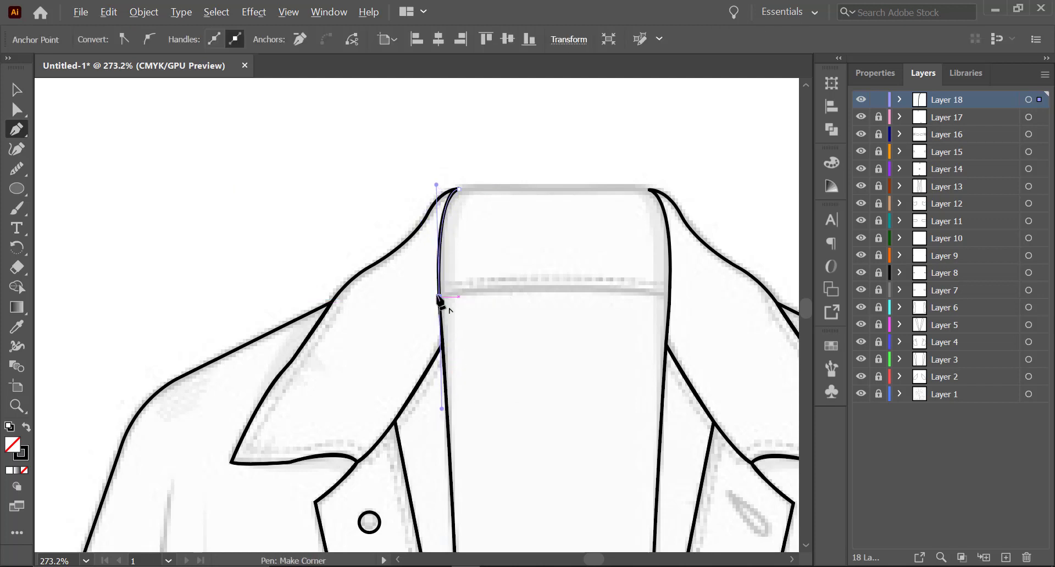
click(439, 296)
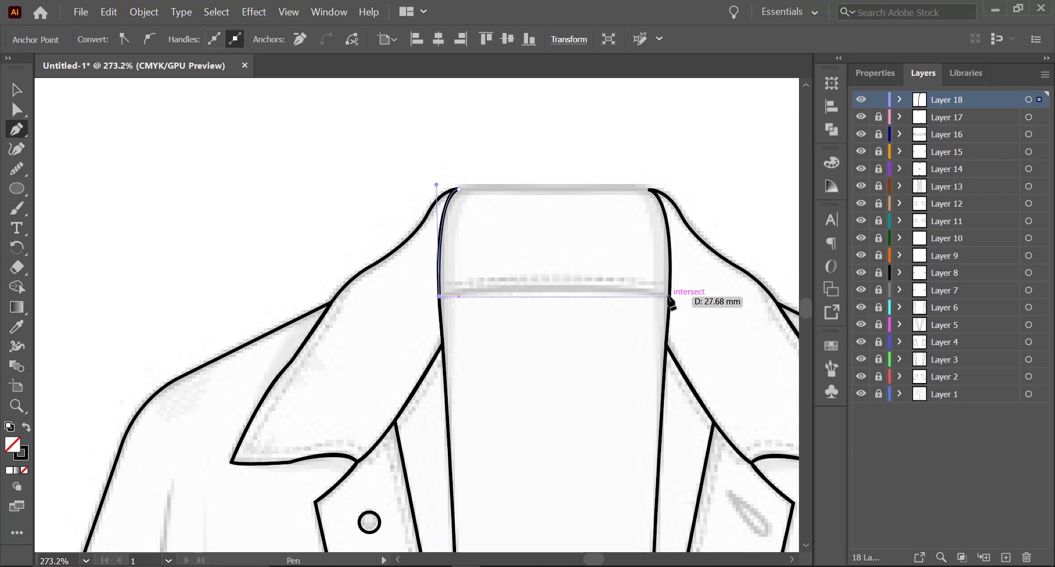
drag(657, 292, 749, 316)
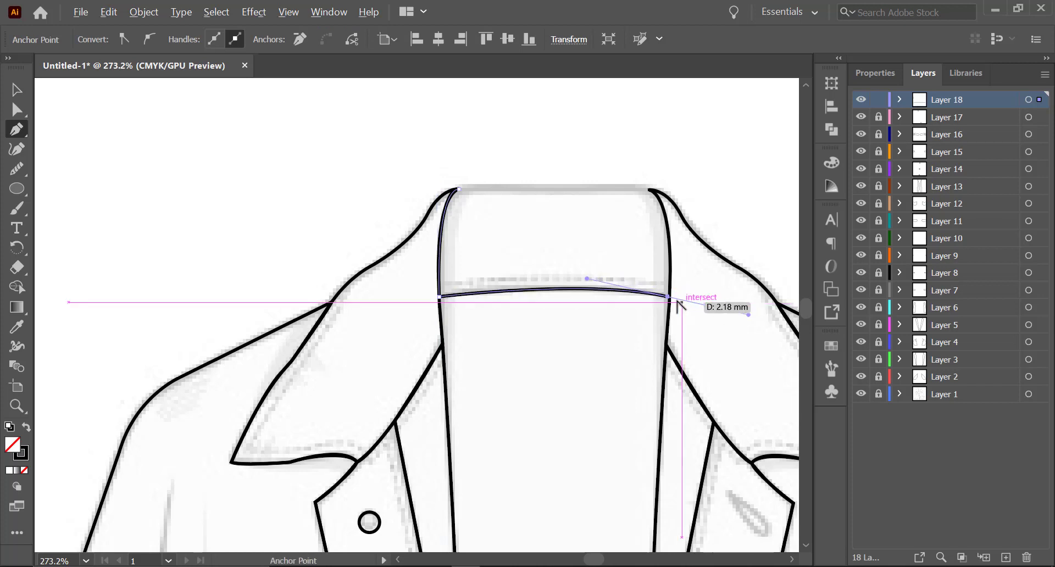
click(668, 296)
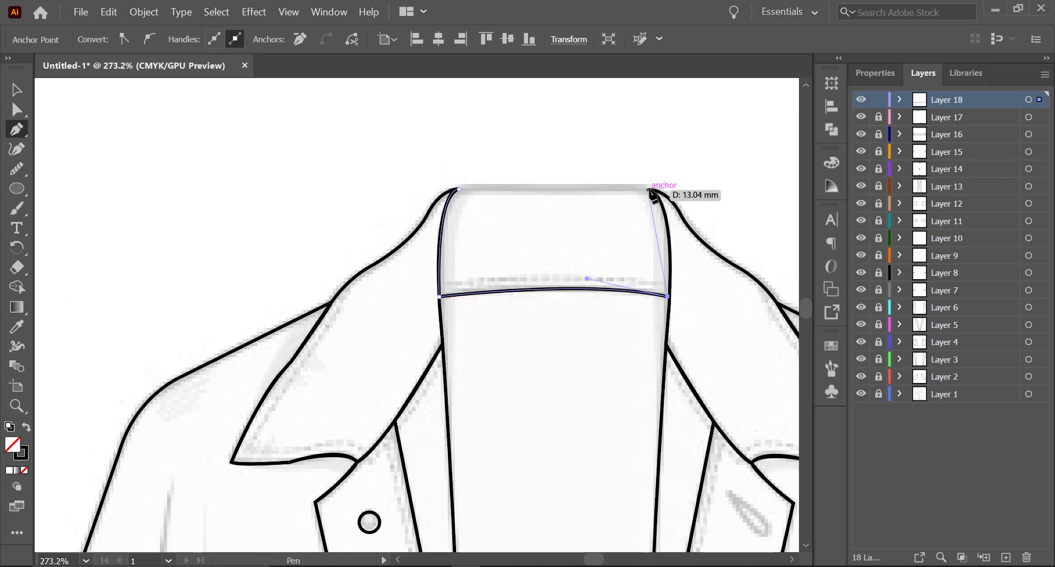
Step: Trace the inner back collar's right edge and straight upper edge, closing the shape and deselecting it
drag(649, 190, 613, 173)
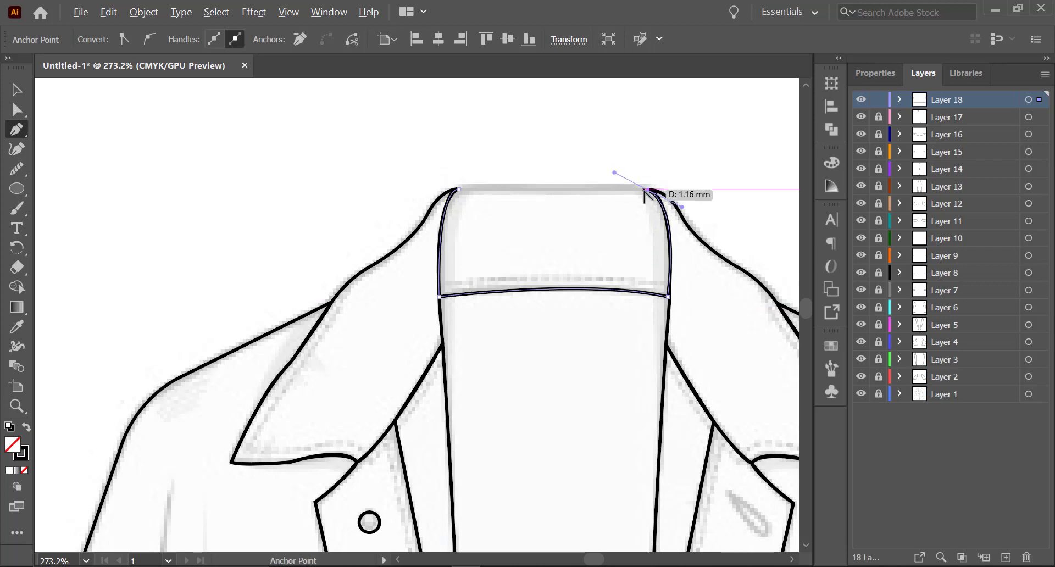
click(649, 191)
click(460, 188)
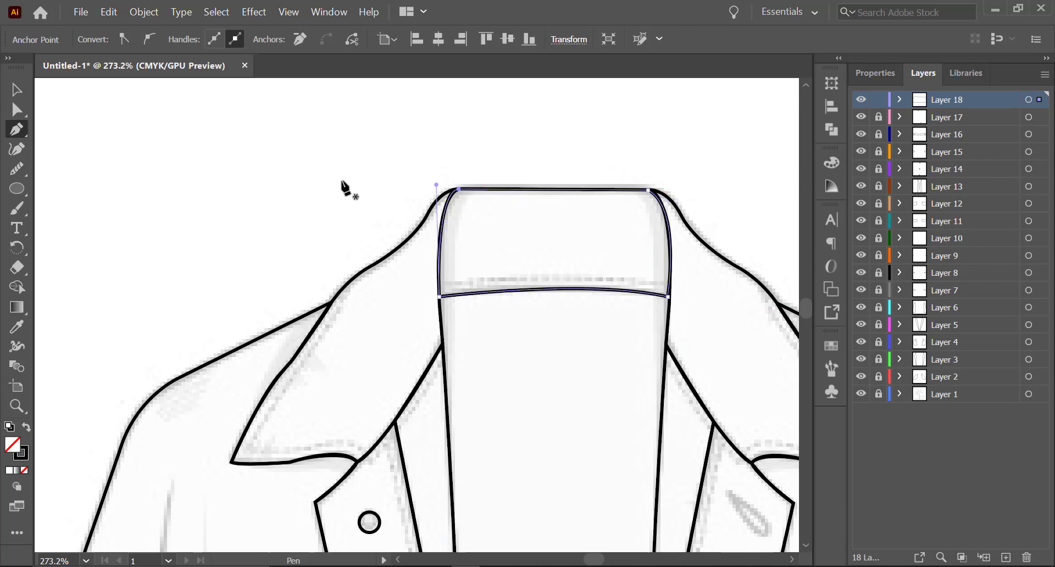
click(21, 85)
click(531, 124)
key(z)
drag(630, 200, 499, 235)
drag(573, 286, 604, 180)
drag(528, 186, 523, 294)
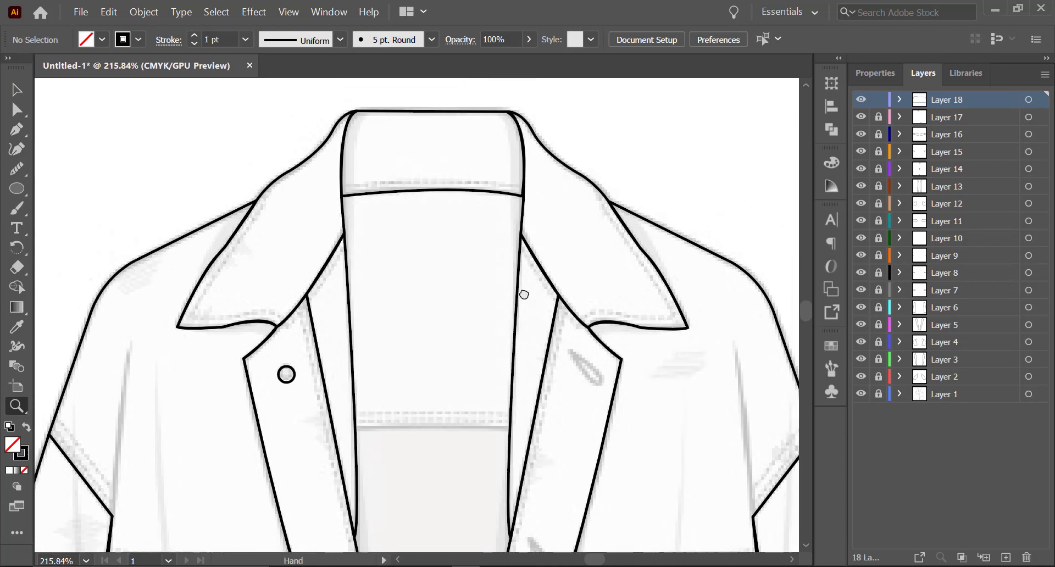
Step: Lock Layer 18, add a new layer and start a Pen path at the left end of the inner collar seam
click(880, 102)
click(1009, 557)
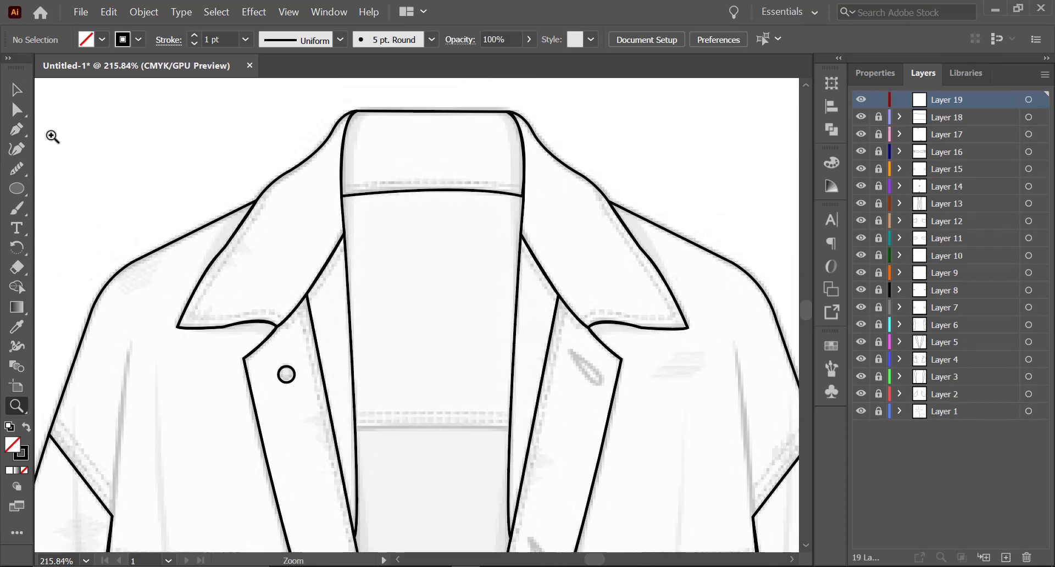
click(16, 127)
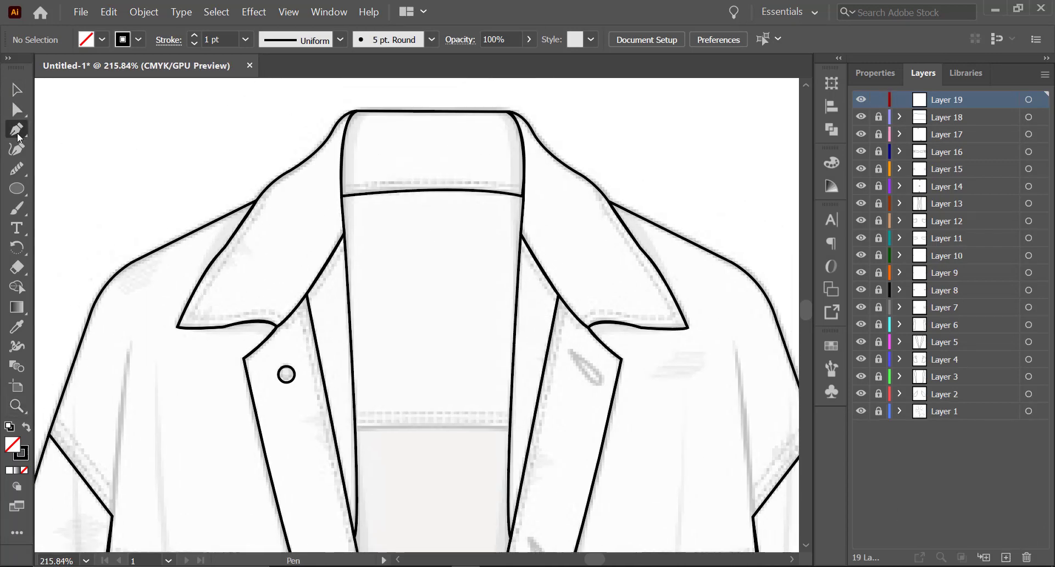
click(341, 195)
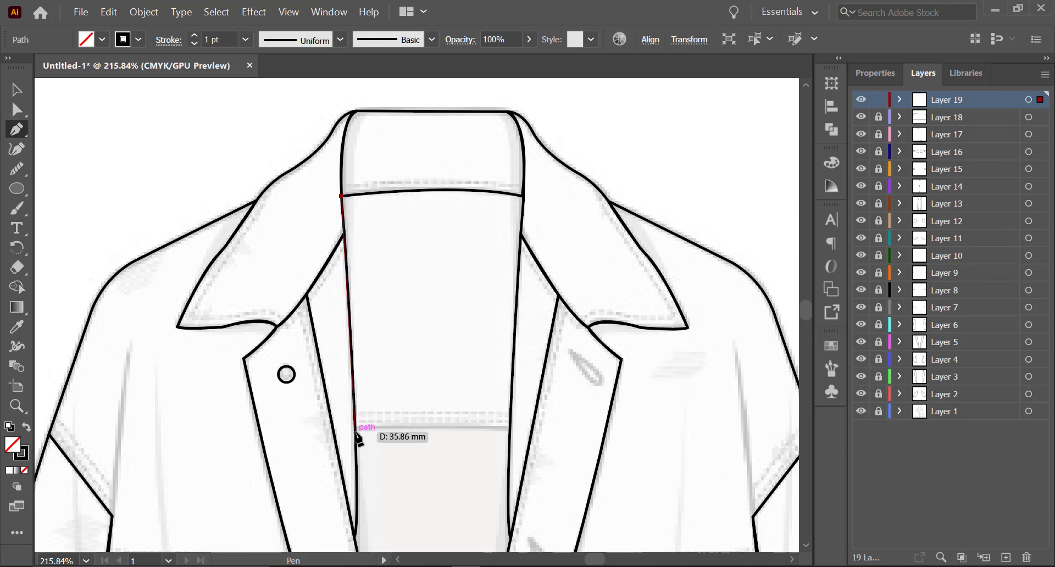
drag(354, 446, 354, 486)
click(355, 432)
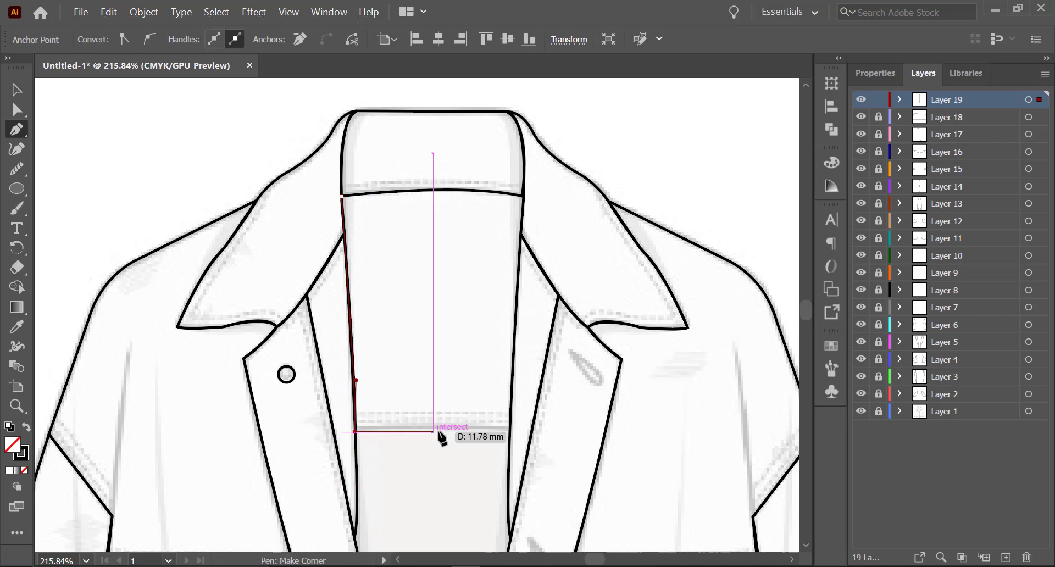
key(ctrl+z)
key(ctrl+z)
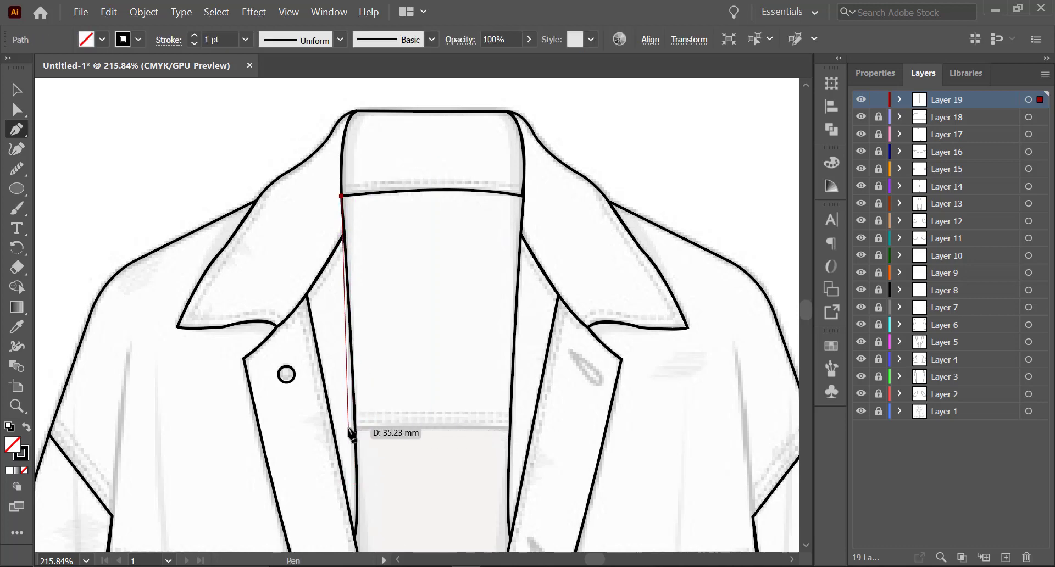
Step: Trace the inner back yoke's left, straight lower, right and curved upper edges, closing the shape and deselecting it
drag(355, 428, 357, 487)
click(355, 428)
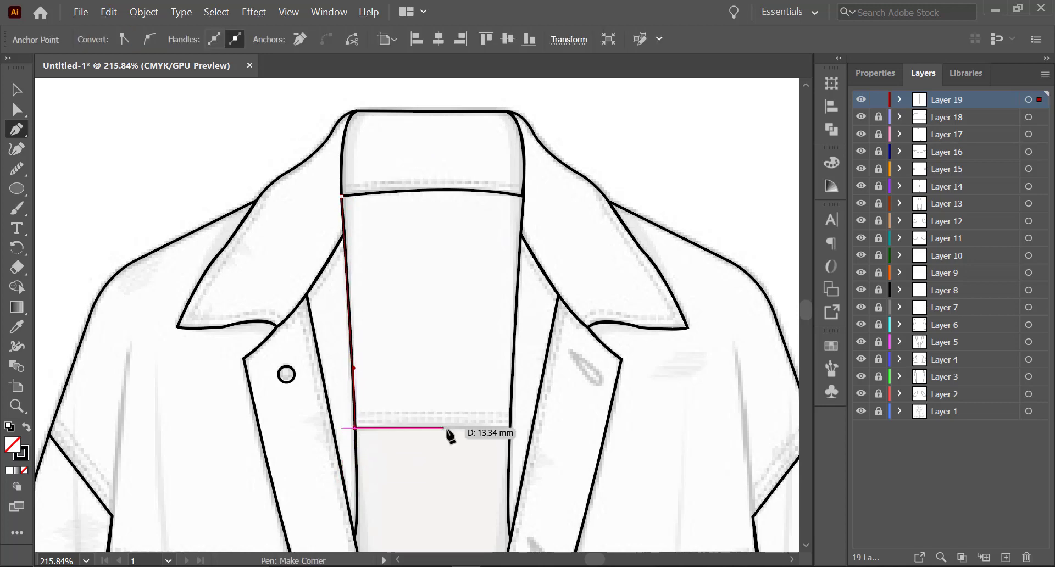
click(508, 428)
click(521, 235)
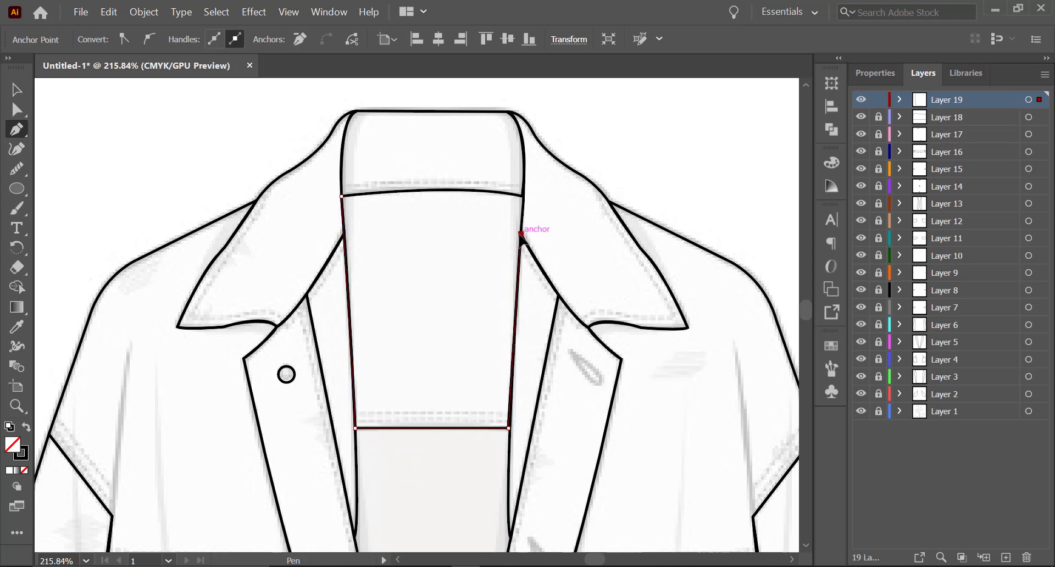
click(522, 196)
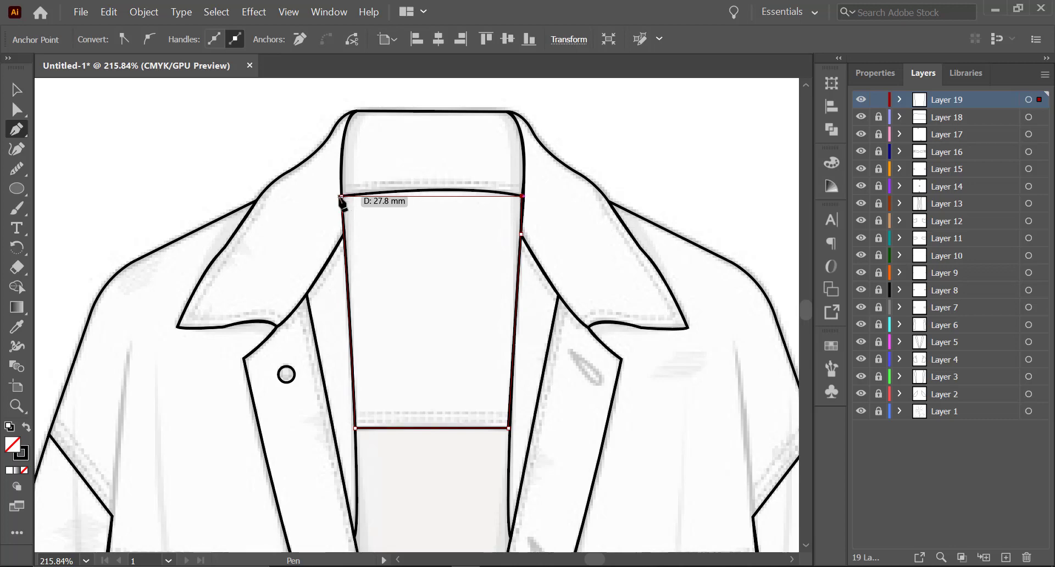
drag(341, 196, 220, 214)
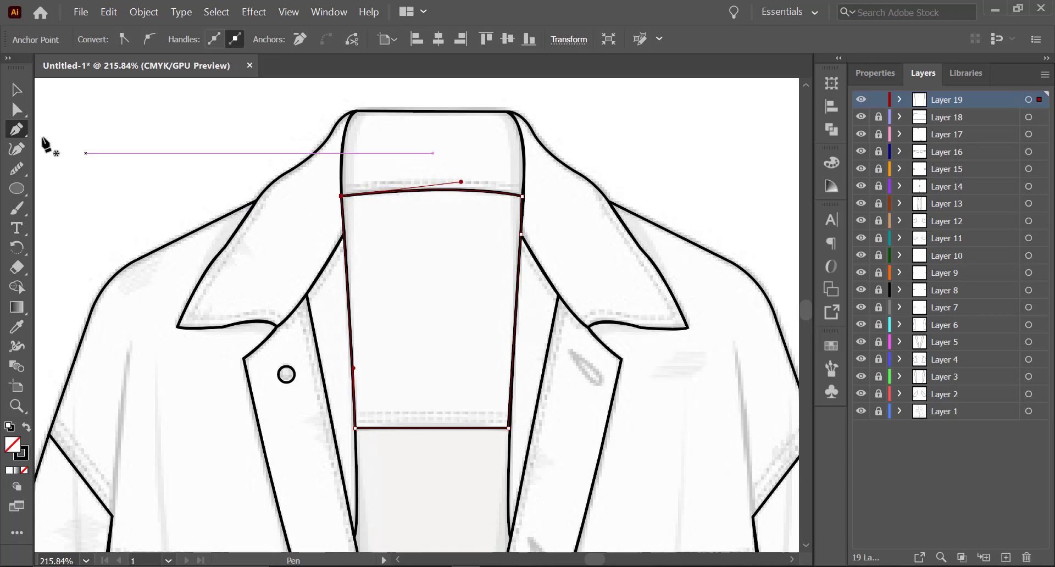
click(16, 89)
click(465, 274)
Step: Lock Layer 19 and add a new layer above it for tracing the lower inner back panel with the Pen tool
key(z)
drag(482, 301, 384, 309)
key(space)
drag(449, 398, 424, 7)
drag(435, 328, 445, 461)
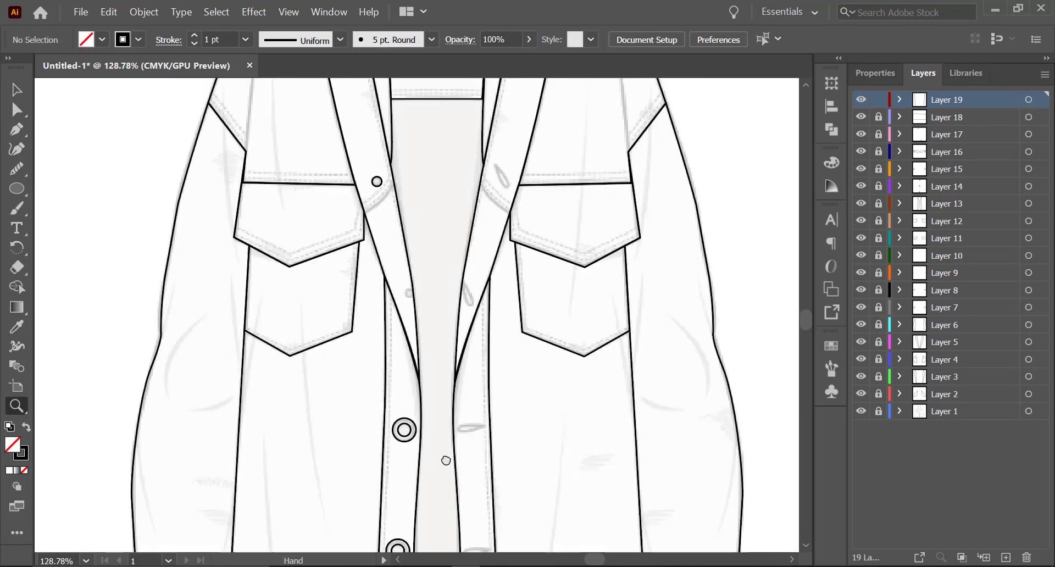
drag(433, 200, 430, 310)
drag(432, 241, 531, 238)
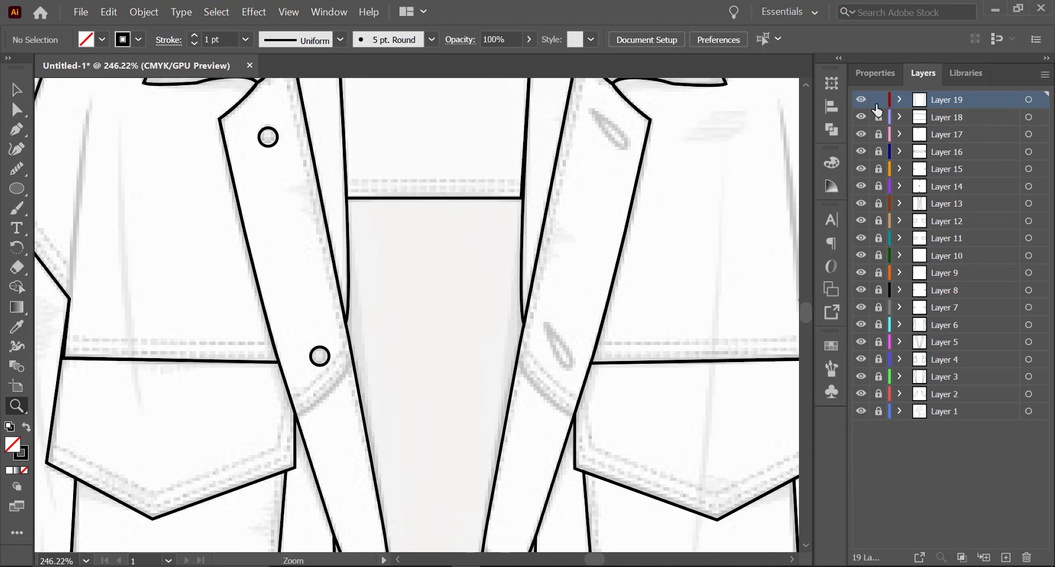
drag(391, 208, 467, 201)
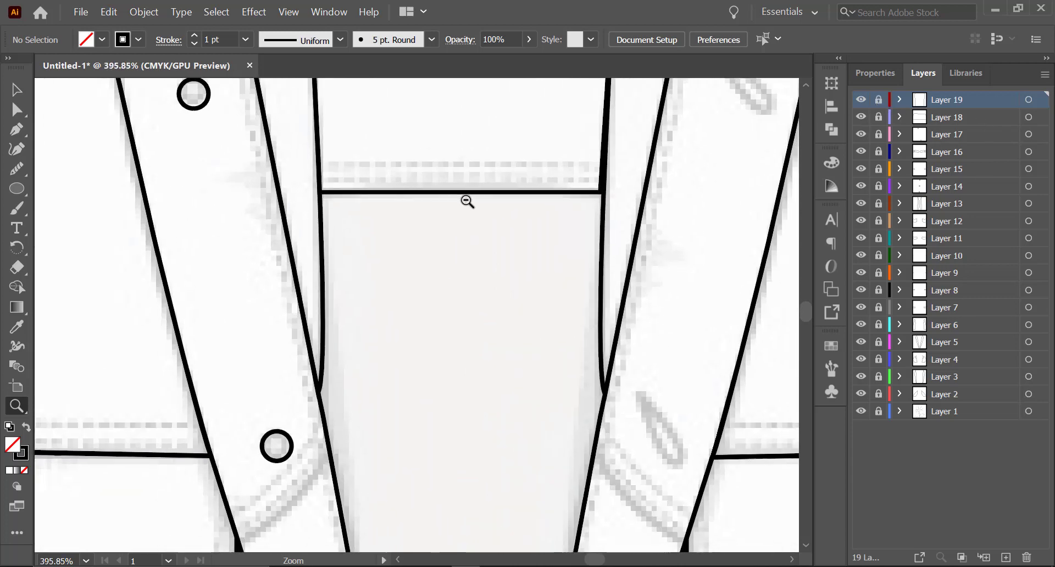
click(16, 131)
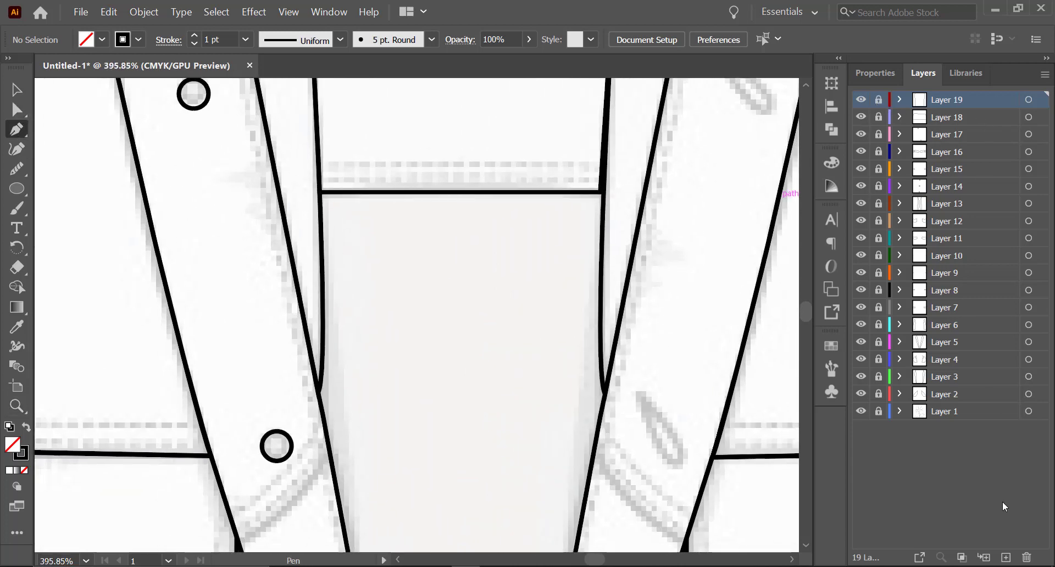
click(1004, 558)
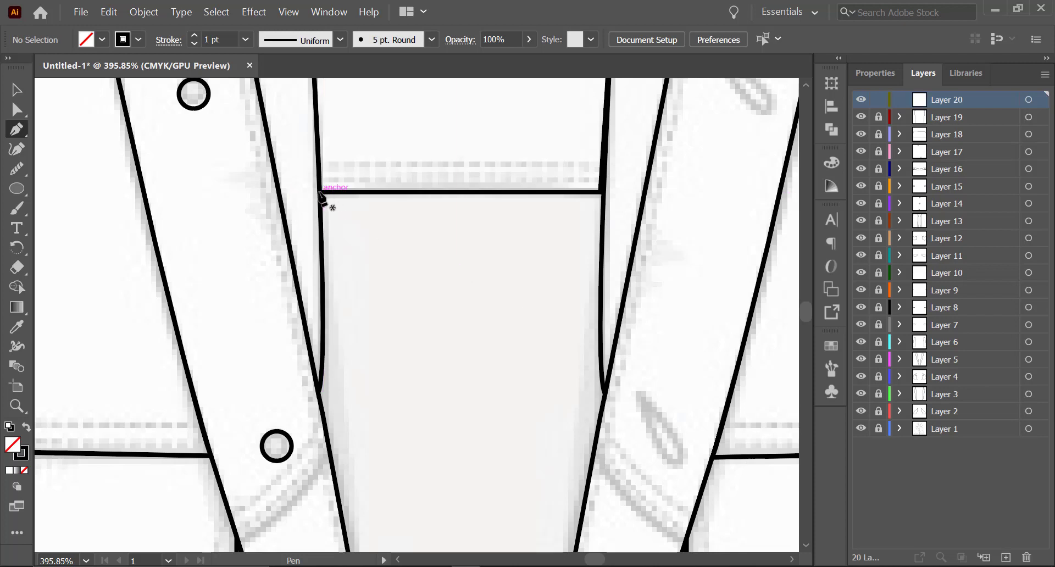
Step: Trace the lower inner back panel's left edge from the yoke seam down along the left lapel's inner edge
click(319, 192)
click(318, 393)
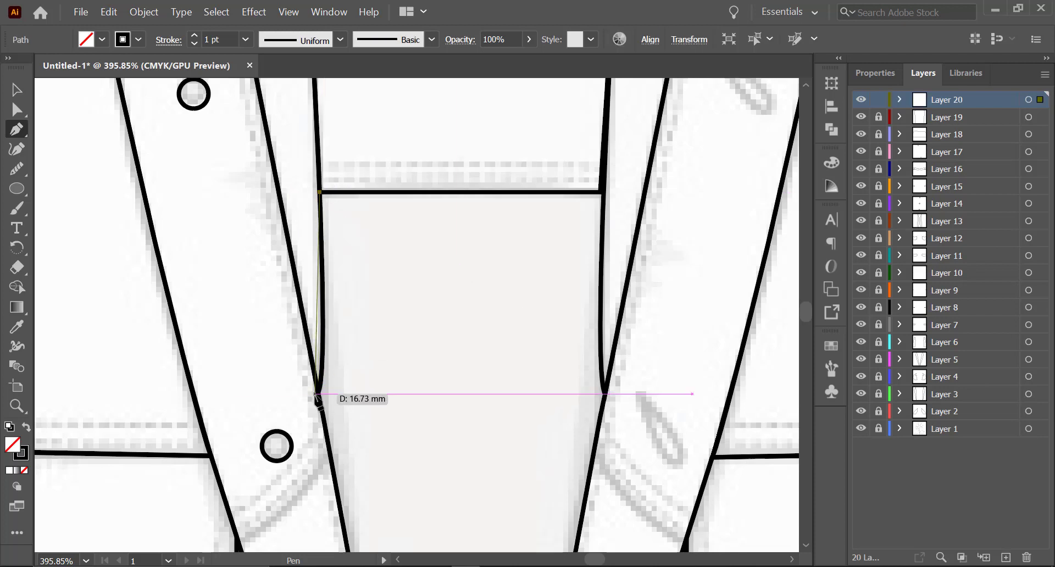
drag(317, 394, 309, 417)
drag(351, 511, 317, 181)
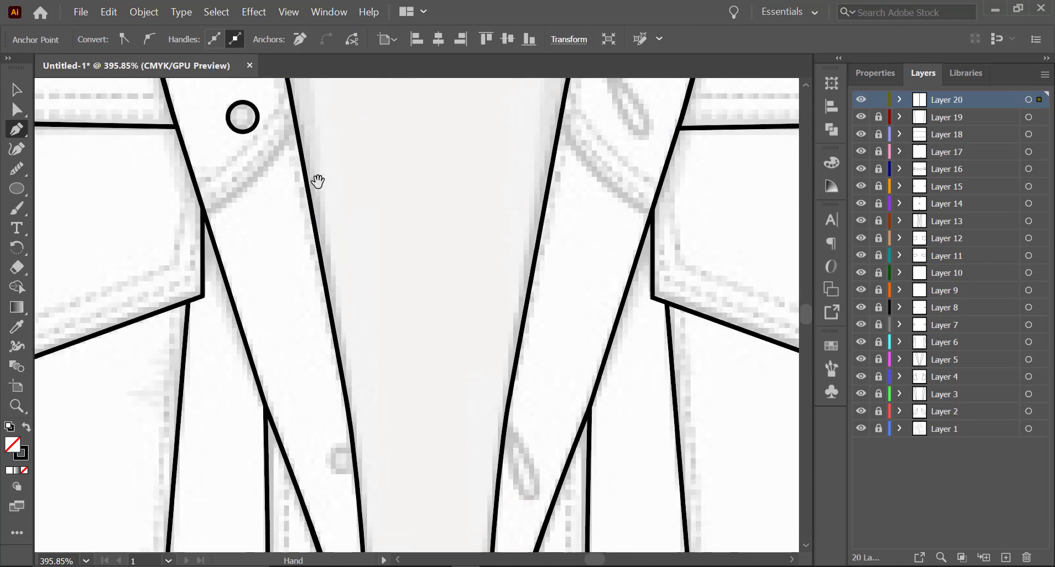
drag(338, 350, 315, 118)
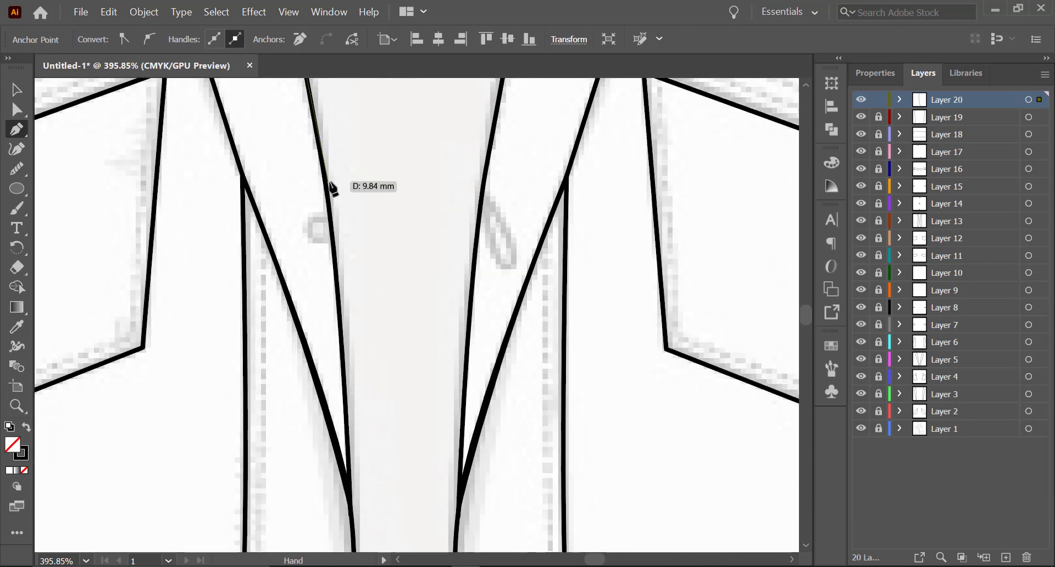
click(326, 183)
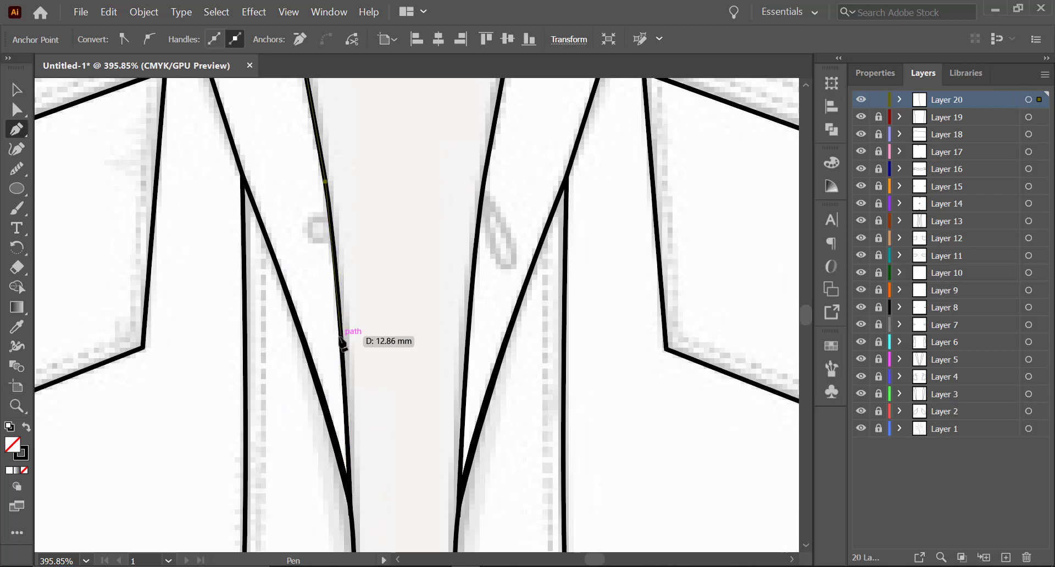
drag(342, 337, 343, 365)
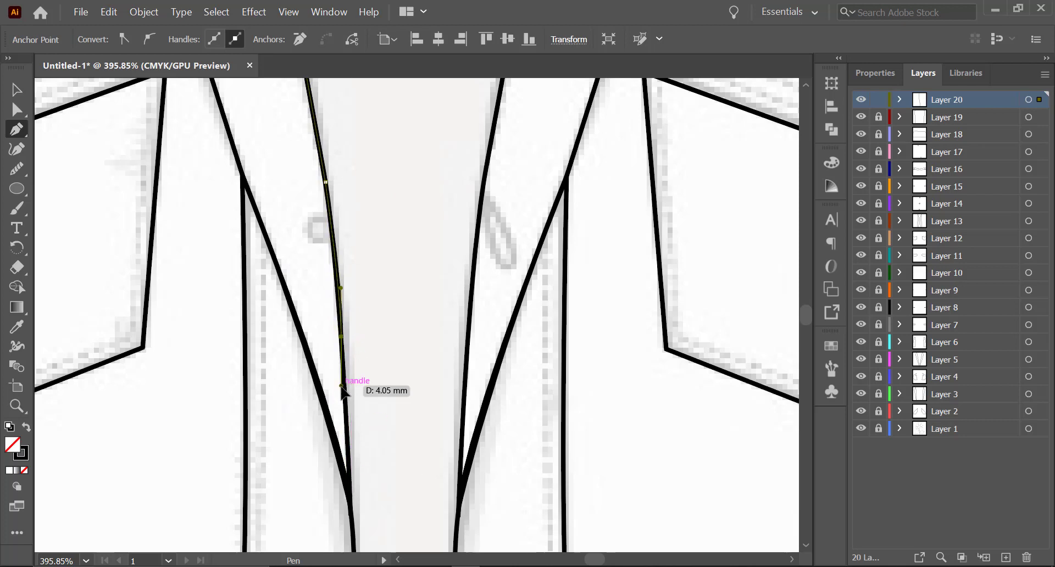
click(342, 337)
Step: Continue the panel path down the left front opening edge and straight across the inner hem seam
drag(353, 490, 330, 177)
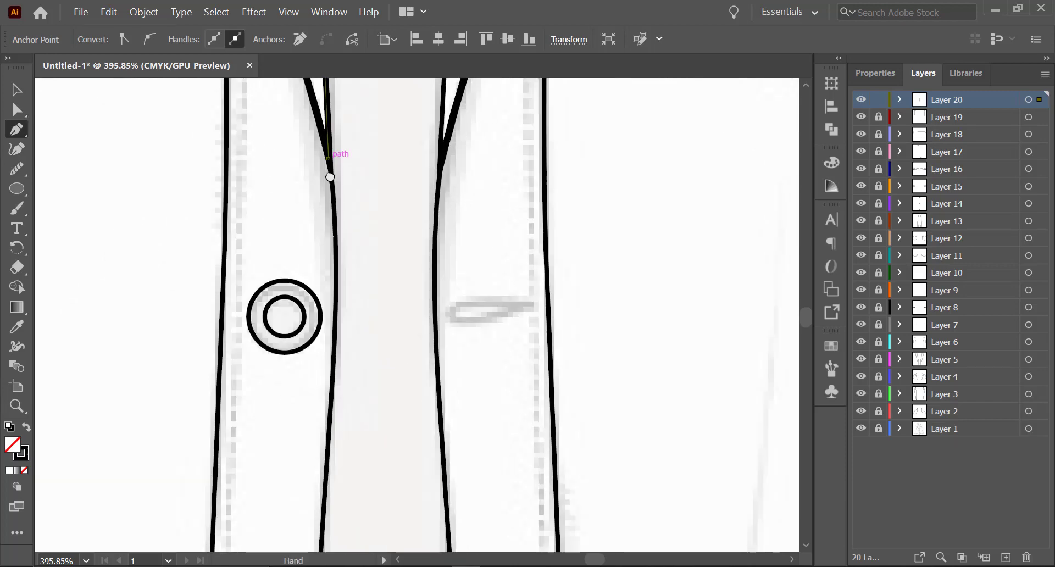
drag(332, 389, 360, 136)
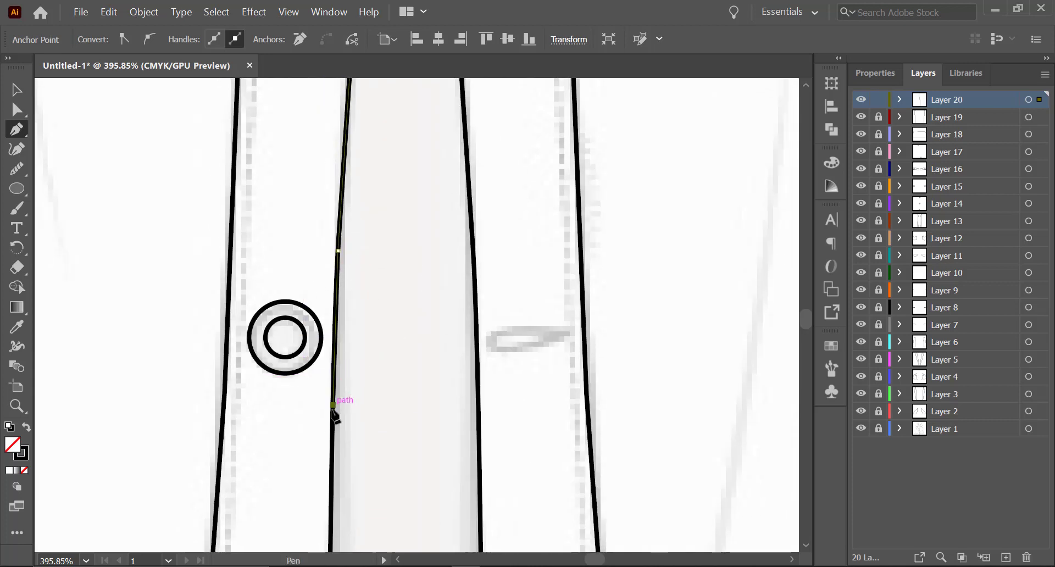
drag(337, 408, 318, 83)
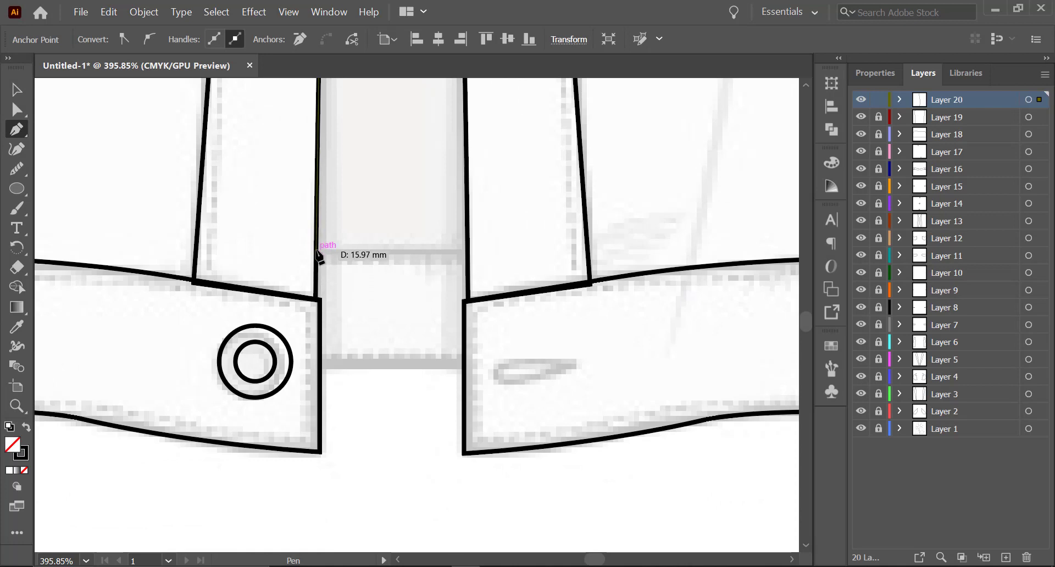
click(317, 251)
click(471, 252)
Step: Trace the panel's right edge up the right front opening, curving it into the base of the lapel
scroll(467, 275, up, 4)
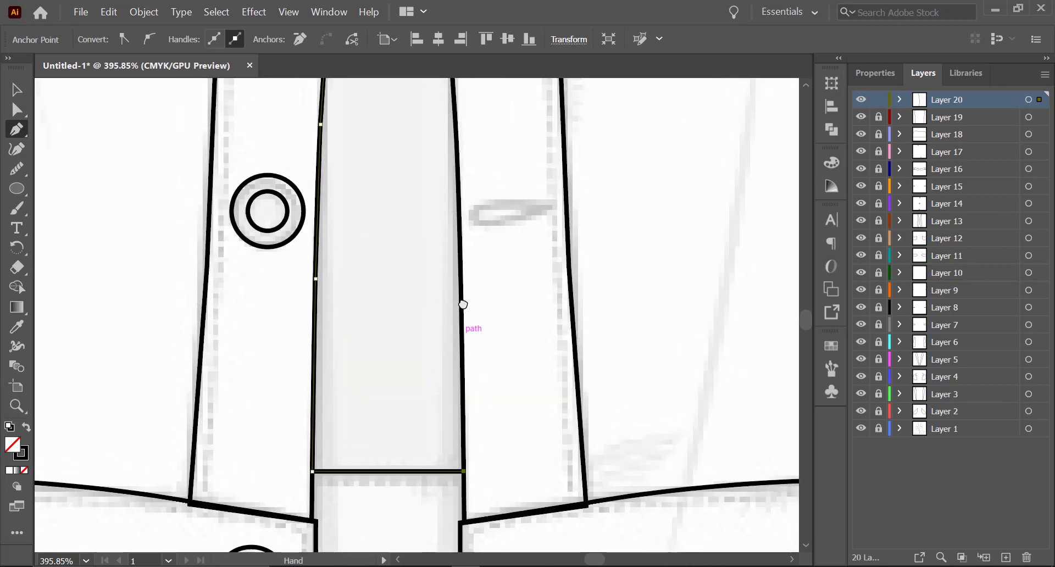
click(456, 154)
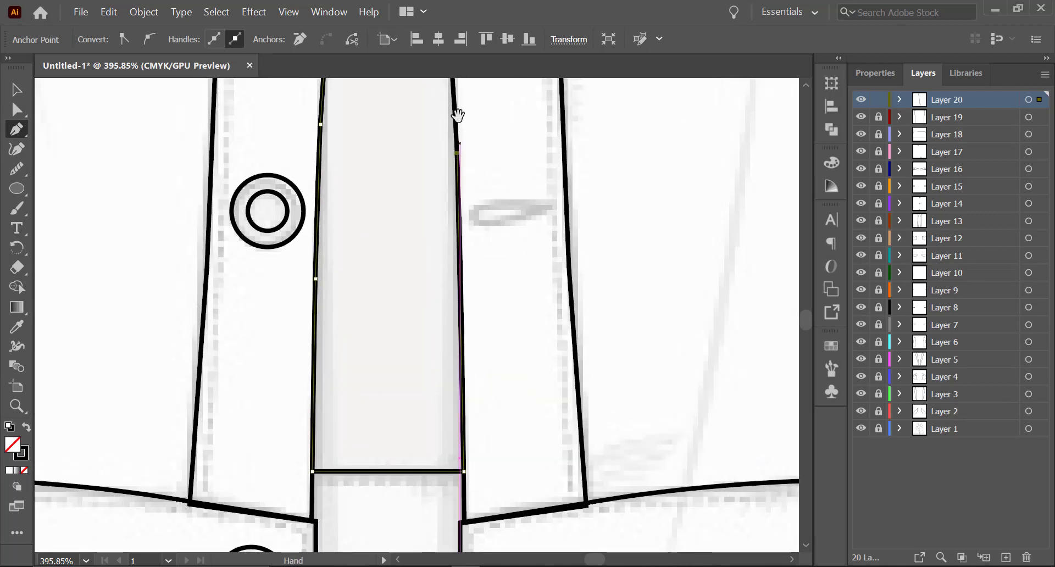
scroll(455, 115, up, 5)
click(434, 239)
drag(434, 220, 446, 471)
drag(440, 287, 444, 246)
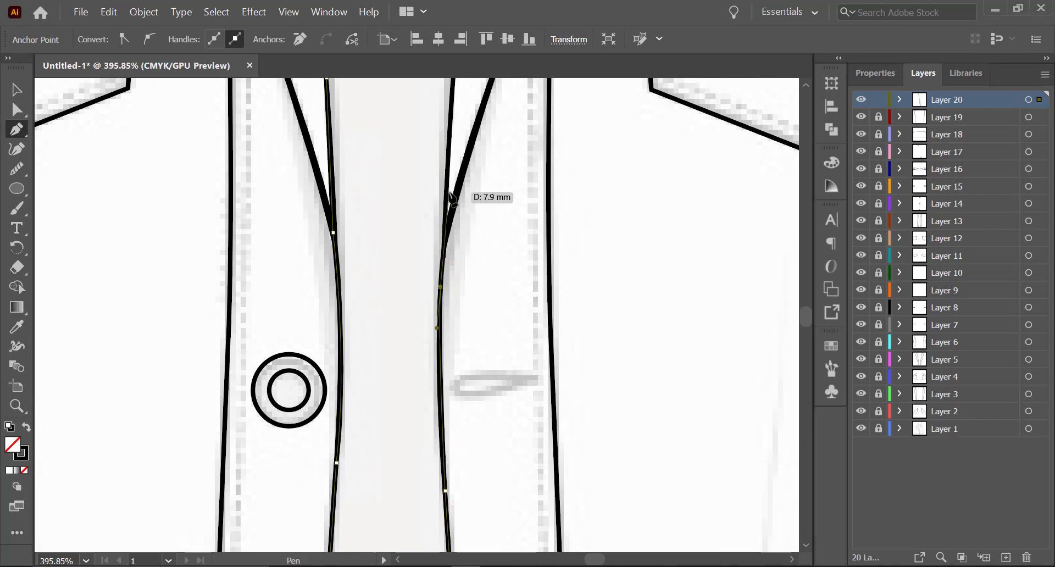
Step: Continue the panel path up the right lapel's inner edge to where it meets the inner neckline edge
drag(445, 150, 434, 390)
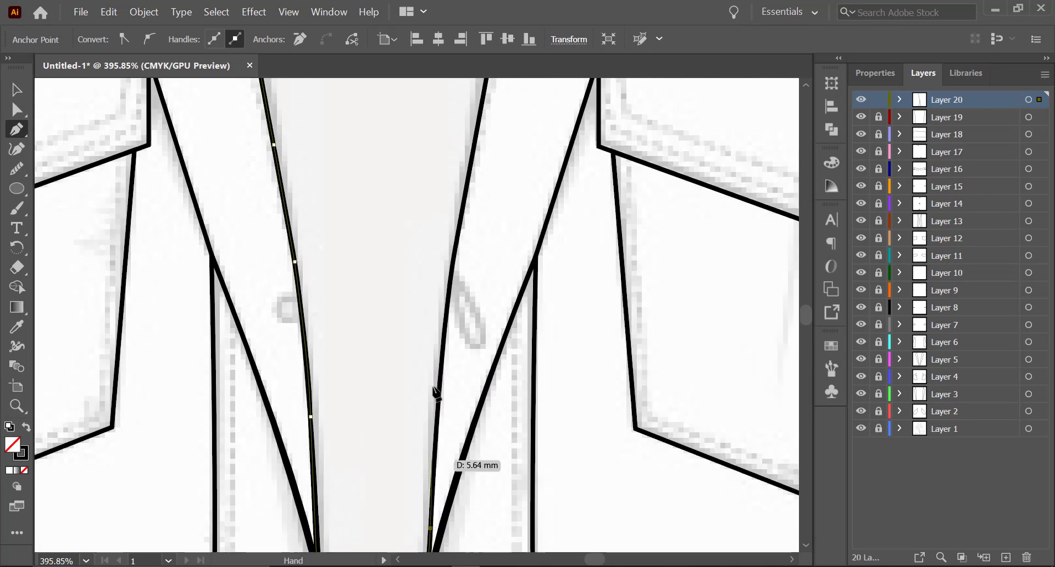
click(445, 326)
drag(468, 202, 478, 336)
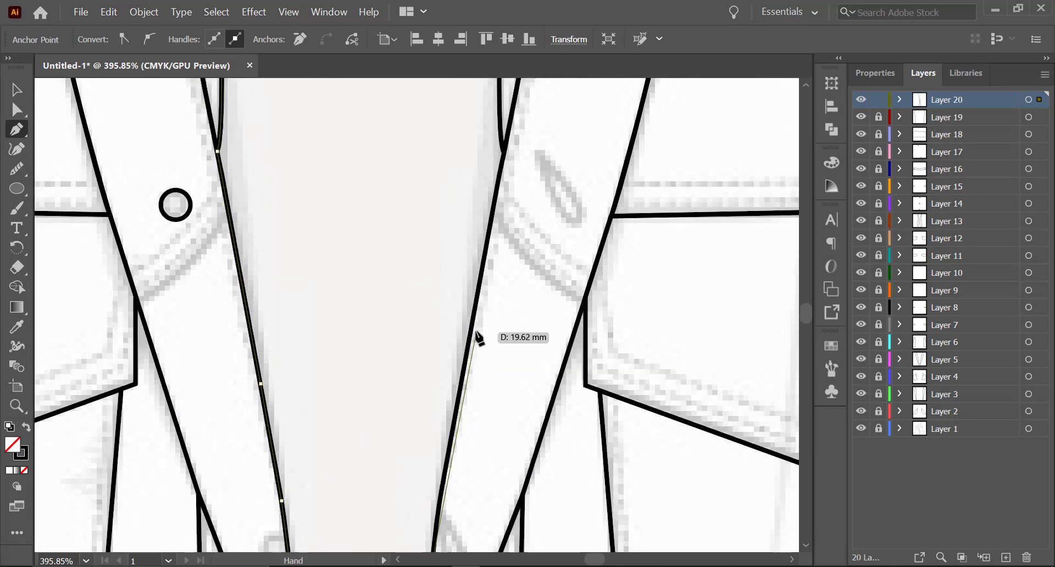
drag(483, 271, 433, 444)
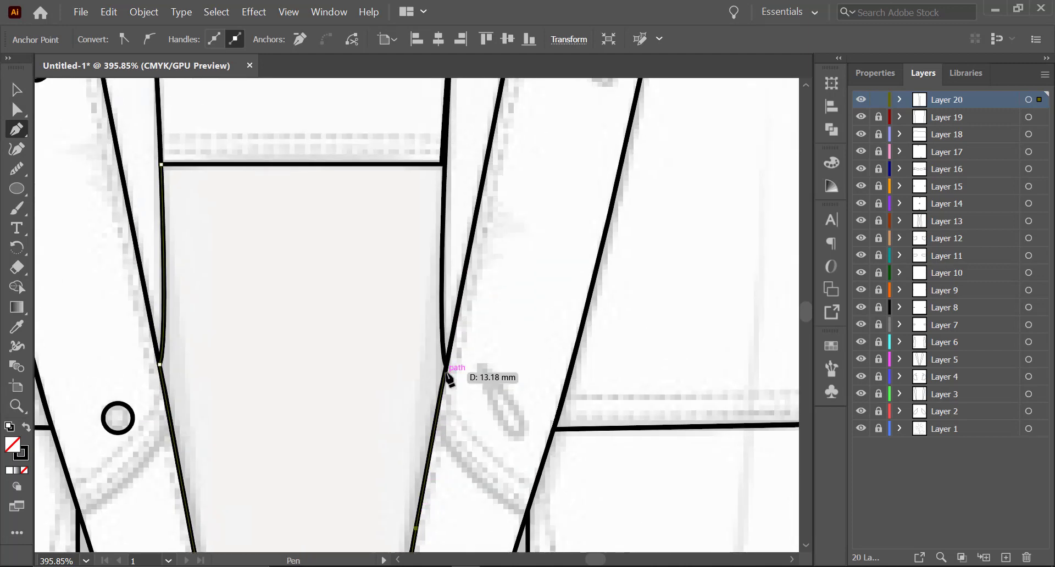
click(445, 365)
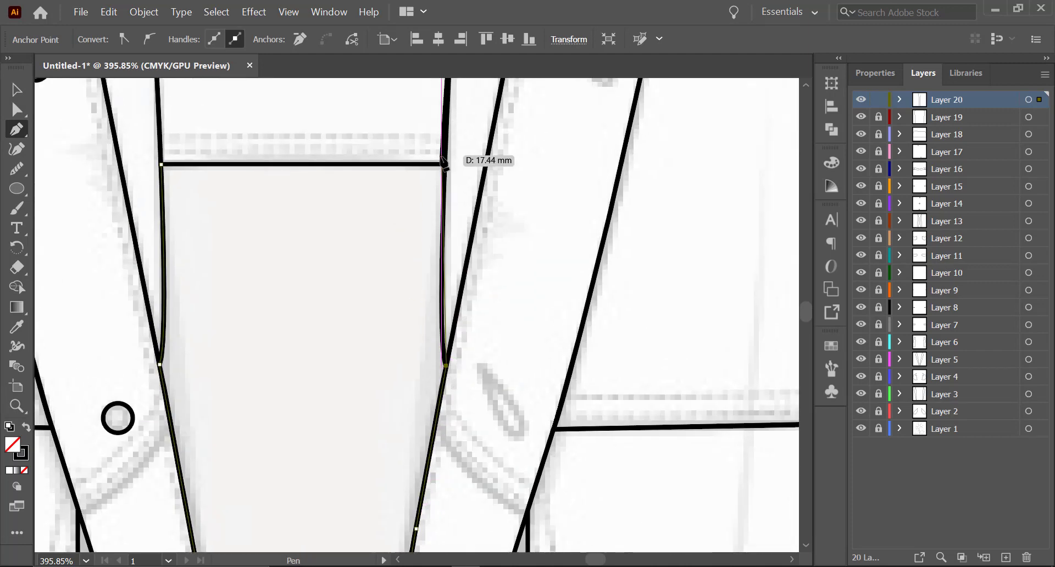
Step: Curve the path up to the yoke seam's right end, close the shape along the seam and deselect it
drag(444, 167, 454, 223)
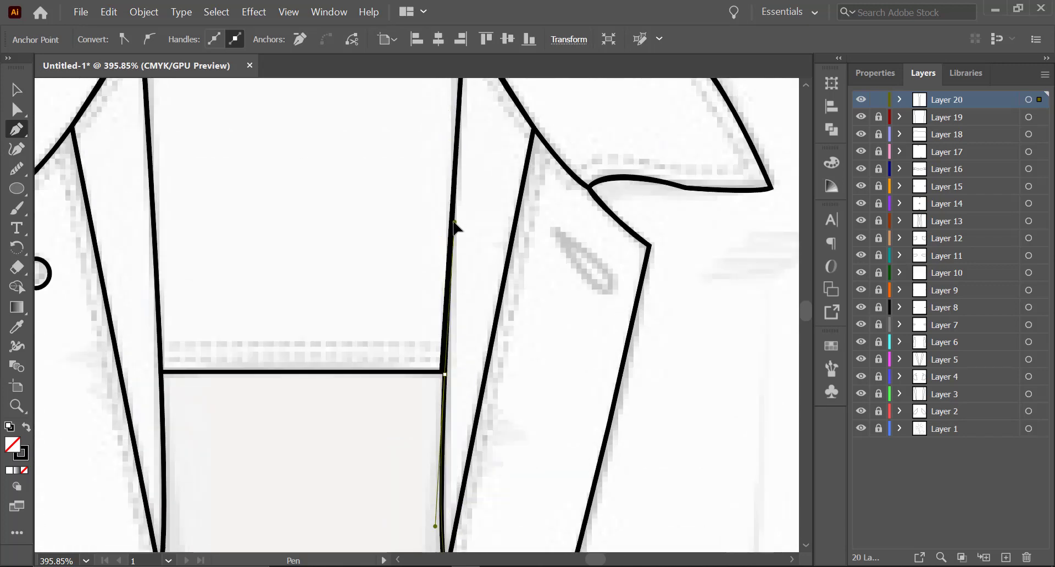
drag(436, 451, 490, 326)
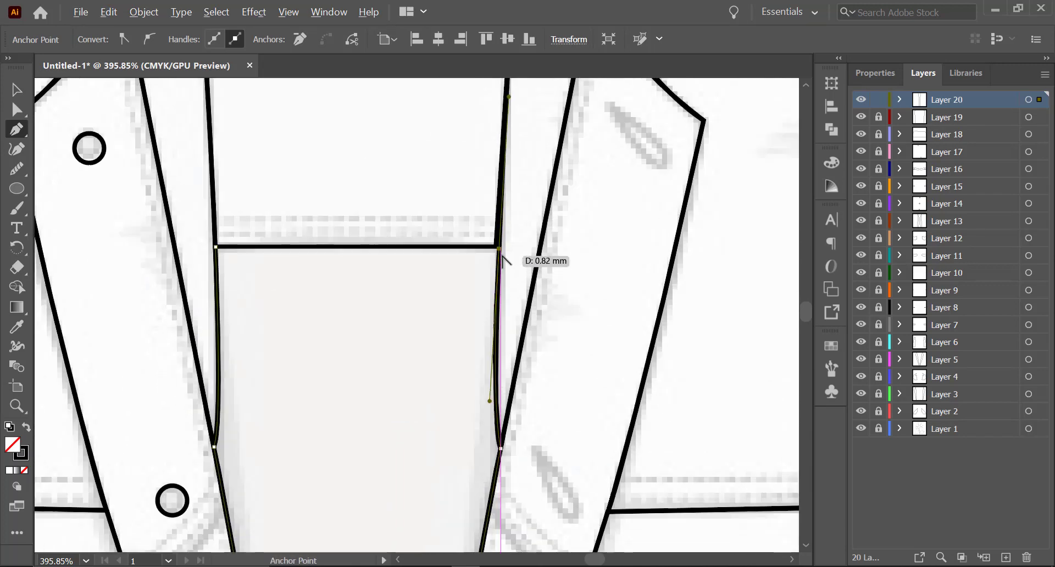
click(499, 248)
click(216, 246)
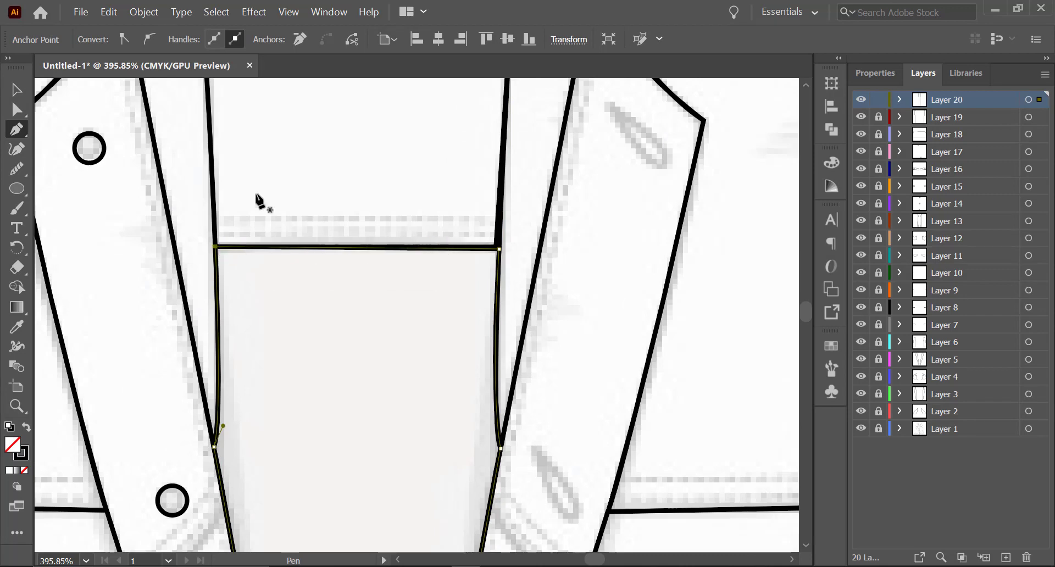
click(14, 91)
click(384, 149)
Step: Lock Layer 20 and bring the whole outlined jacket into view for checking
key(z)
drag(457, 207, 253, 258)
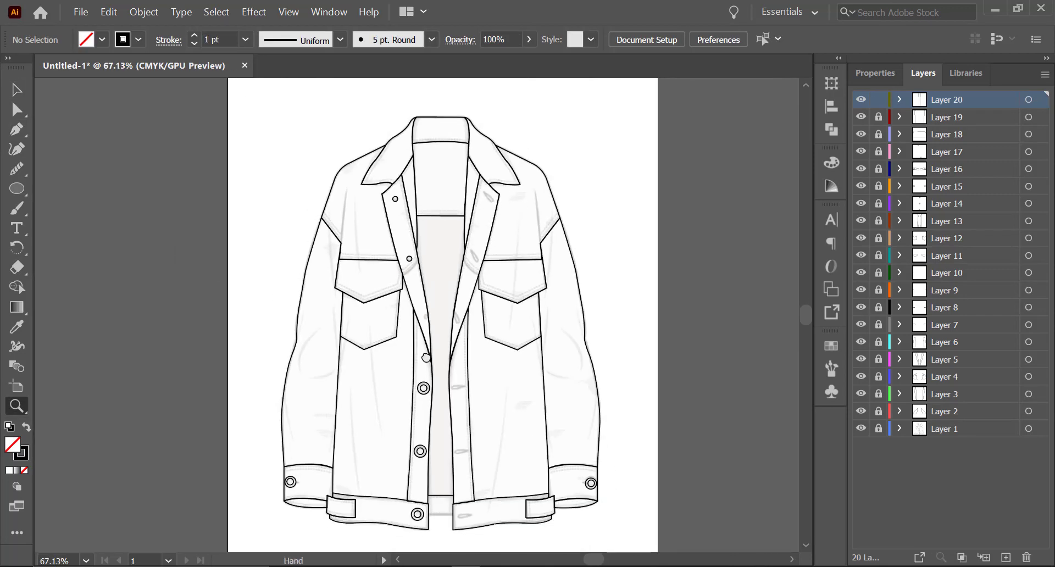
drag(426, 363, 420, 267)
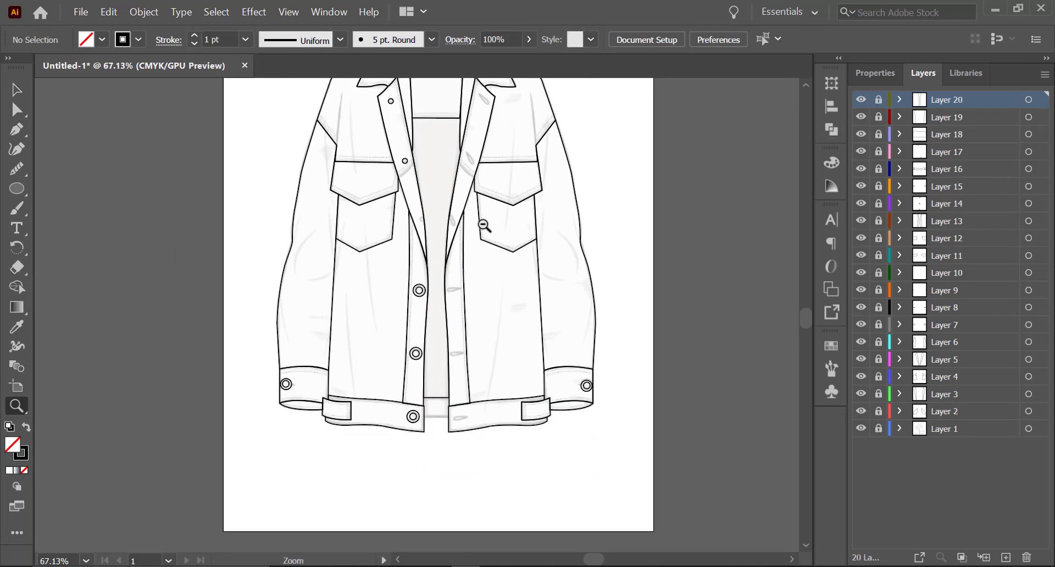
drag(483, 224, 436, 210)
drag(436, 210, 438, 328)
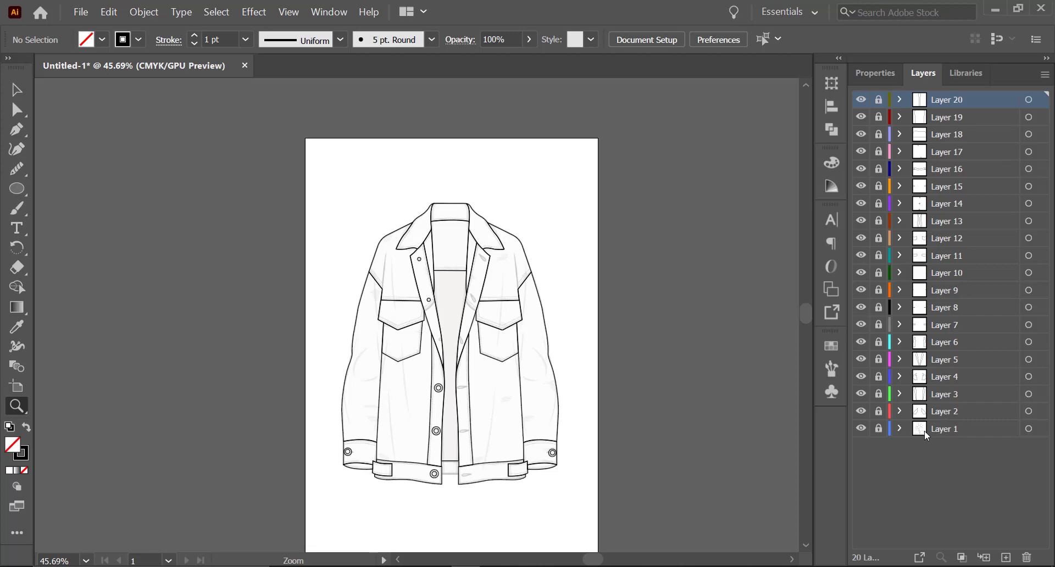
Step: On a new Layer 21, start tracing the inner back hem band, following its left edge down between the front openings
click(861, 429)
mouse_move(376, 410)
mouse_down()
mouse_move(573, 419)
mouse_move(471, 151)
mouse_up()
drag(517, 295, 664, 276)
drag(440, 287, 531, 290)
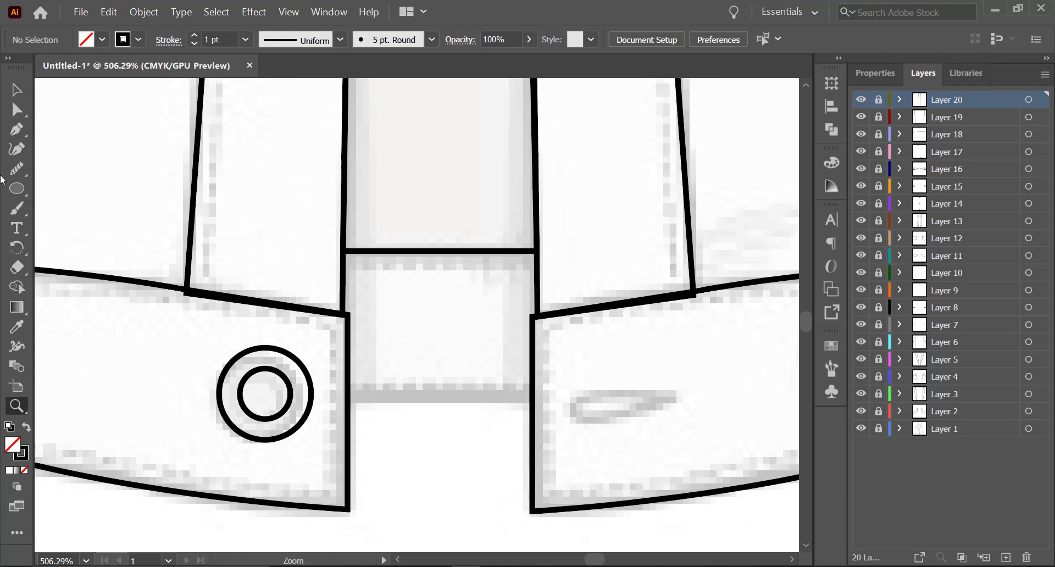
click(21, 135)
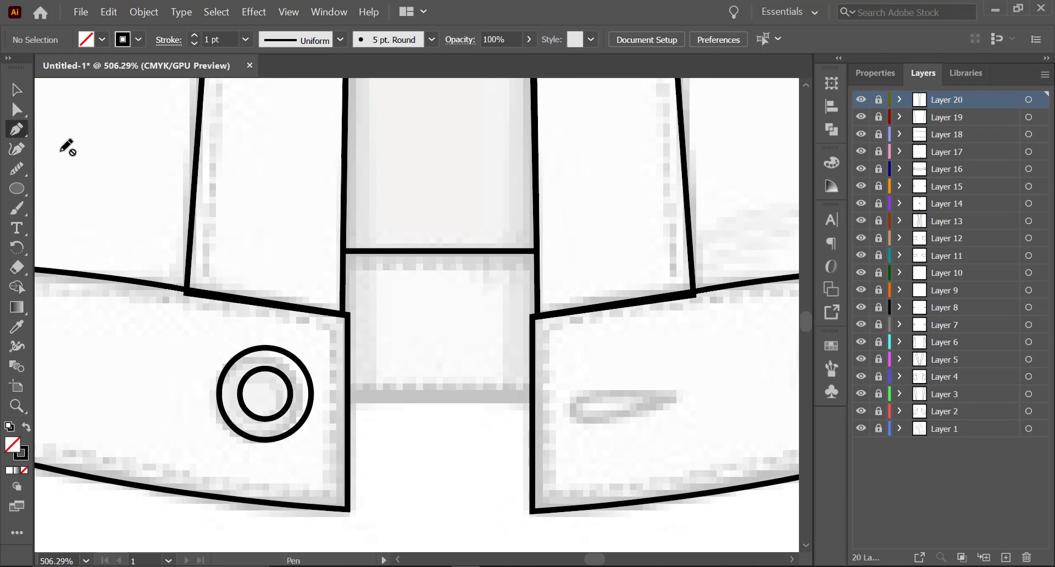
click(1011, 558)
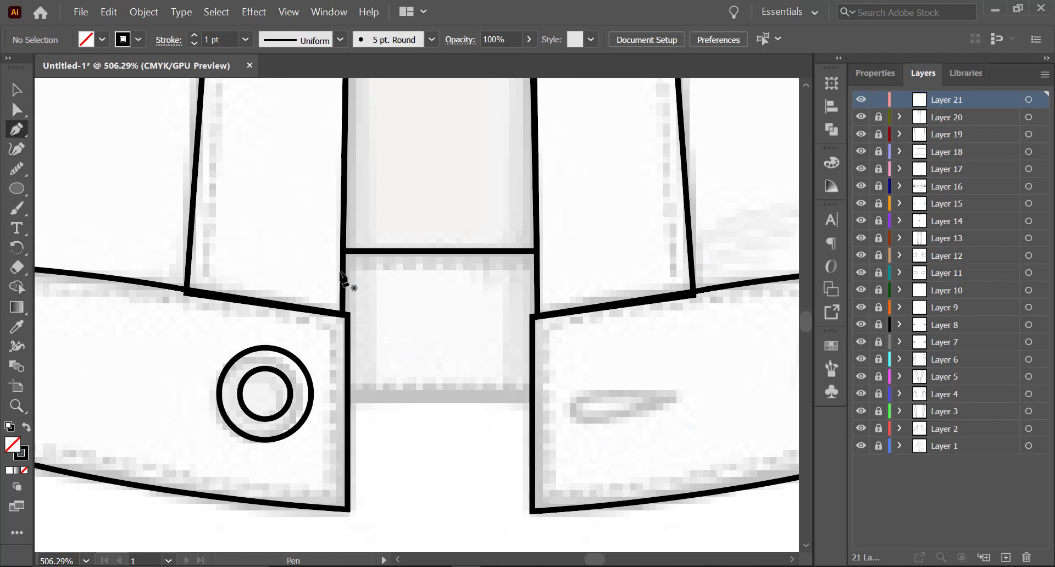
click(346, 314)
click(348, 404)
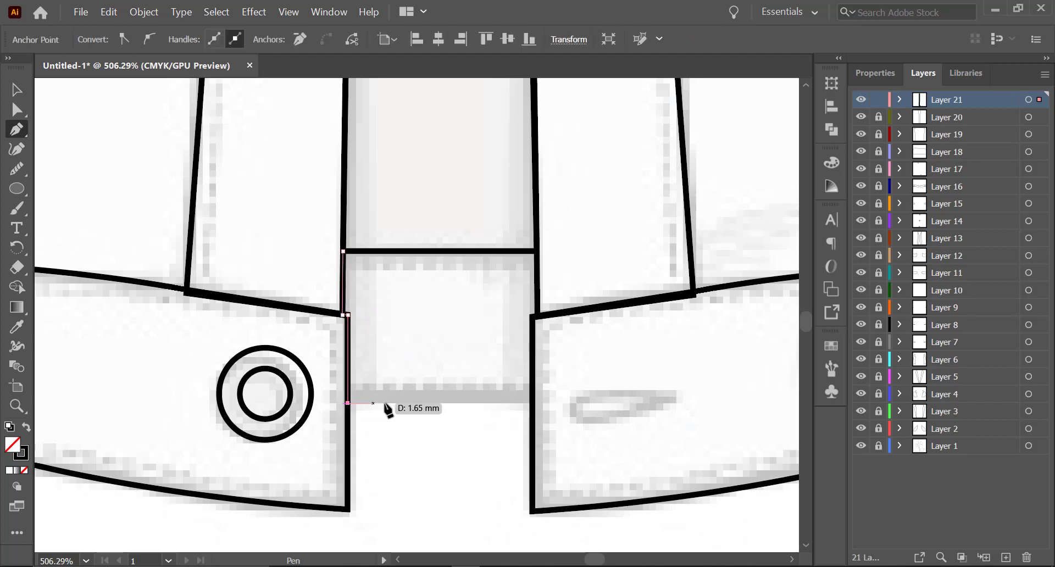
Step: Continue the band path along its lower edge and up the right side, close it along the upper seam and deselect it
click(532, 404)
click(534, 315)
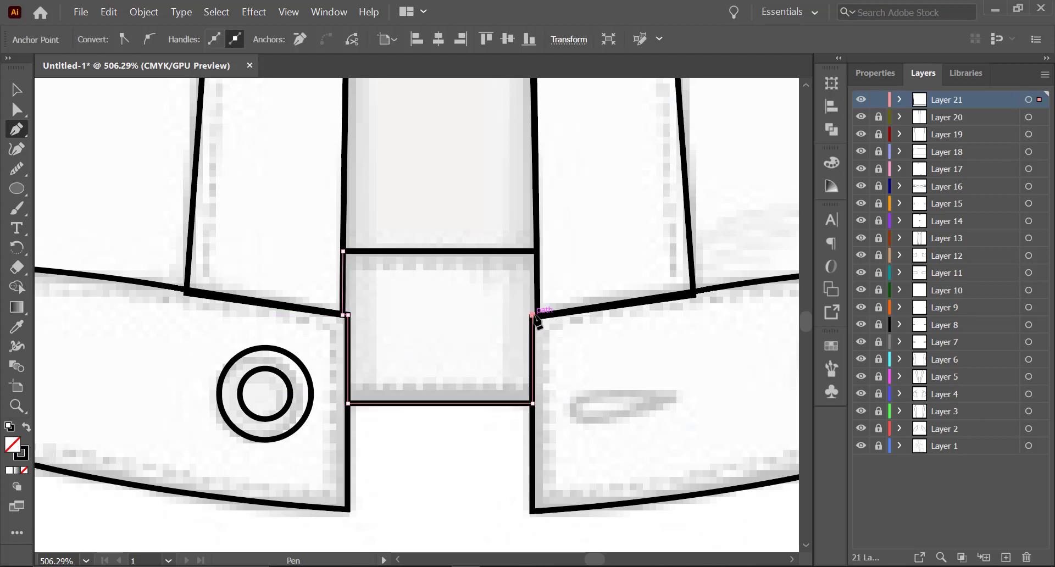
click(537, 251)
click(344, 251)
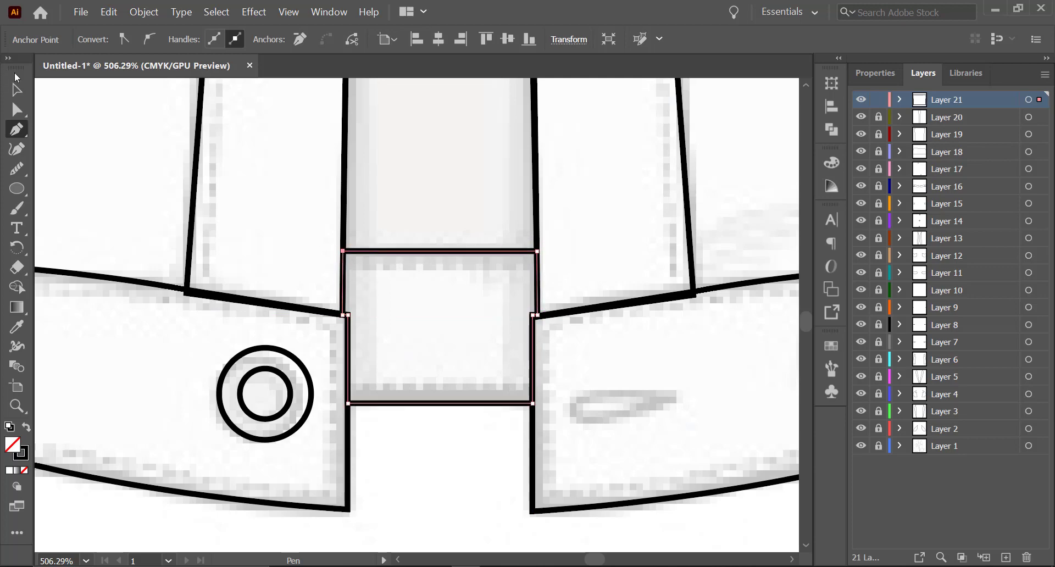
click(17, 88)
click(448, 167)
Step: Add Layer 22 for the buttonholes and prepare the Pen tool at the mark near the right lapel's upper point
key(z)
drag(535, 186, 267, 443)
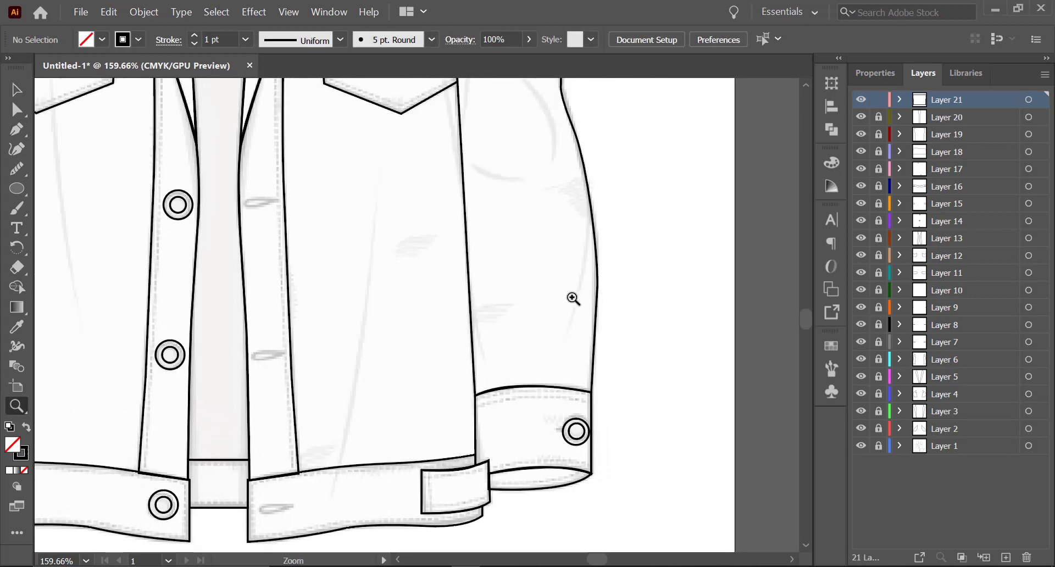
drag(573, 299, 507, 429)
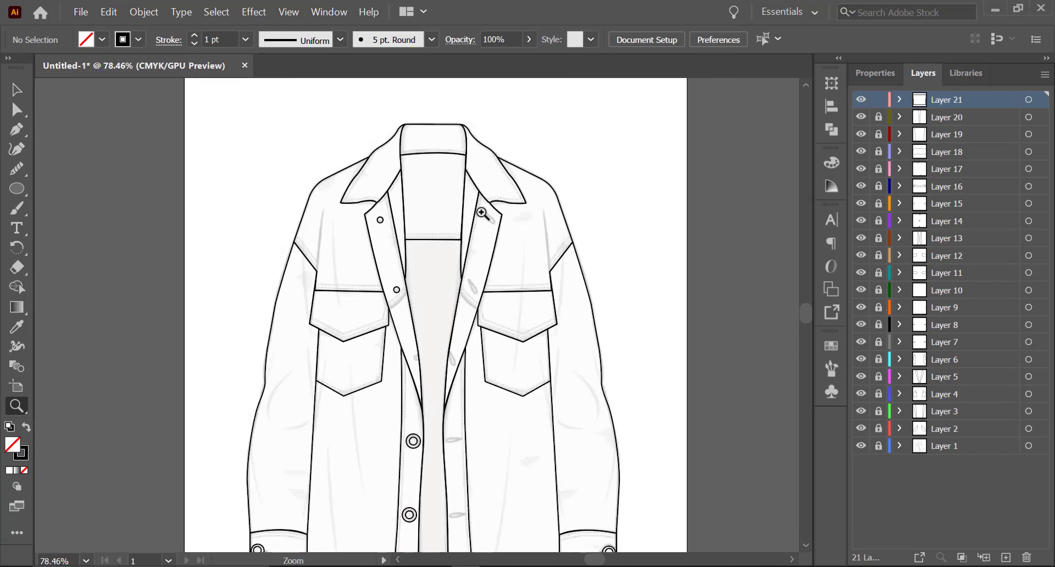
drag(482, 213, 630, 233)
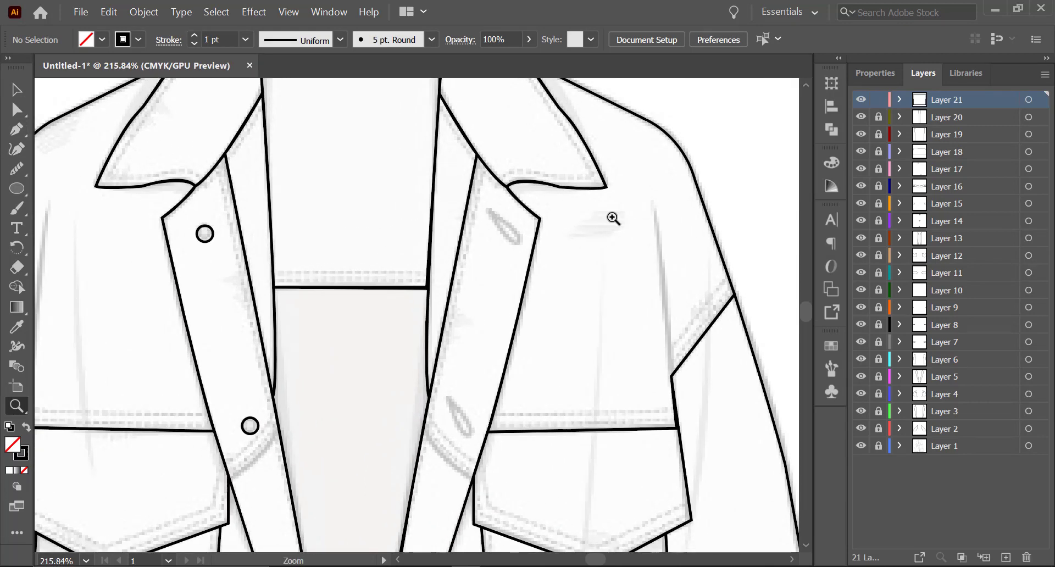
drag(529, 218, 677, 232)
click(17, 130)
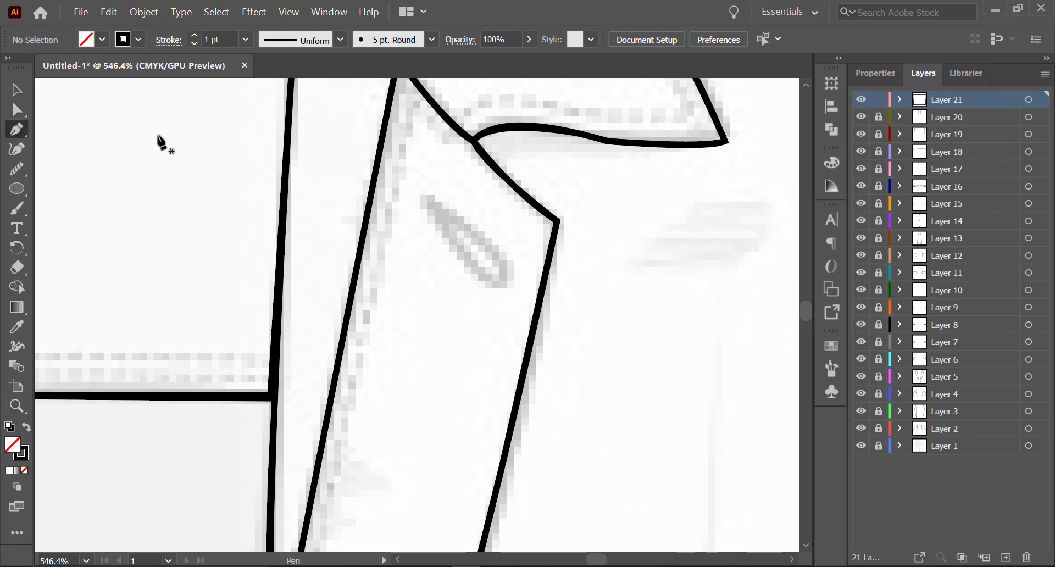
click(1006, 557)
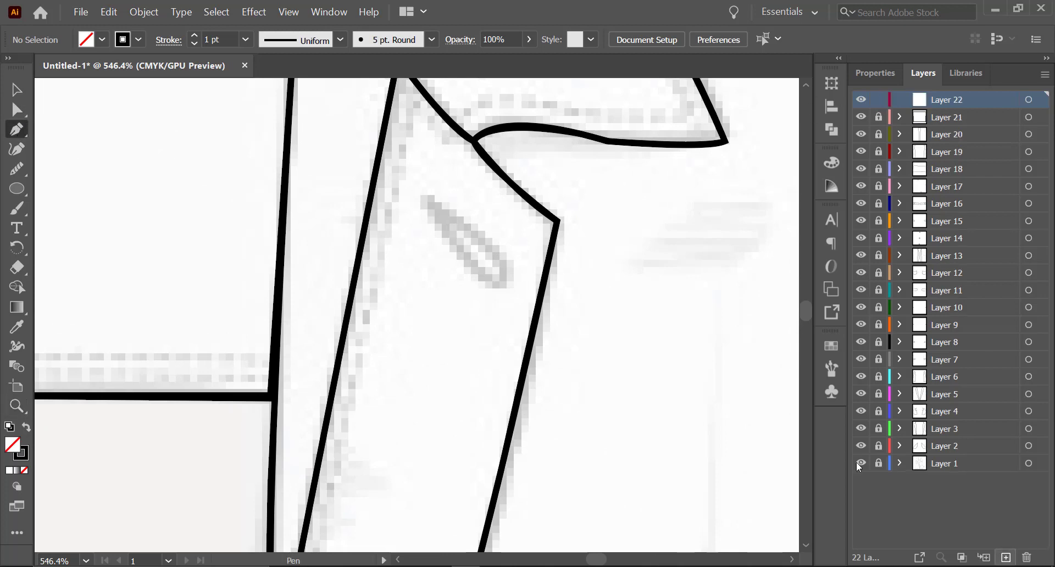
Step: Trace the upper right-lapel buttonhole as a closed teardrop about 6 mm long, pointed at its upper end, and deselect it
click(425, 198)
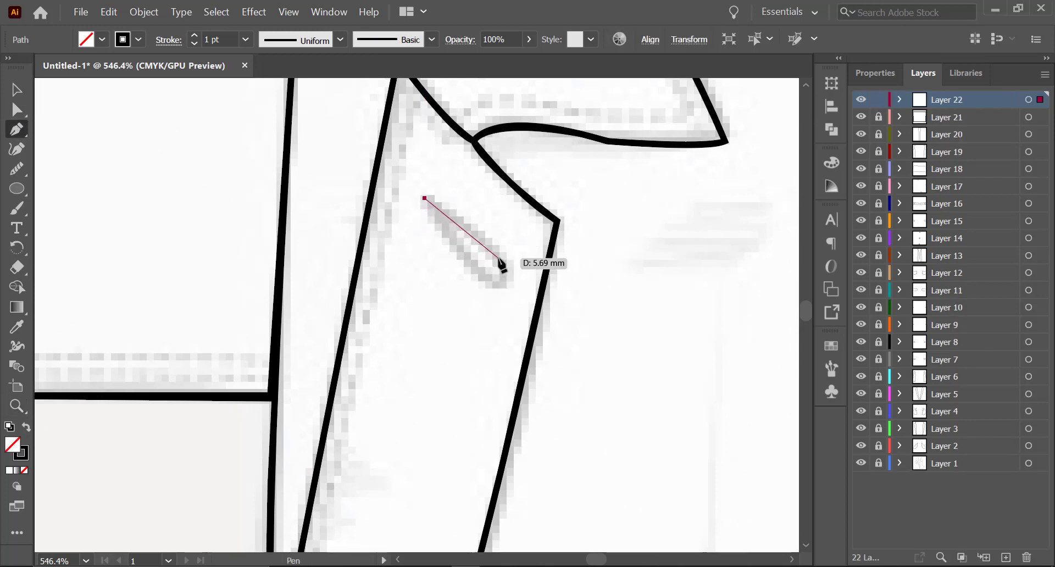
click(499, 257)
drag(489, 283, 458, 270)
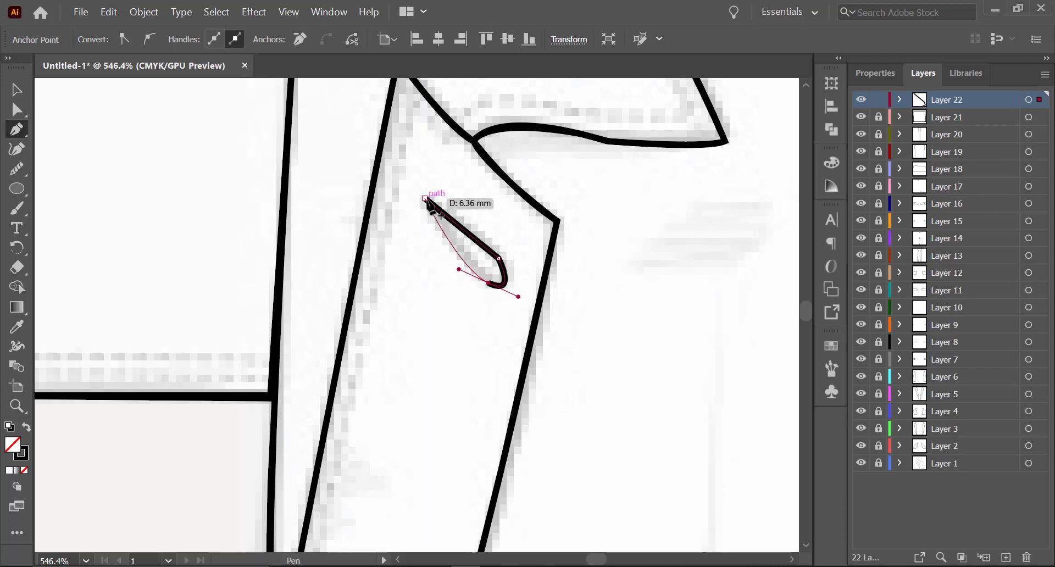
click(425, 198)
click(15, 90)
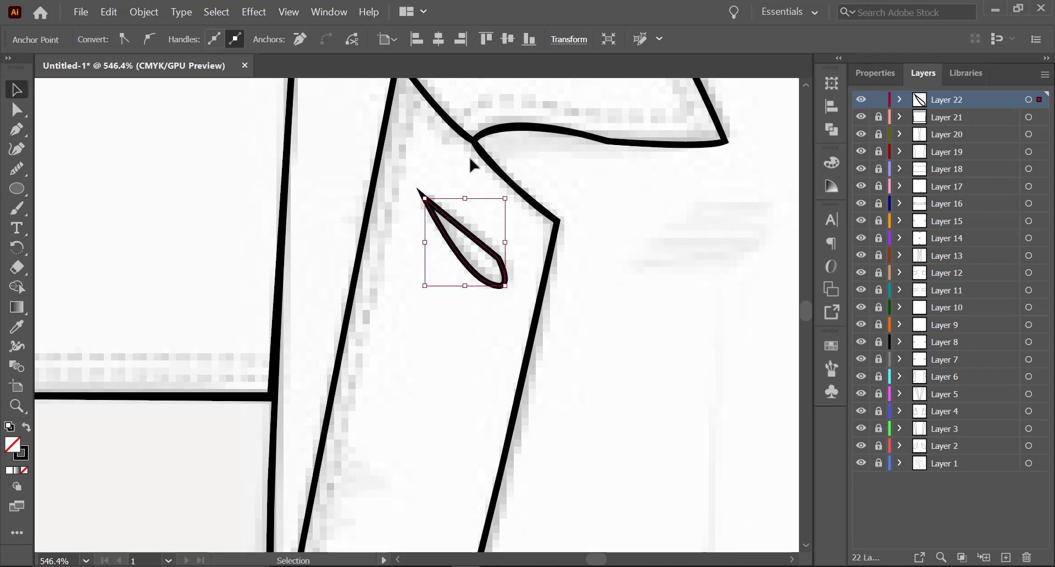
click(468, 156)
Step: Copy the traced lapel buttonhole onto the second buttonhole mark lower on the same lapel
key(z)
drag(558, 304, 491, 299)
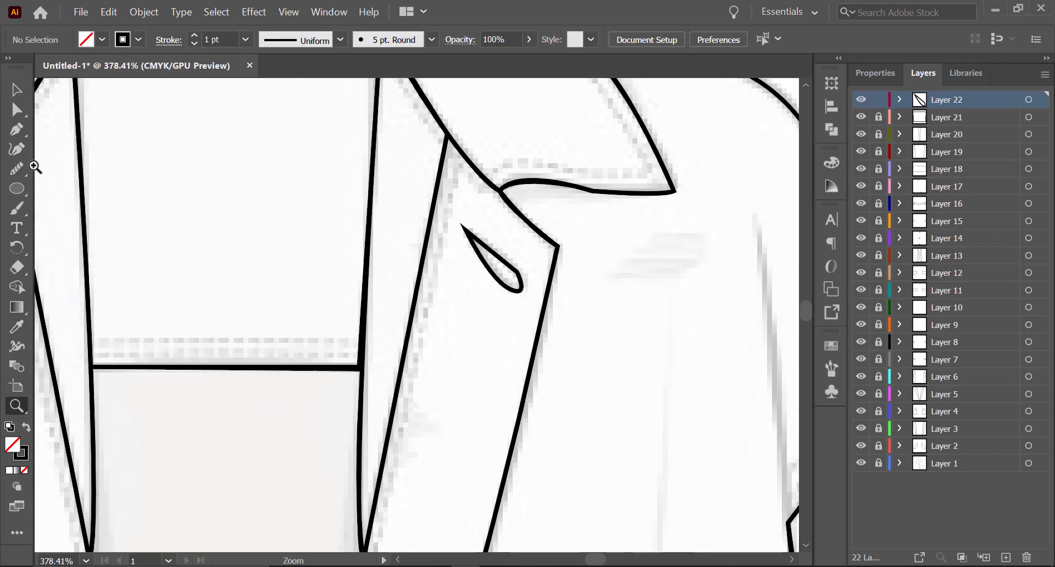
click(18, 93)
drag(547, 407, 538, 302)
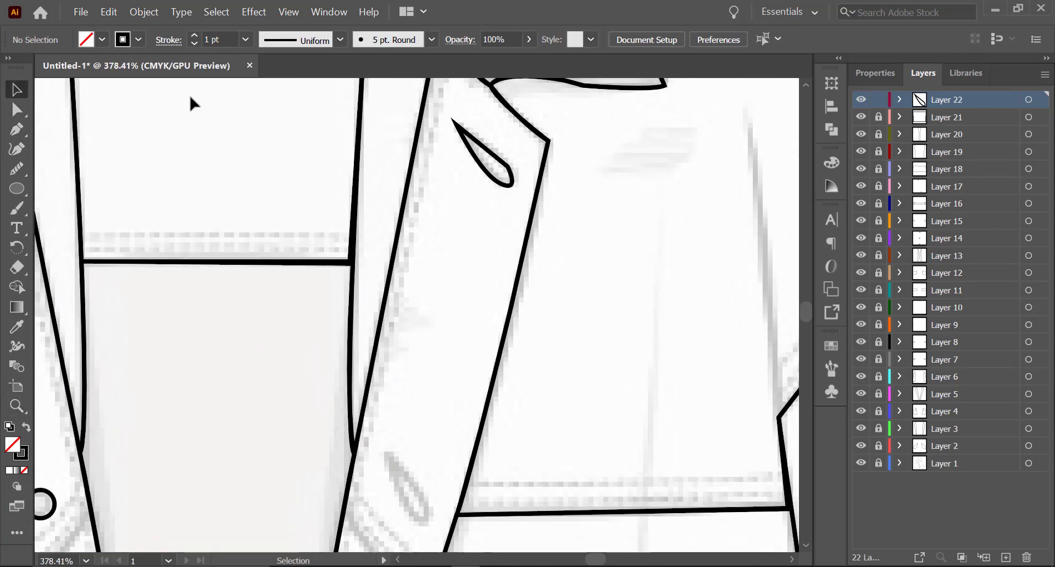
drag(485, 173, 413, 511)
Step: Copy the lower lapel buttonhole down beside the right front placket, just above the placket's first buttonhole mark
key(z)
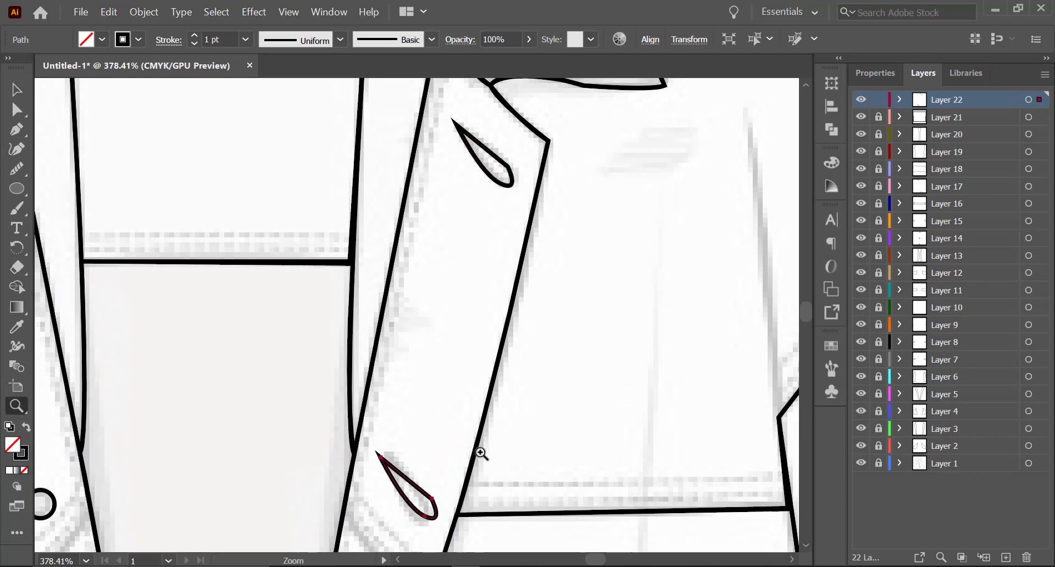
drag(506, 433, 311, 452)
drag(456, 485, 522, 155)
drag(430, 199, 426, 337)
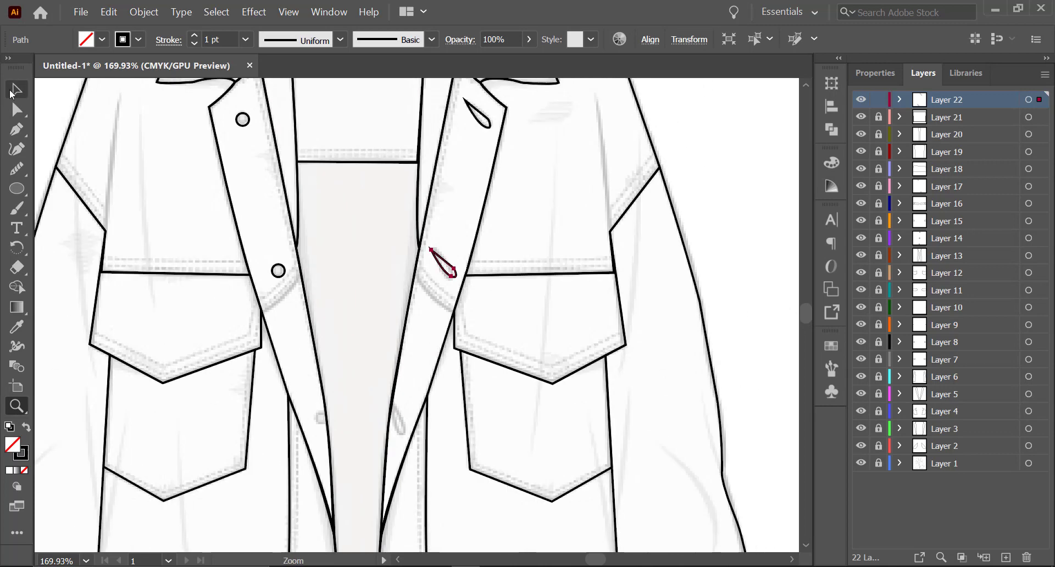
click(15, 91)
click(453, 279)
drag(449, 279, 439, 206)
Step: Rotate the copied buttonhole nearly horizontal with its pointed end facing right, and move it onto the placket's upper buttonhole mark
key(z)
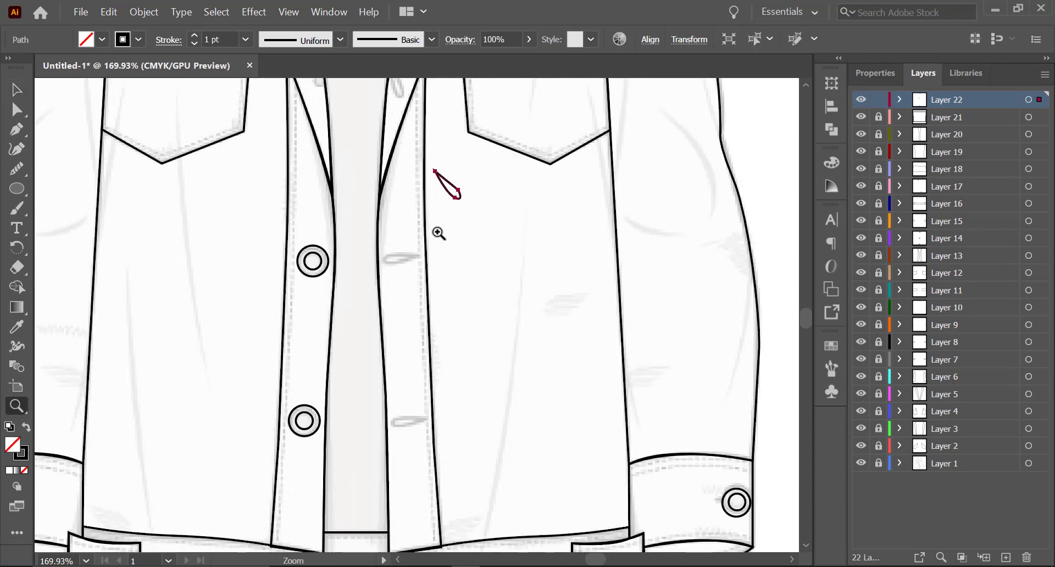
click(432, 235)
click(19, 92)
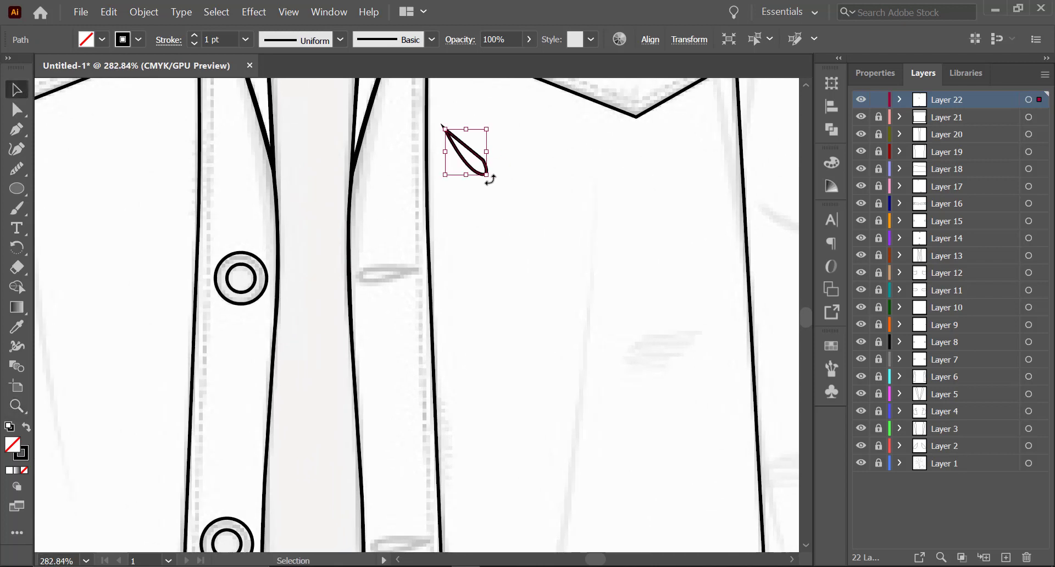
drag(489, 177, 404, 151)
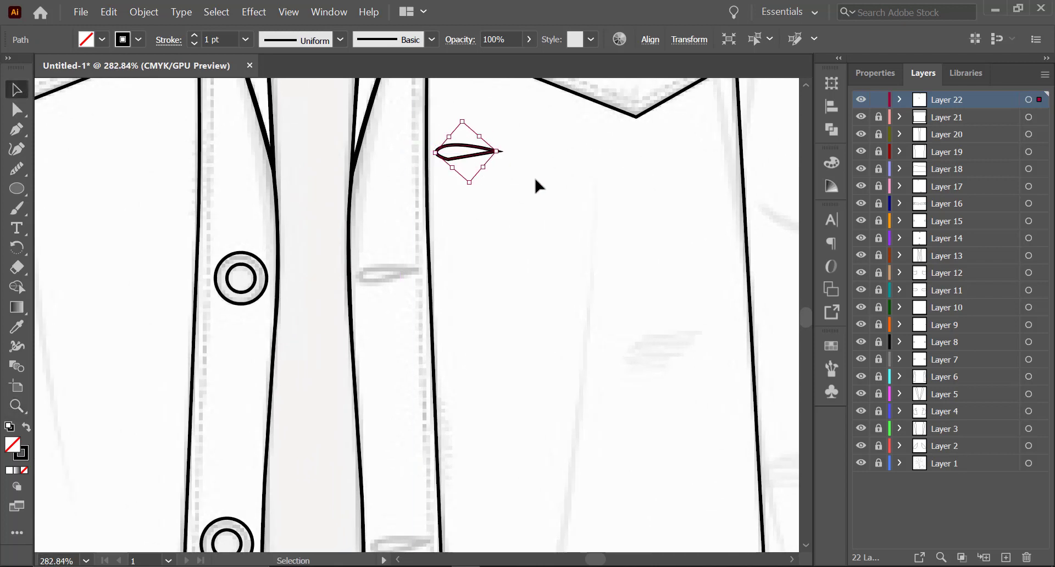
click(534, 176)
drag(471, 155, 394, 285)
click(527, 363)
Step: Copy the horizontal buttonhole onto the next mark down the right front placket and deselect it
drag(526, 364, 547, 183)
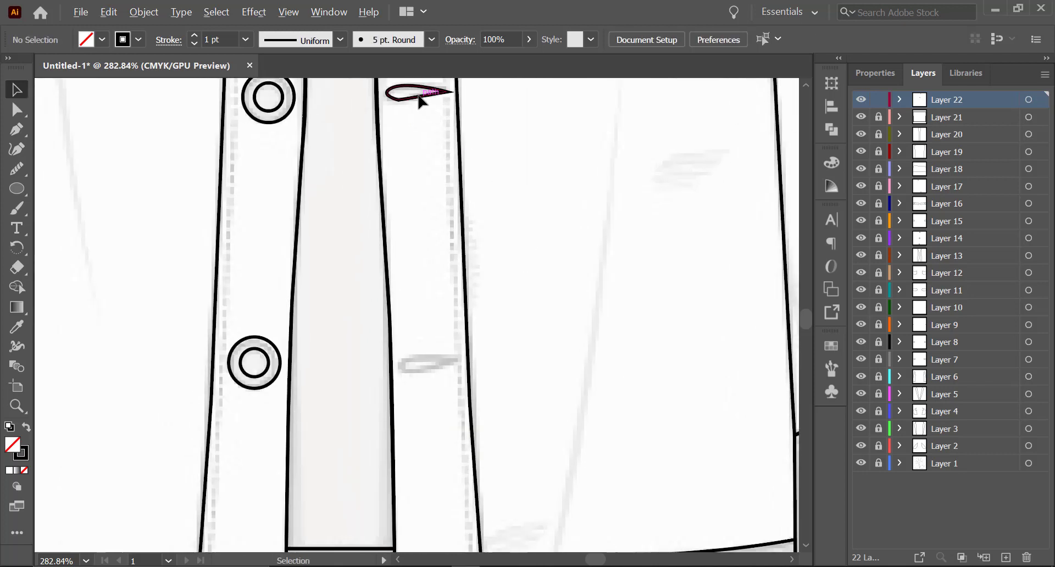
drag(419, 101, 428, 368)
click(512, 363)
Step: Copy the lower placket buttonhole onto the mark at the front end of the right waistband and deselect it
key(z)
drag(572, 305, 405, 334)
key(space)
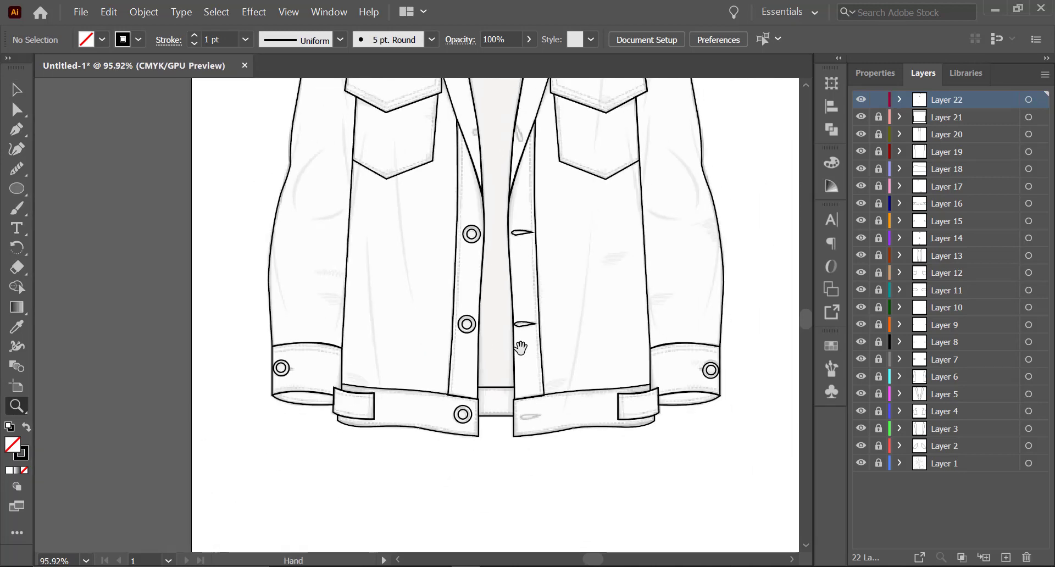
drag(544, 333, 484, 181)
key(space)
click(15, 89)
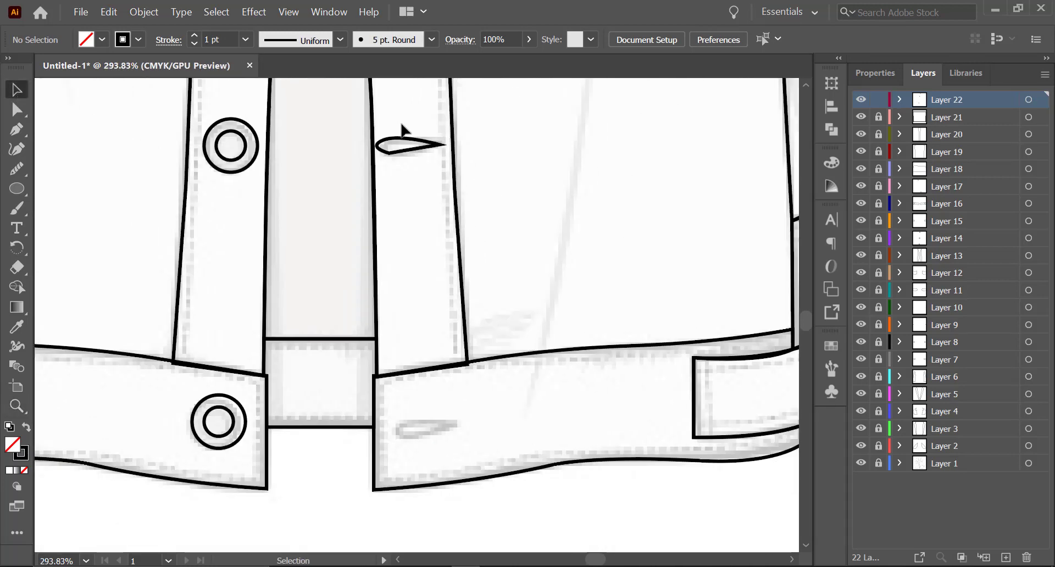
drag(405, 153, 425, 431)
click(549, 398)
Step: Bring the whole jacket into view and toggle Layer 1's visibility to check the line work with and without the template
key(z)
drag(609, 364, 412, 367)
drag(499, 295, 445, 462)
drag(451, 299, 452, 352)
drag(555, 215, 440, 228)
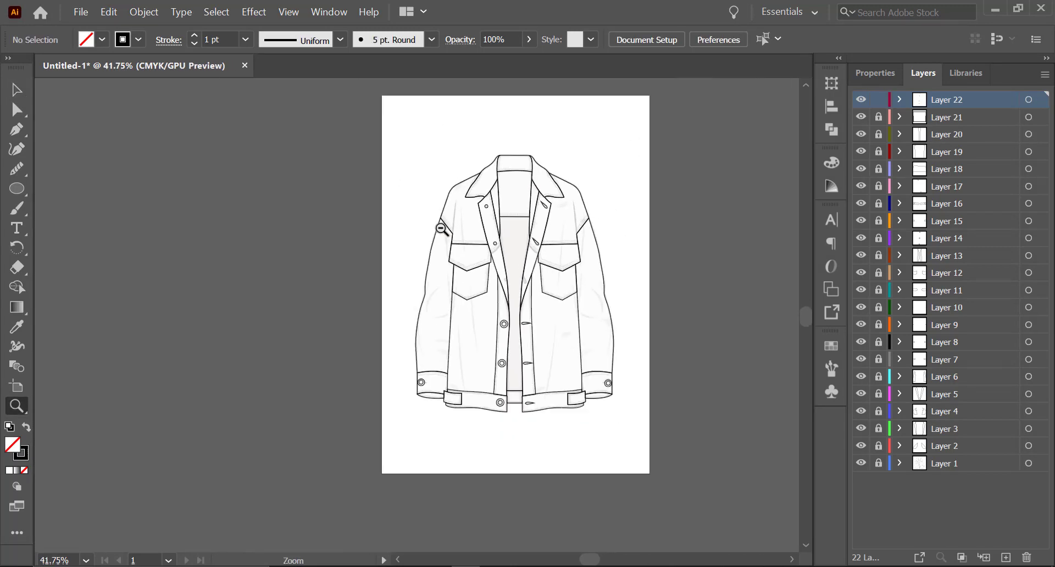
drag(570, 316, 669, 305)
click(860, 464)
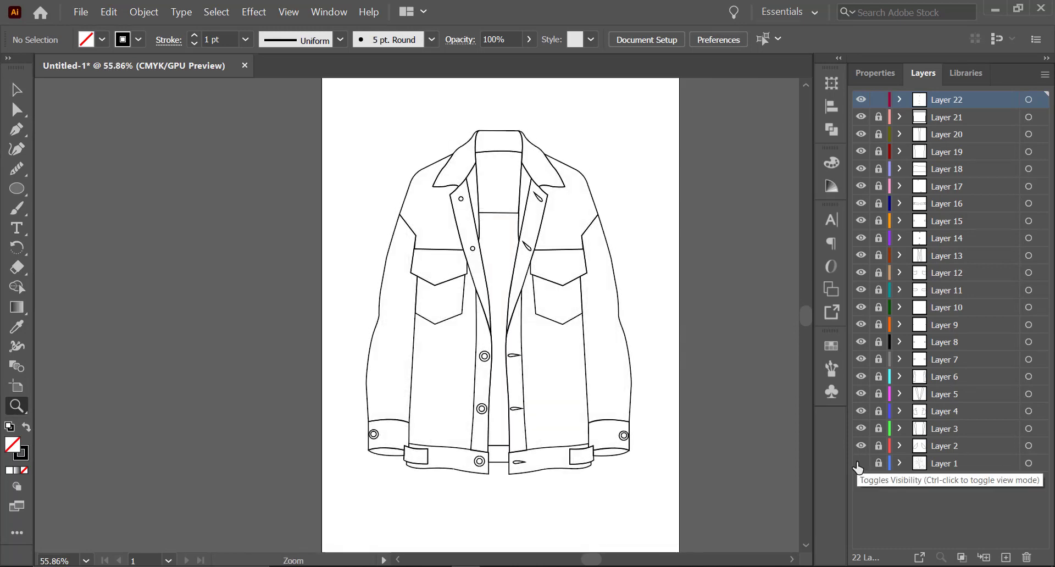
click(860, 464)
click(860, 464)
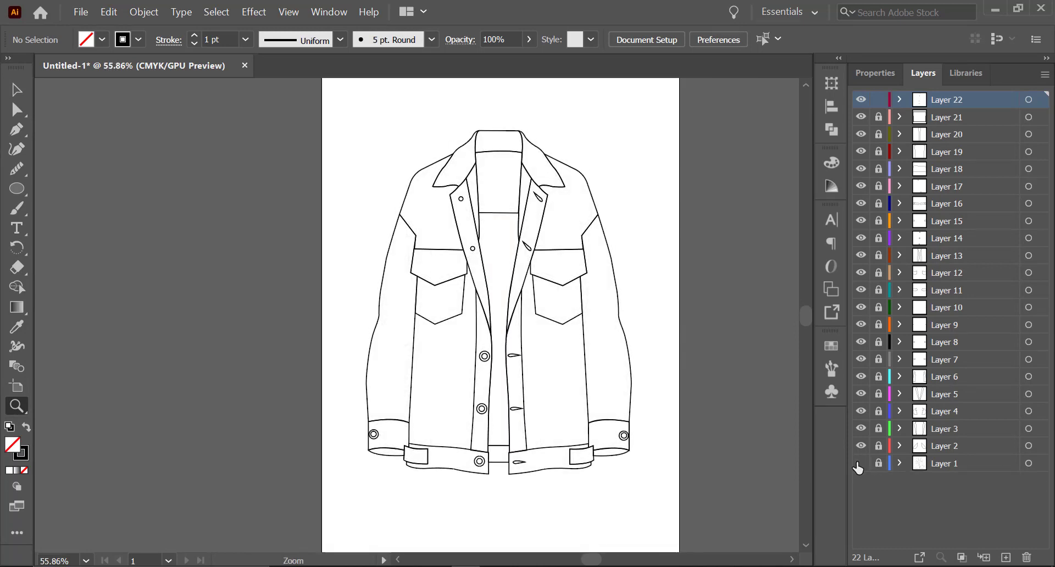
click(859, 464)
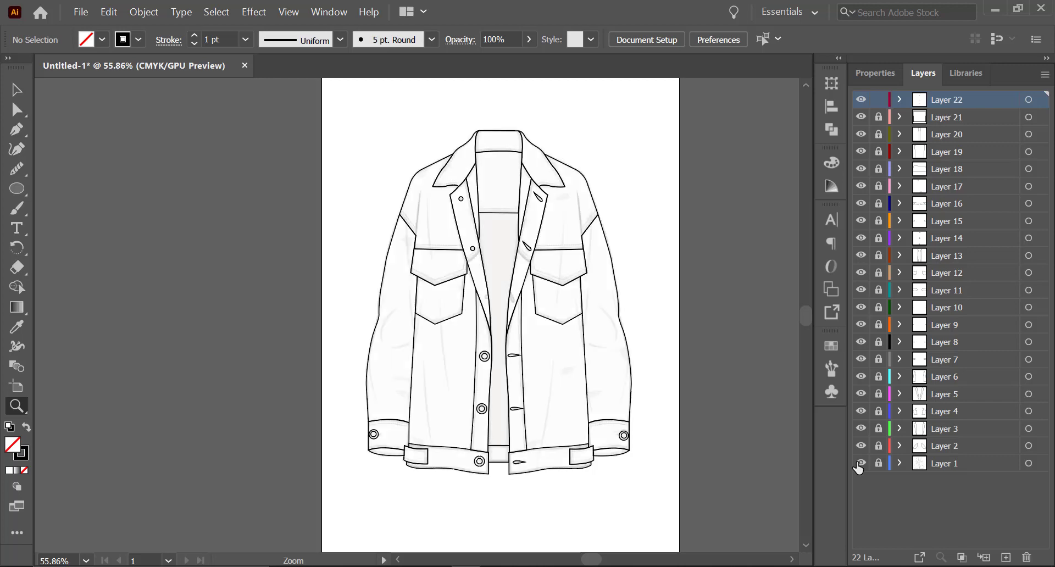
Step: On a new Layer 23, draw a curved fold line about 37 mm long from the left chest into the pocket flap
click(1006, 557)
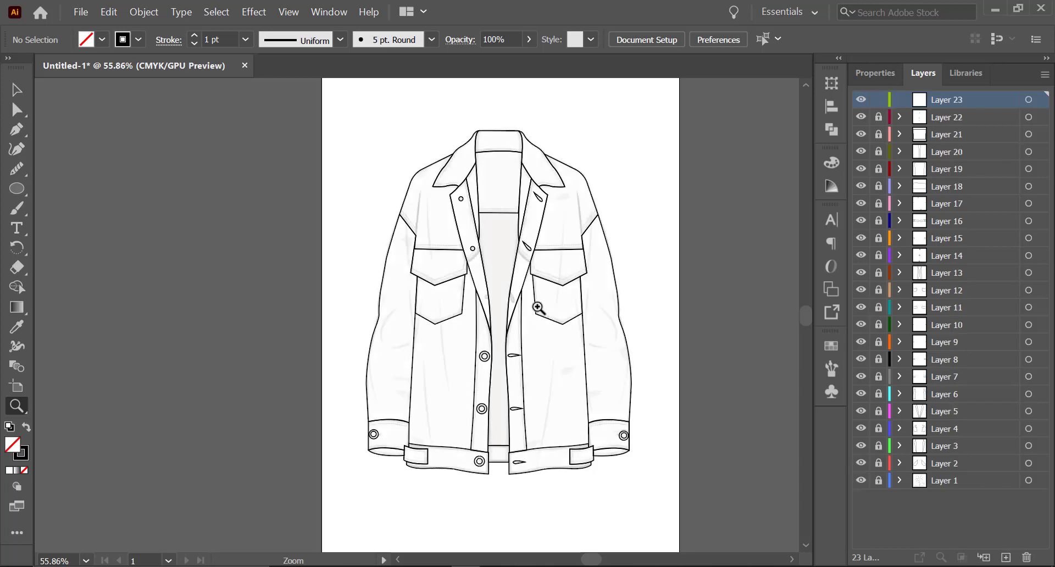
drag(433, 214, 620, 203)
drag(485, 231, 523, 341)
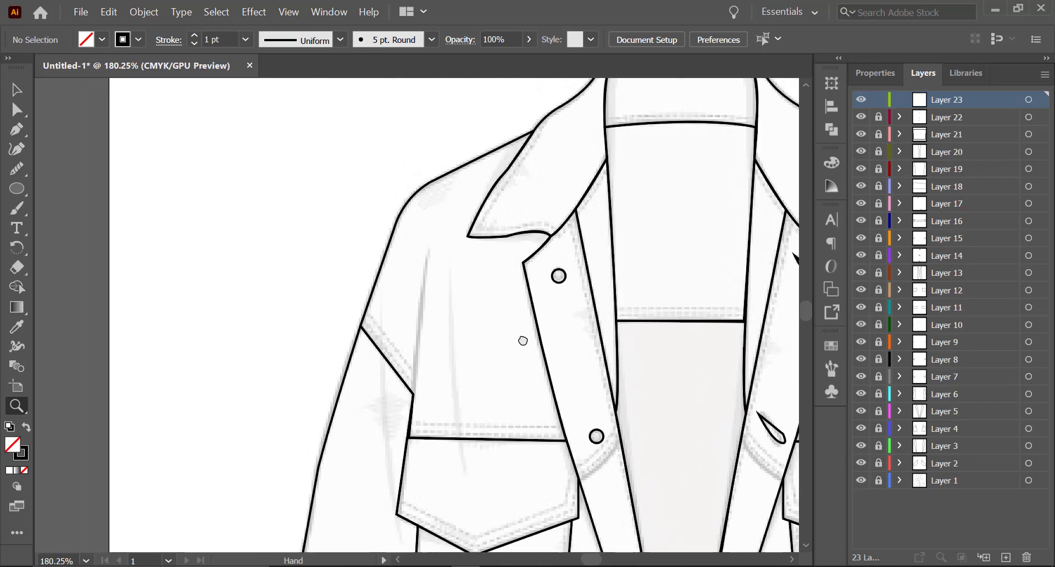
click(24, 132)
click(452, 269)
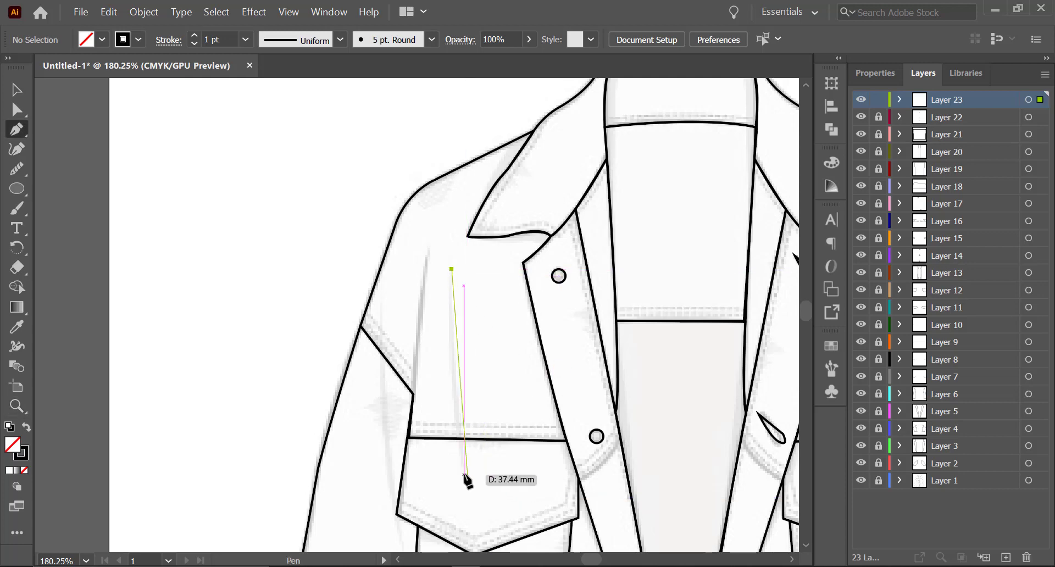
drag(468, 475, 487, 519)
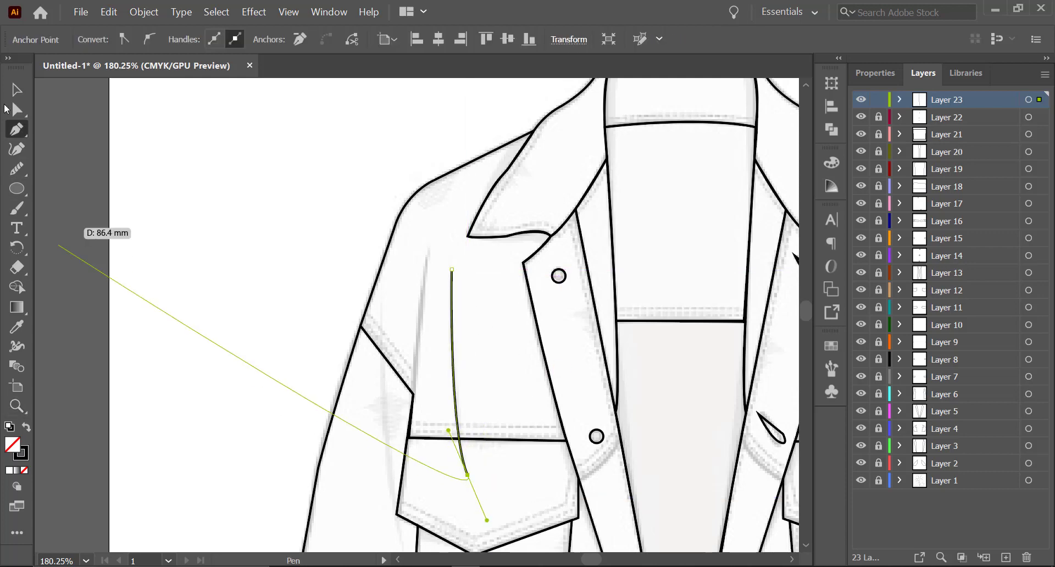
ctrl+click(464, 248)
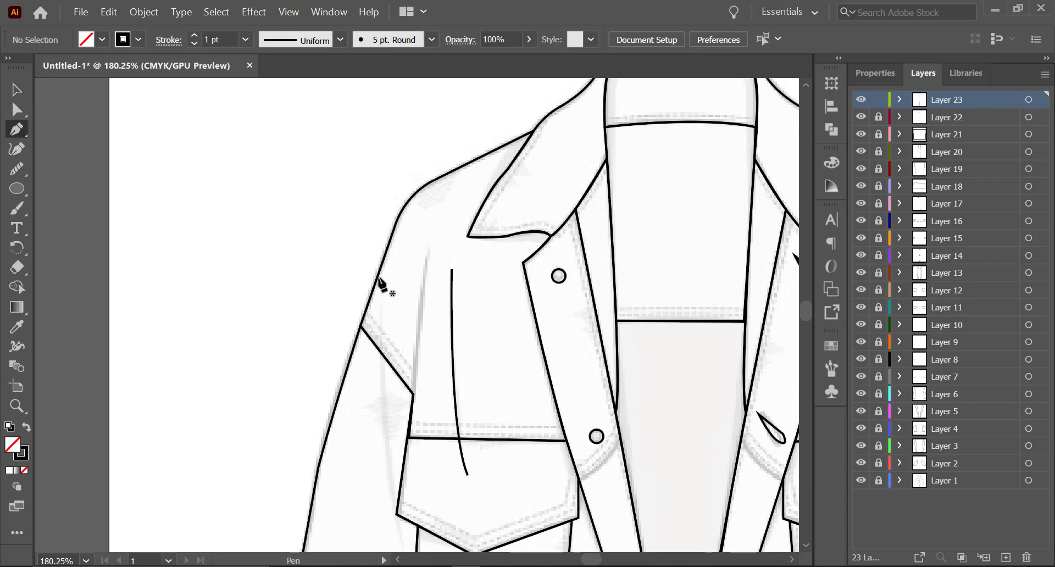
Step: Draw a straight fold line about 27 mm long from the left upper chest down to the armhole seam's inner corner
click(429, 251)
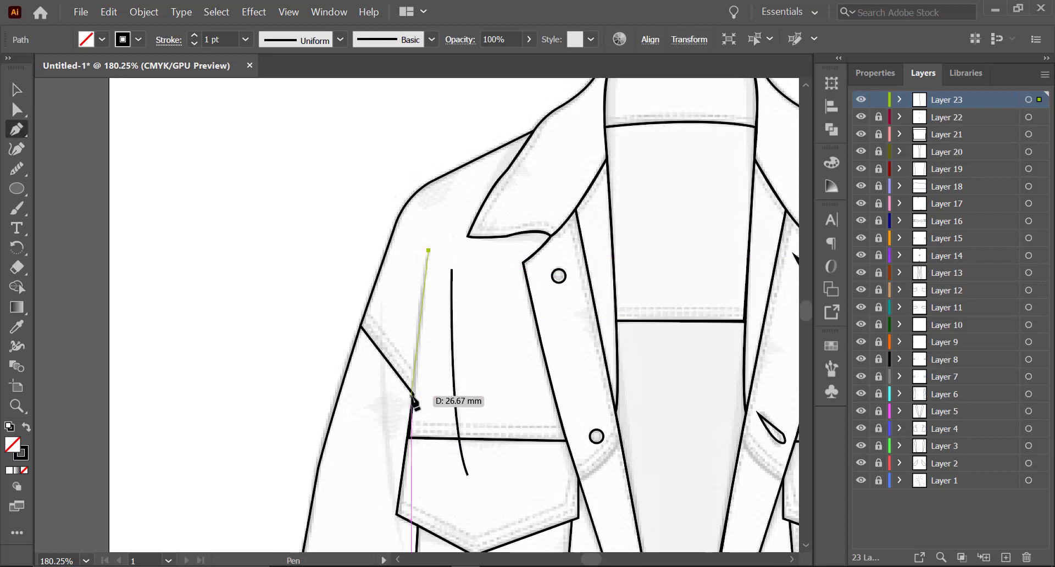
click(413, 395)
click(17, 90)
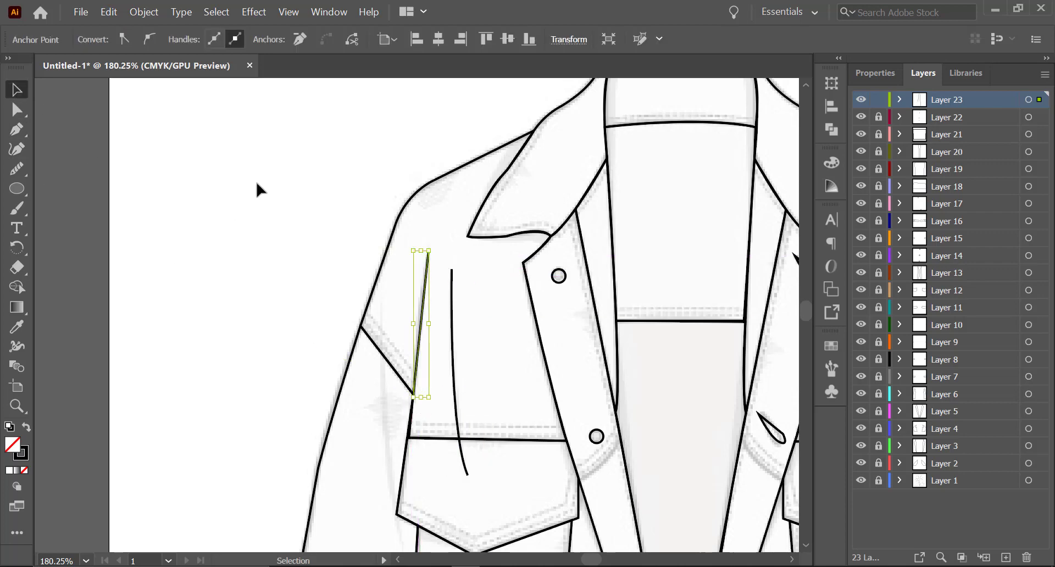
Step: Draw a curved fold line from the left armhole seam down the upper sleeve beside the pocket flap
click(256, 186)
drag(471, 426, 484, 235)
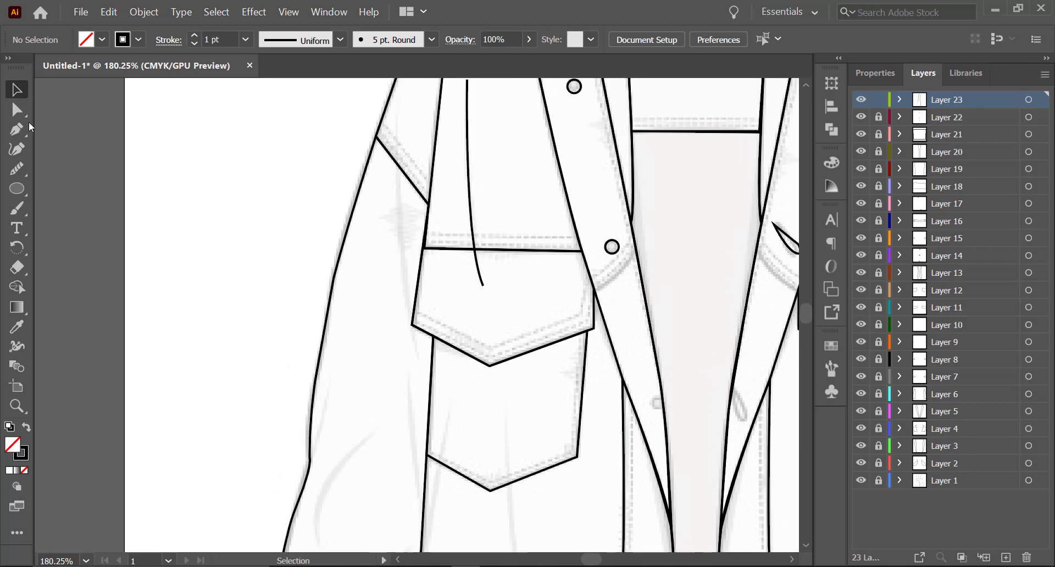
drag(419, 355, 421, 119)
click(16, 90)
click(257, 235)
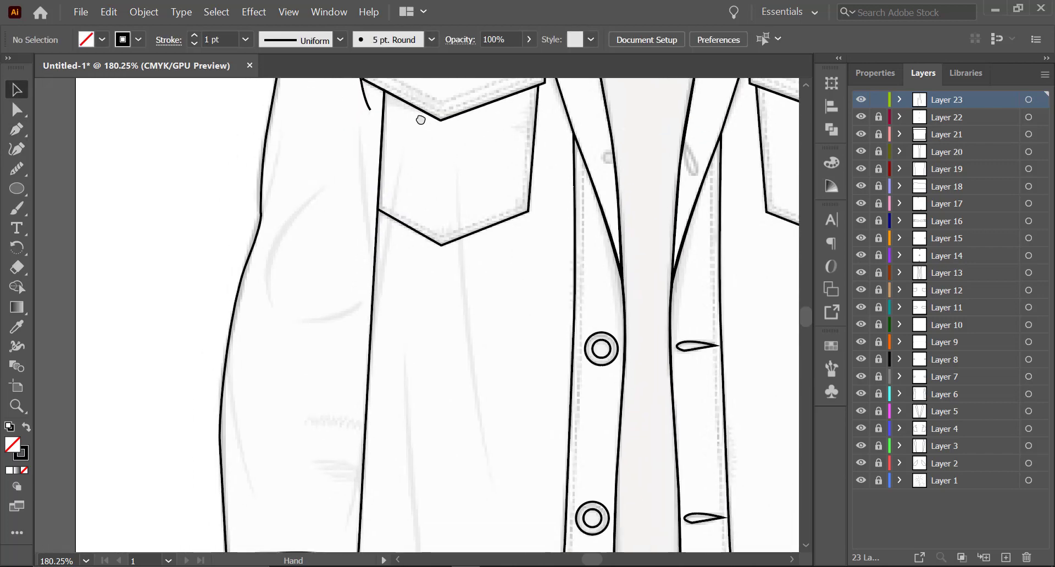
Step: Draw an outward-bowing curved fold line at the left sleeve's elbow, following the template shading
click(17, 129)
click(326, 187)
drag(274, 307, 297, 366)
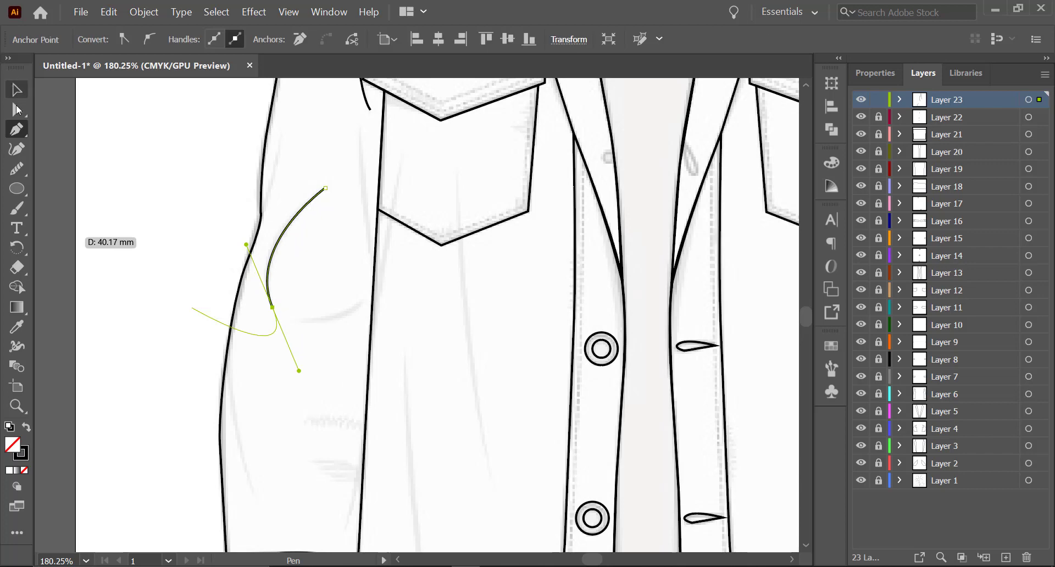
click(21, 96)
click(61, 157)
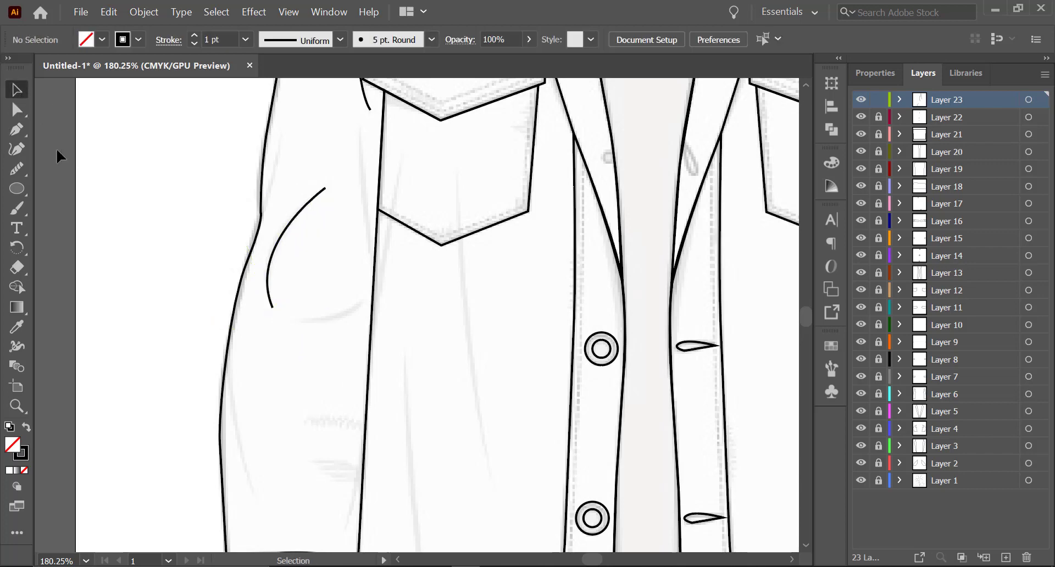
Step: Draw a short, shallow upward-opening fold curve just below the left elbow fold, near the sleeve's inner edge
click(11, 135)
click(297, 315)
drag(359, 303, 391, 266)
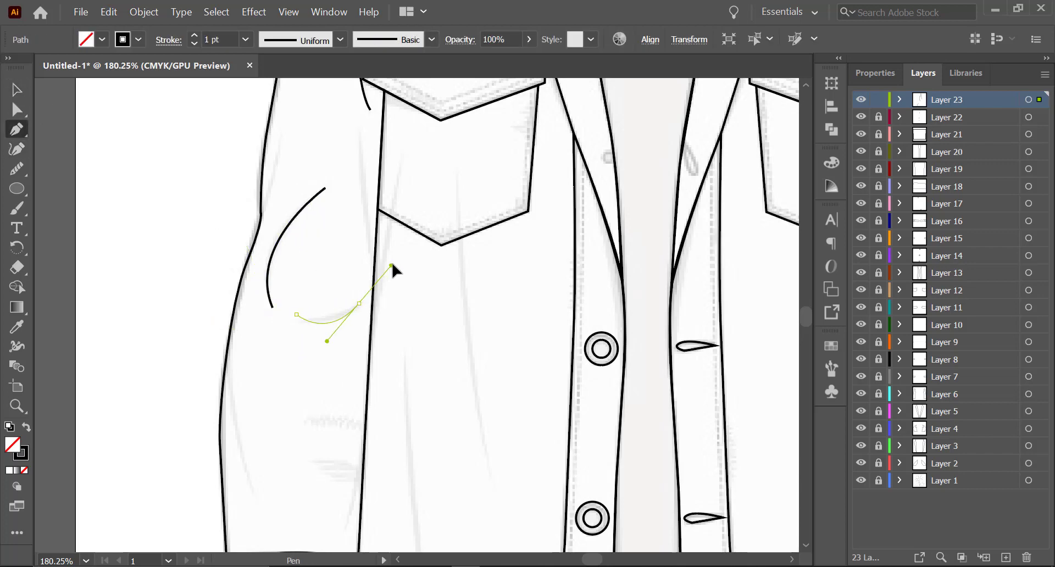
click(12, 91)
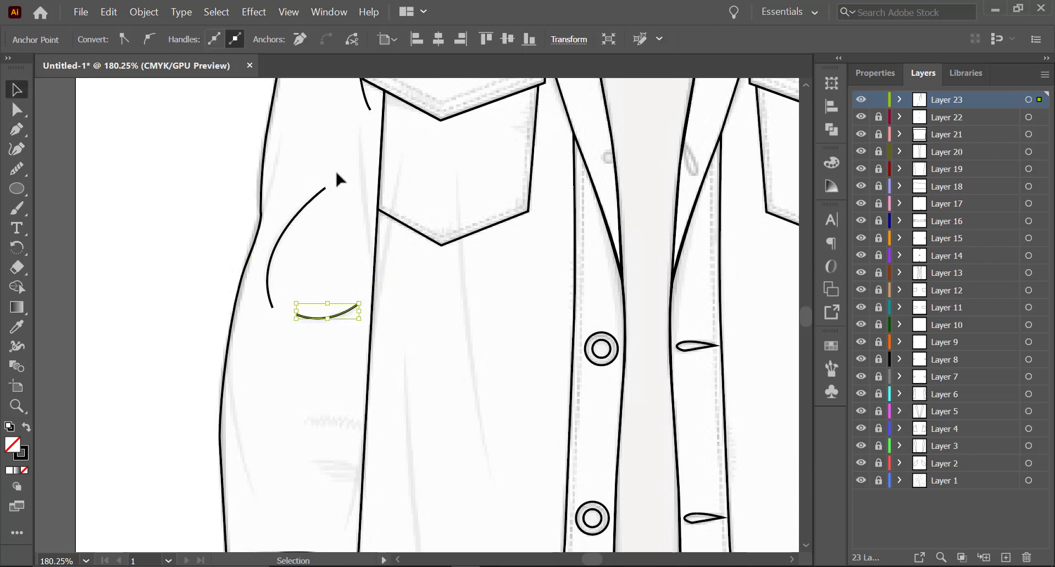
click(334, 168)
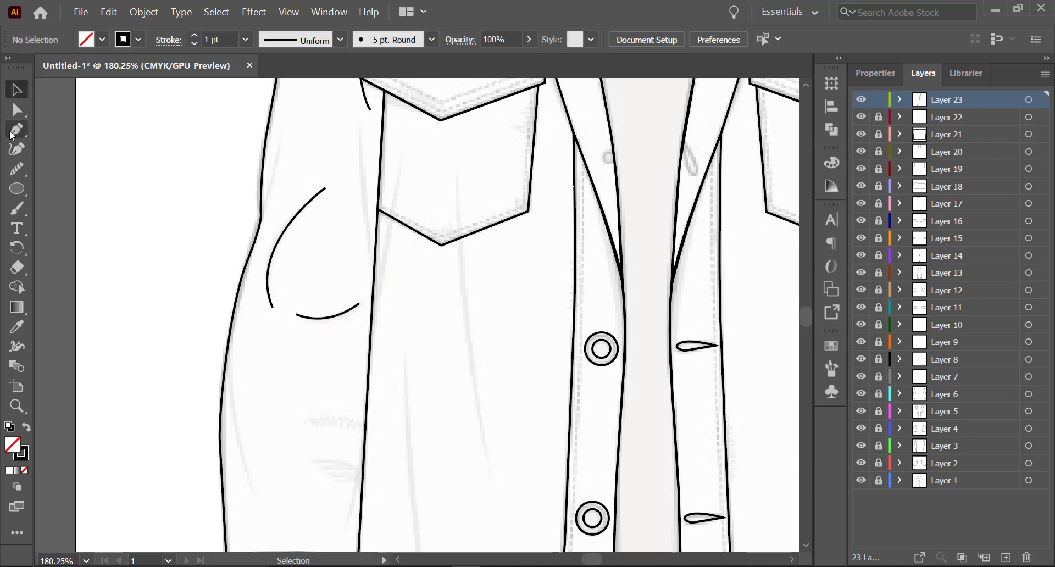
Step: Draw a slightly curved vertical fold line along the left sleeve's inner edge beside the lower pocket
click(358, 136)
click(370, 246)
drag(381, 278, 382, 280)
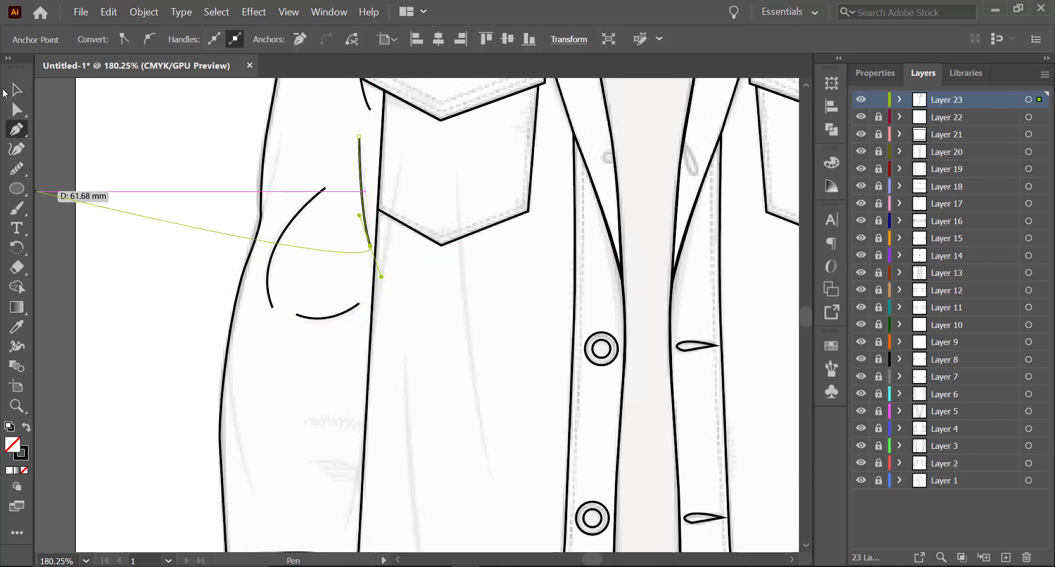
click(22, 97)
click(328, 395)
Step: Draw a curved fold line about 27 mm long from the left sleeve's outer edge down toward the cuff
drag(328, 396, 320, 249)
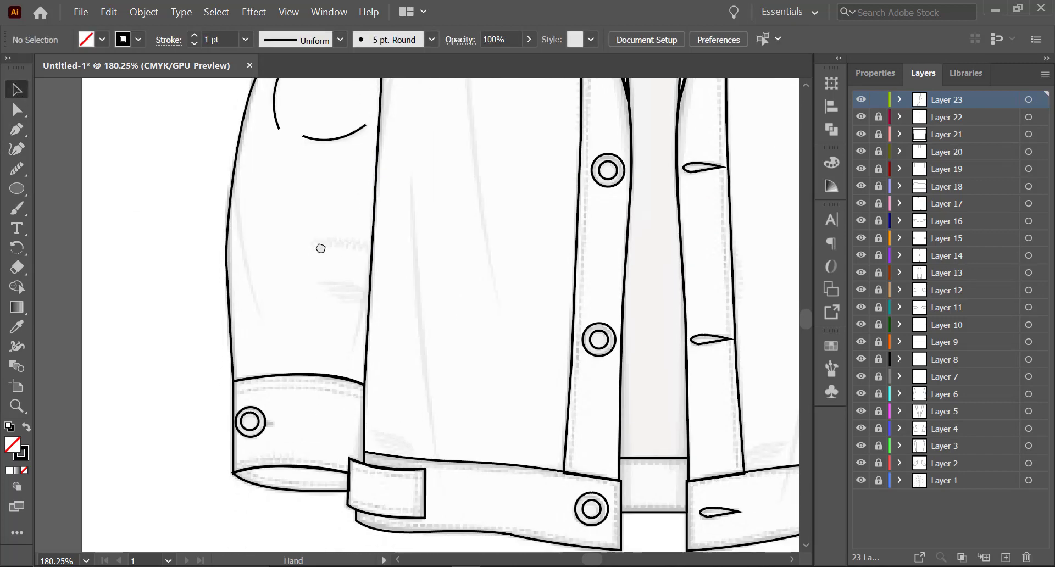
click(16, 130)
click(234, 172)
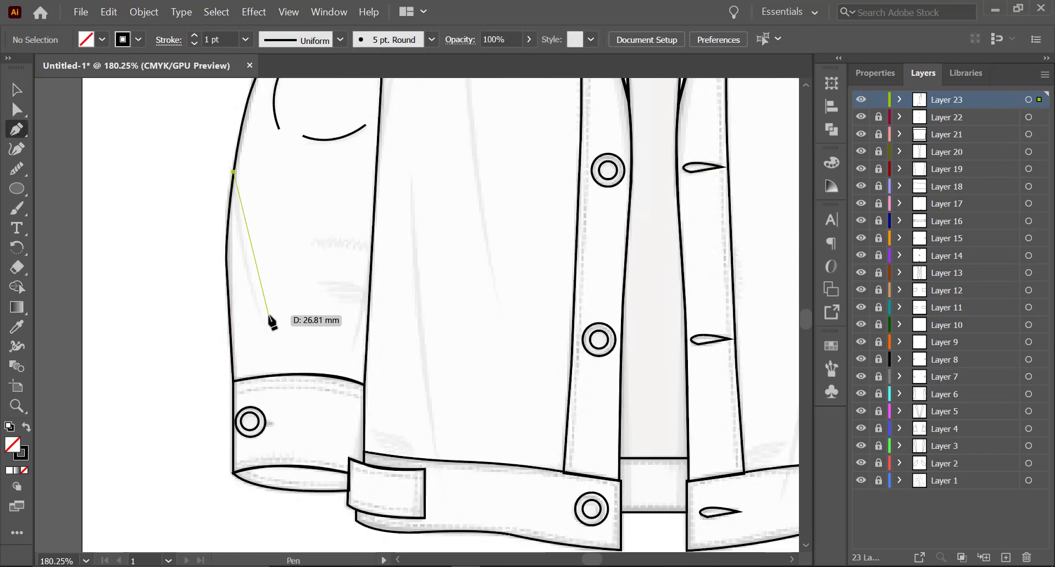
drag(274, 353, 272, 367)
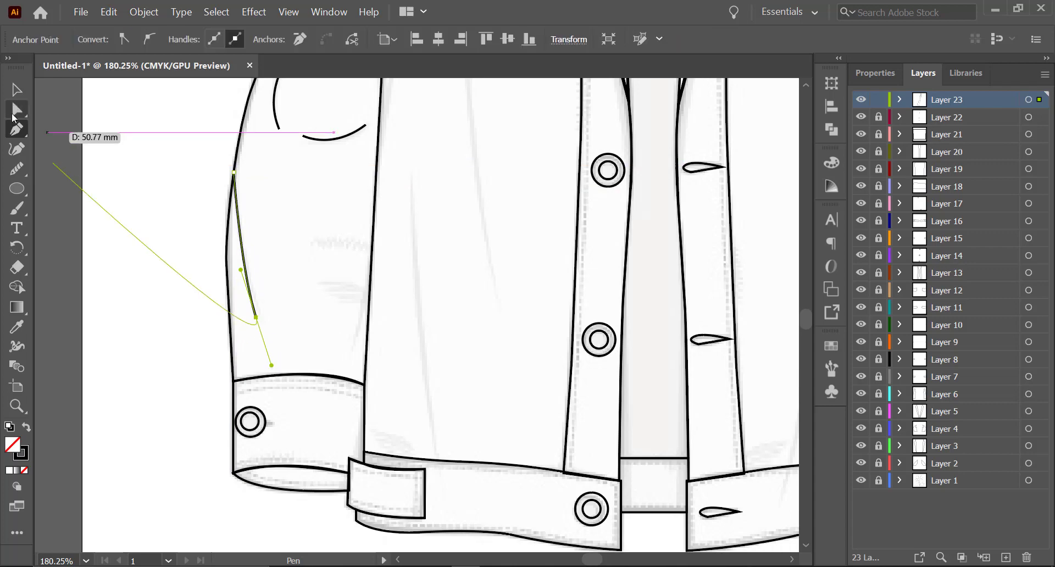
click(16, 90)
click(355, 233)
Step: Draw a long curved fold line down the left lower body panel, ending just above the waistband
drag(355, 235, 322, 254)
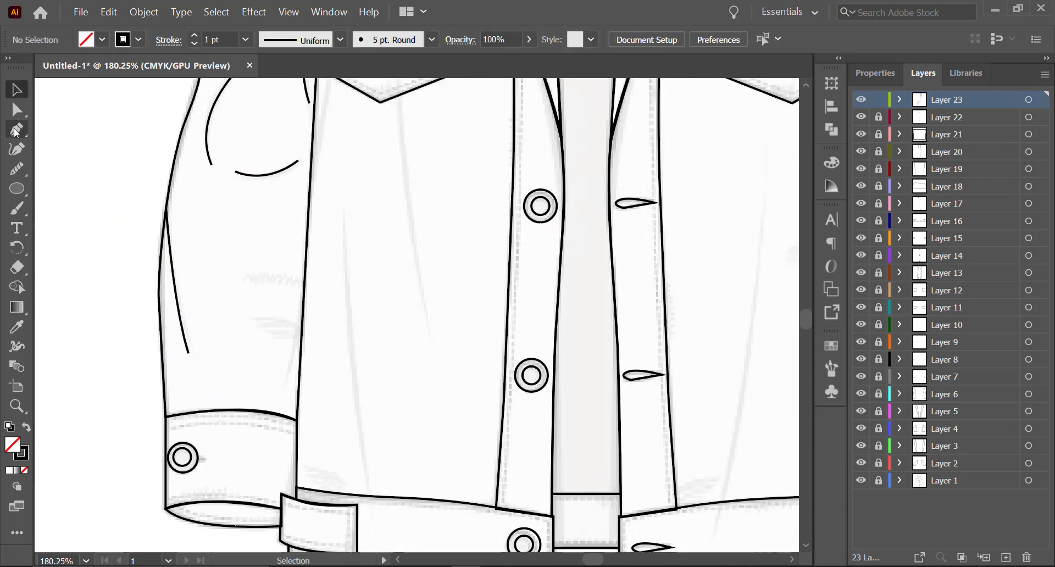
click(16, 130)
click(343, 206)
drag(371, 486, 386, 526)
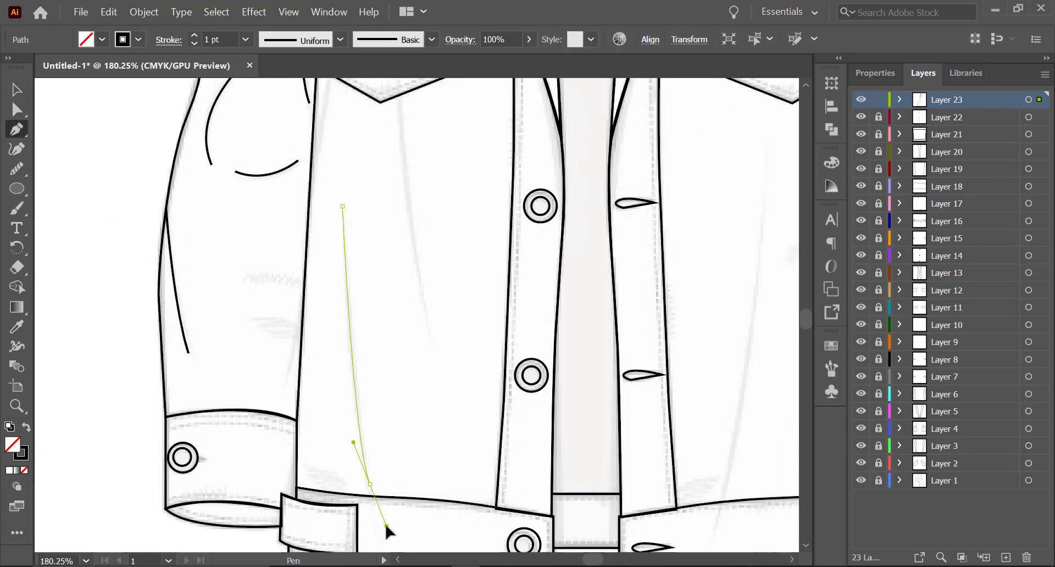
click(15, 90)
click(420, 205)
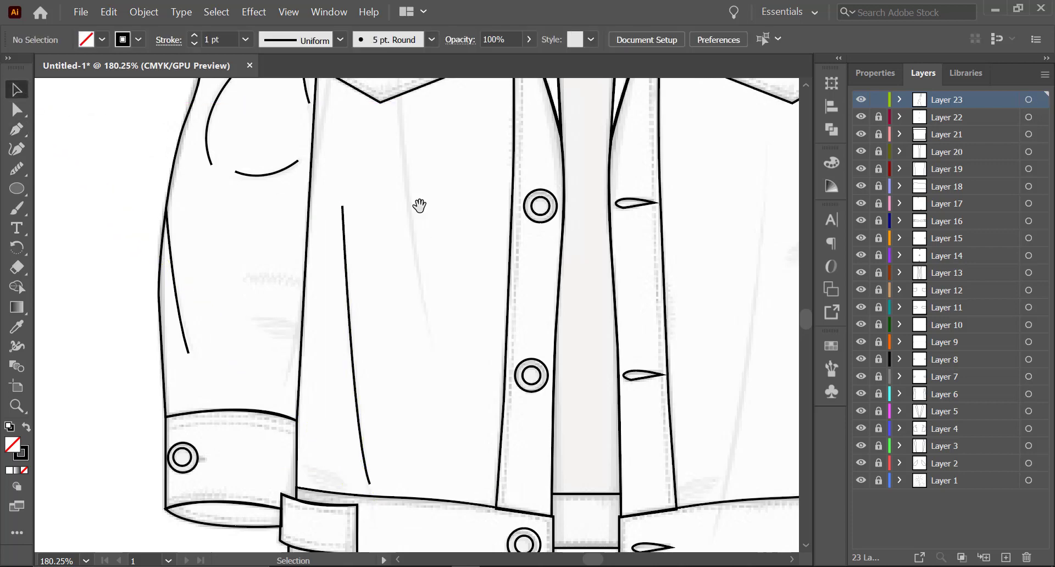
Step: Draw a long curved fold line from inside the left lower pocket down the body panel toward the placket
drag(419, 206, 340, 378)
key(p)
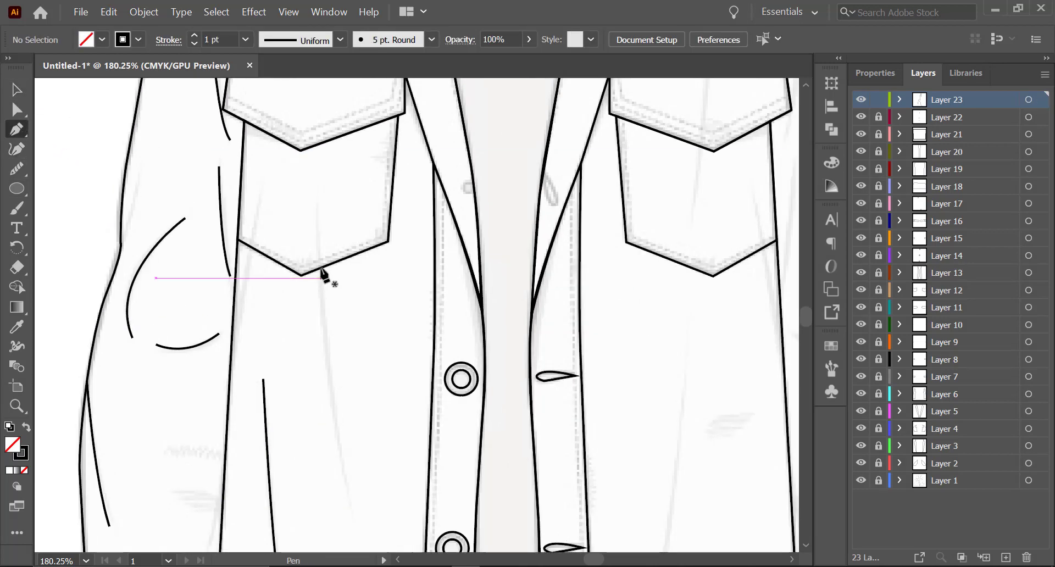
click(318, 196)
click(346, 484)
scroll(348, 495, down, 5)
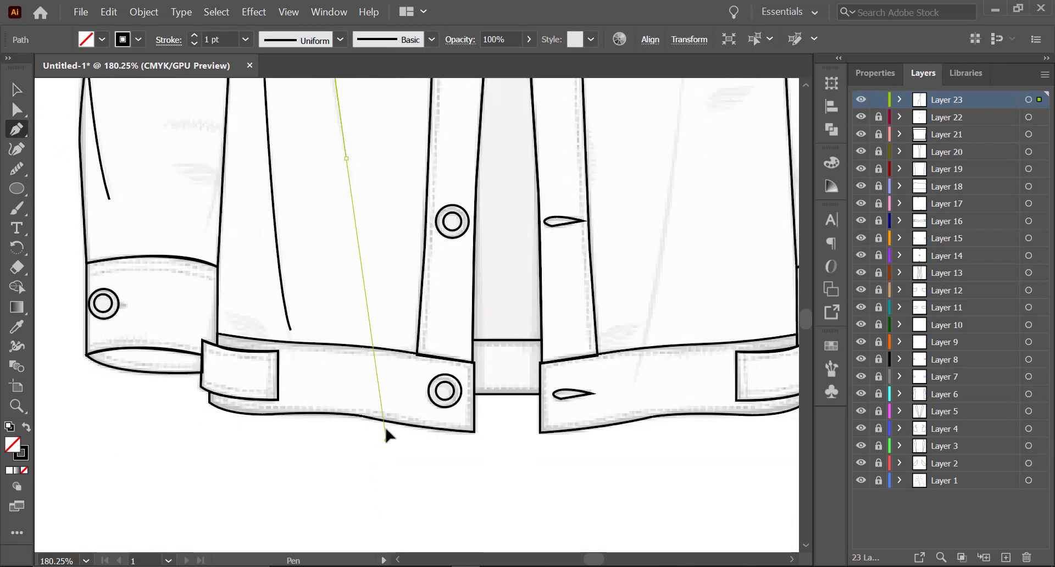
drag(347, 159, 351, 447)
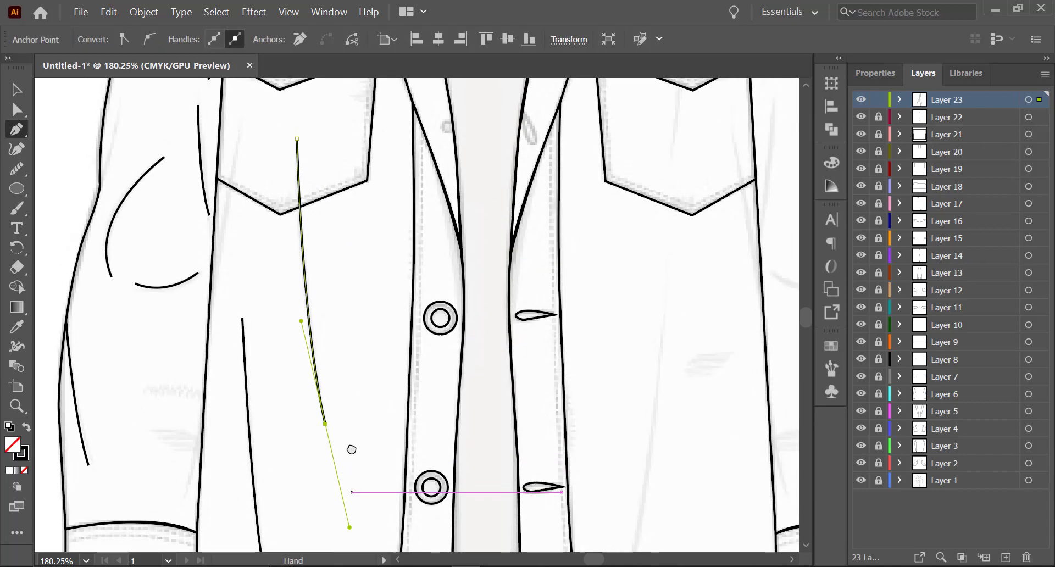
click(21, 98)
click(398, 228)
Step: Draw a long curved fold line from the right chest through the pocket flap into the lower pocket
key(z)
drag(406, 203, 295, 379)
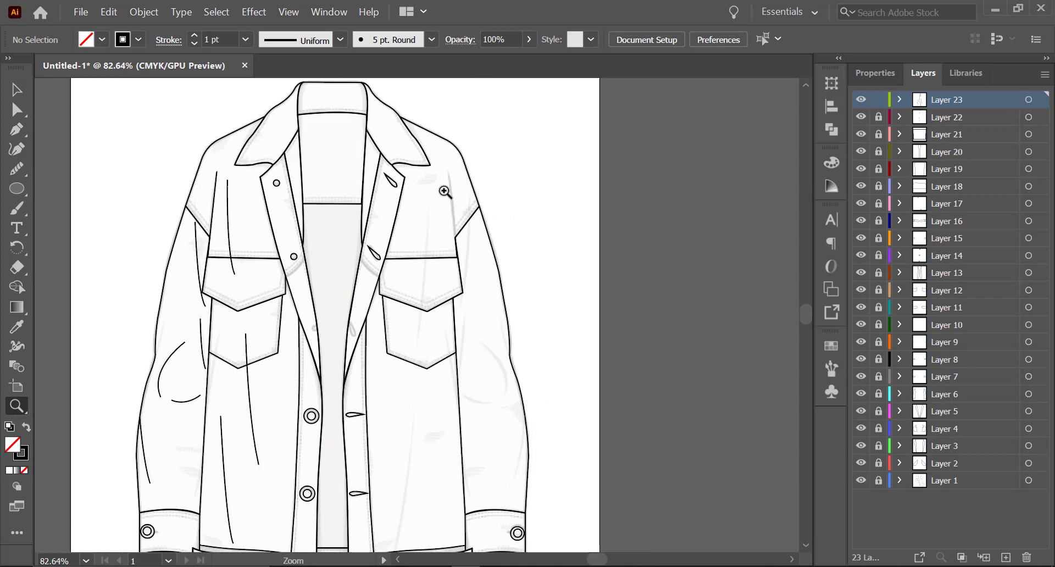
drag(439, 276, 538, 273)
drag(333, 324, 200, 395)
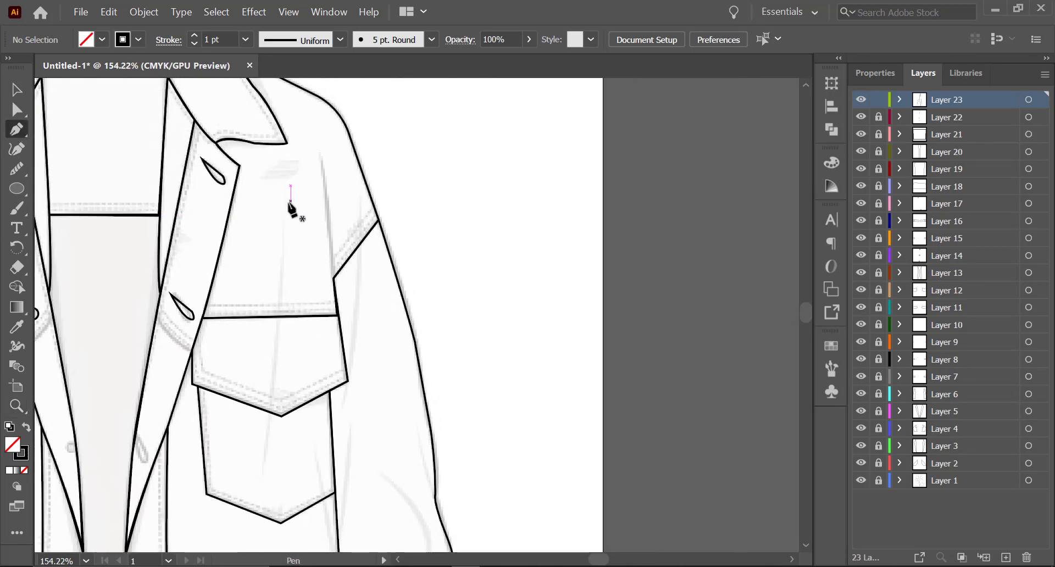
drag(262, 470, 249, 514)
key(v)
click(309, 206)
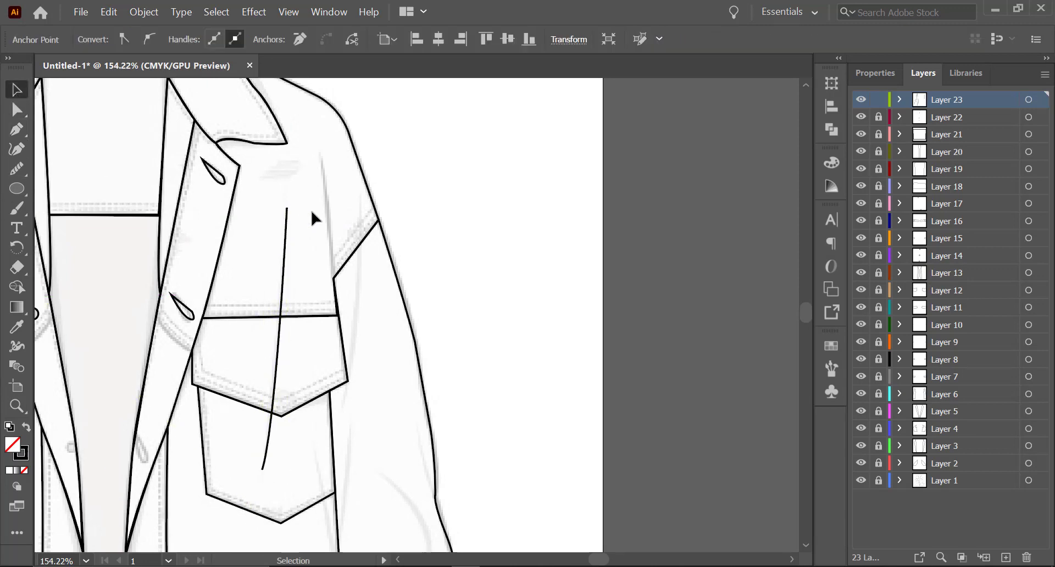
Step: Draw a straight fold line from the right upper chest down to the armhole seam's inner corner
click(318, 152)
click(333, 279)
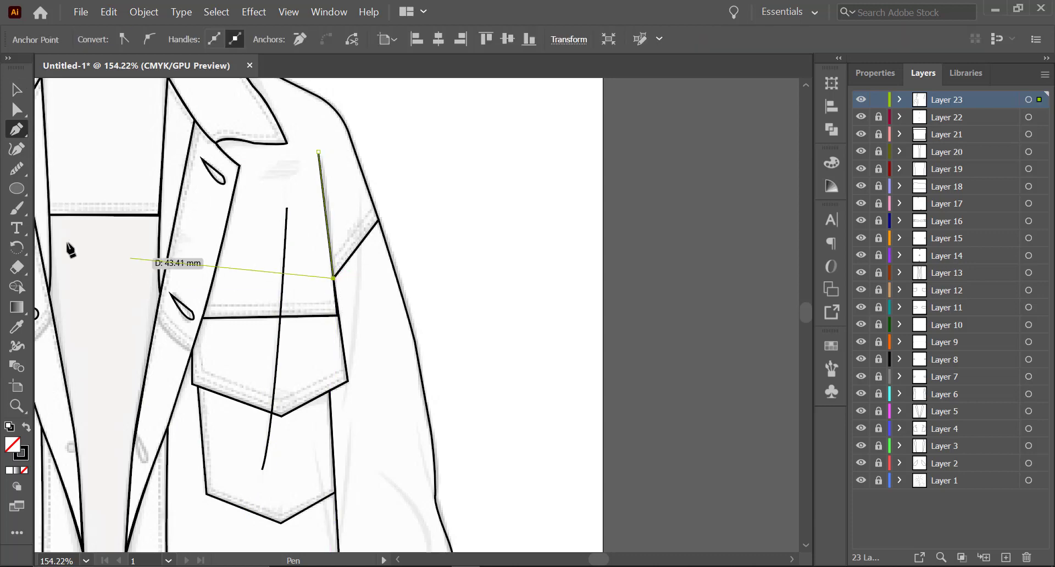
click(17, 88)
click(422, 343)
Step: Draw a curved fold line from the right armhole seam down the upper sleeve beside the pocket flap
key(space)
drag(387, 422, 361, 333)
click(15, 130)
click(393, 130)
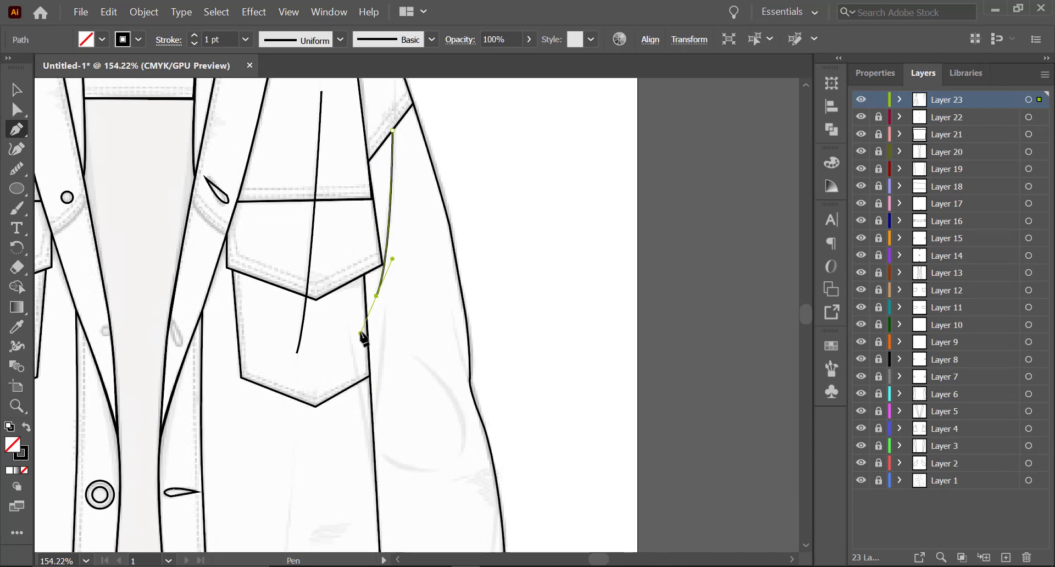
click(17, 89)
click(526, 265)
Step: Draw a curved fold line about 24 mm long down the right sleeve's inner edge beside the lower pocket
key(space)
drag(484, 355, 469, 235)
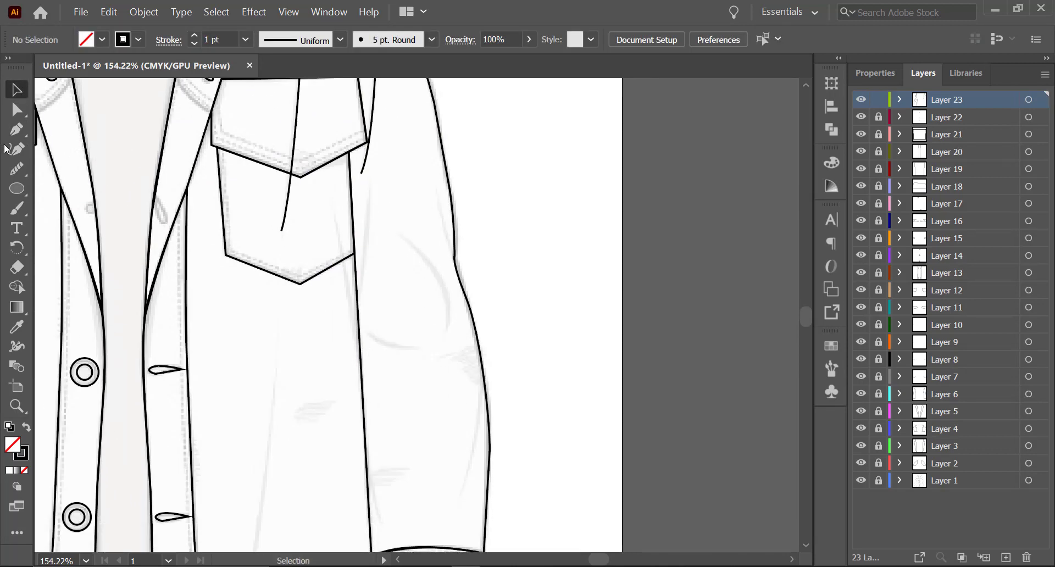
key(p)
click(369, 184)
click(361, 297)
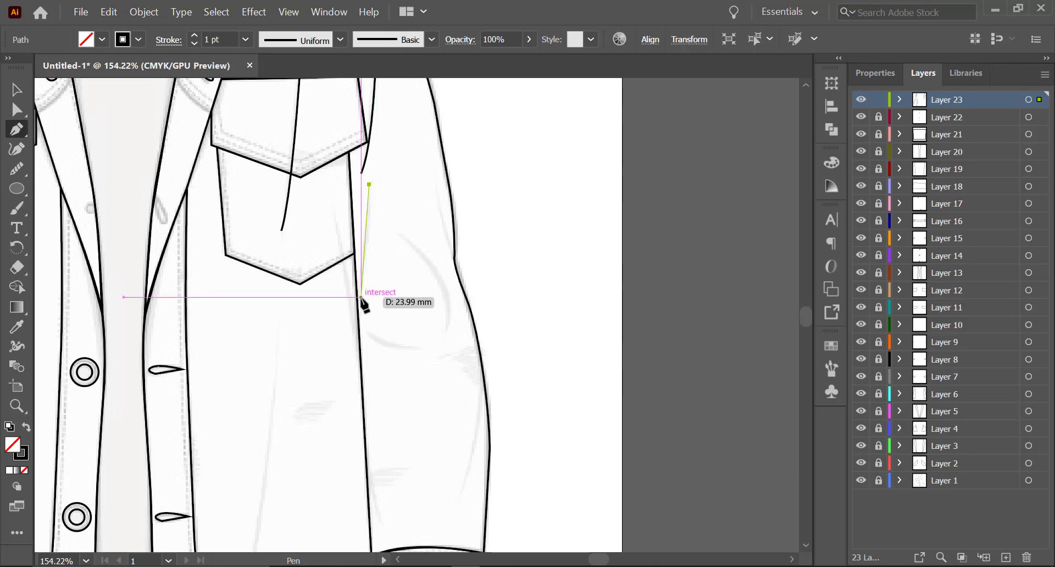
key(ctrl+z)
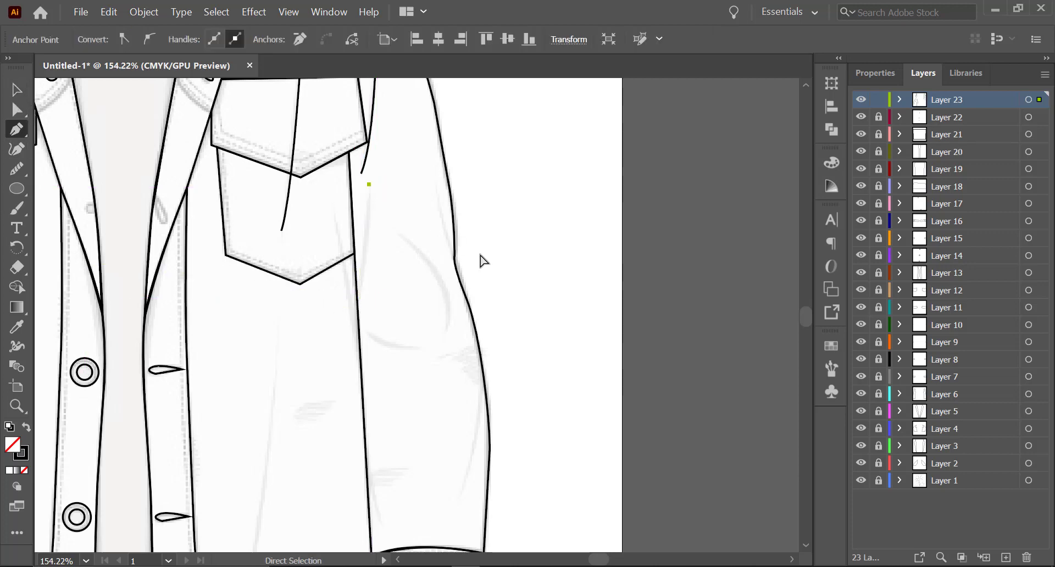
drag(361, 297, 349, 335)
click(16, 89)
click(455, 240)
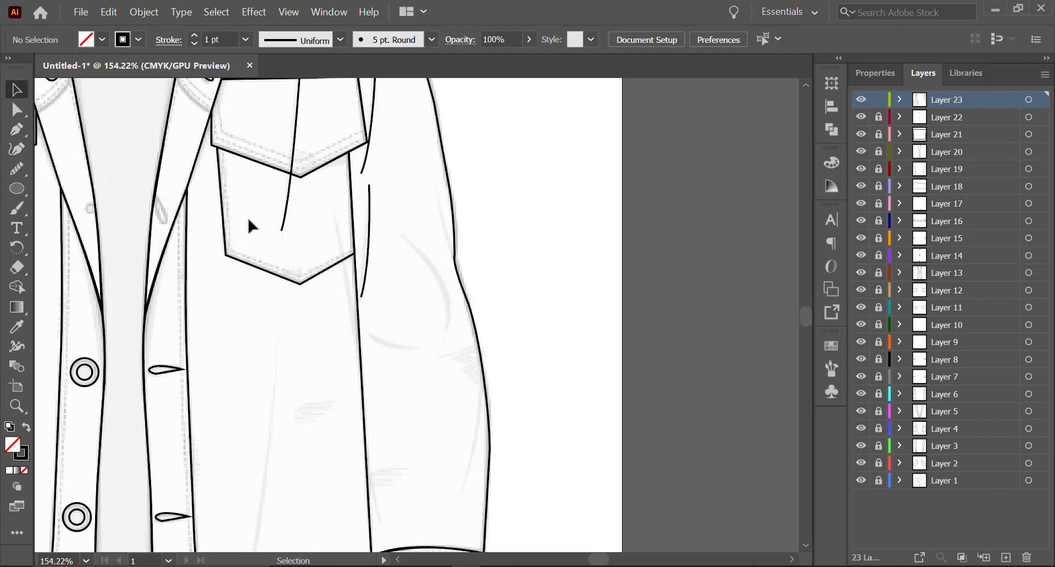
Step: Draw an outward-bowing curved fold line at the right sleeve's elbow, following the template shading
click(17, 130)
click(398, 237)
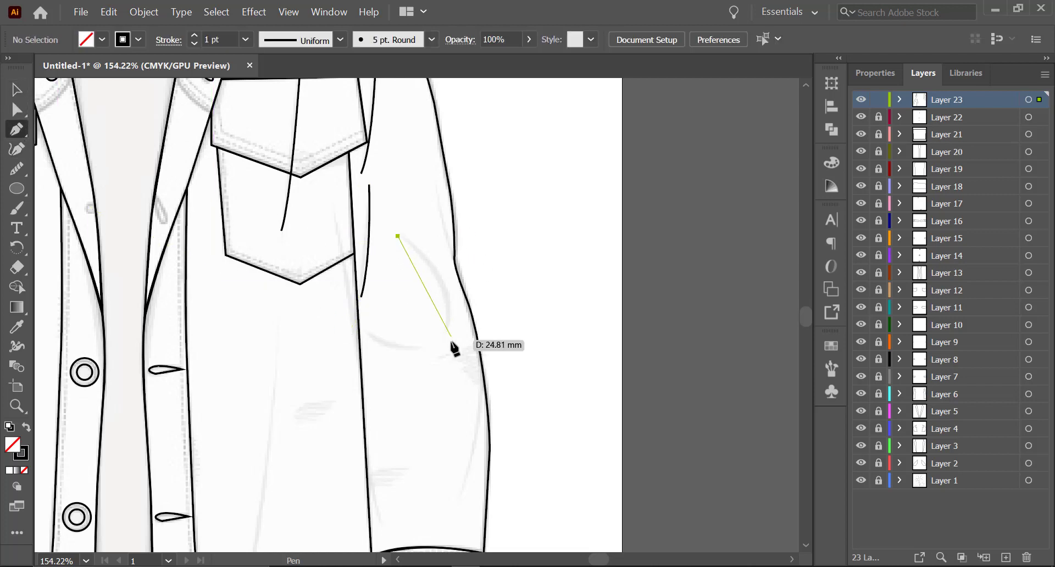
drag(440, 387, 438, 400)
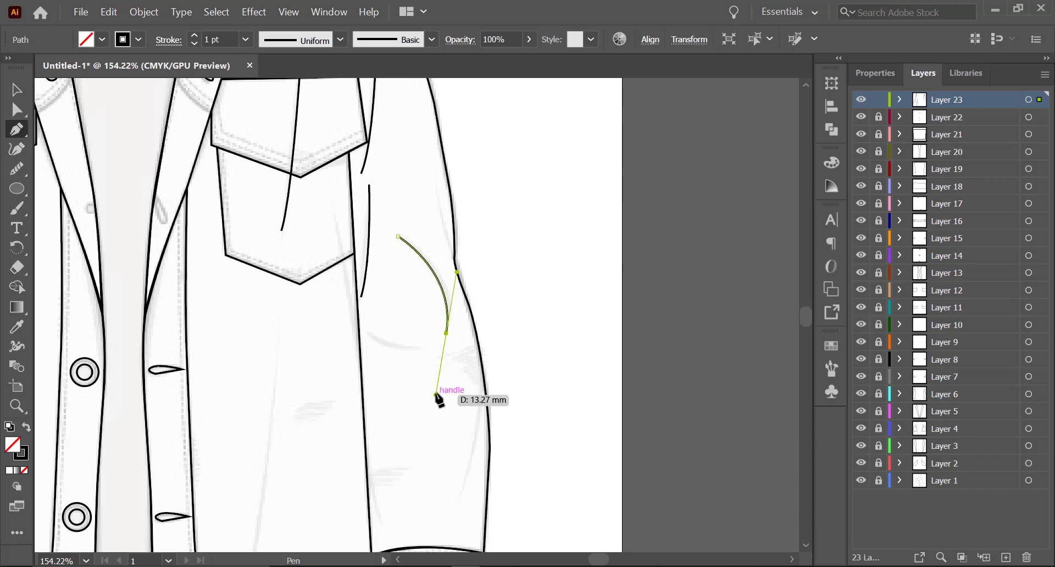
click(16, 90)
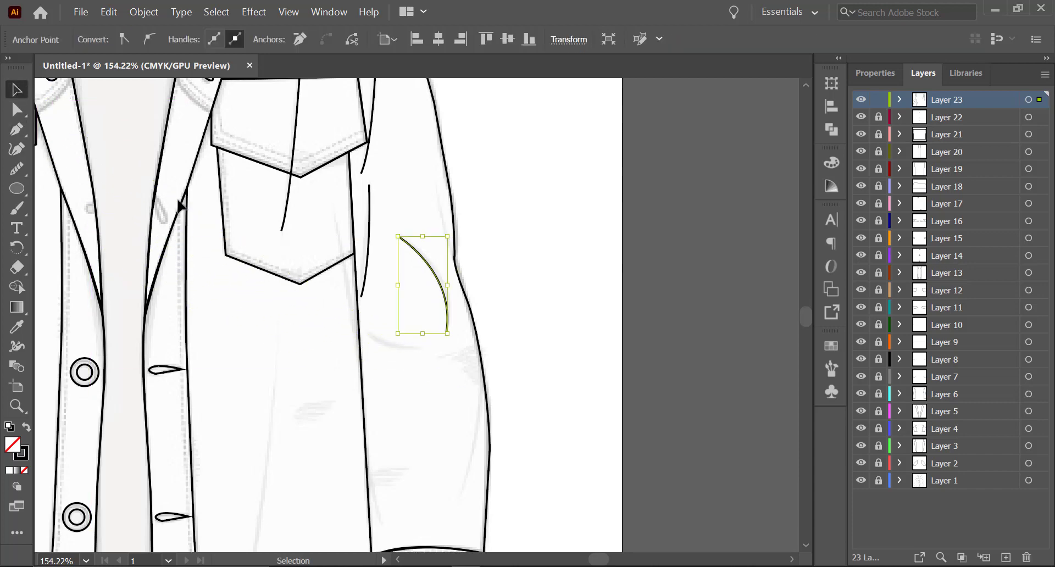
click(464, 400)
Step: Draw a short, shallow fold curve below the right elbow fold, starting near the sleeve's inner edge
scroll(405, 322, down, 4)
click(19, 131)
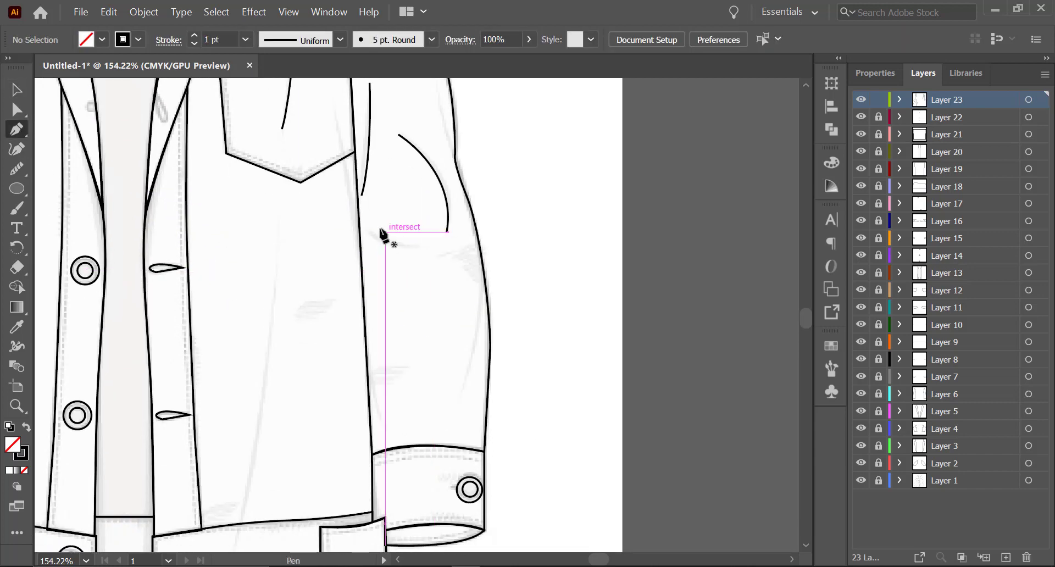
drag(366, 232, 431, 251)
drag(424, 247, 443, 242)
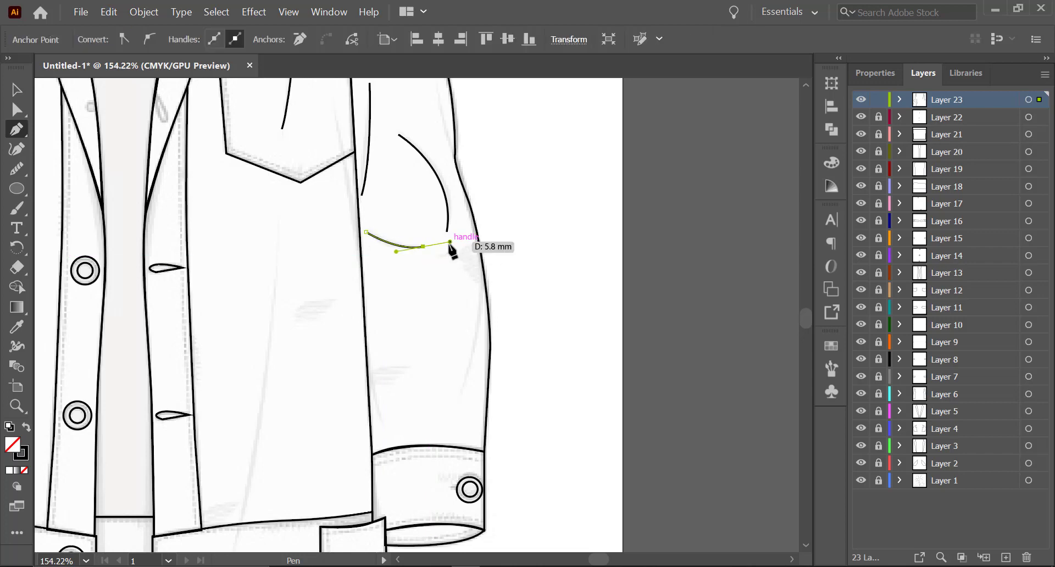
click(17, 90)
click(238, 280)
Step: Draw a curved fold line about 27 mm long inside the right lower sleeve's outer edge, ending above the cuff
key(p)
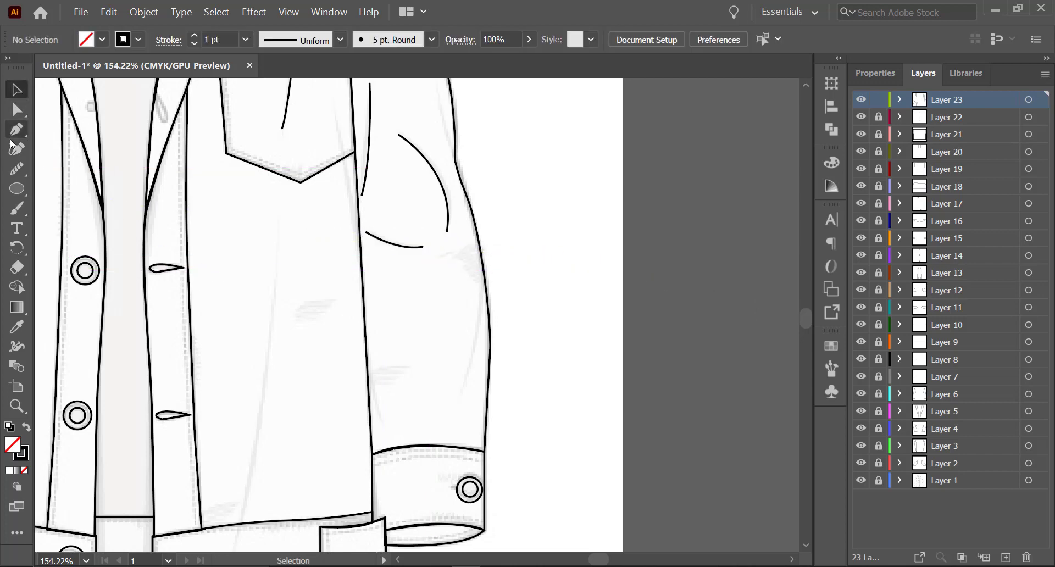
click(477, 278)
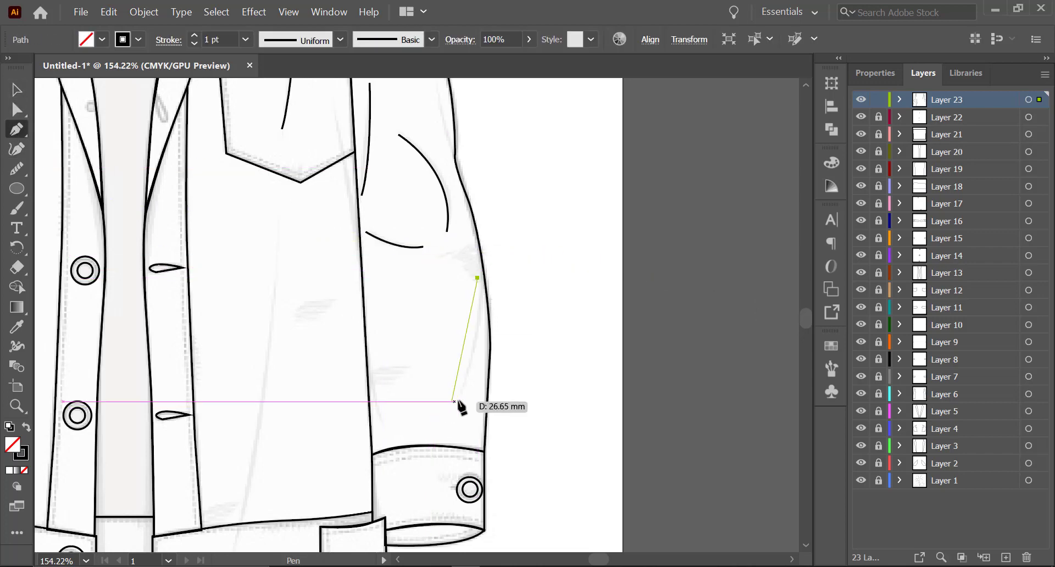
drag(457, 402, 430, 441)
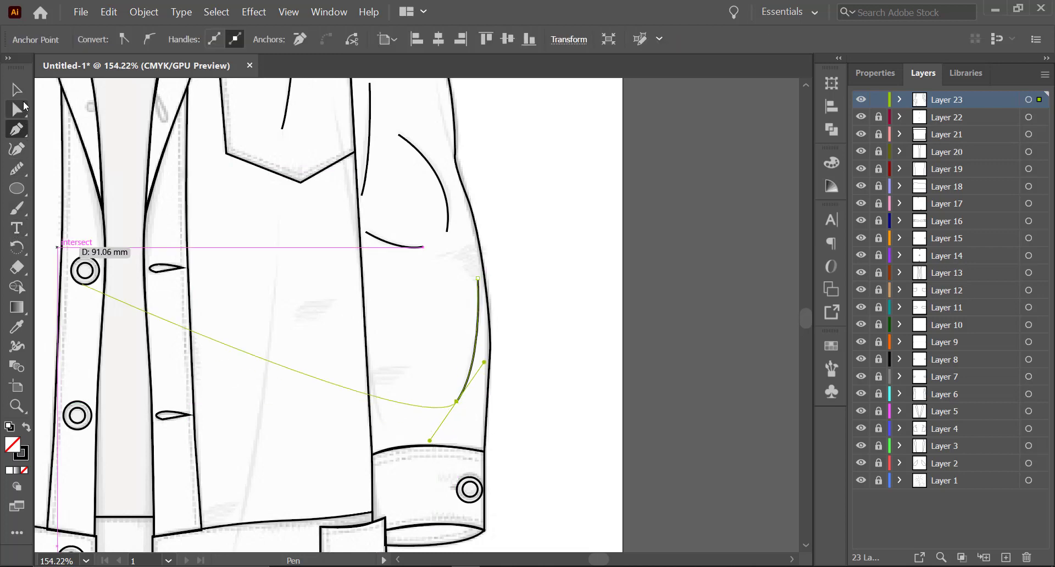
click(17, 89)
click(243, 350)
key(space)
drag(305, 439, 475, 328)
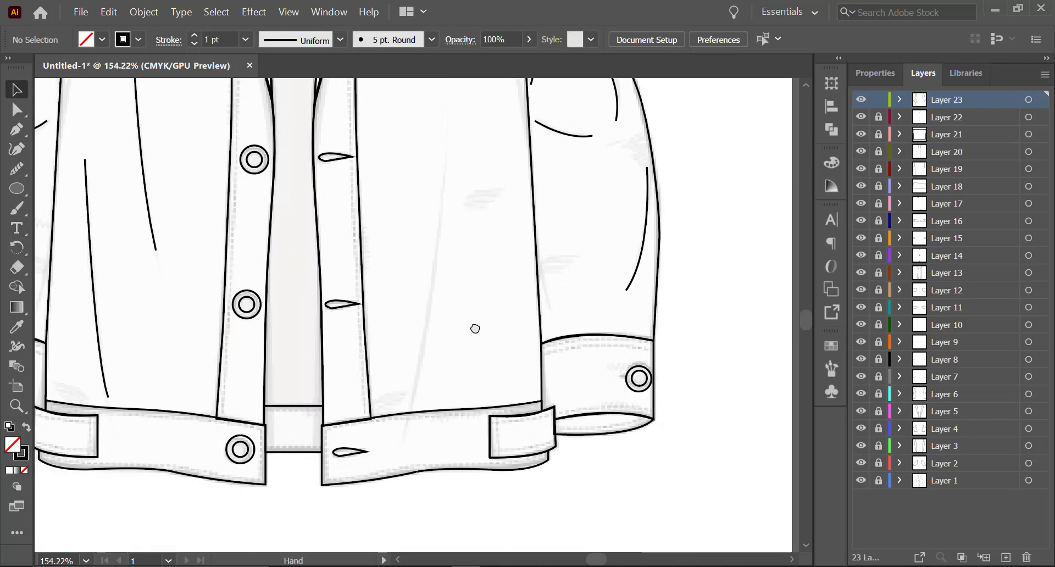
Step: Draw a gently curved fold line about 70 mm long down the right body panel, ending inside the hem band
click(18, 130)
click(448, 128)
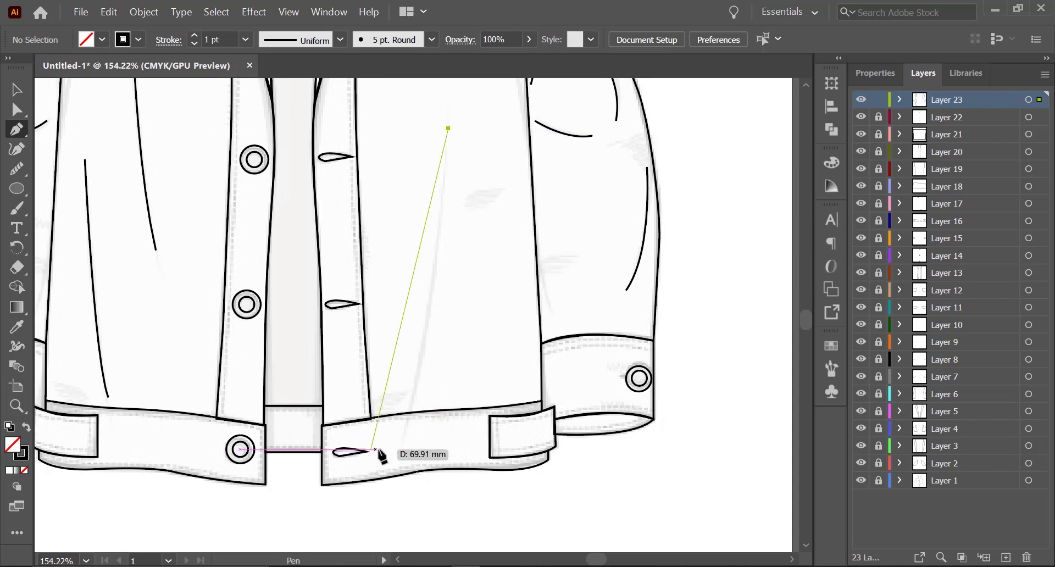
drag(401, 452, 376, 514)
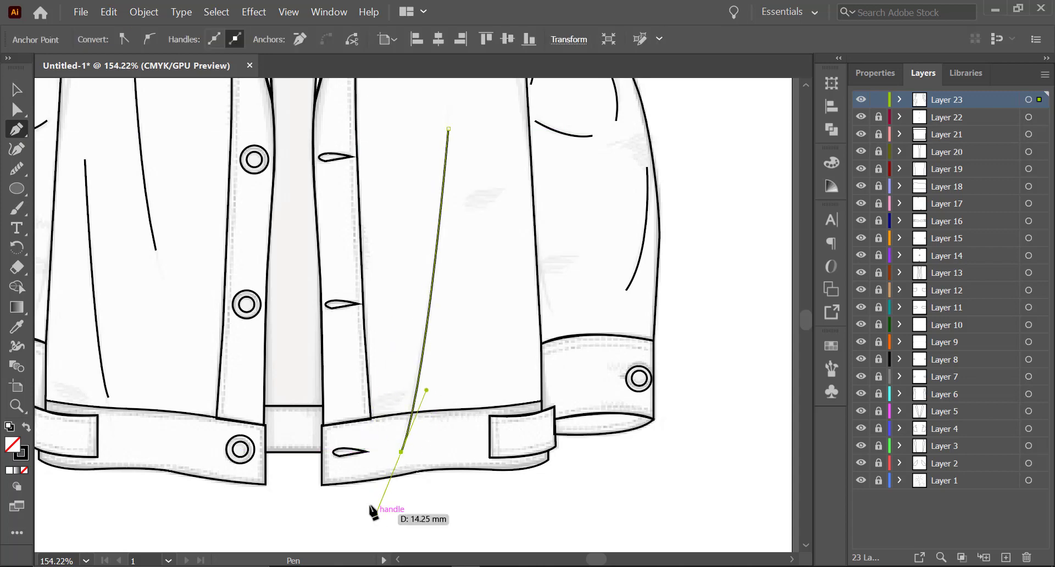
click(17, 90)
click(374, 200)
Step: Apply the lens-shaped width profile, tapered at both ends, to all the fold lines on the jacket
key(ctrl+0)
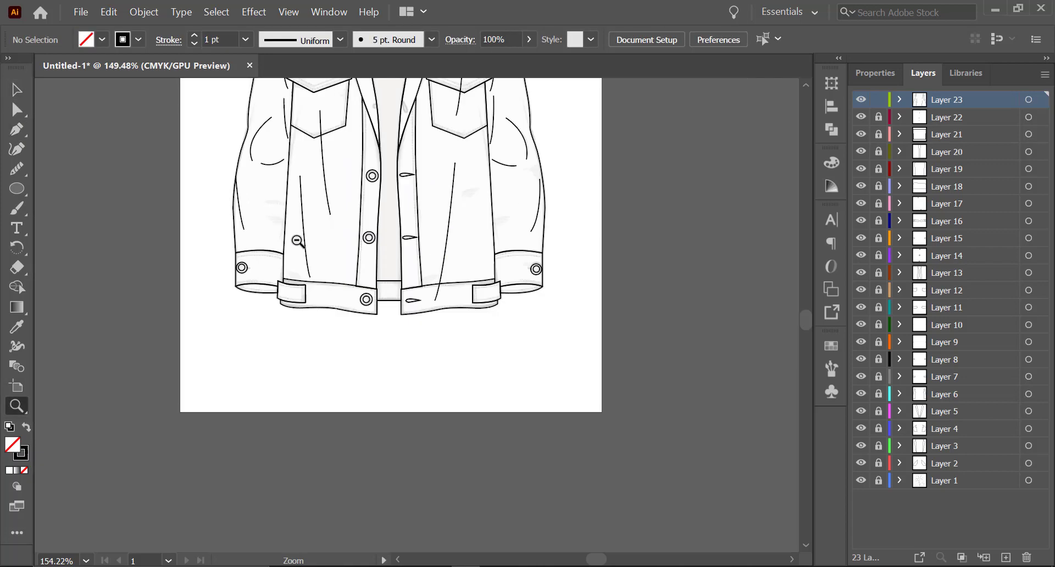
drag(391, 392, 388, 406)
drag(426, 288, 522, 283)
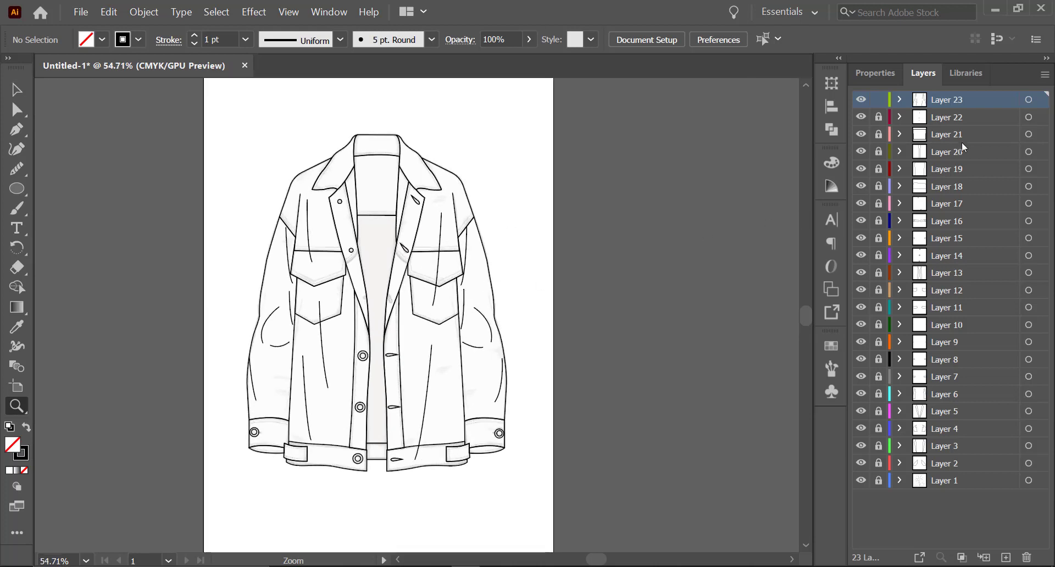
click(19, 92)
drag(208, 122, 598, 503)
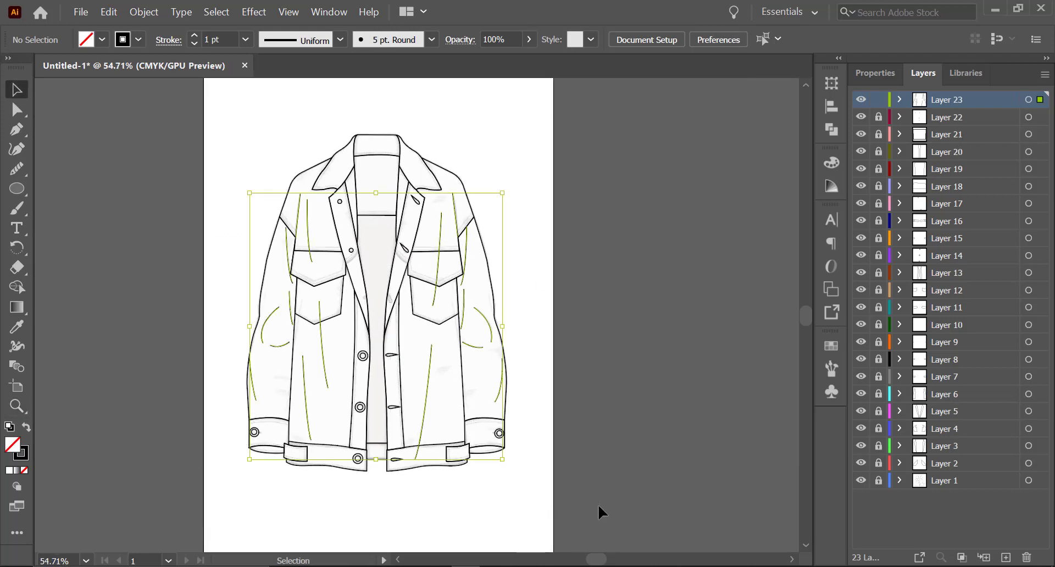
click(340, 41)
click(306, 98)
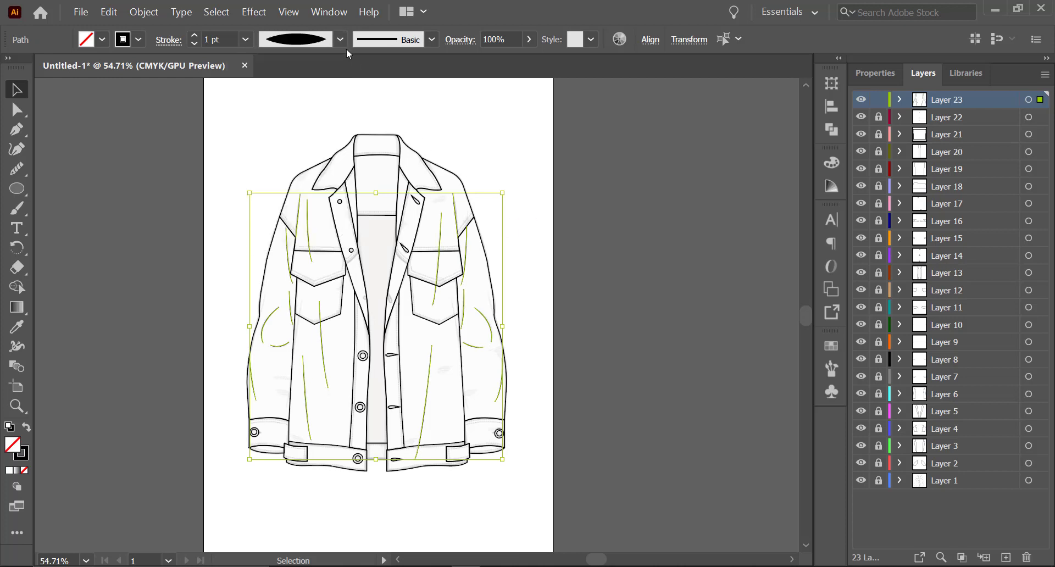
click(575, 221)
Step: Hide the template on Layer 1 to check the line art alone, and show it again
key(z)
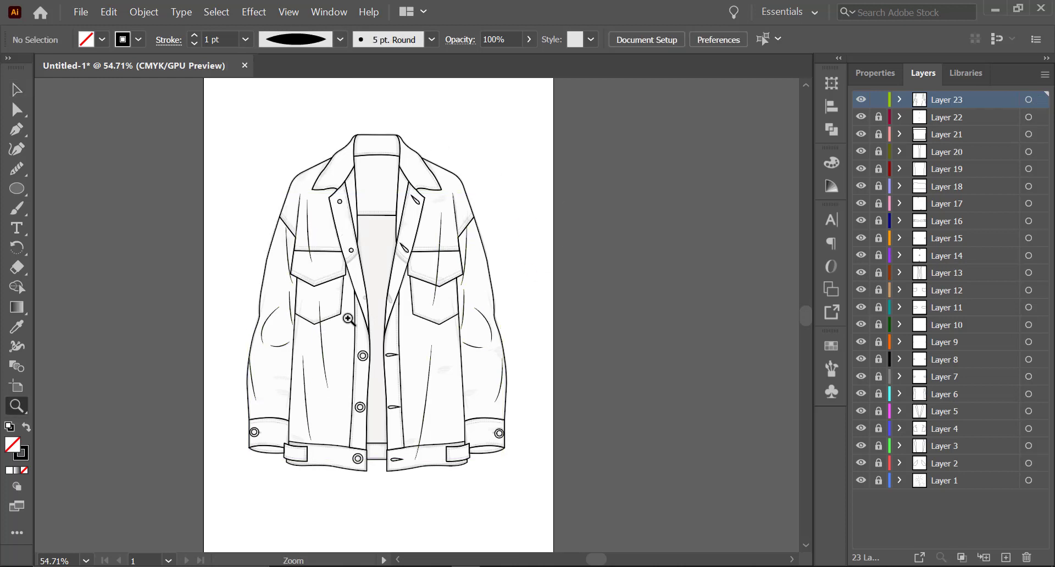
click(862, 482)
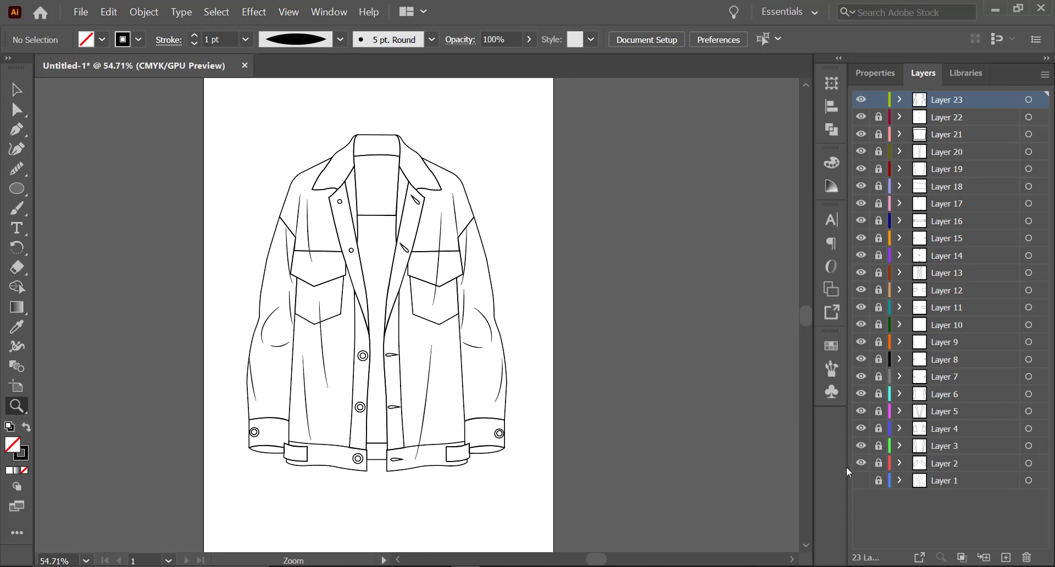
click(861, 481)
Step: On a new layer, with the fold line layer locked, draw a small circular button near the left lapel's lower inner edge
drag(375, 268, 570, 247)
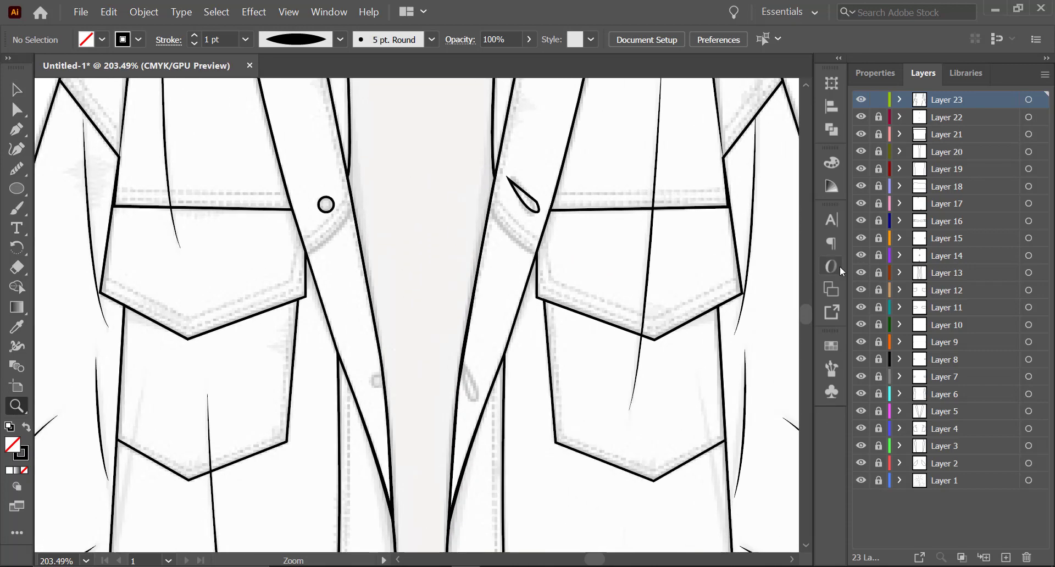
click(1008, 558)
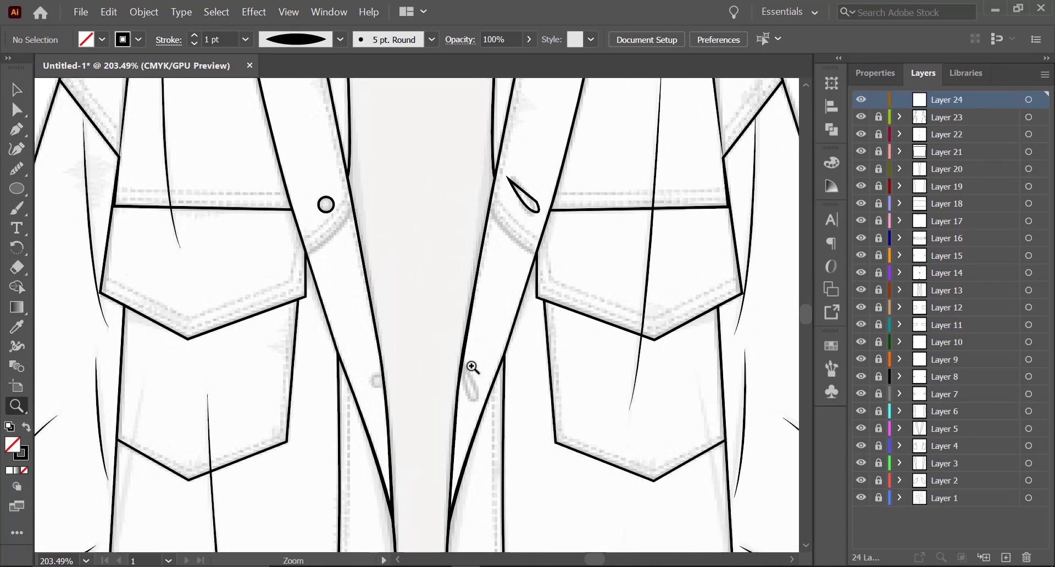
drag(379, 383, 440, 364)
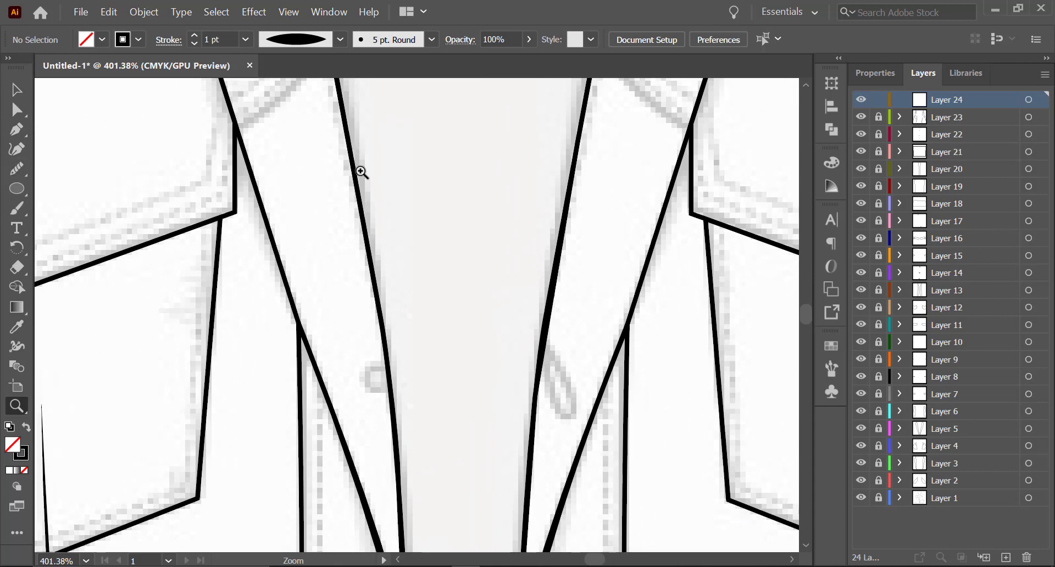
drag(361, 367, 390, 393)
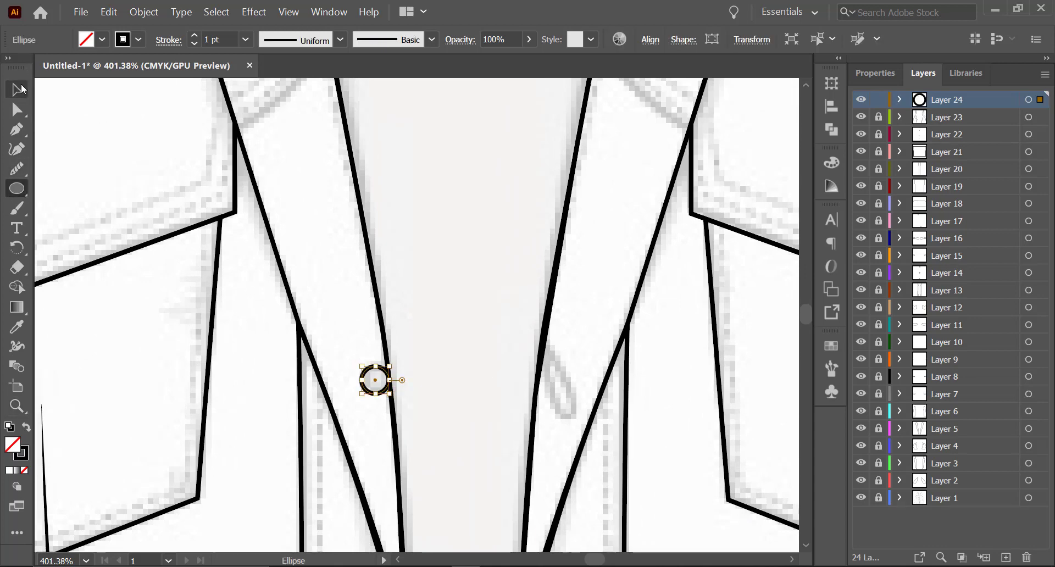
click(22, 89)
click(330, 267)
Step: Draw a closed teardrop-shaped buttonhole on the right lapel's lower inner edge, tracing the template's faint outline
click(17, 129)
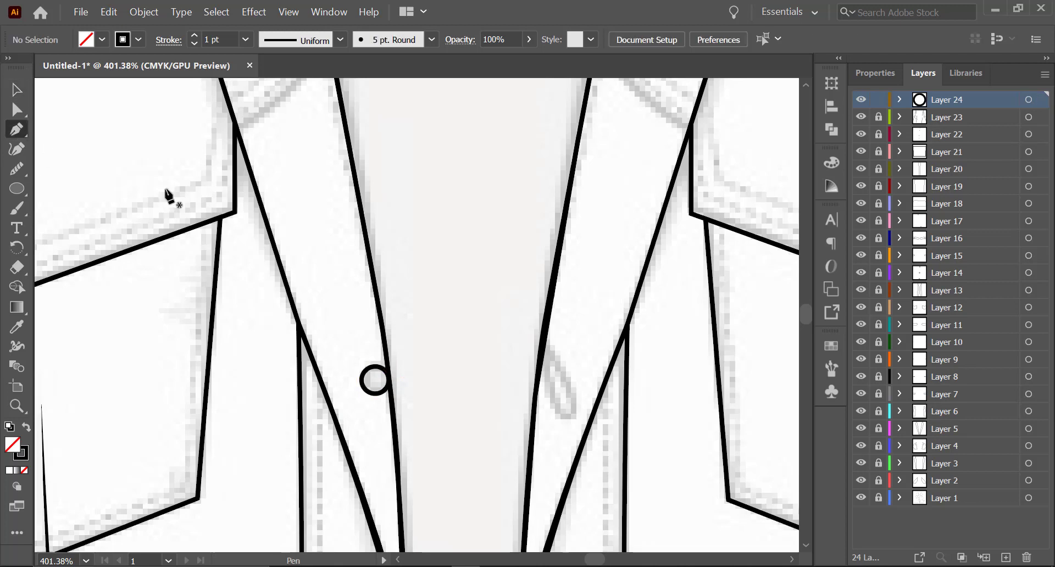
click(546, 338)
drag(568, 417, 542, 424)
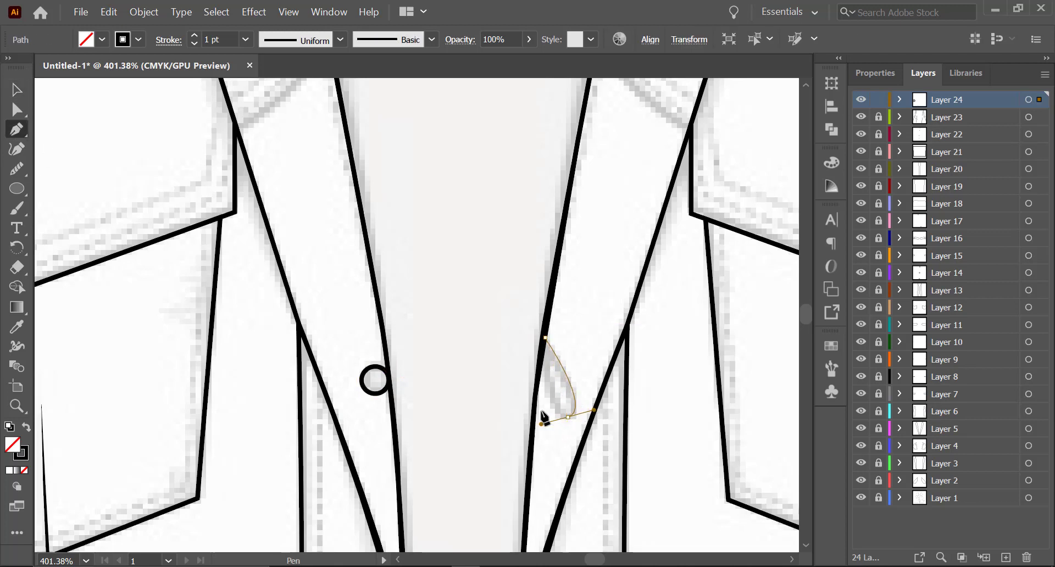
mouse_move(545, 337)
mouse_down()
mouse_move(545, 360)
mouse_move(51, 86)
mouse_move(559, 370)
mouse_move(551, 342)
mouse_up()
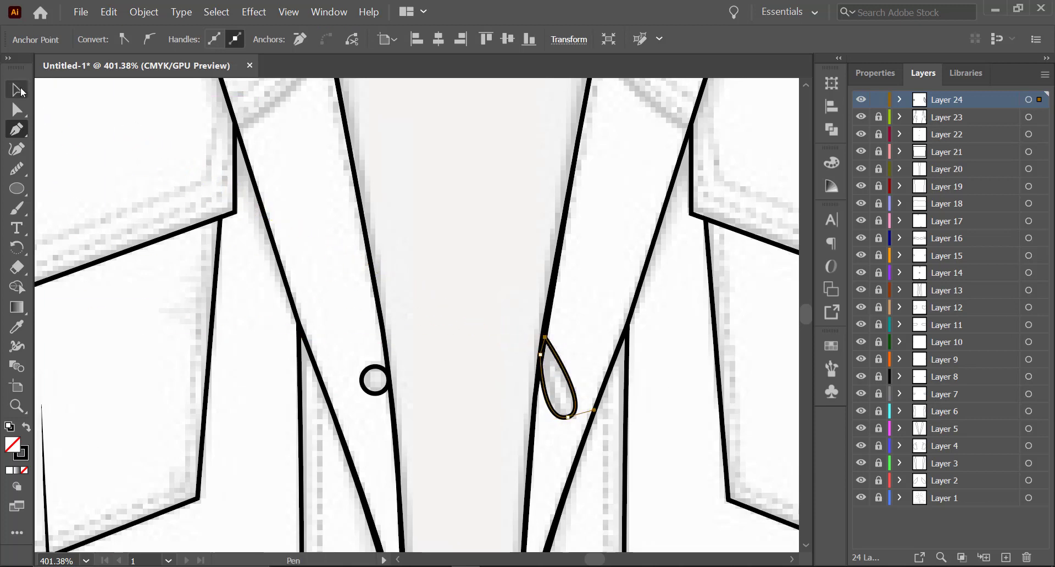
click(17, 89)
click(477, 189)
Step: On a new layer, with the button layer locked, draw a curved seam about 11 mm long across the left lapel below the second button
key(z)
drag(532, 187, 482, 195)
key(space)
drag(482, 195, 449, 390)
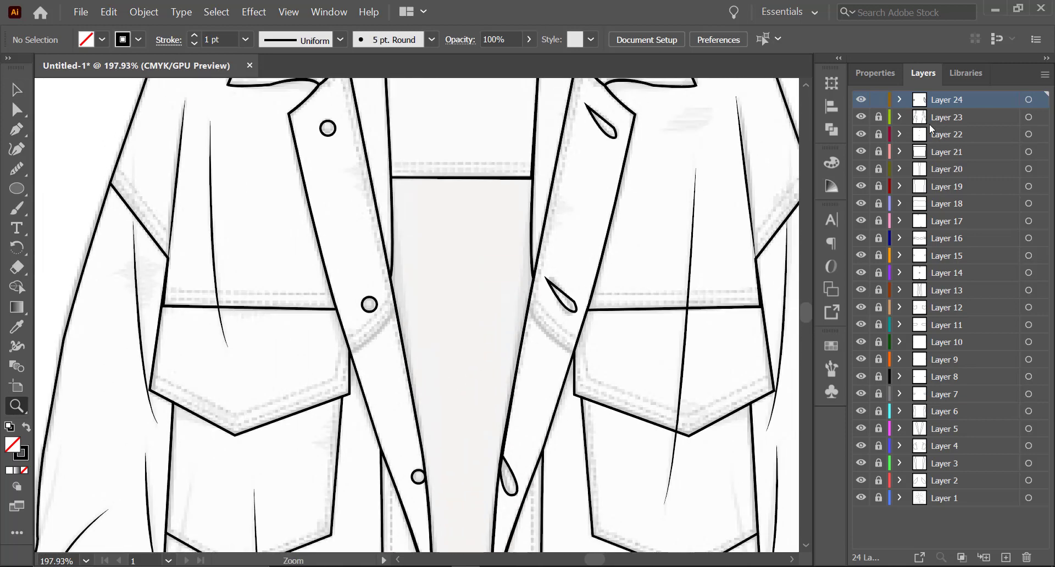
click(375, 350)
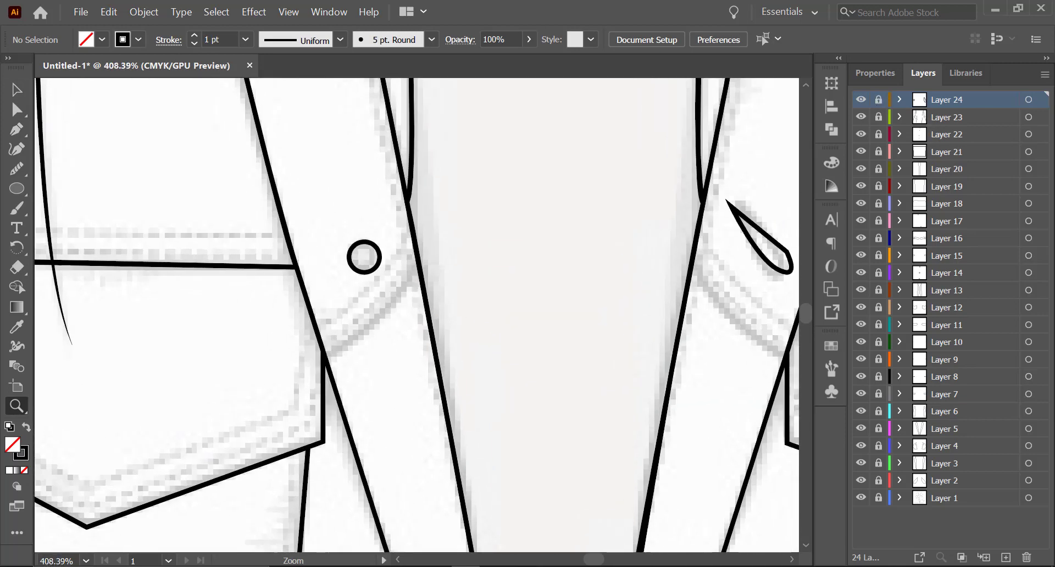
click(17, 129)
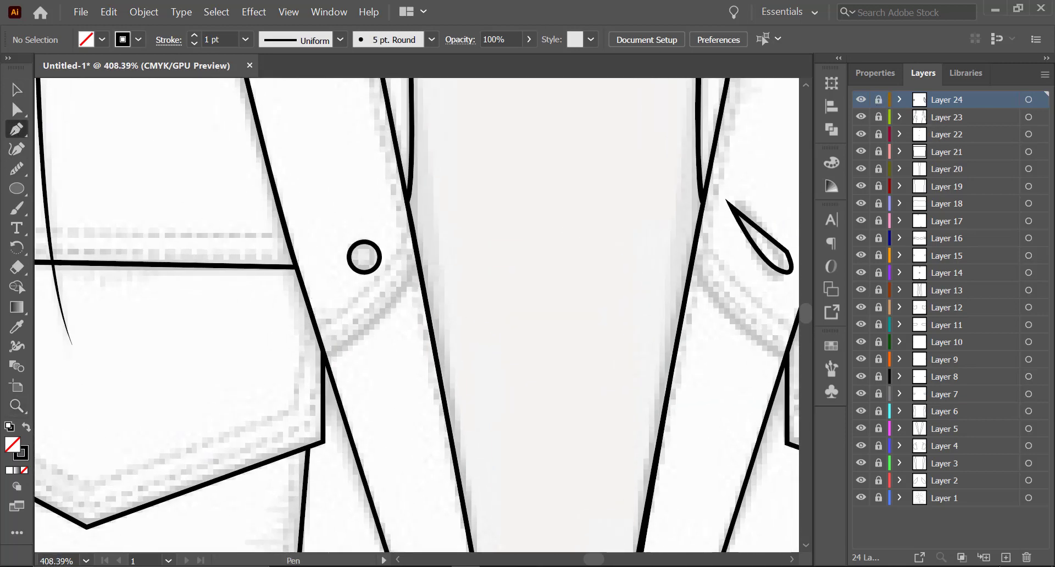
click(1006, 557)
click(325, 360)
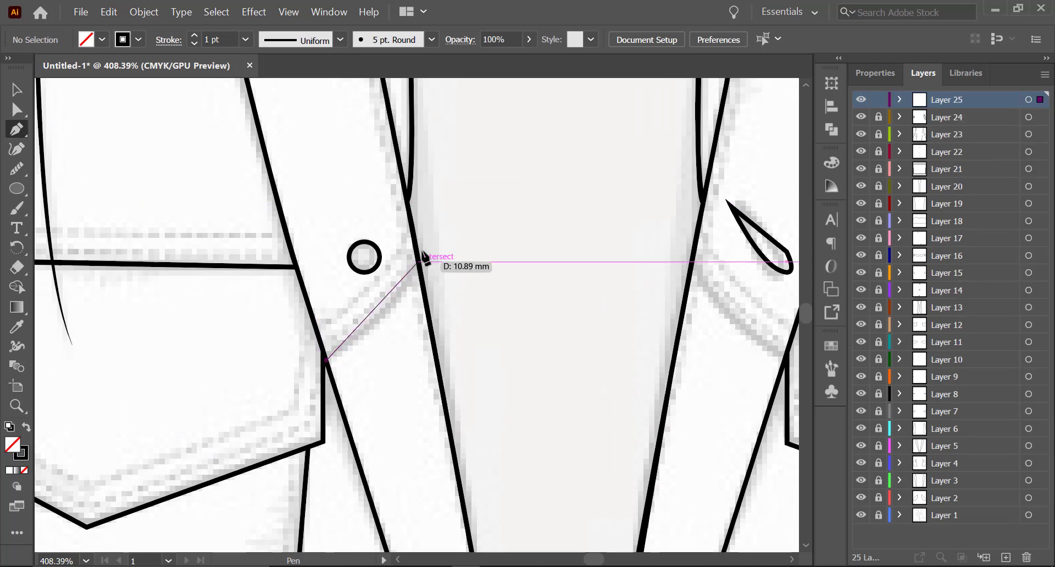
drag(419, 256, 434, 200)
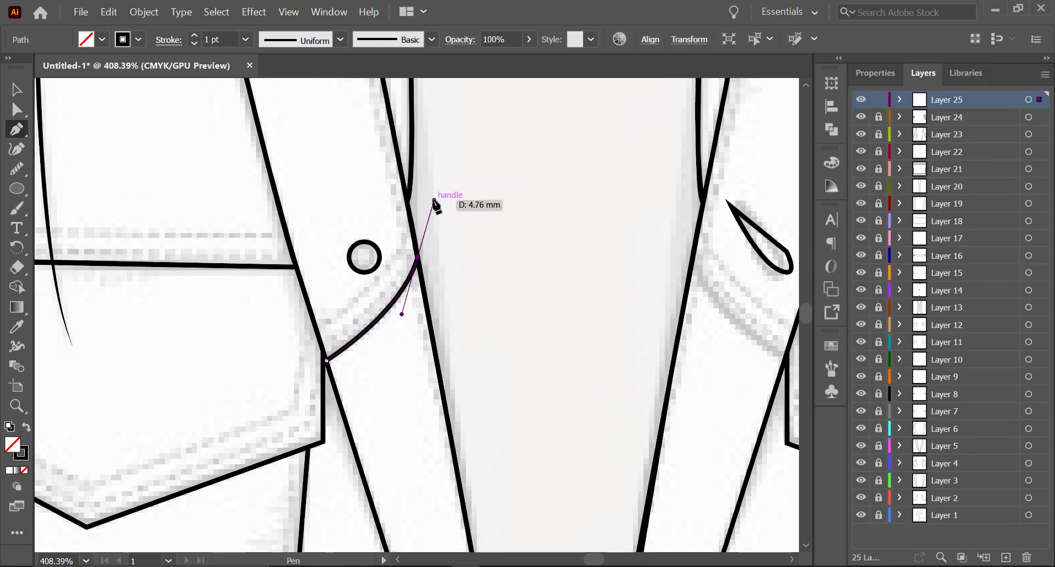
click(16, 89)
click(449, 224)
Step: Draw the matching curved seam across the right lapel below the second buttonhole, ending at the pocket flap's inner corner
key(space)
drag(570, 226, 159, 238)
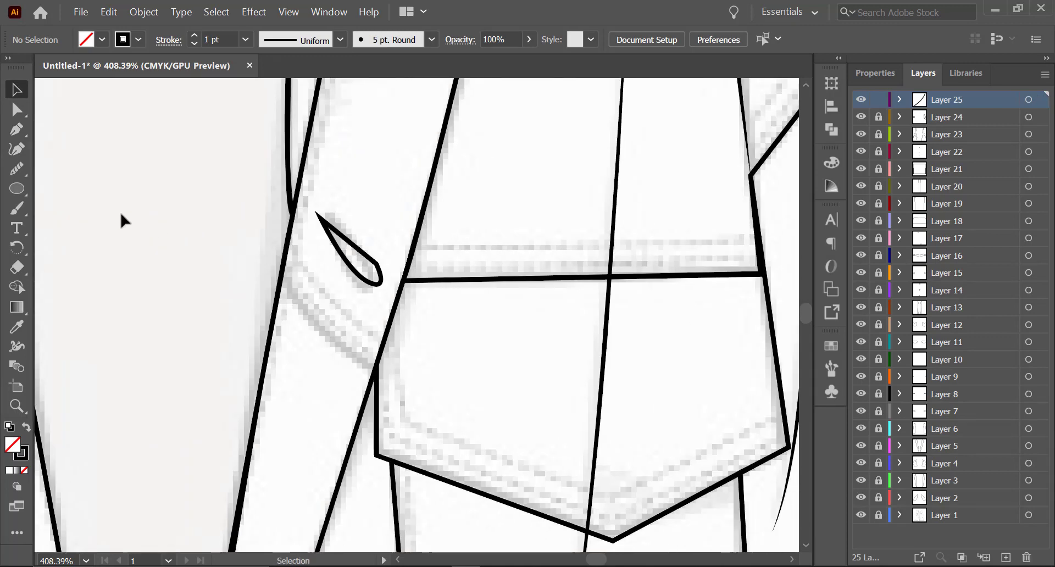
click(15, 132)
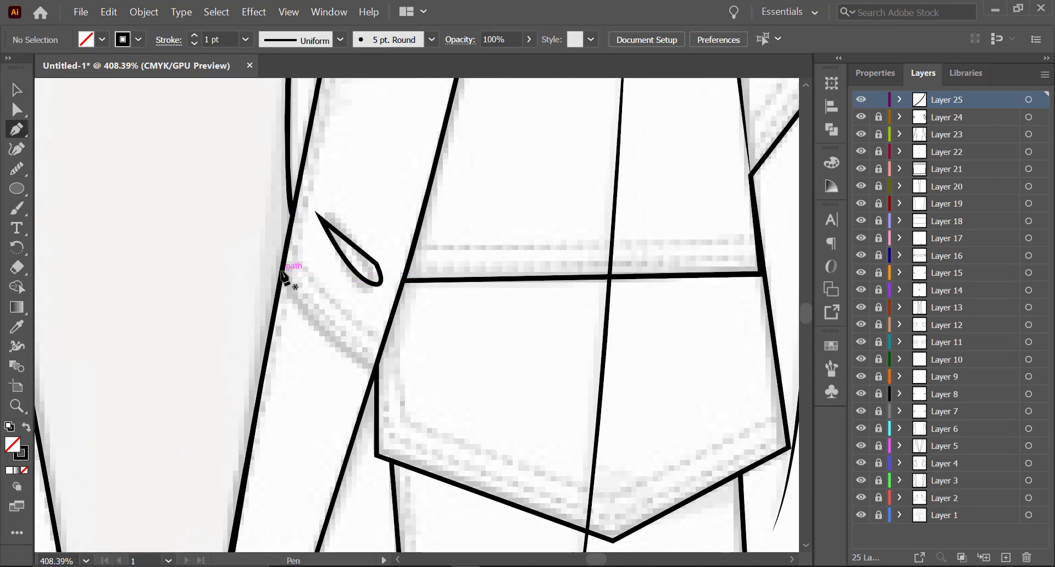
click(282, 270)
drag(377, 368, 437, 386)
click(17, 90)
click(90, 121)
Step: Hide the template on Layer 1 and view the whole jacket's line art on its own
key(z)
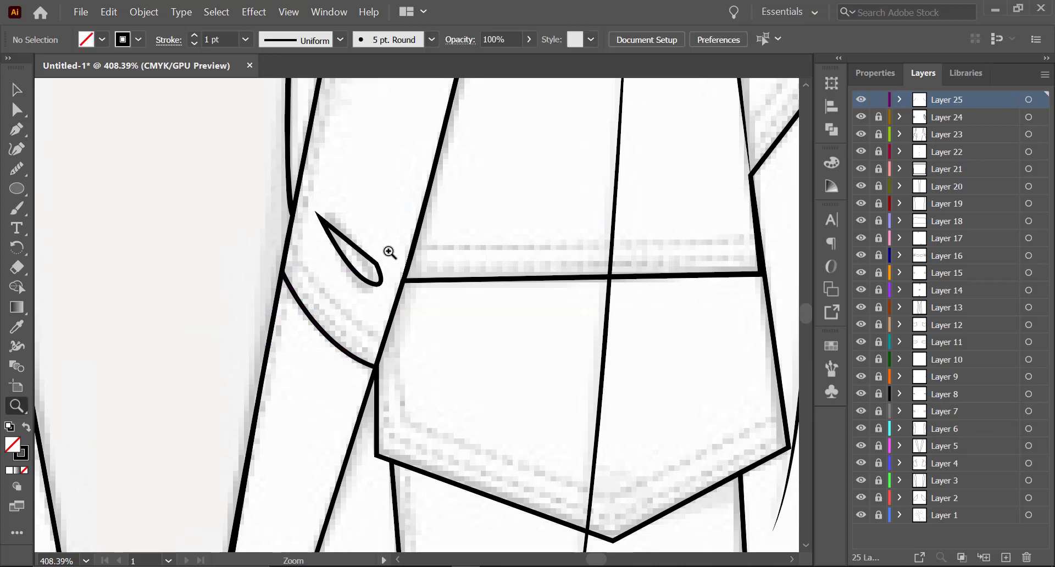
drag(402, 251, 157, 301)
drag(421, 374, 460, 336)
drag(399, 288, 408, 287)
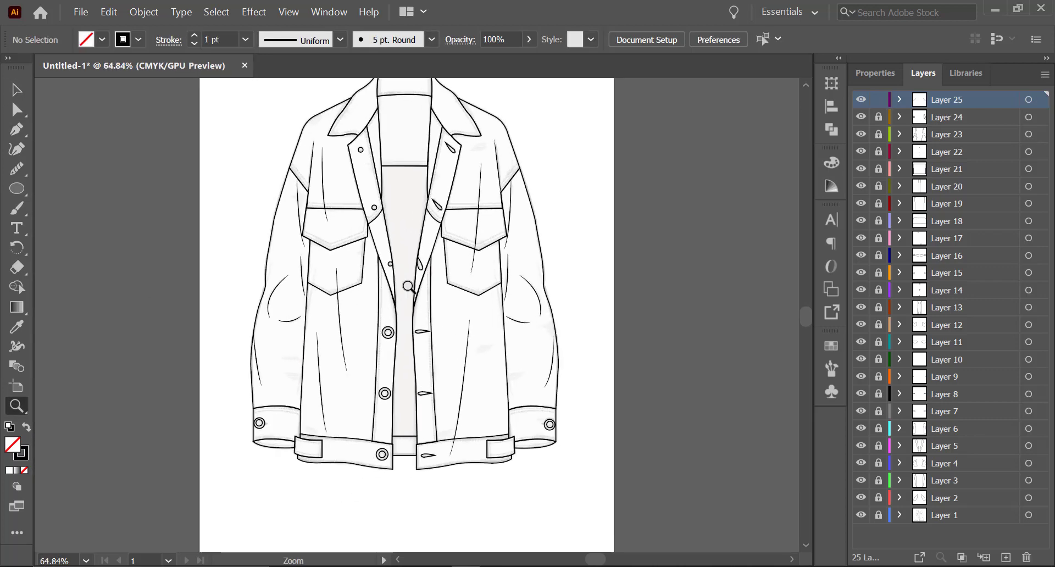
scroll(459, 297, up, 2)
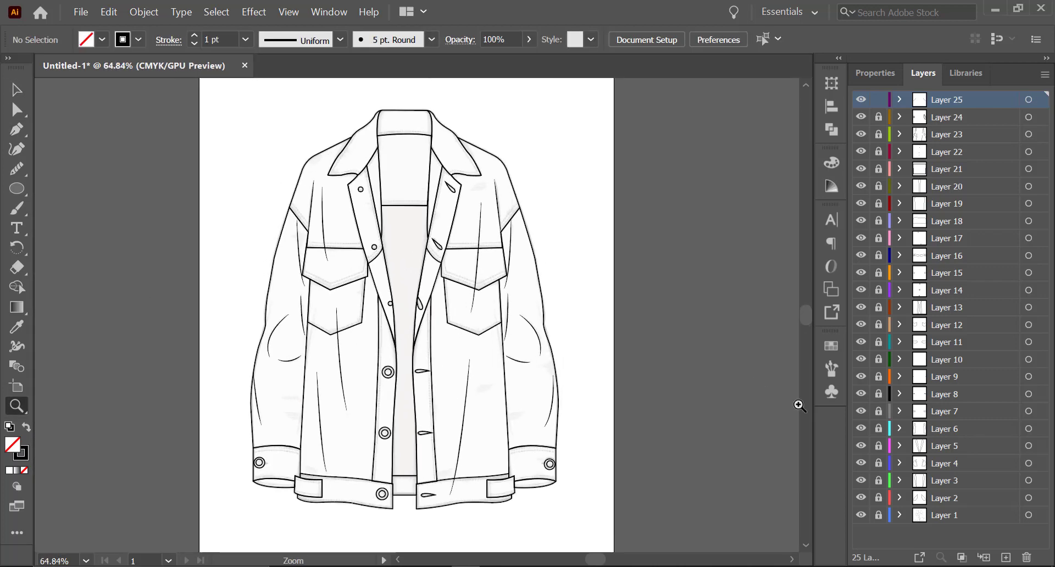
click(861, 515)
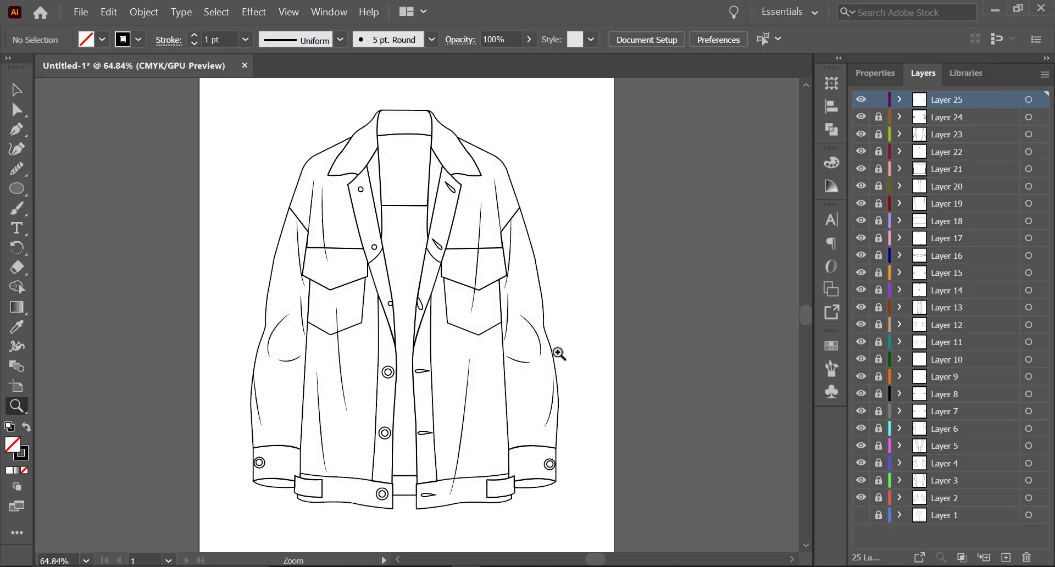
drag(587, 358, 655, 363)
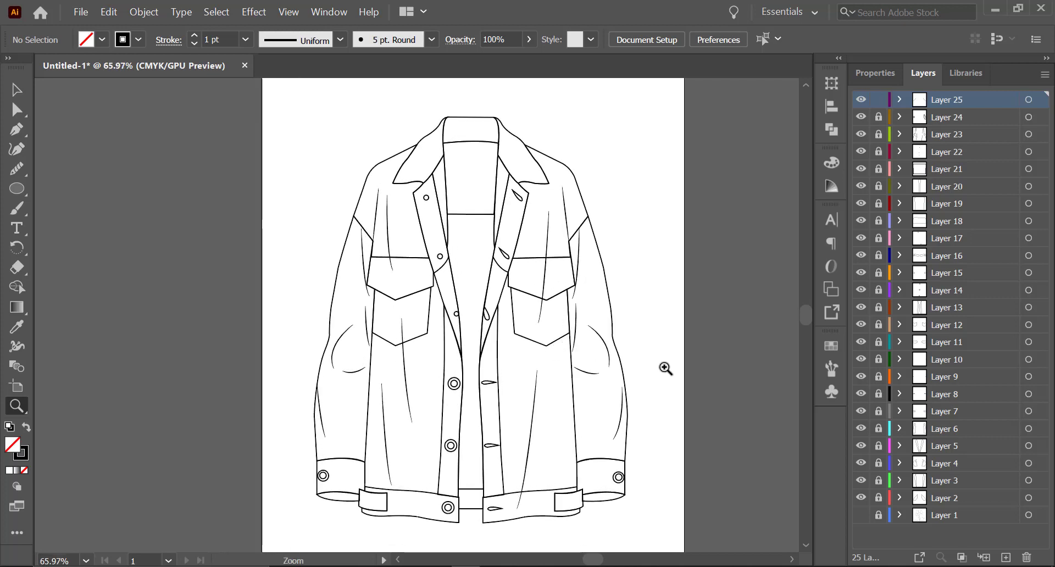